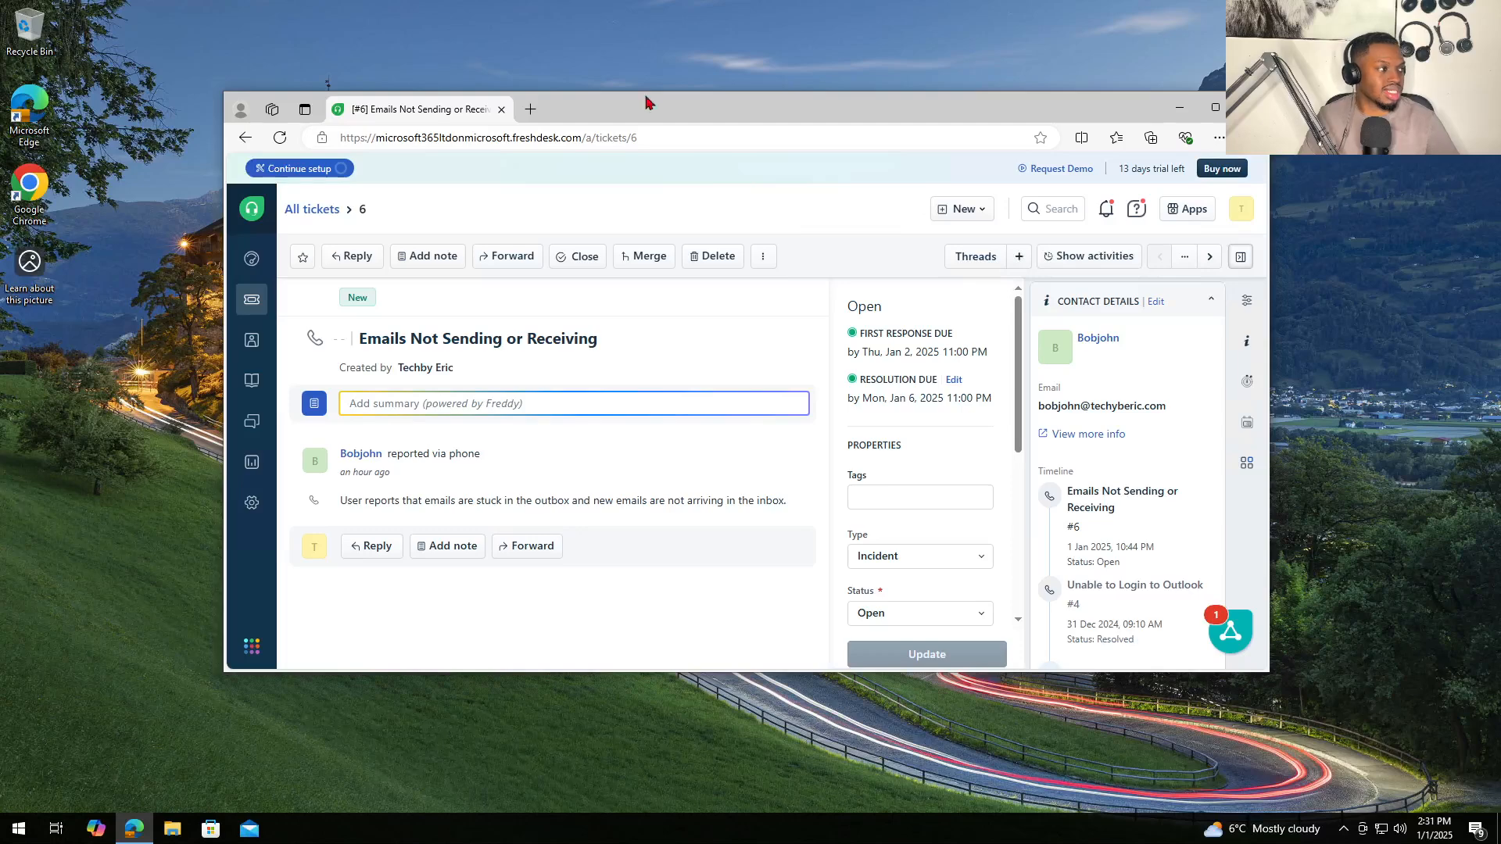
- Move and enlarge the Edge window showing ticket #6
drag(594, 100, 484, 84)
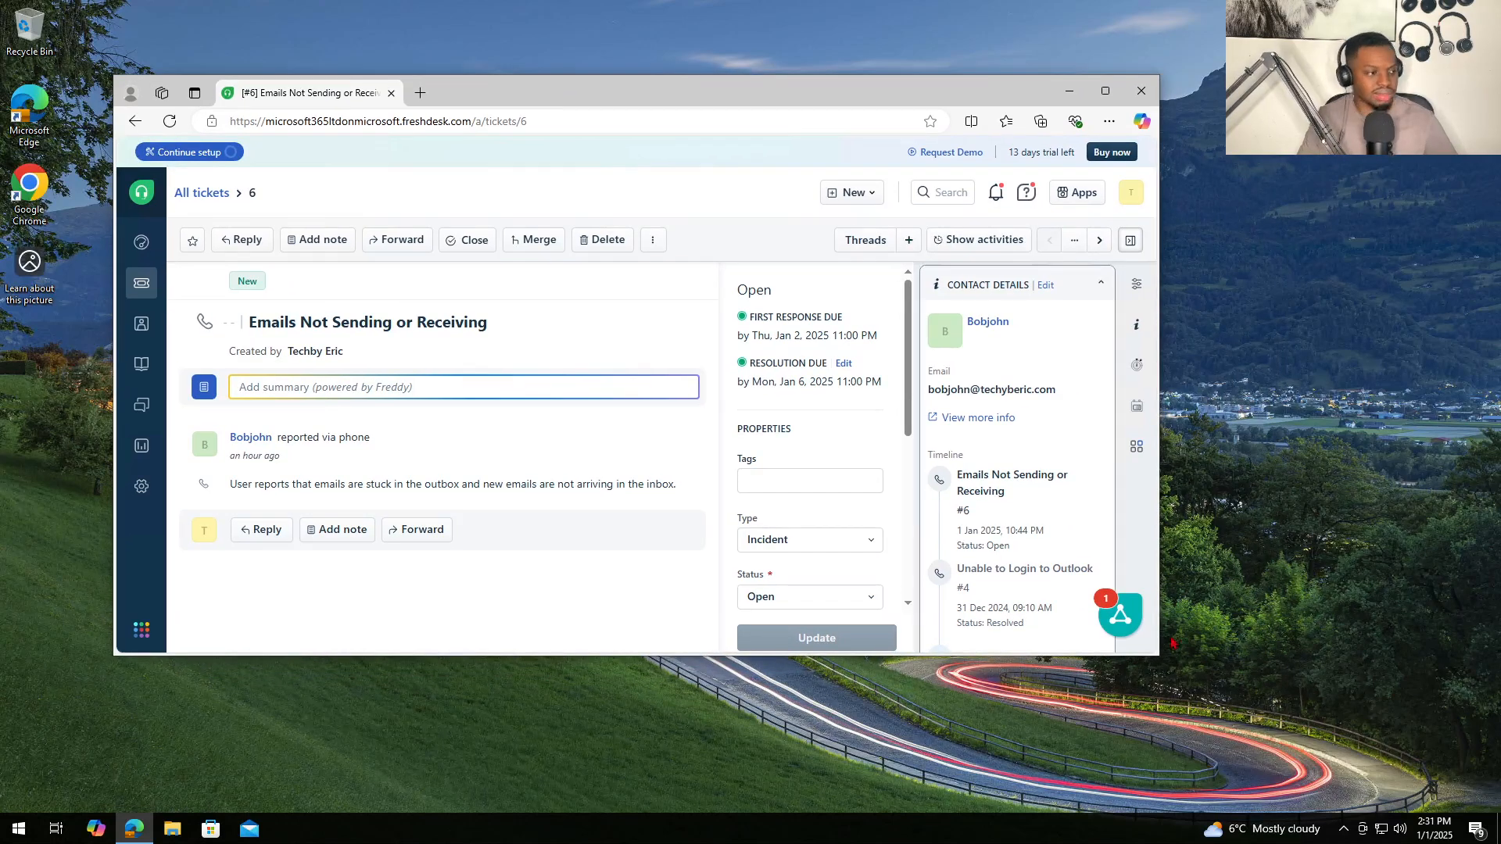
drag(1155, 659, 1406, 738)
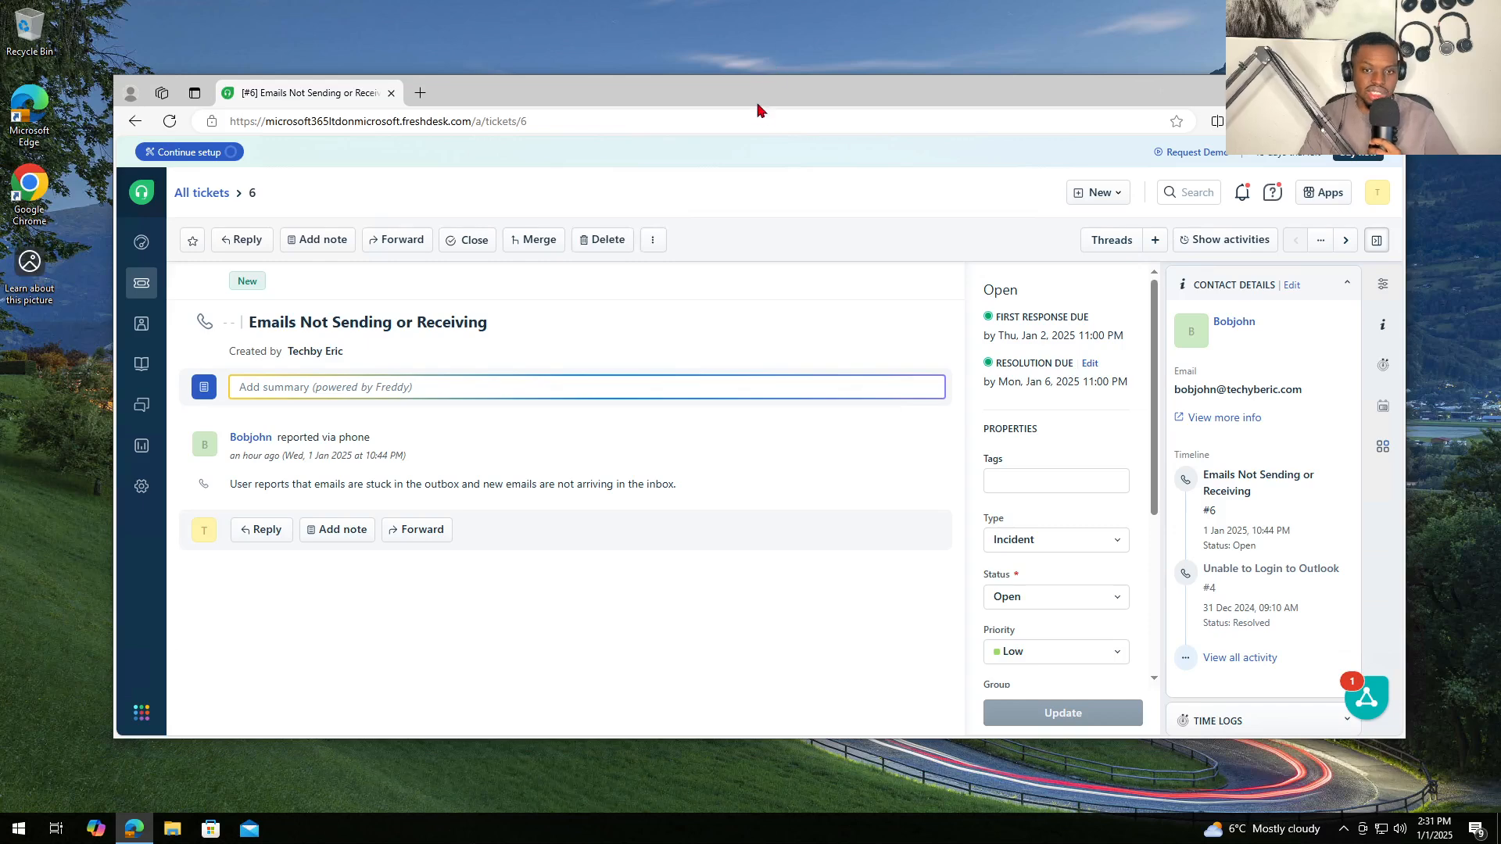
drag(755, 100, 783, 68)
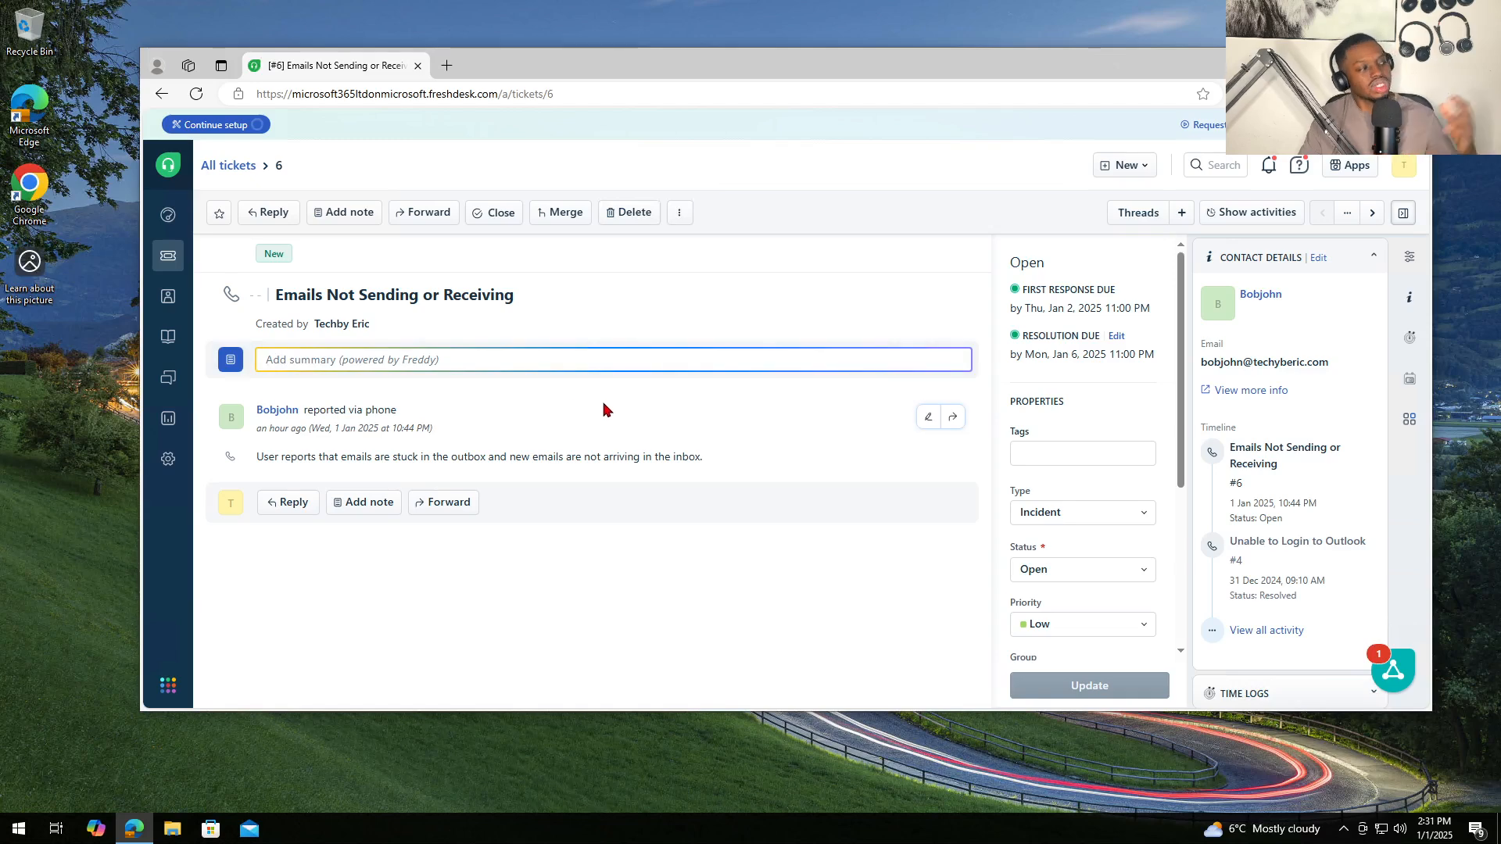
- Highlight the title 'Emails Not Sending or Receiving' and the issue description to review them
drag(529, 297, 275, 316)
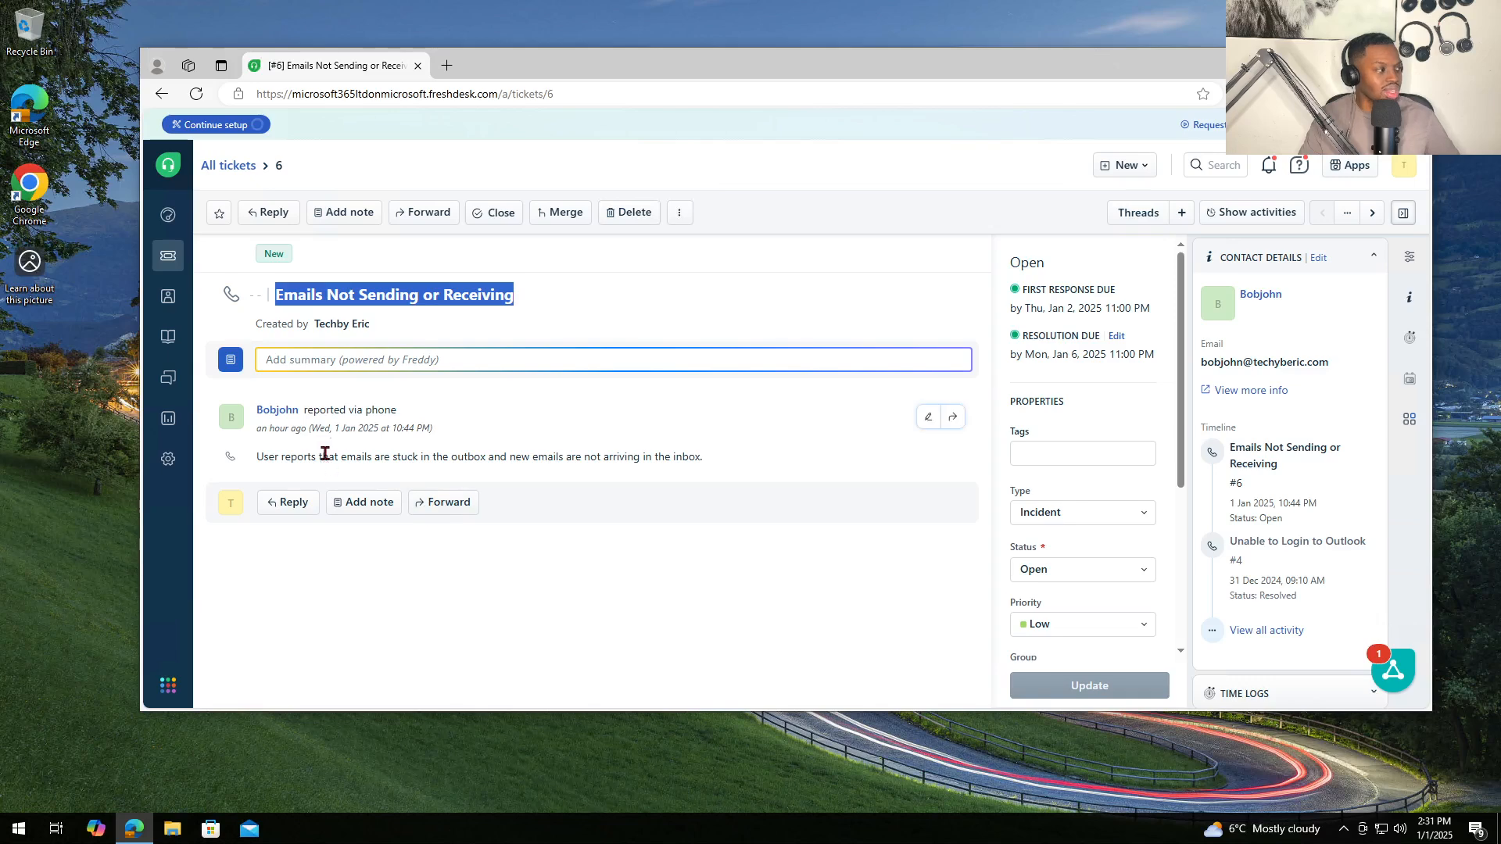
drag(258, 457, 708, 461)
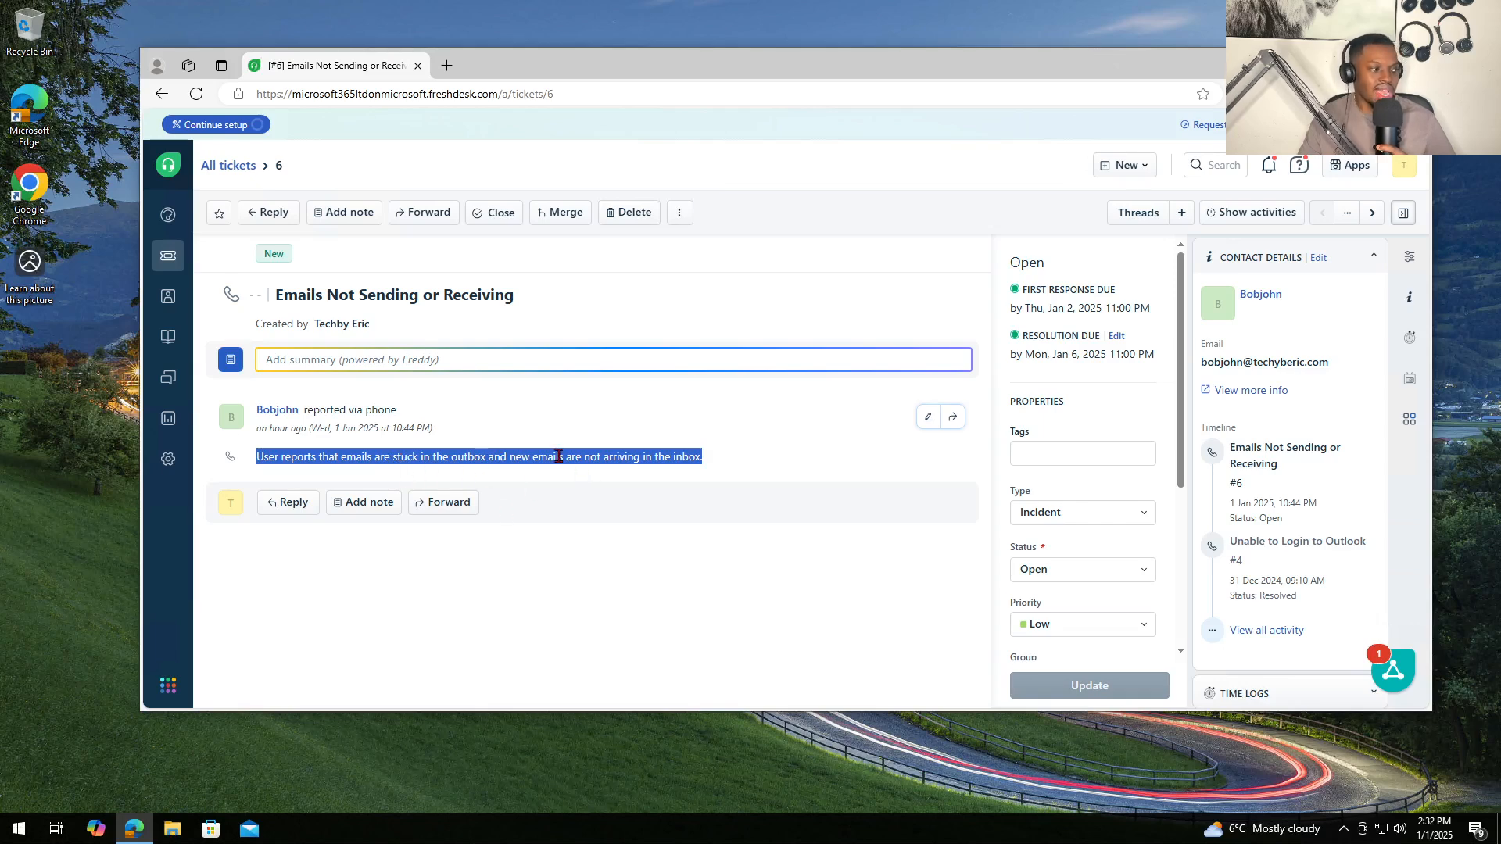
click(733, 462)
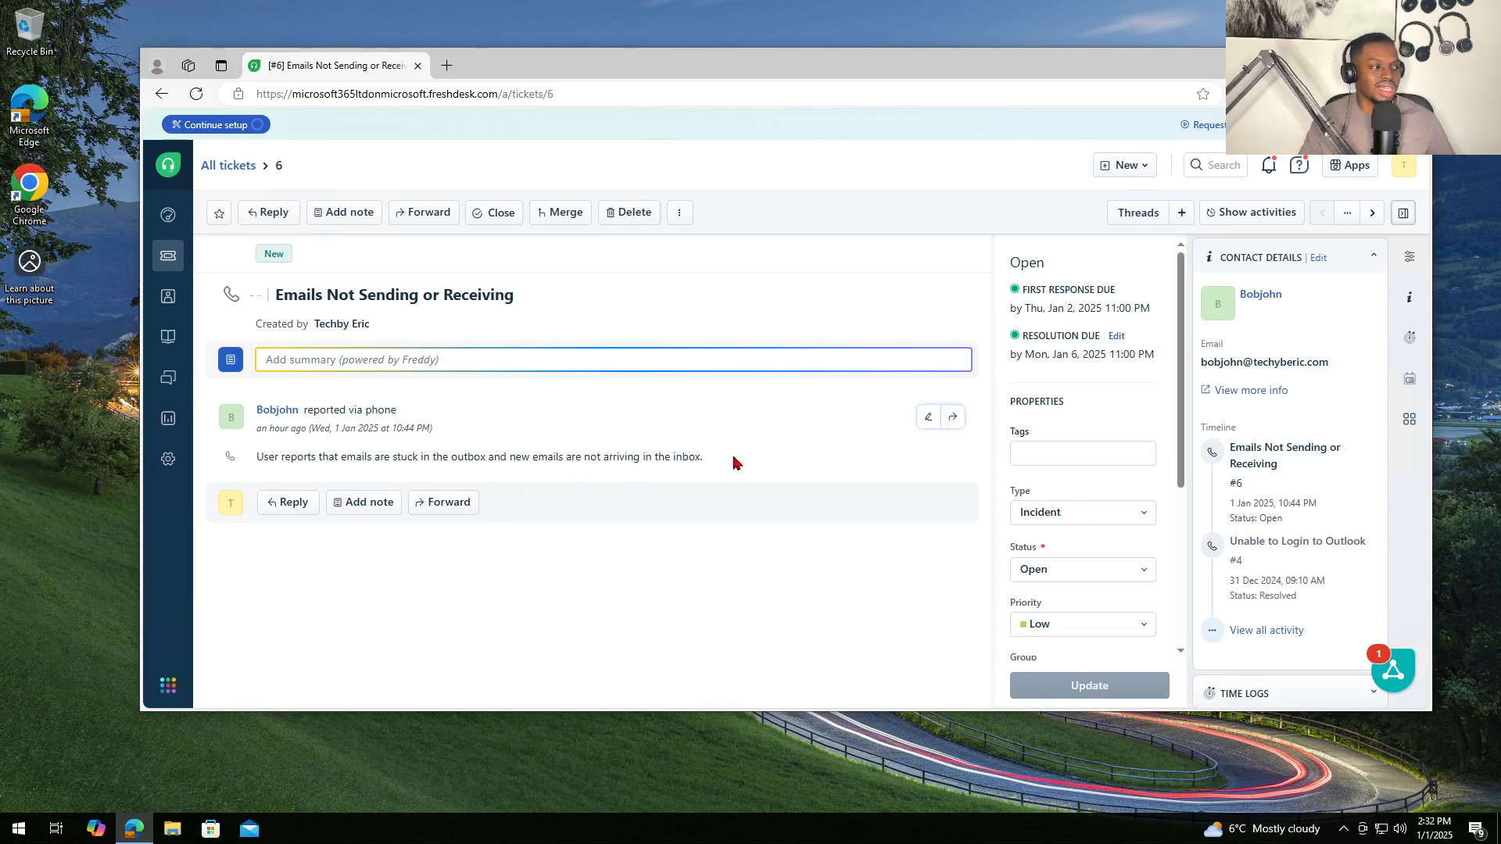
drag(732, 462, 229, 480)
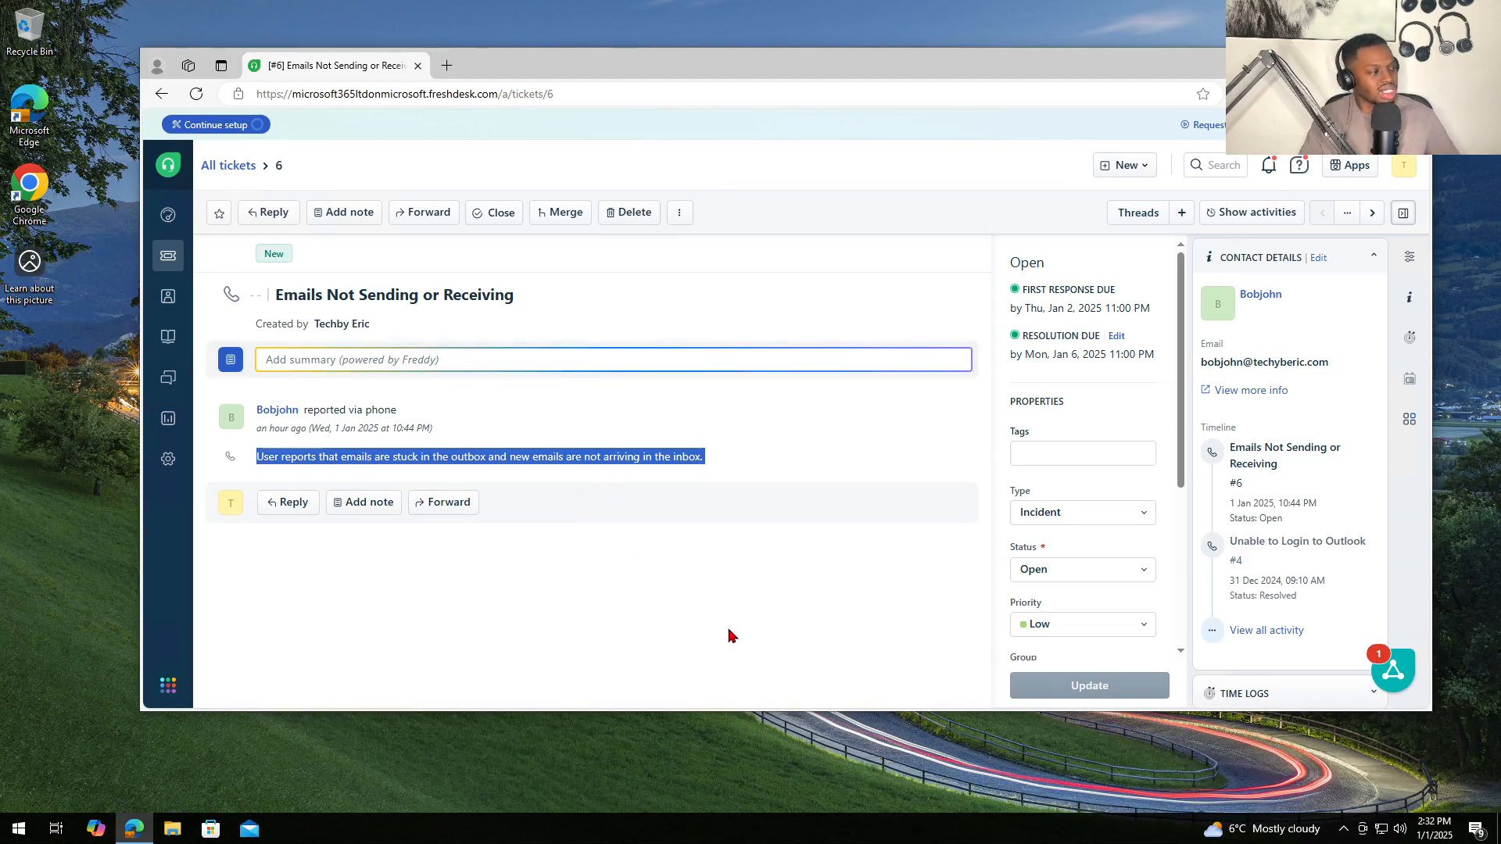
click(628, 636)
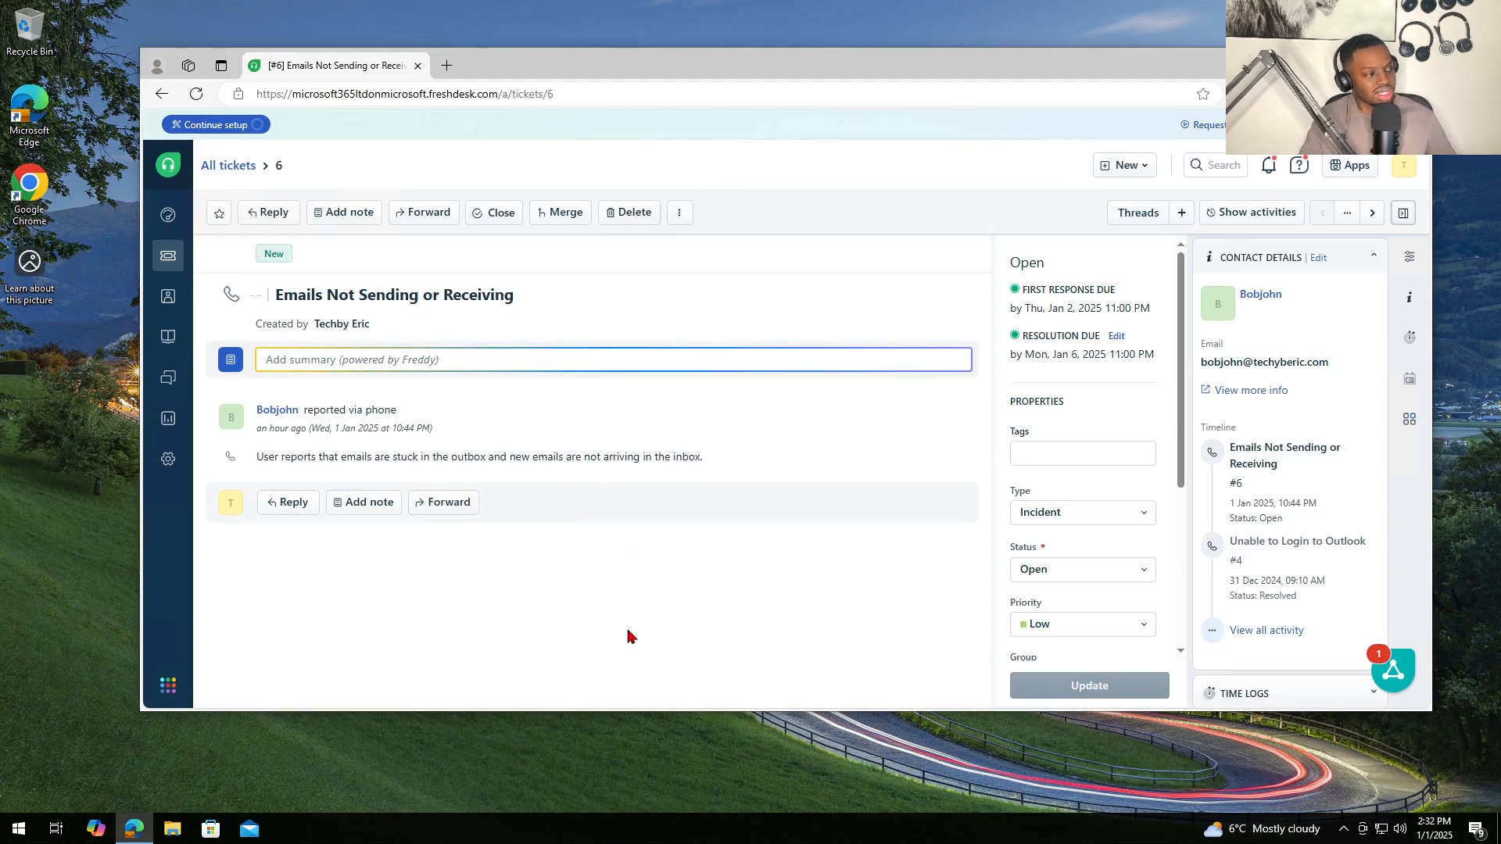
- Open Command Prompt and run 'ping google.com' to test connectivity
click(23, 832)
text(cmd)
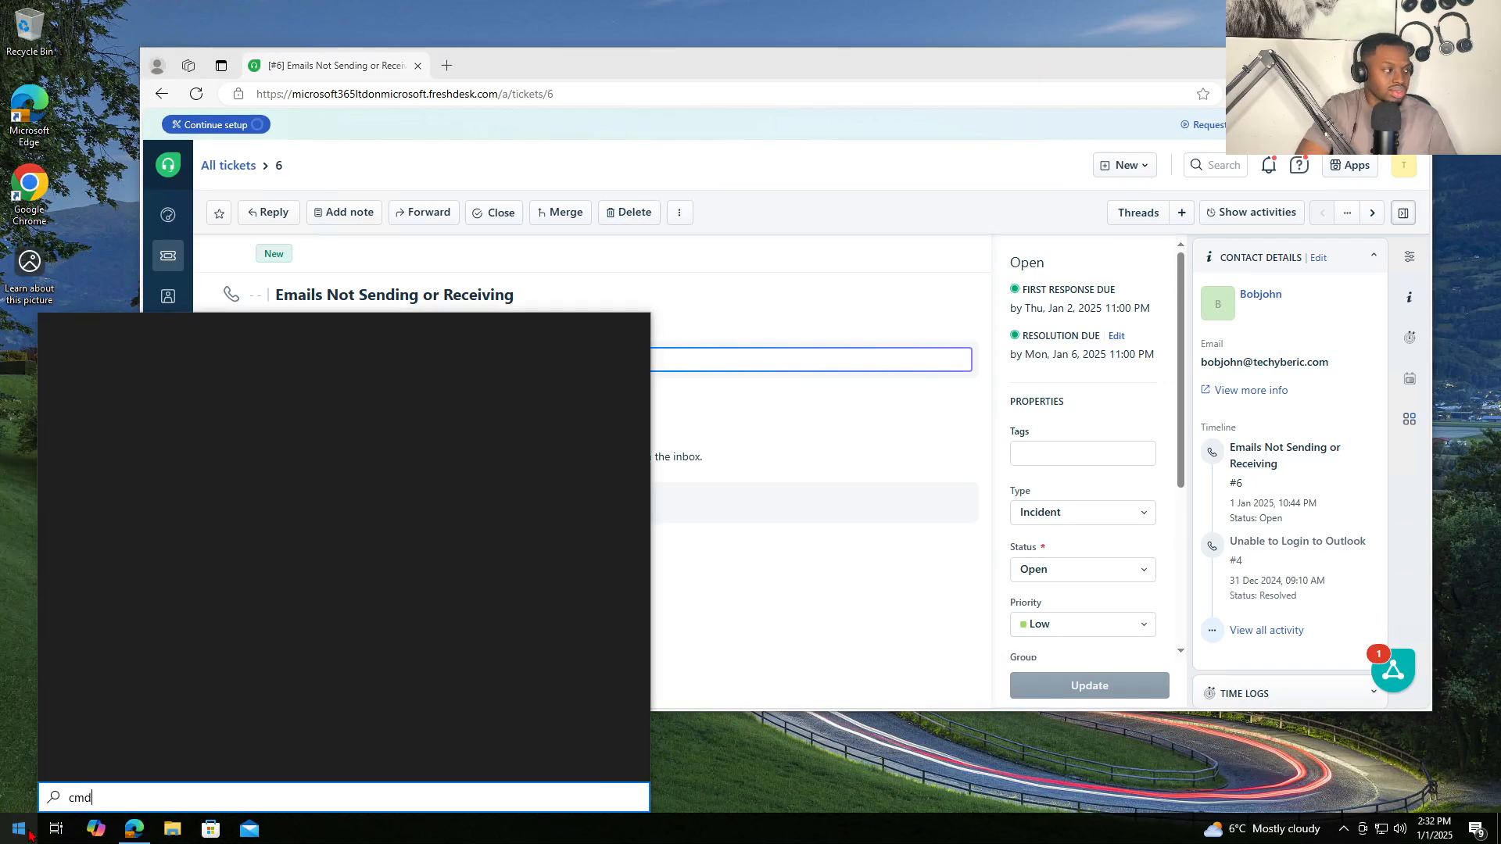
key(Return)
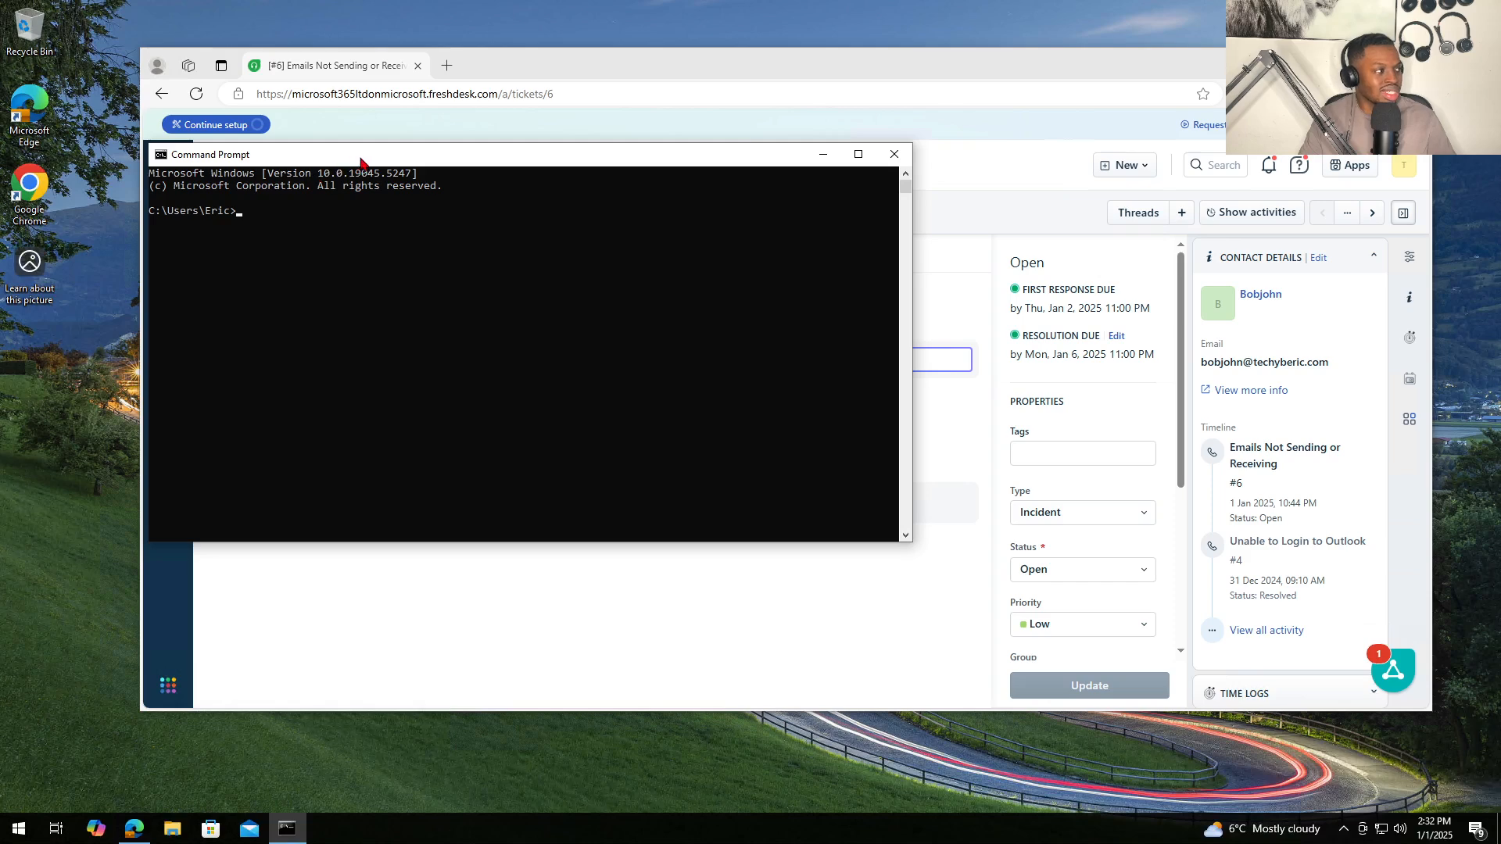
drag(361, 162, 699, 325)
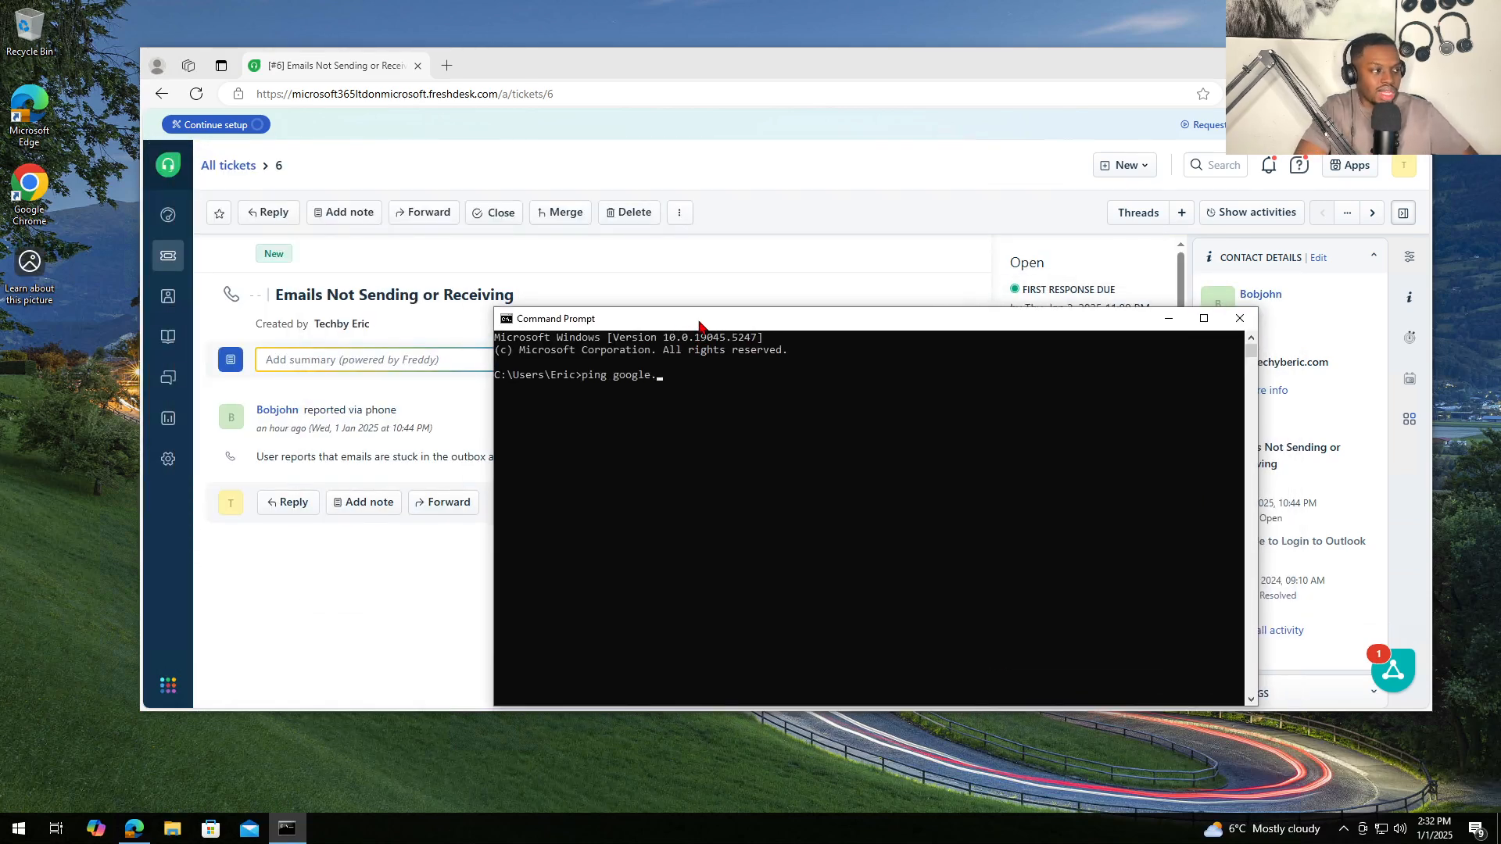
text(ping google.com)
key(Return)
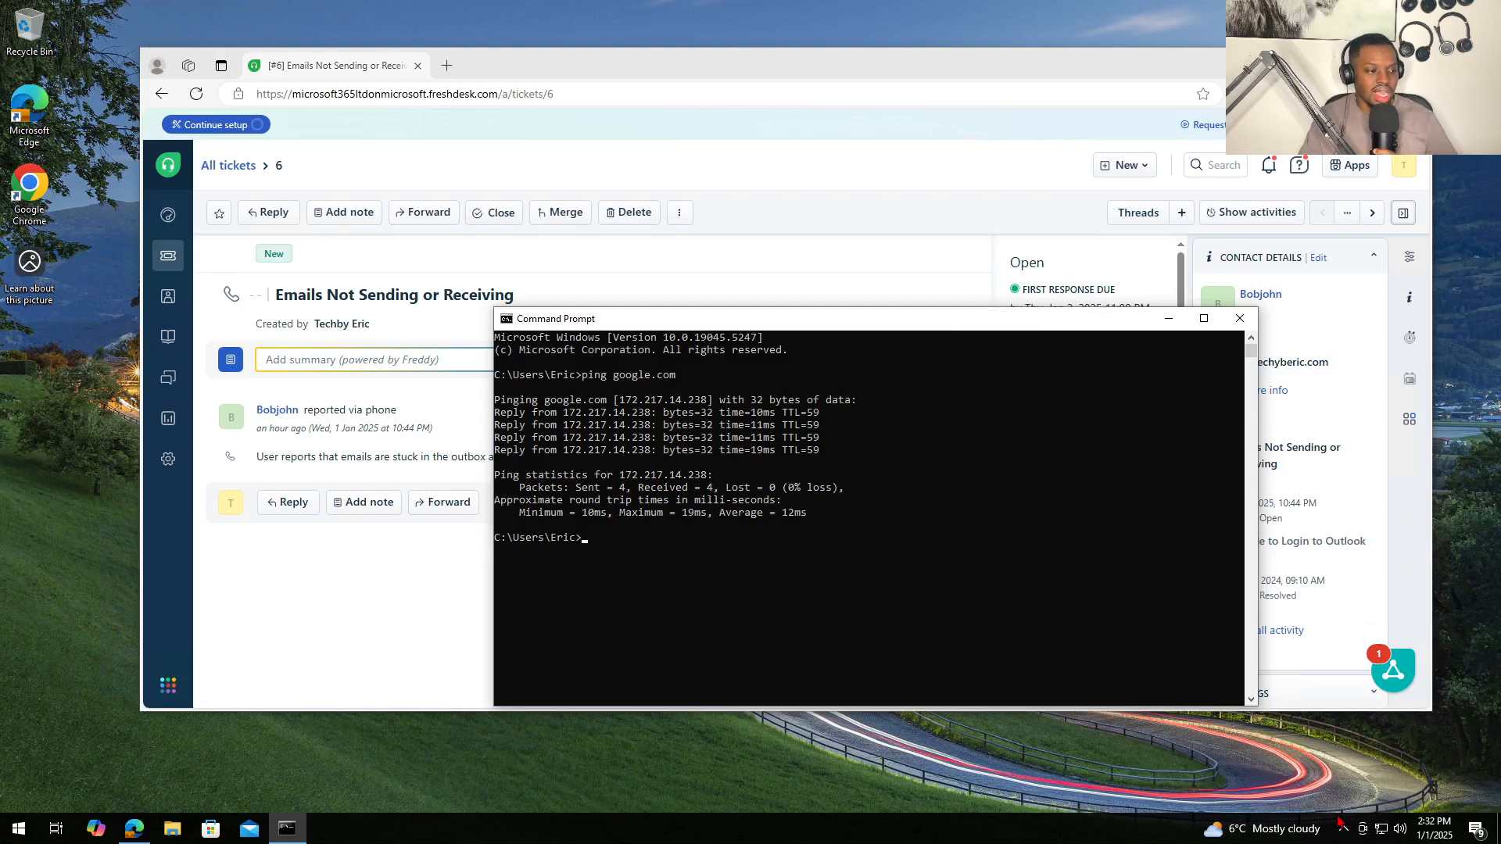
- Confirm the network shows connected in Network & Internet settings, then close Settings and Command Prompt
click(1383, 833)
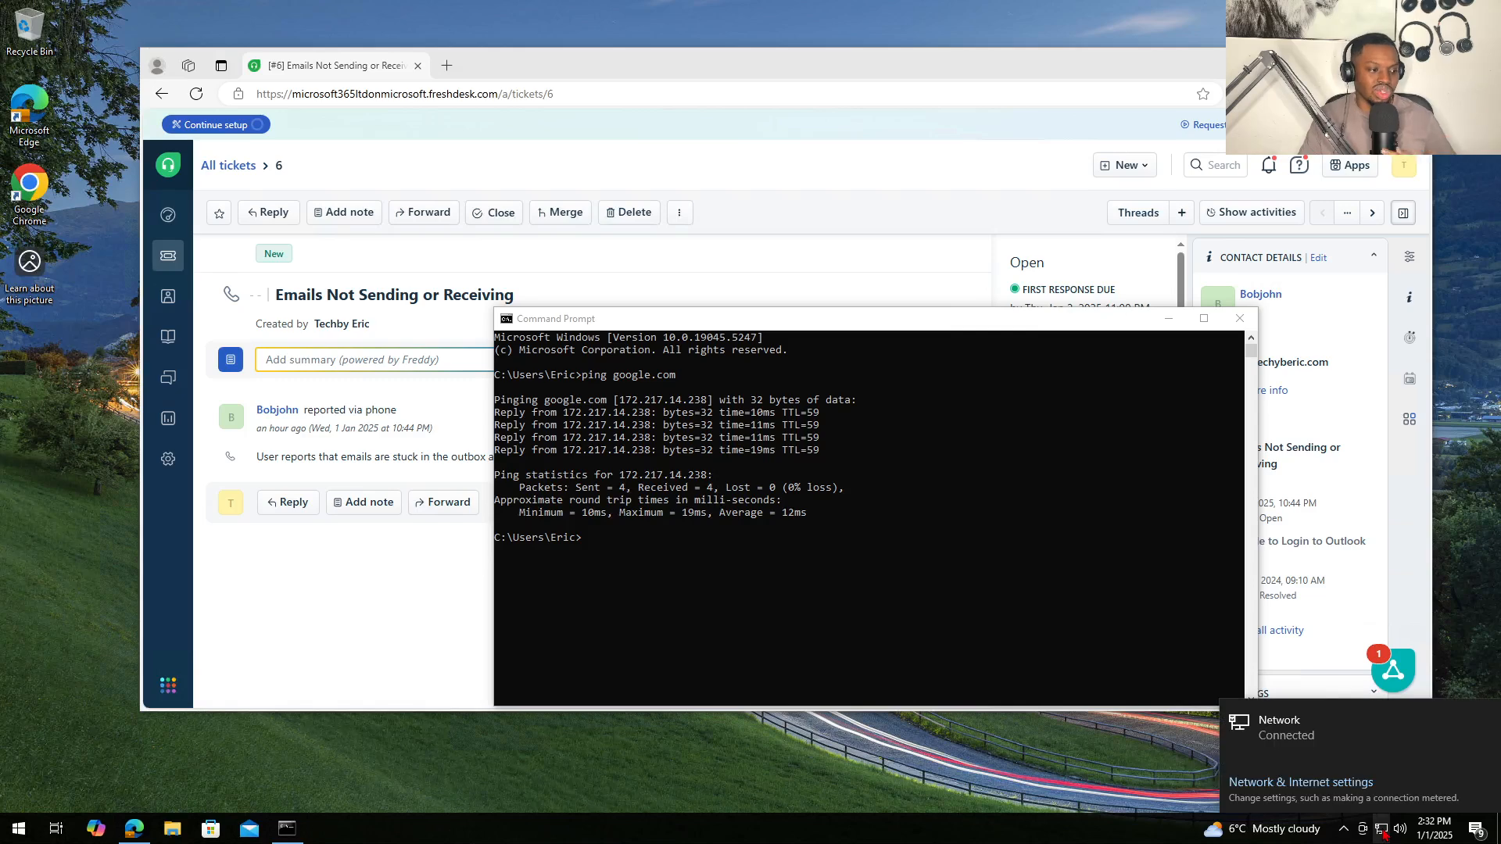
click(1287, 785)
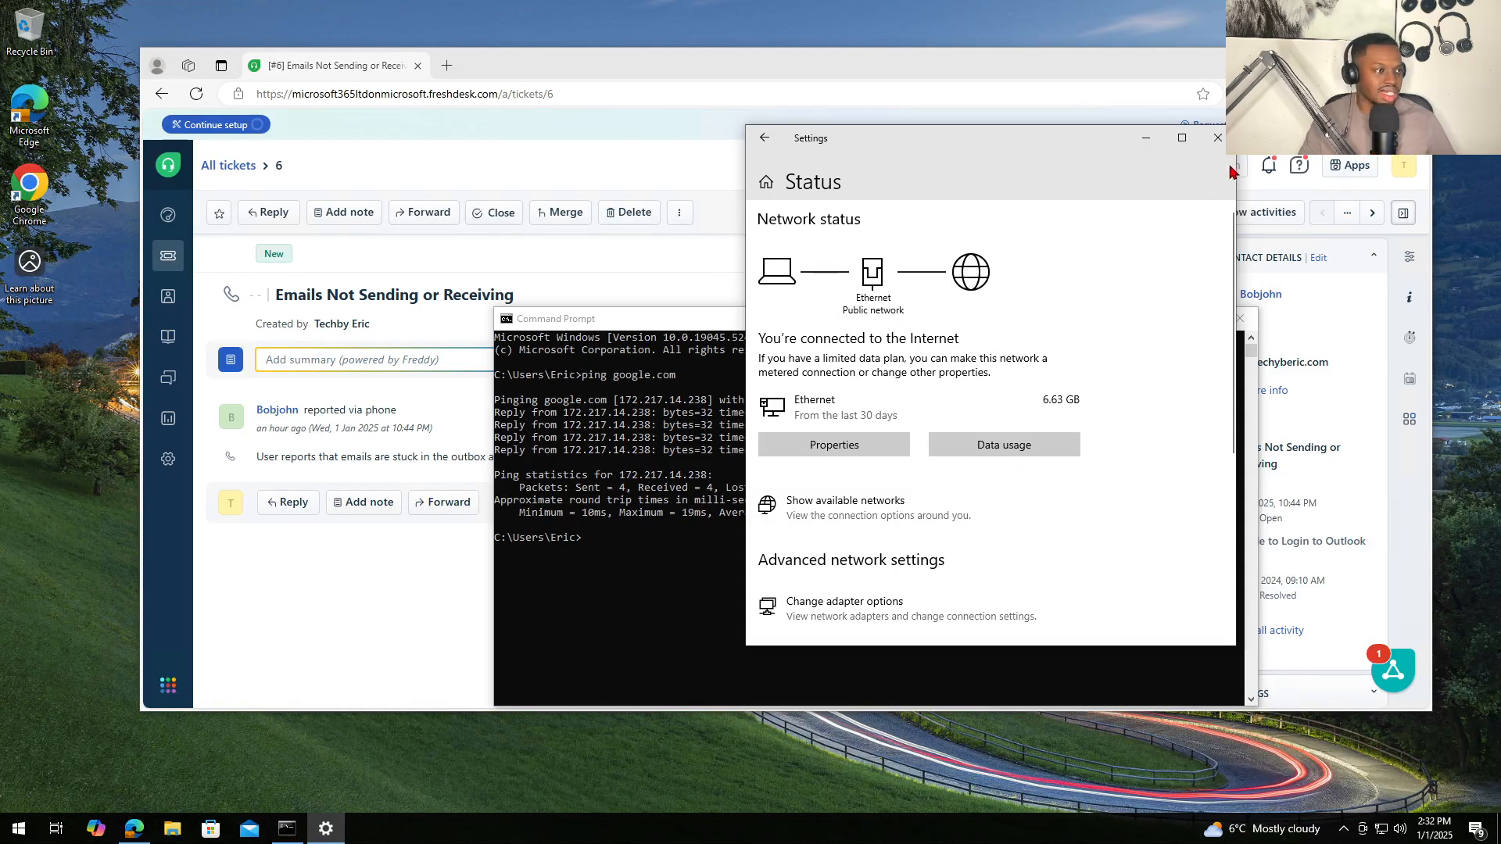
click(1217, 138)
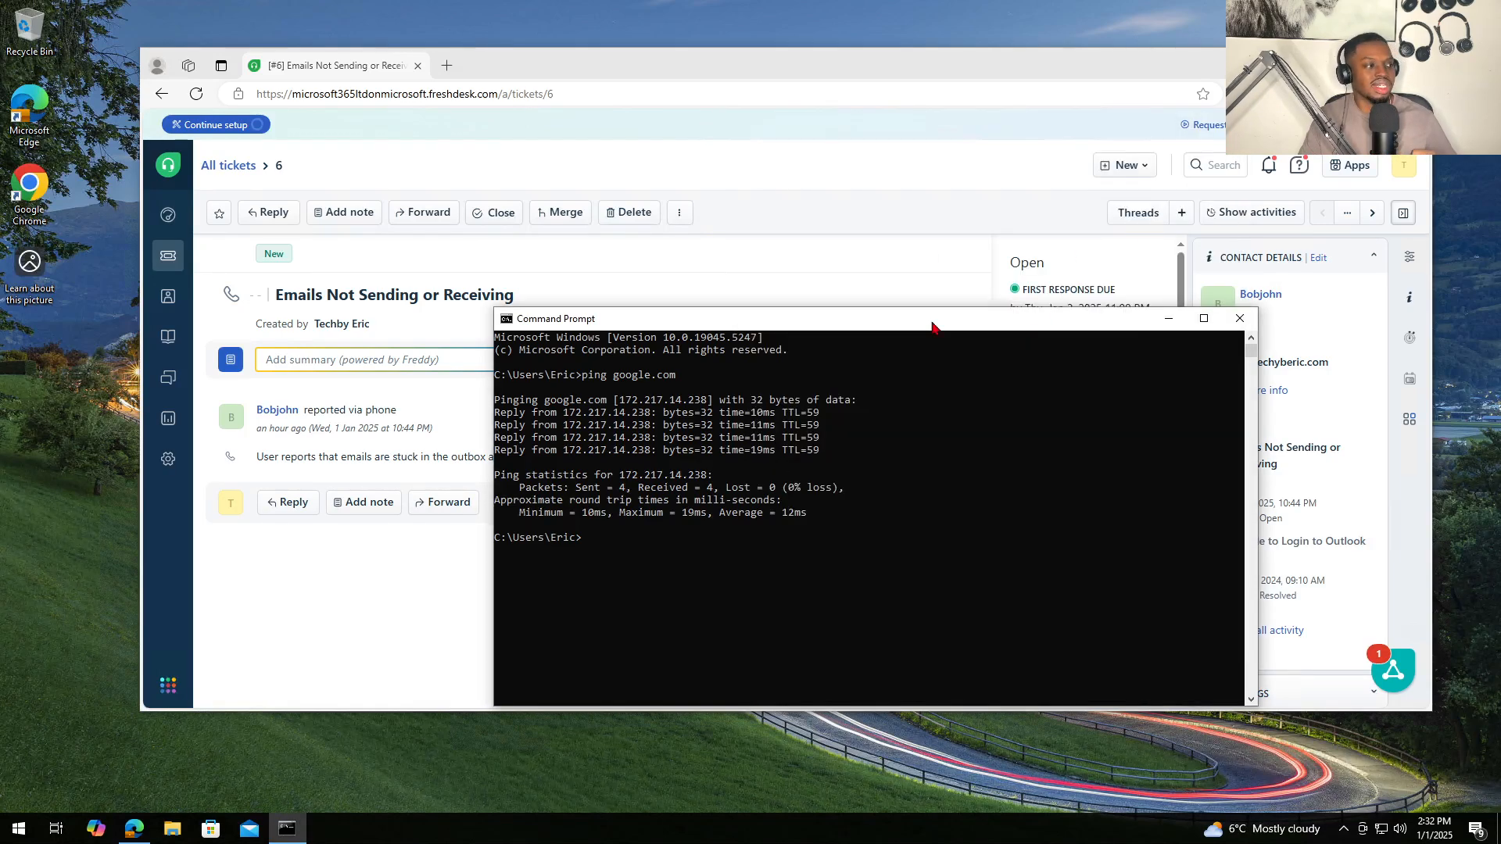
drag(989, 337, 984, 348)
click(1225, 340)
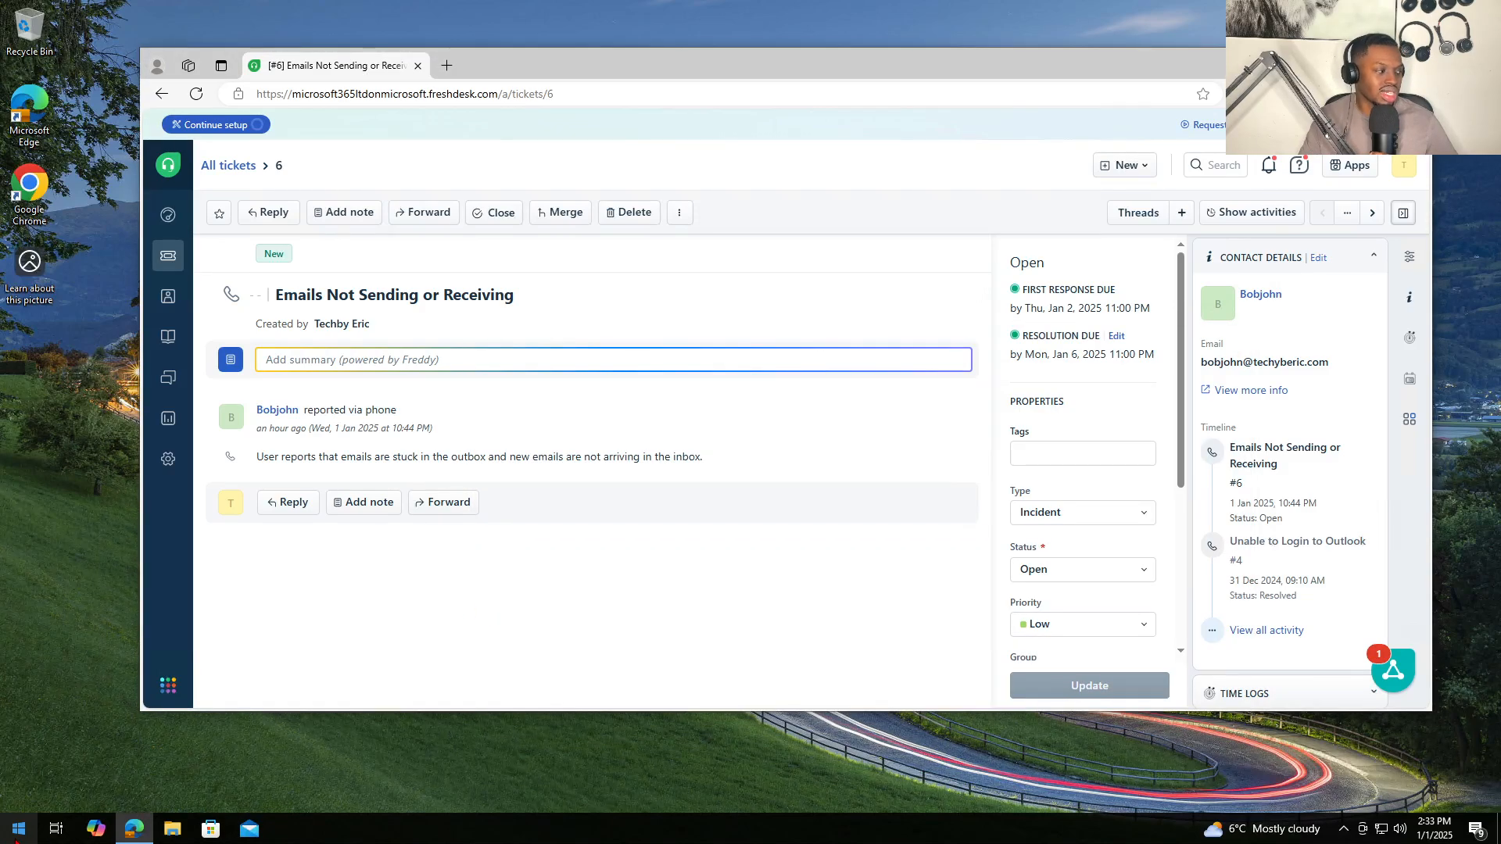
- Launch Outlook (classic) and open the Outbox from the Send / Receive tab
click(19, 829)
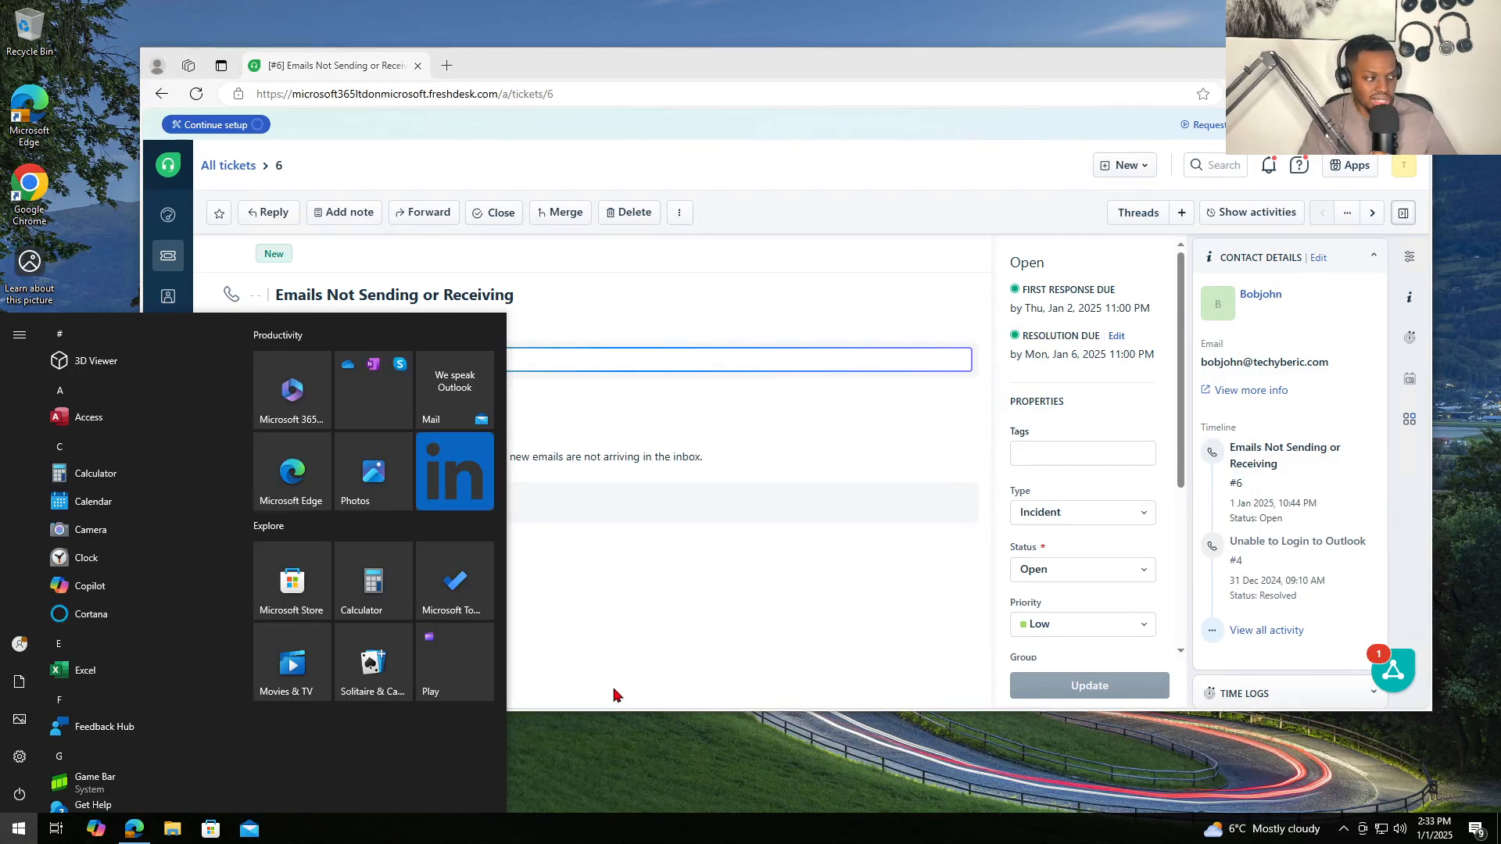
text(out)
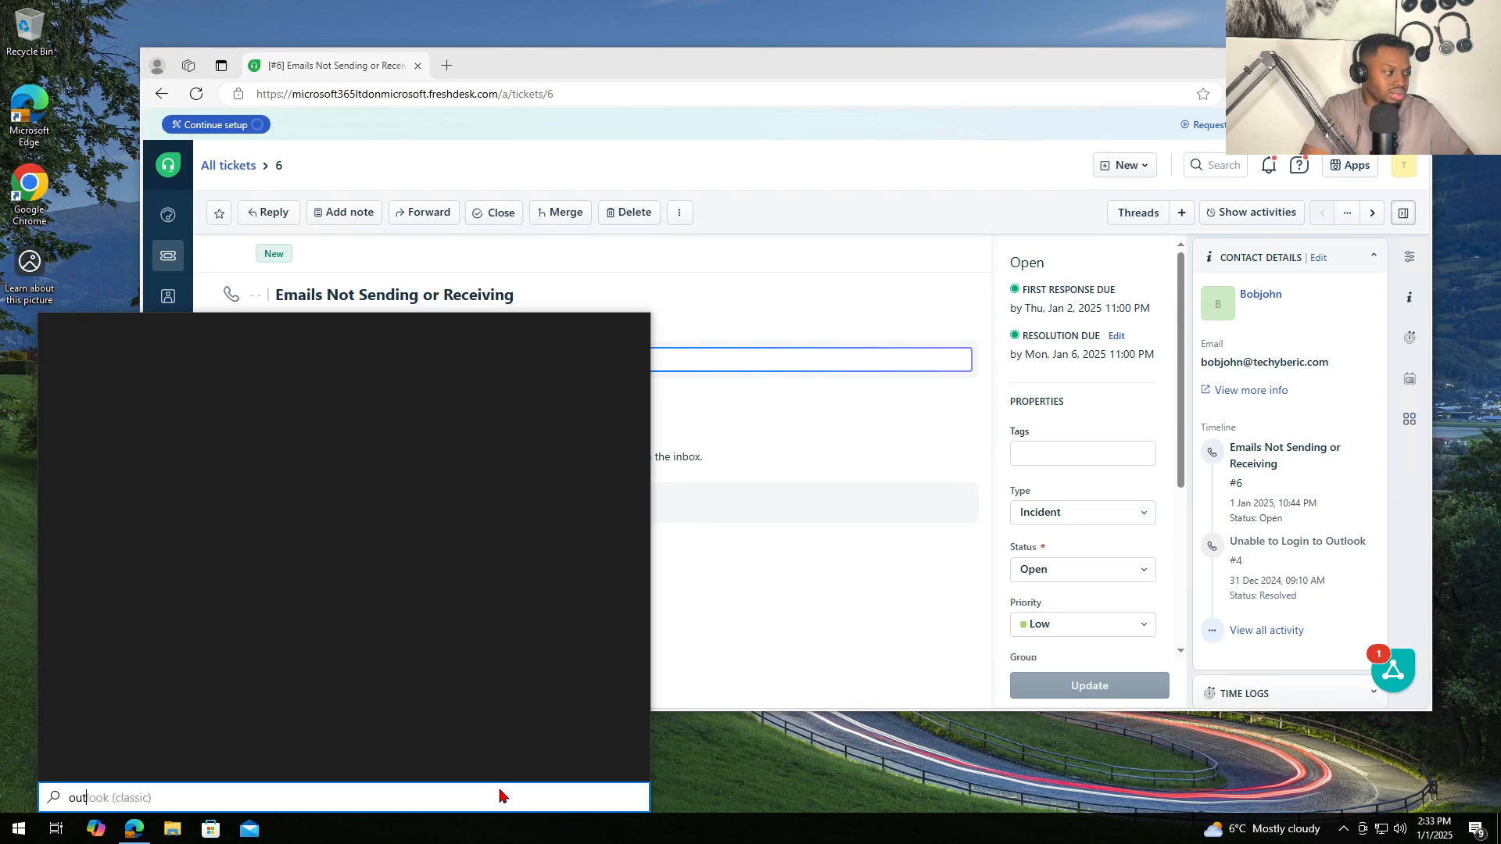
text(look)
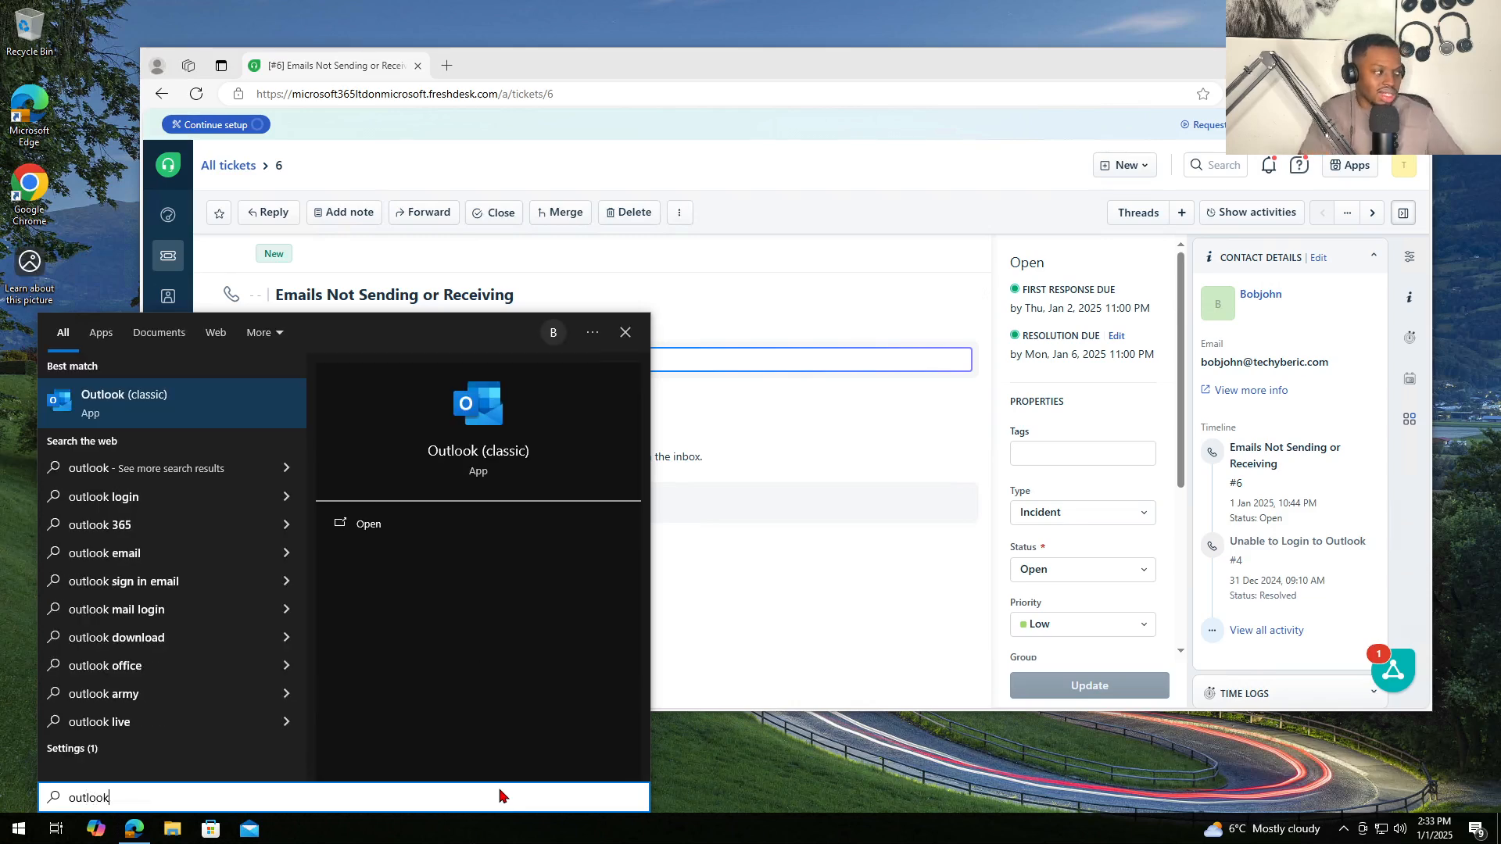
key(Escape)
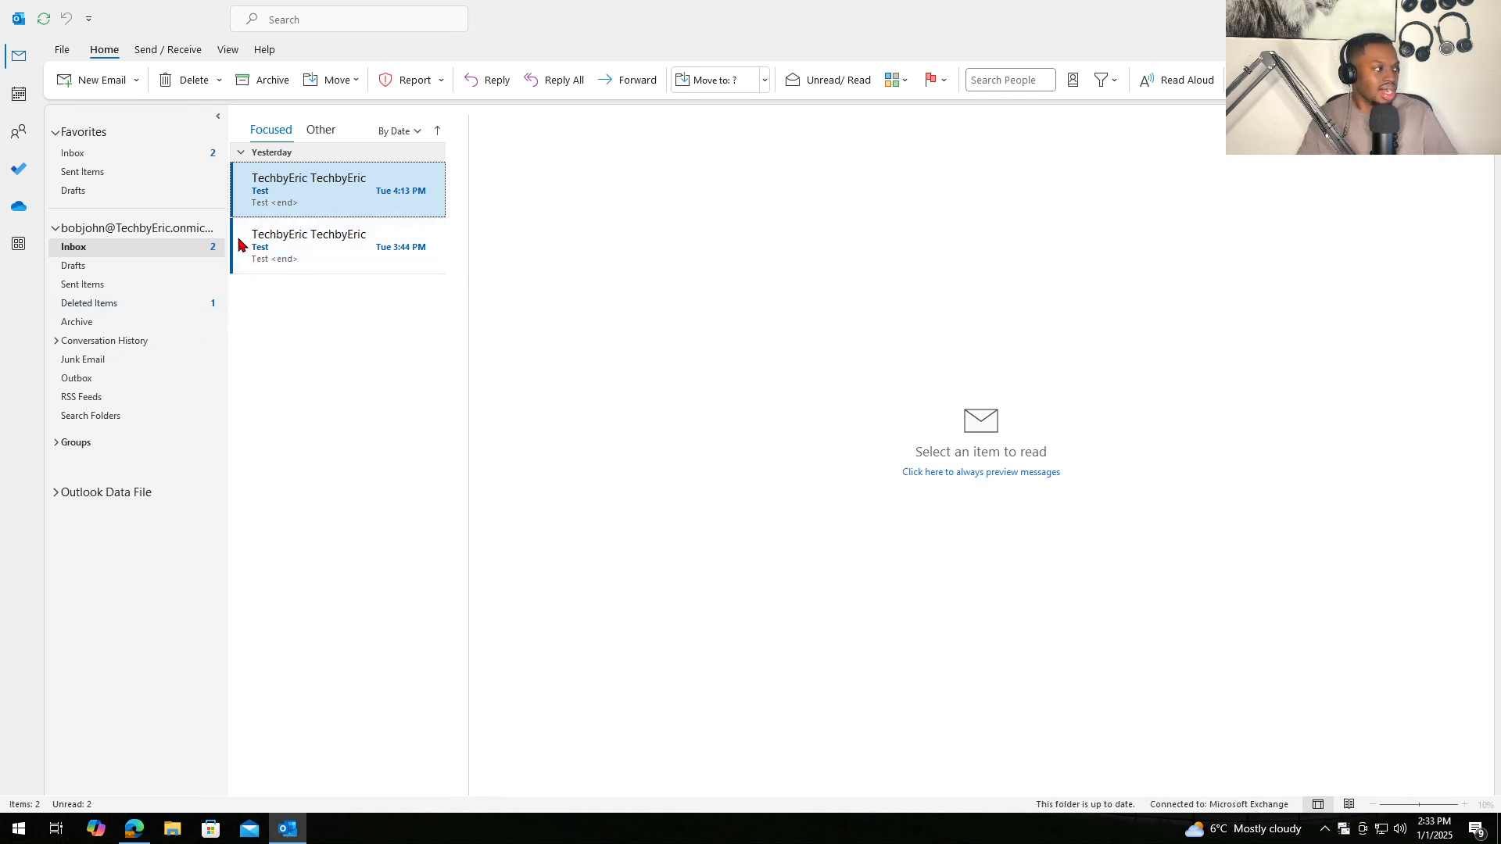
click(173, 51)
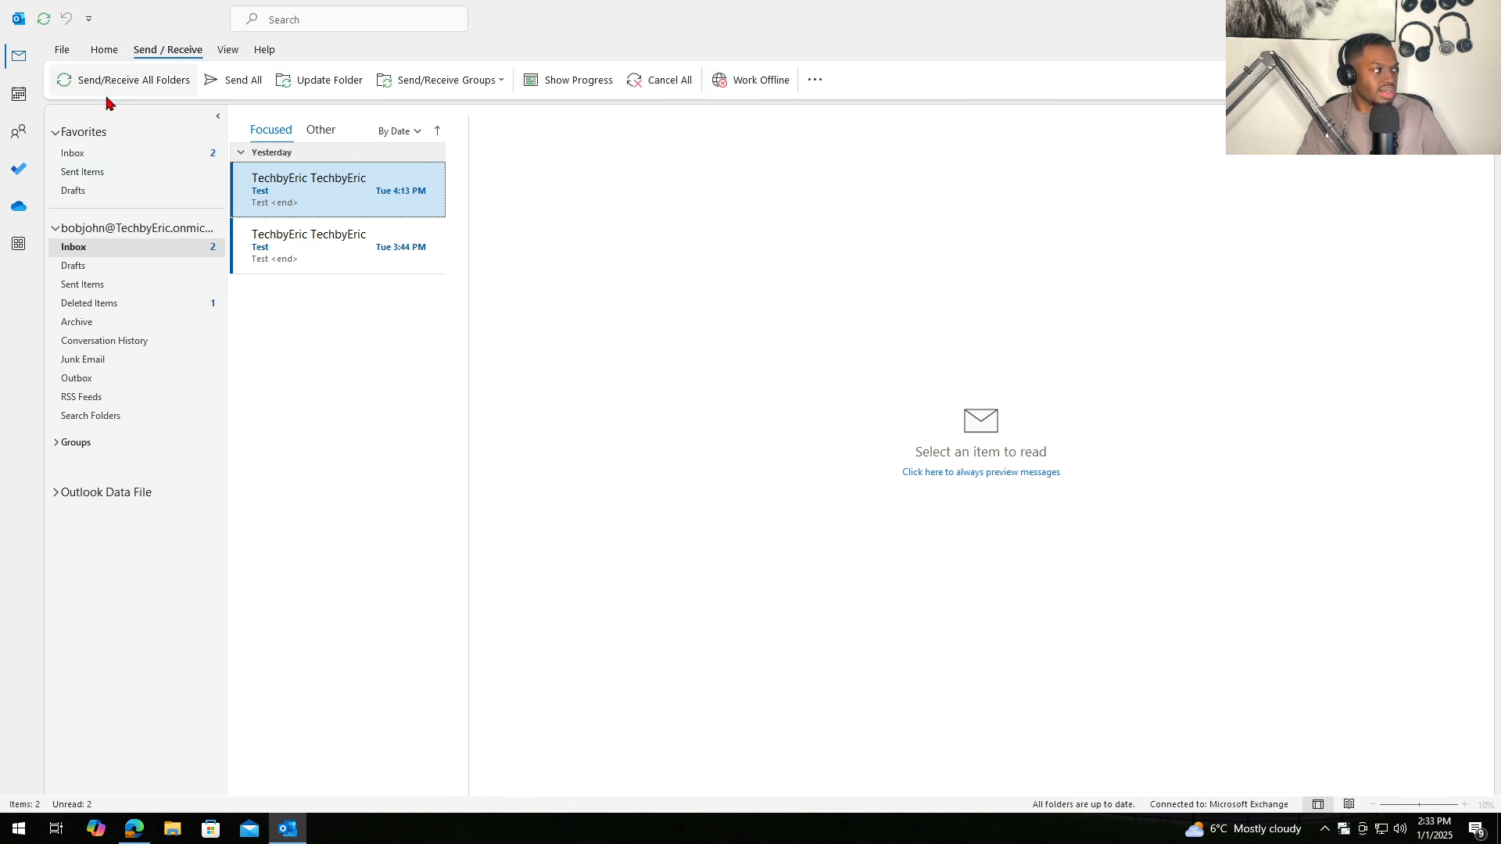
click(110, 380)
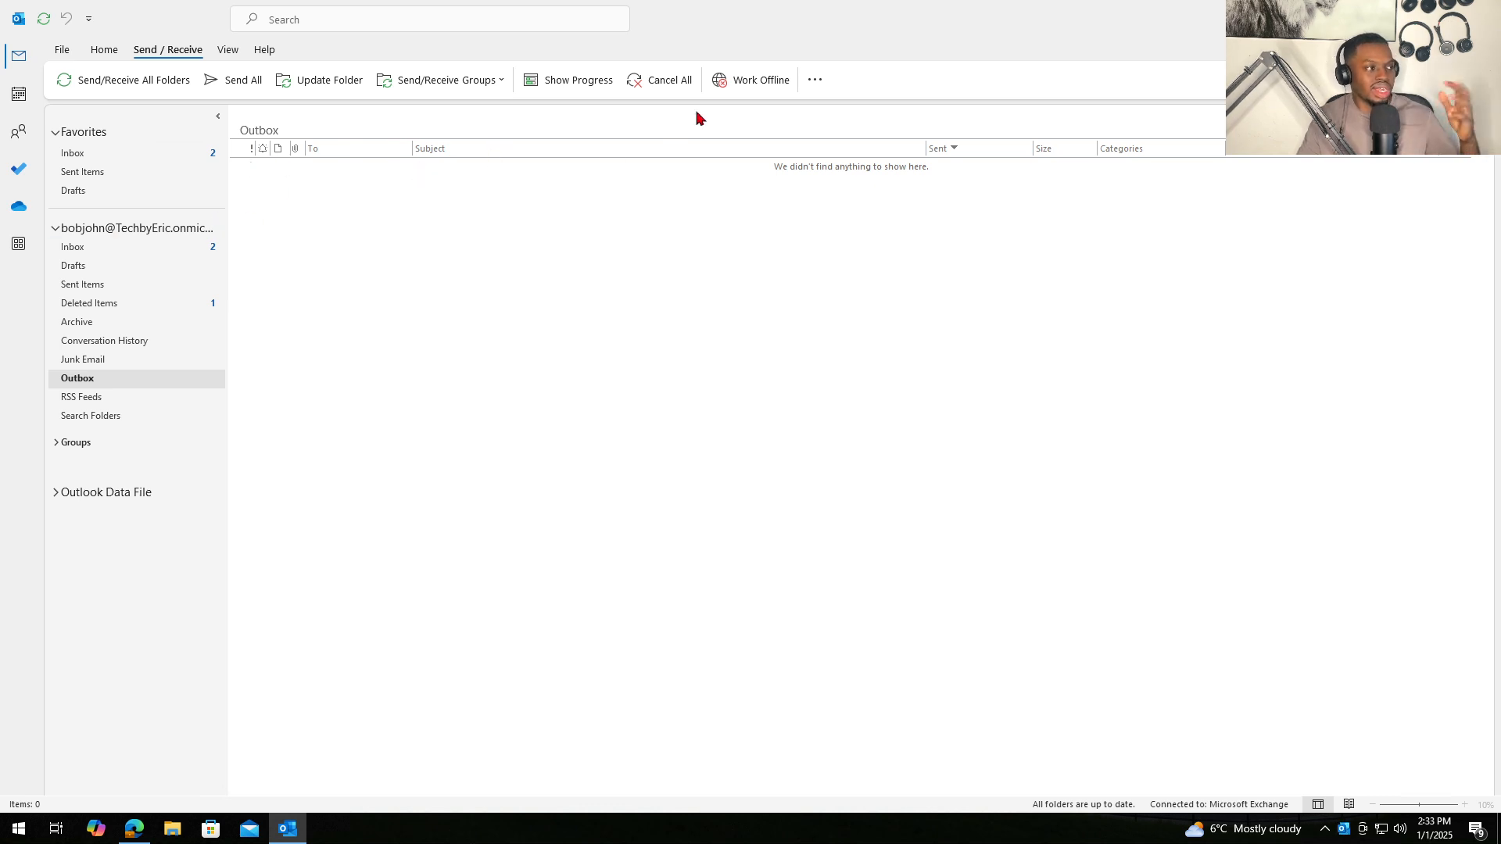
- Toggle Work Offline on and back off to reconnect to Exchange, then restore the window
click(749, 89)
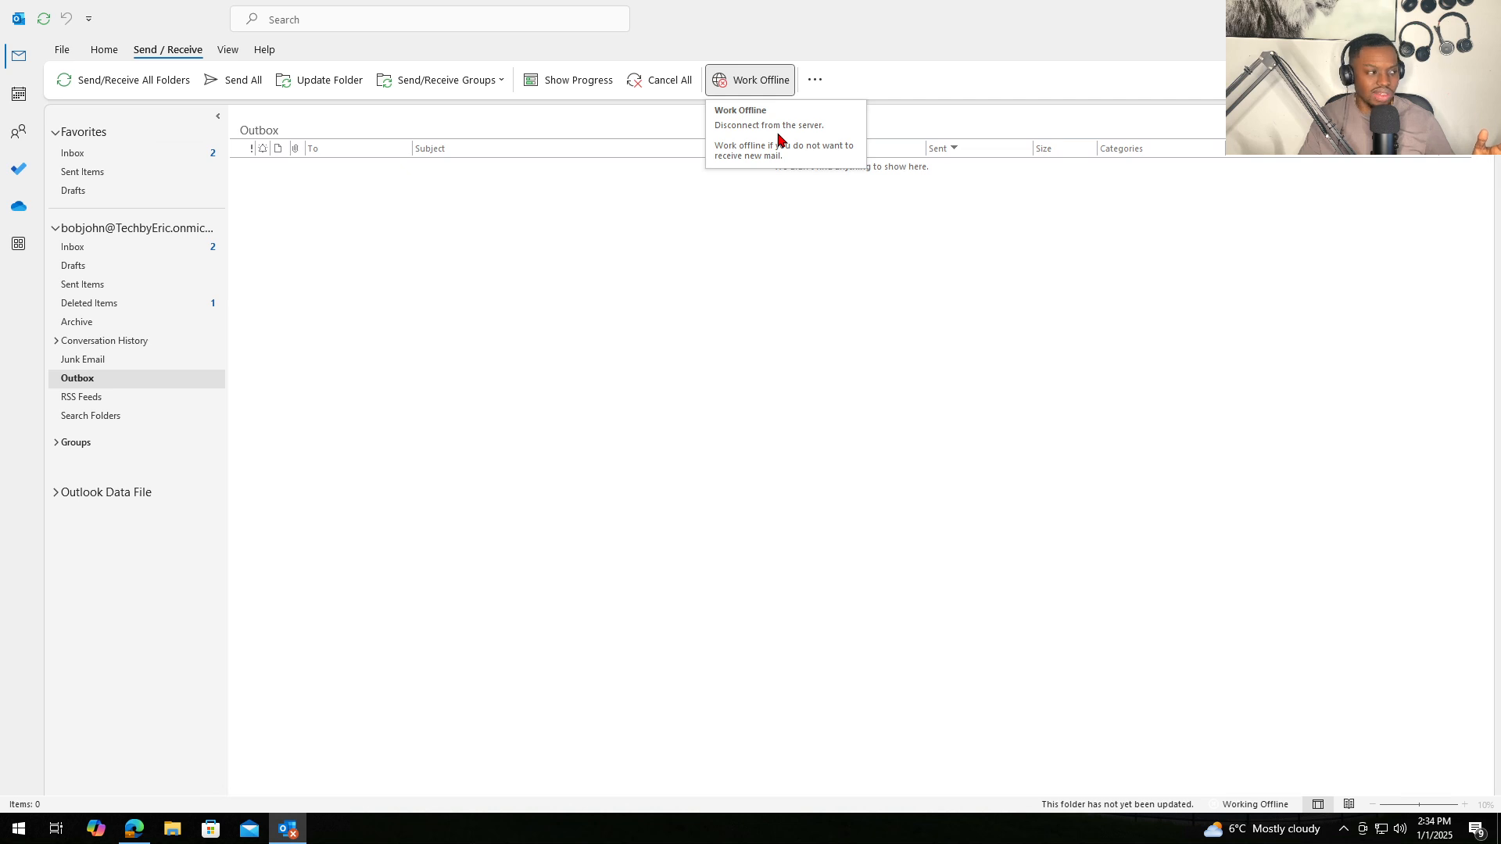
click(742, 81)
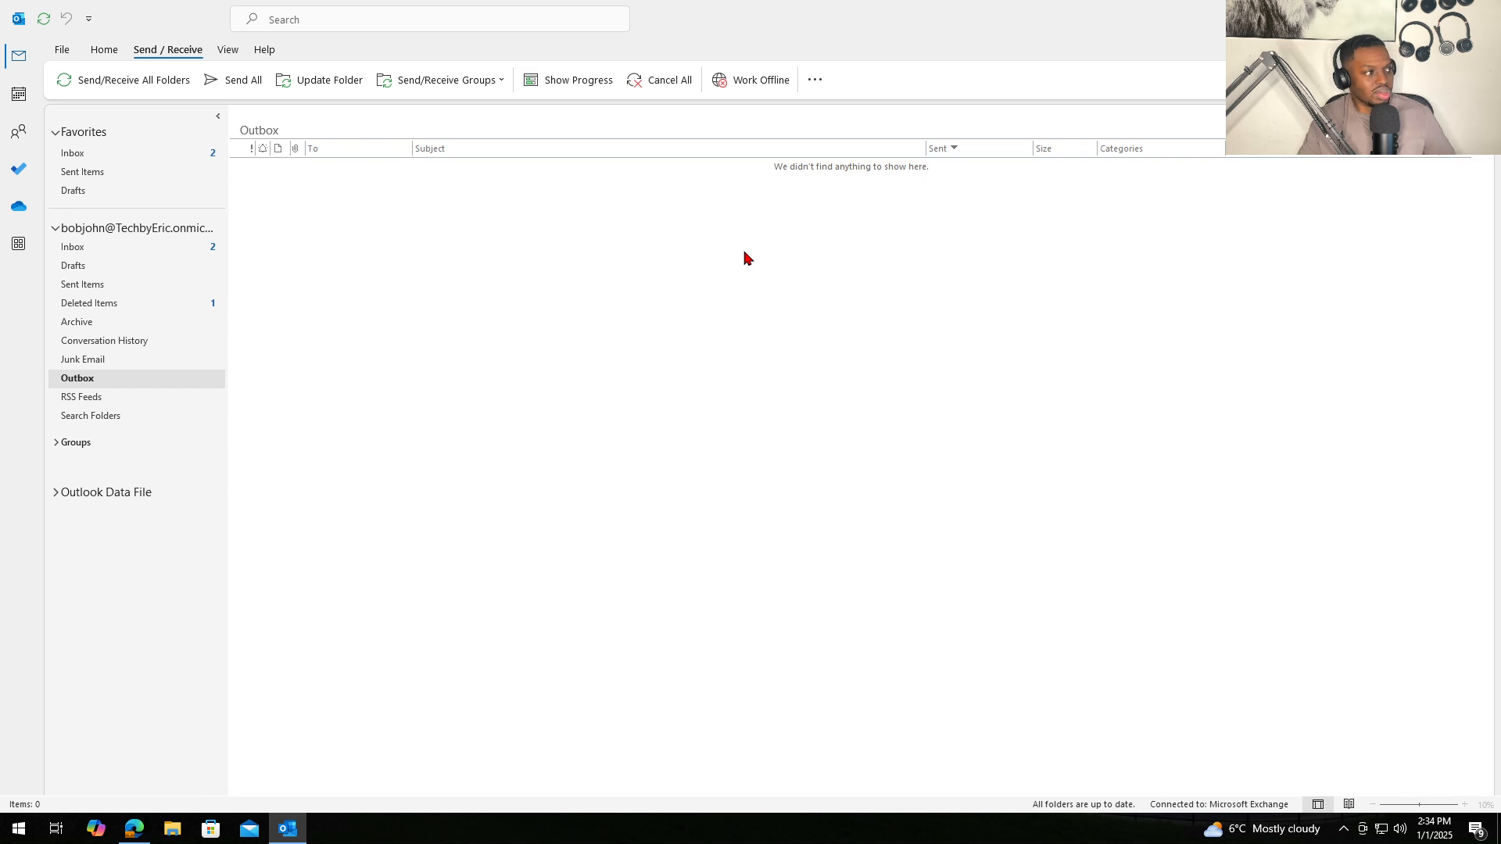
drag(1015, 32, 569, 158)
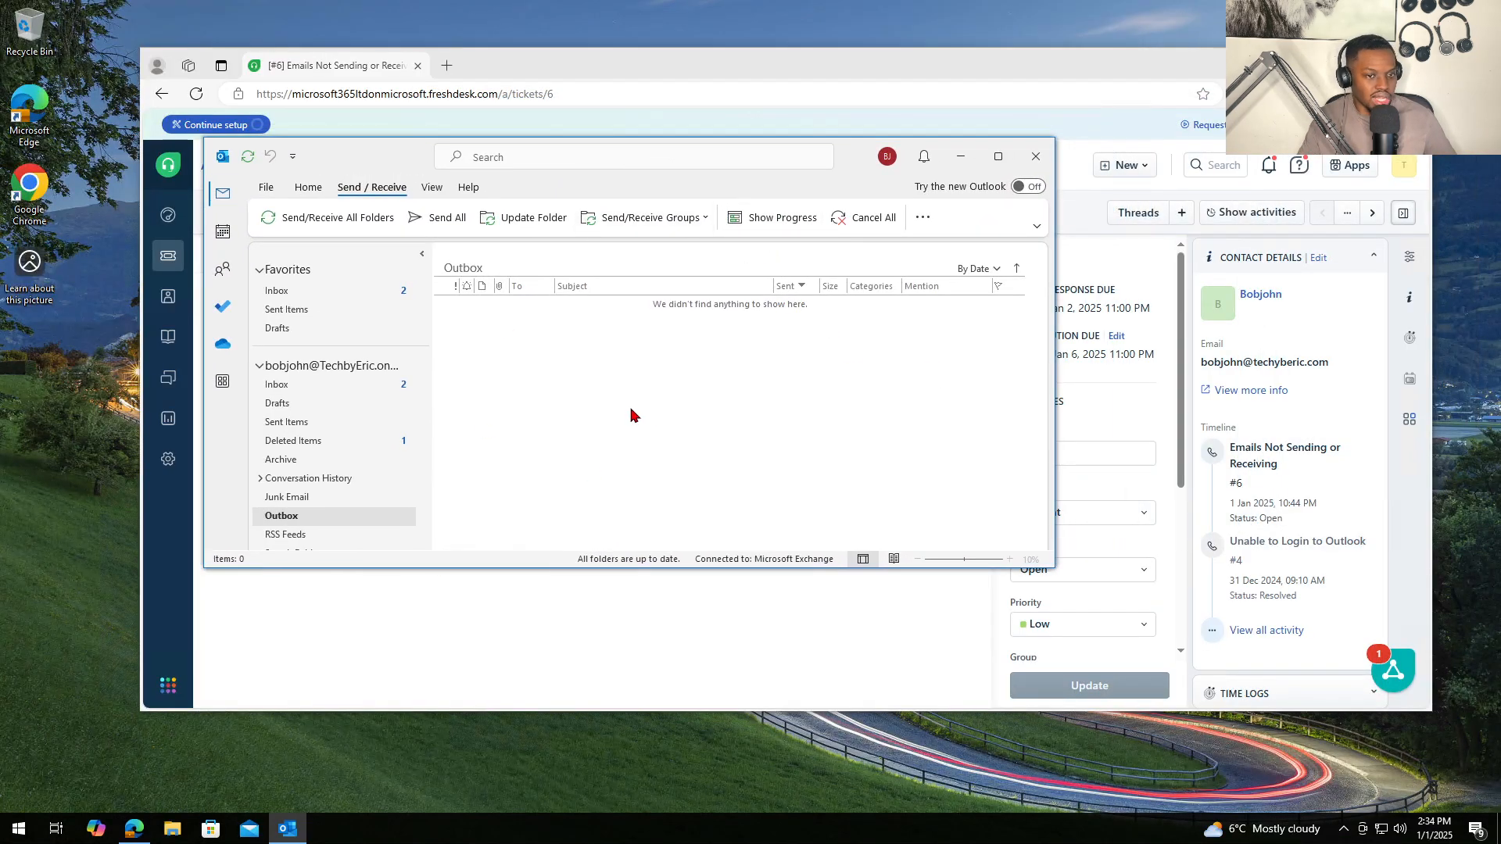
- Turn Work Offline on and off again from the Send/Receive options list
click(922, 218)
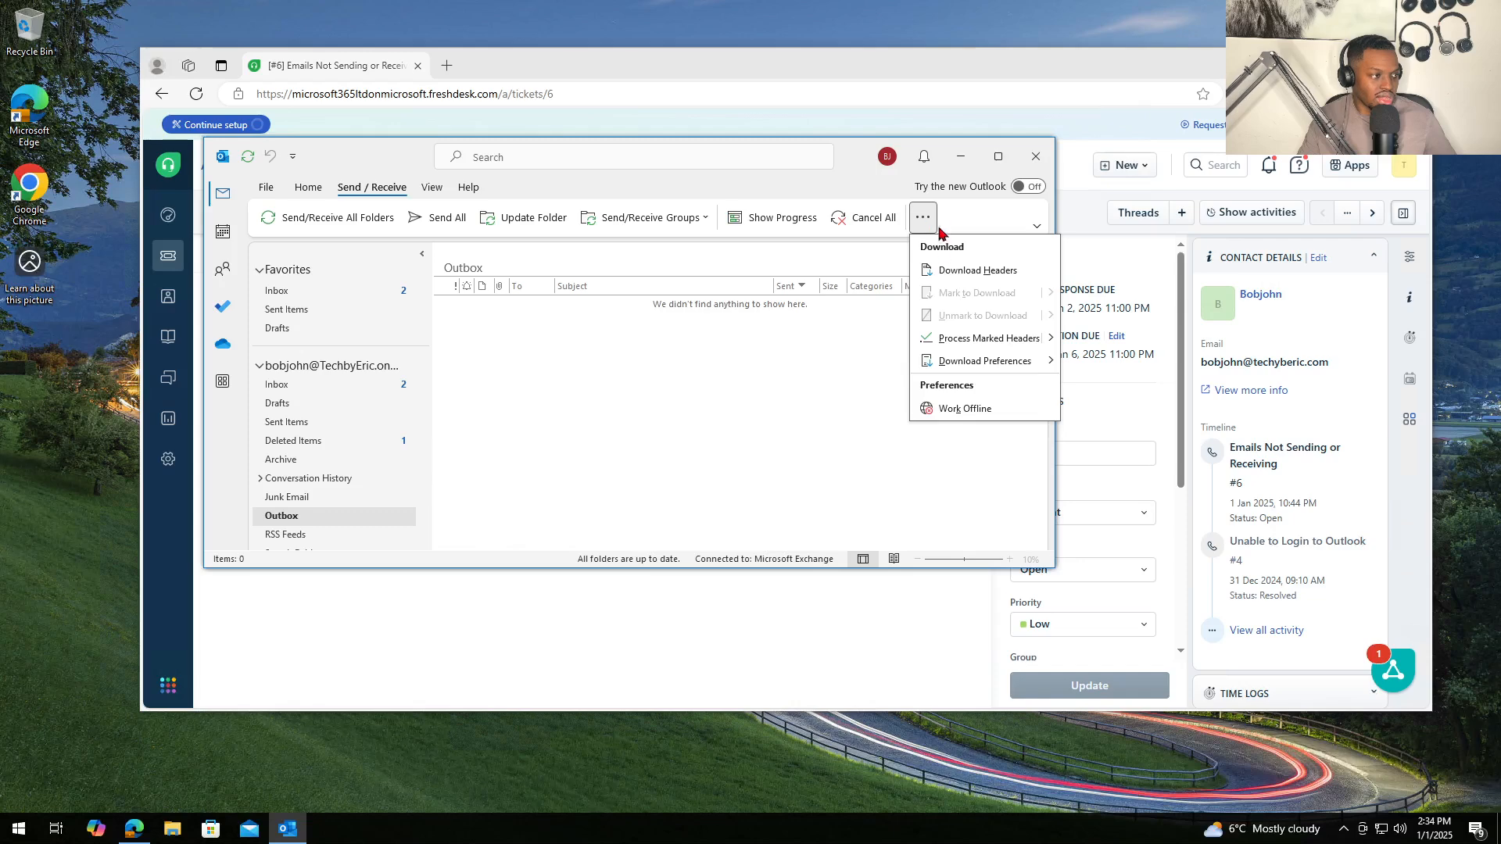
click(930, 408)
click(922, 218)
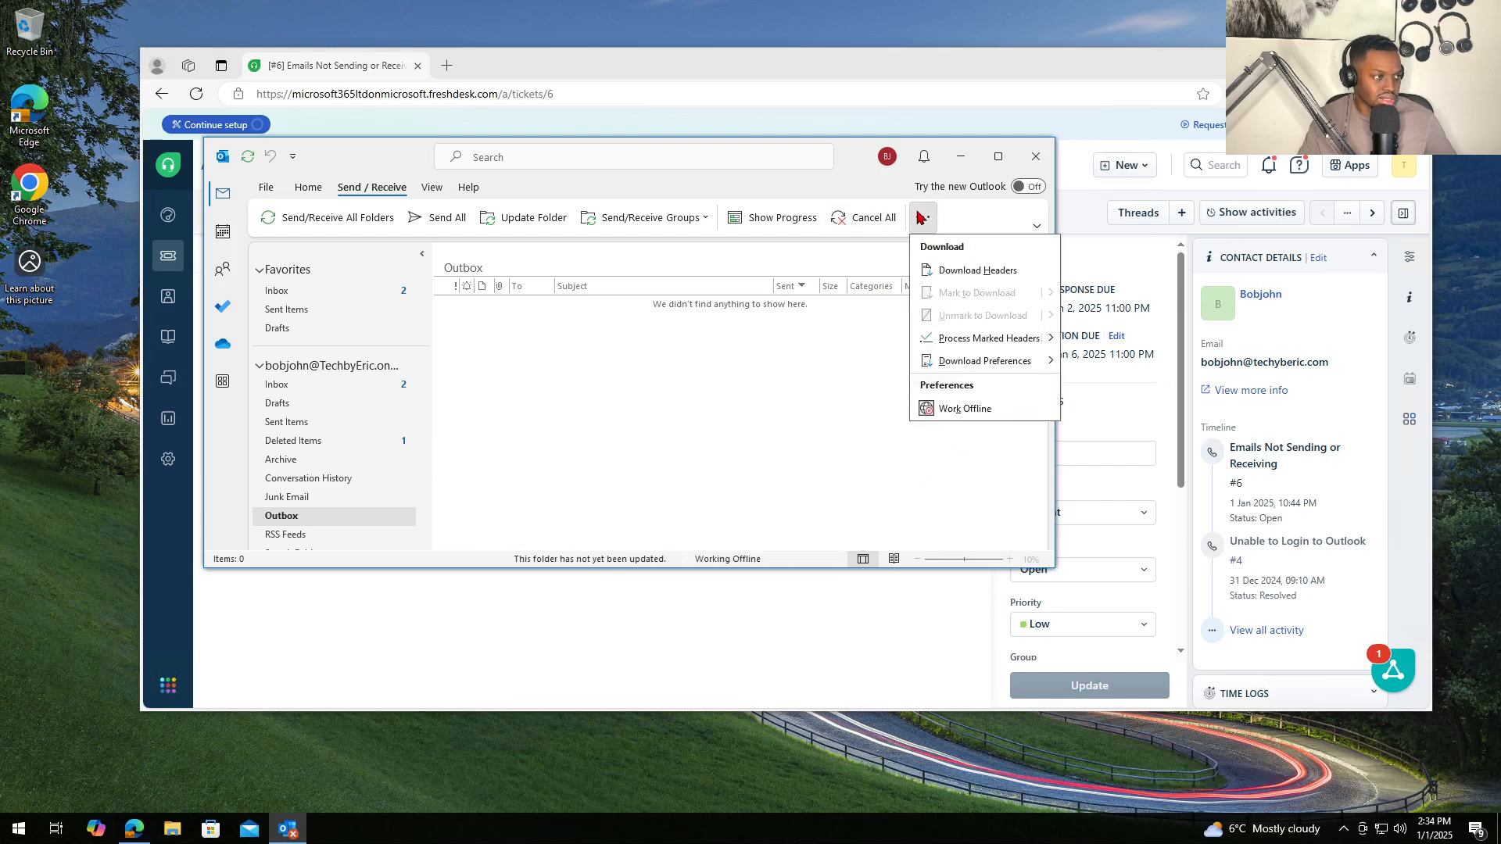
click(942, 415)
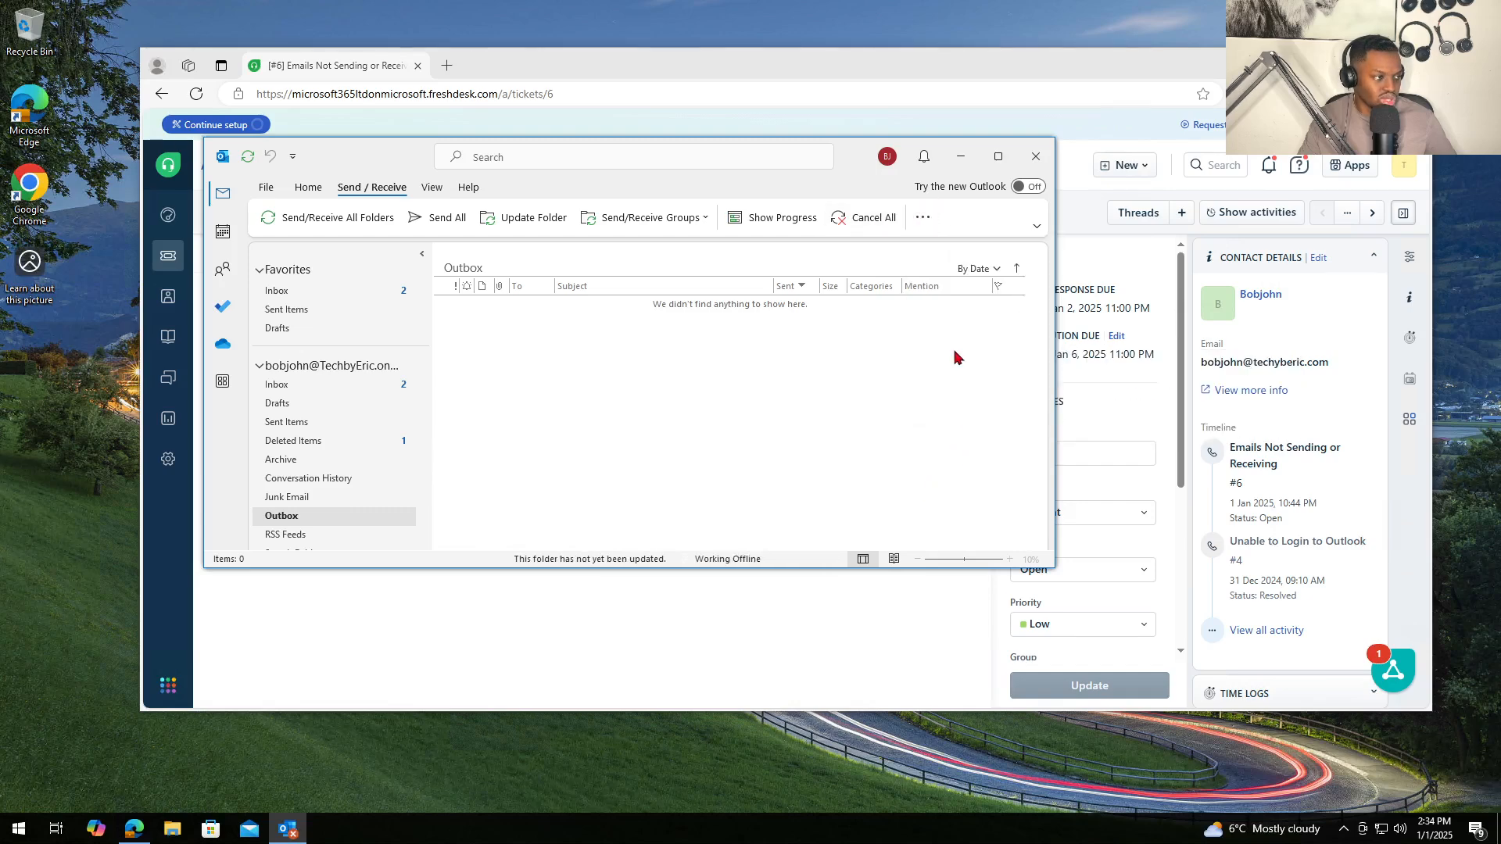
click(923, 218)
click(987, 156)
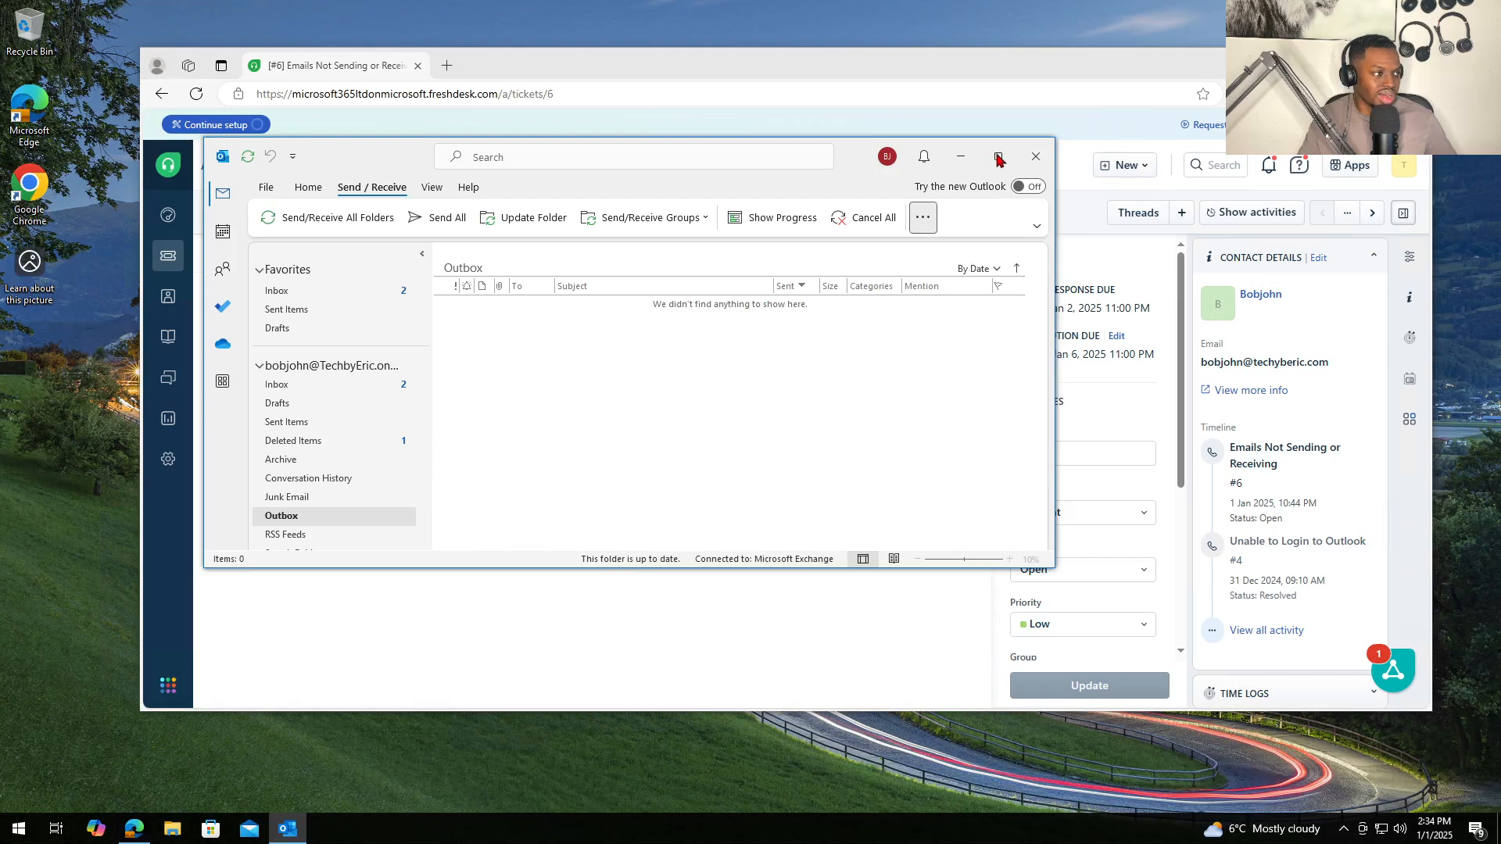
- Maximize Outlook, cycle Work Offline once more to go online, then restore and close Outlook
click(987, 156)
click(748, 79)
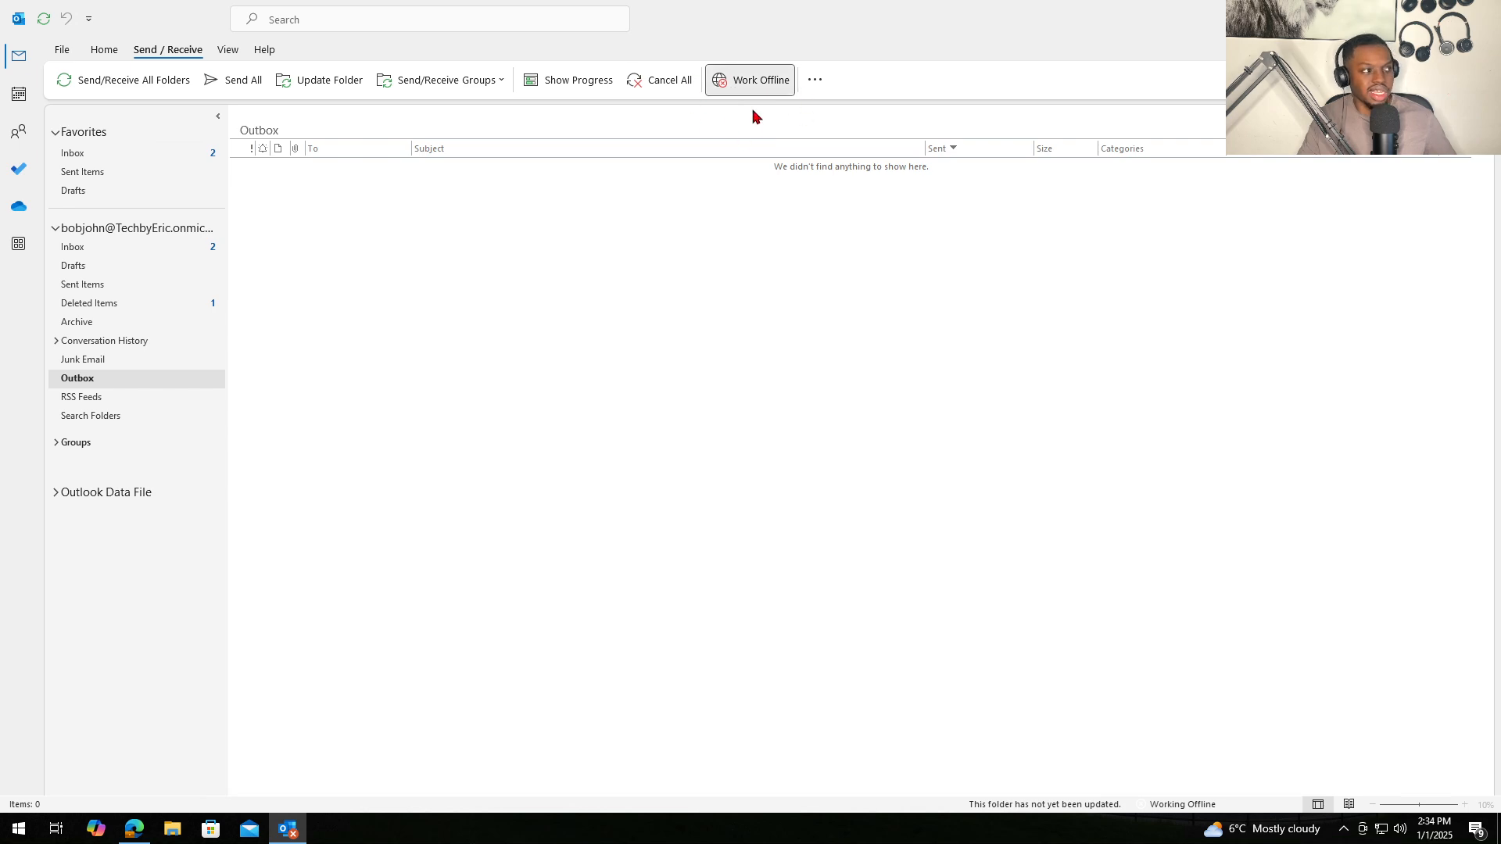
click(764, 89)
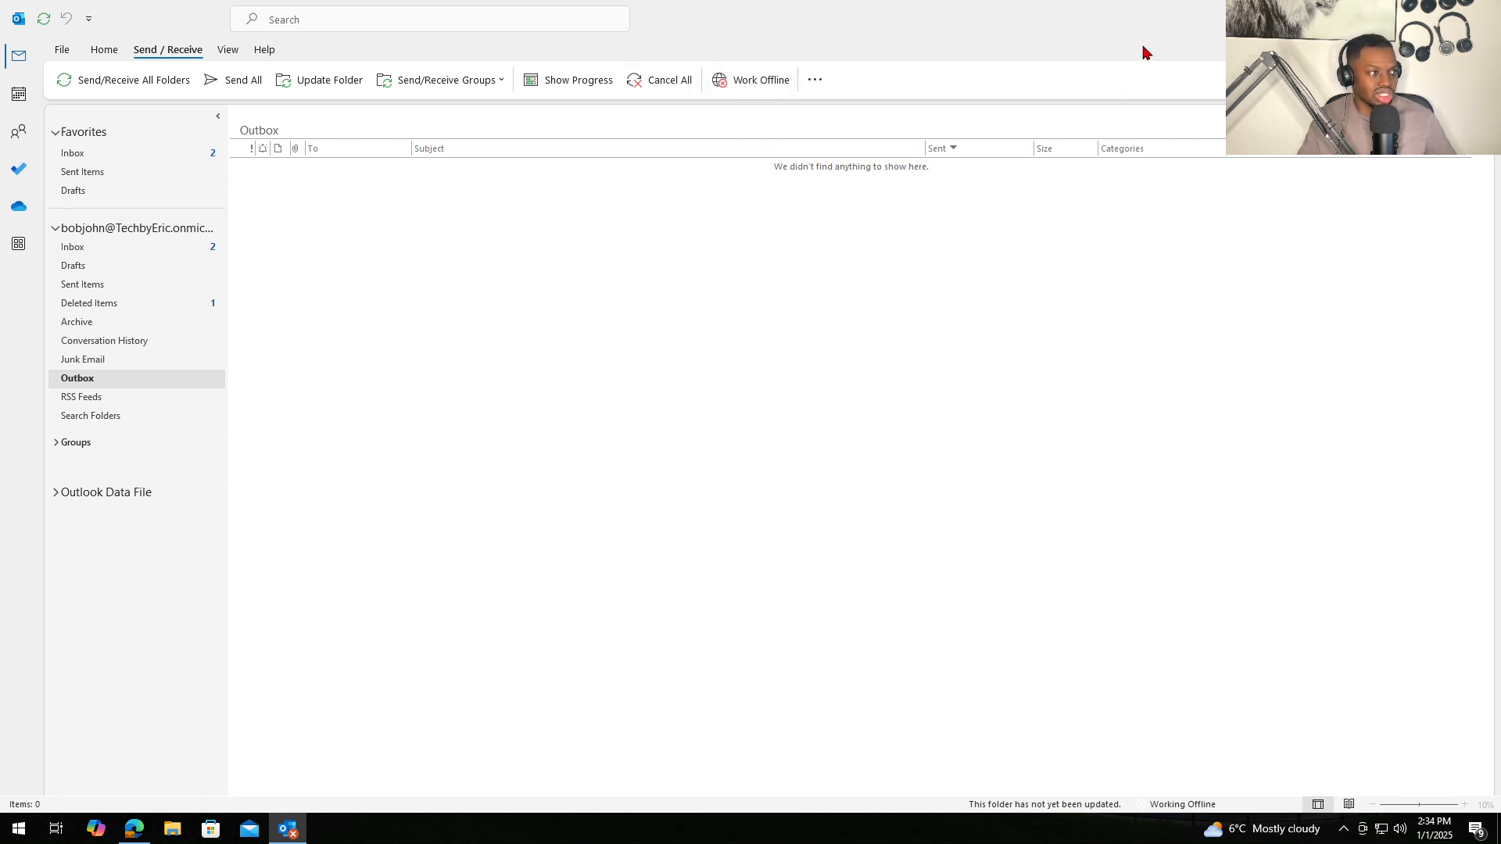
drag(1143, 47, 685, 251)
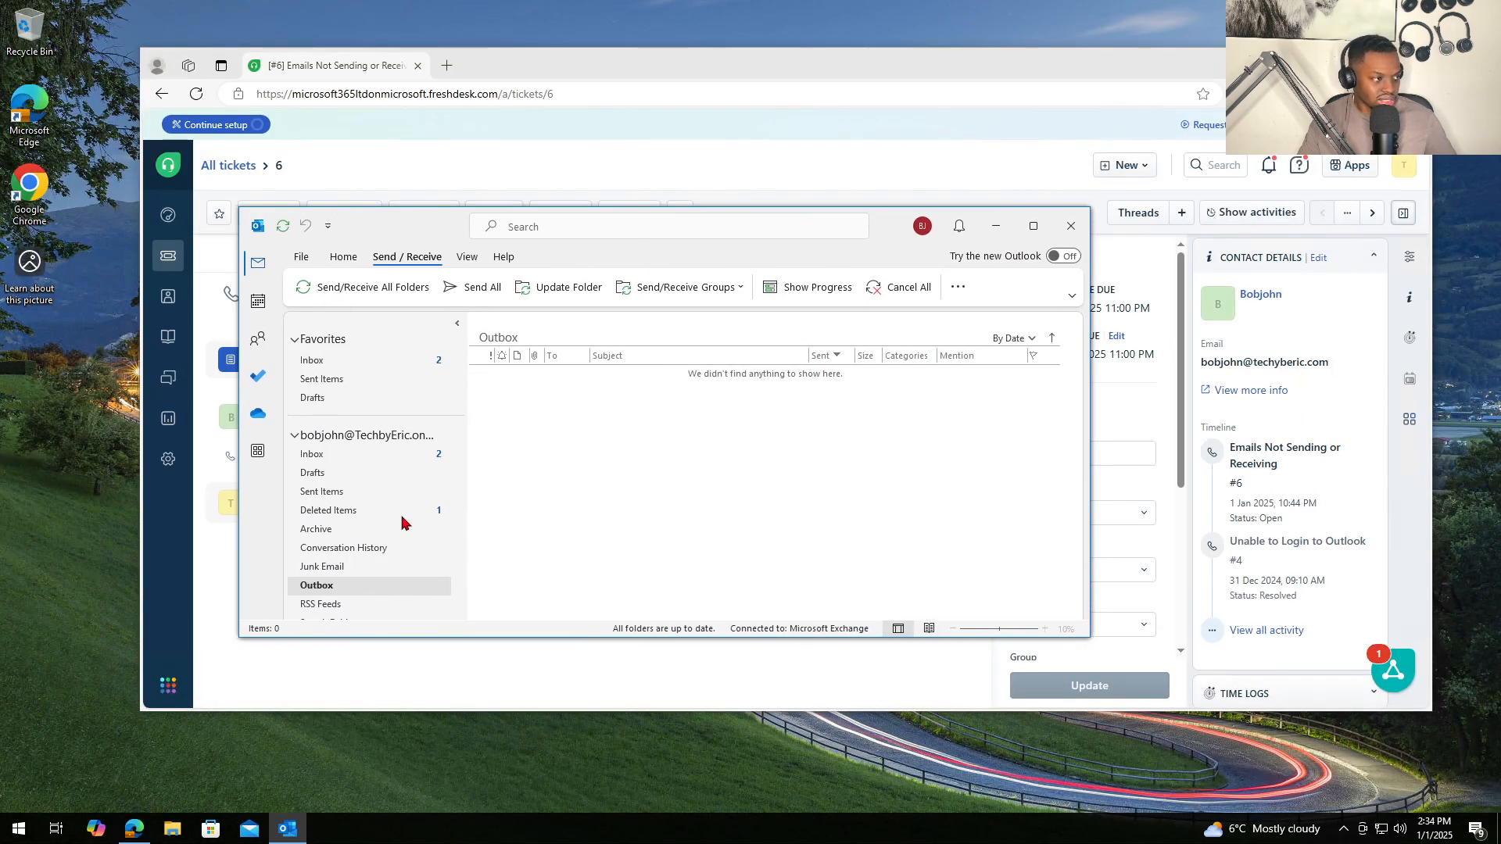
click(1072, 226)
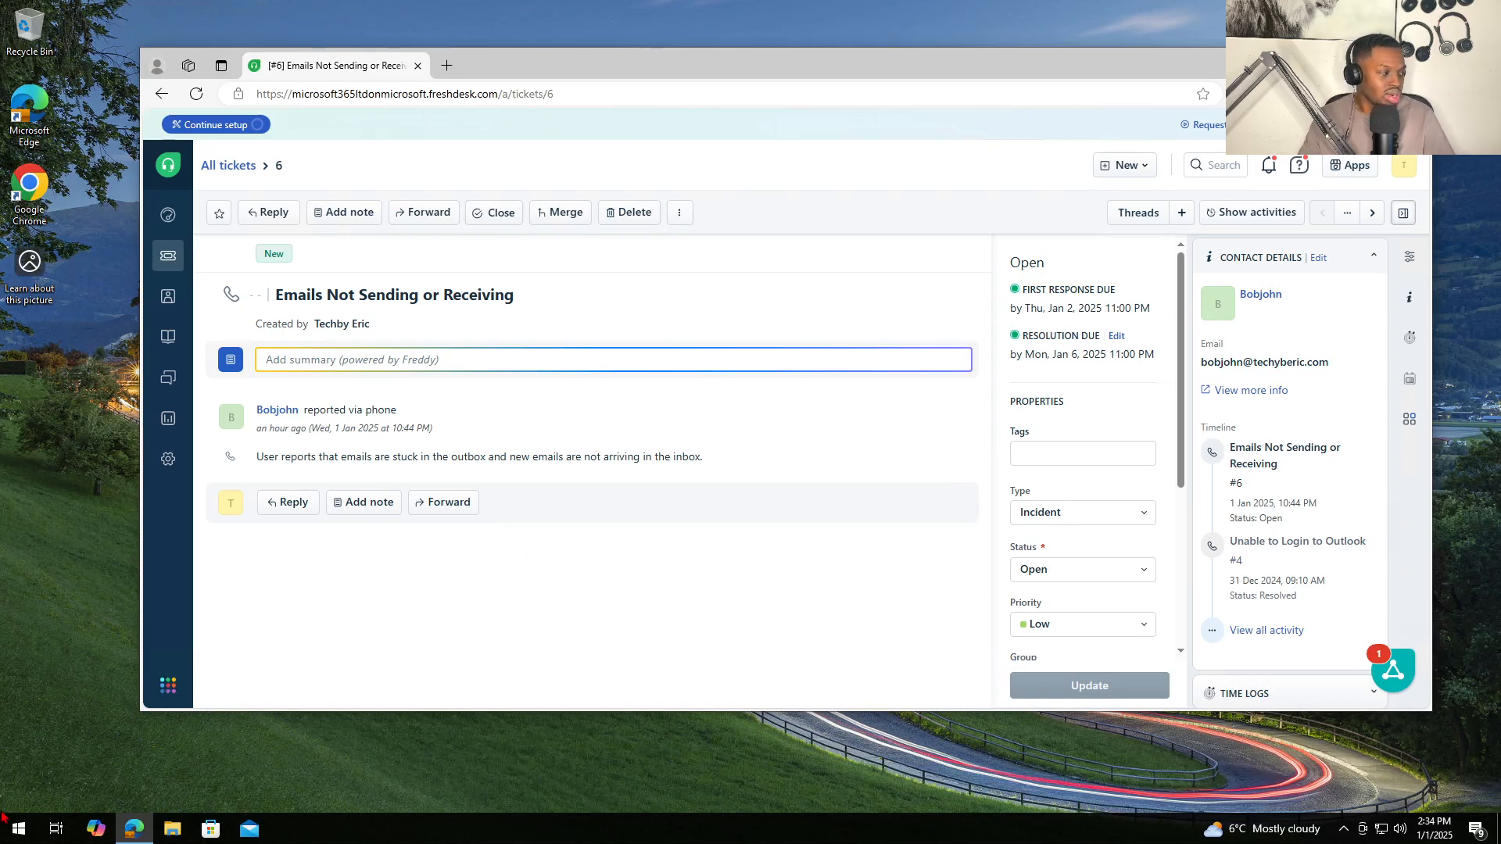
- Launch Control Panel from a Start search for 'control'
click(56, 834)
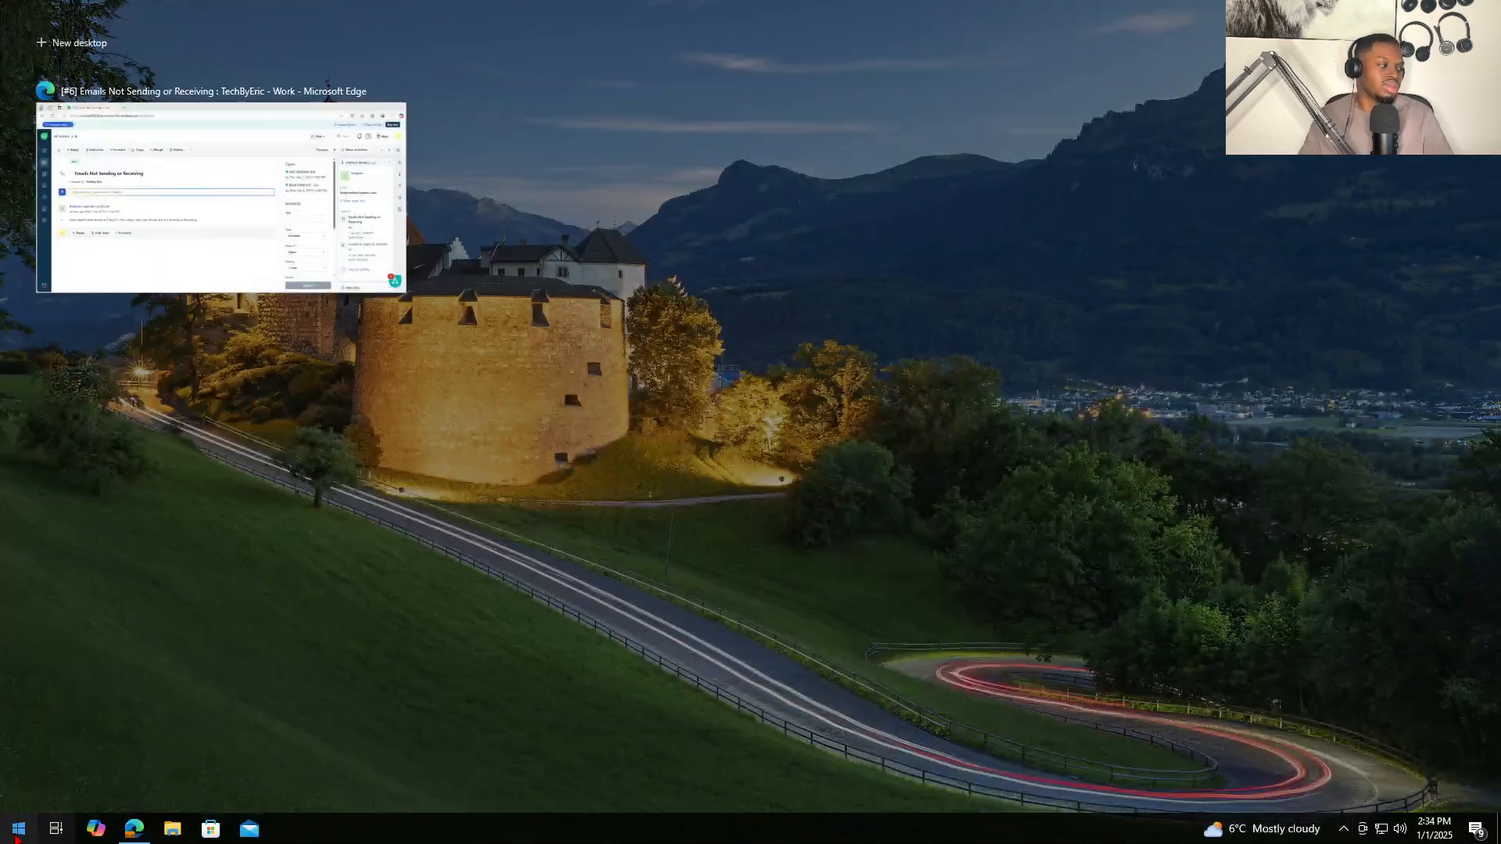
click(56, 834)
click(19, 828)
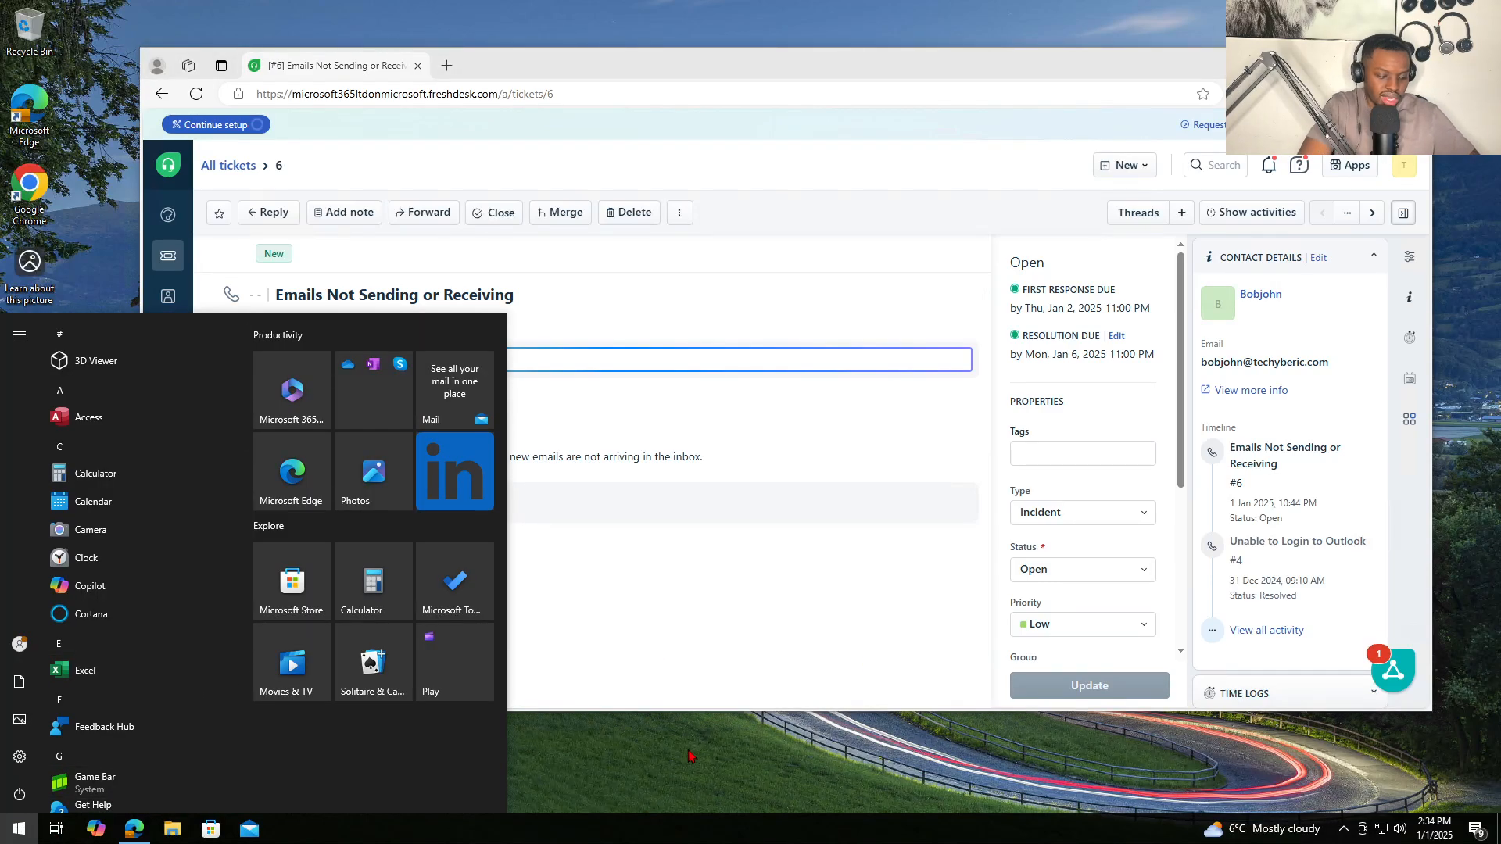
text(control)
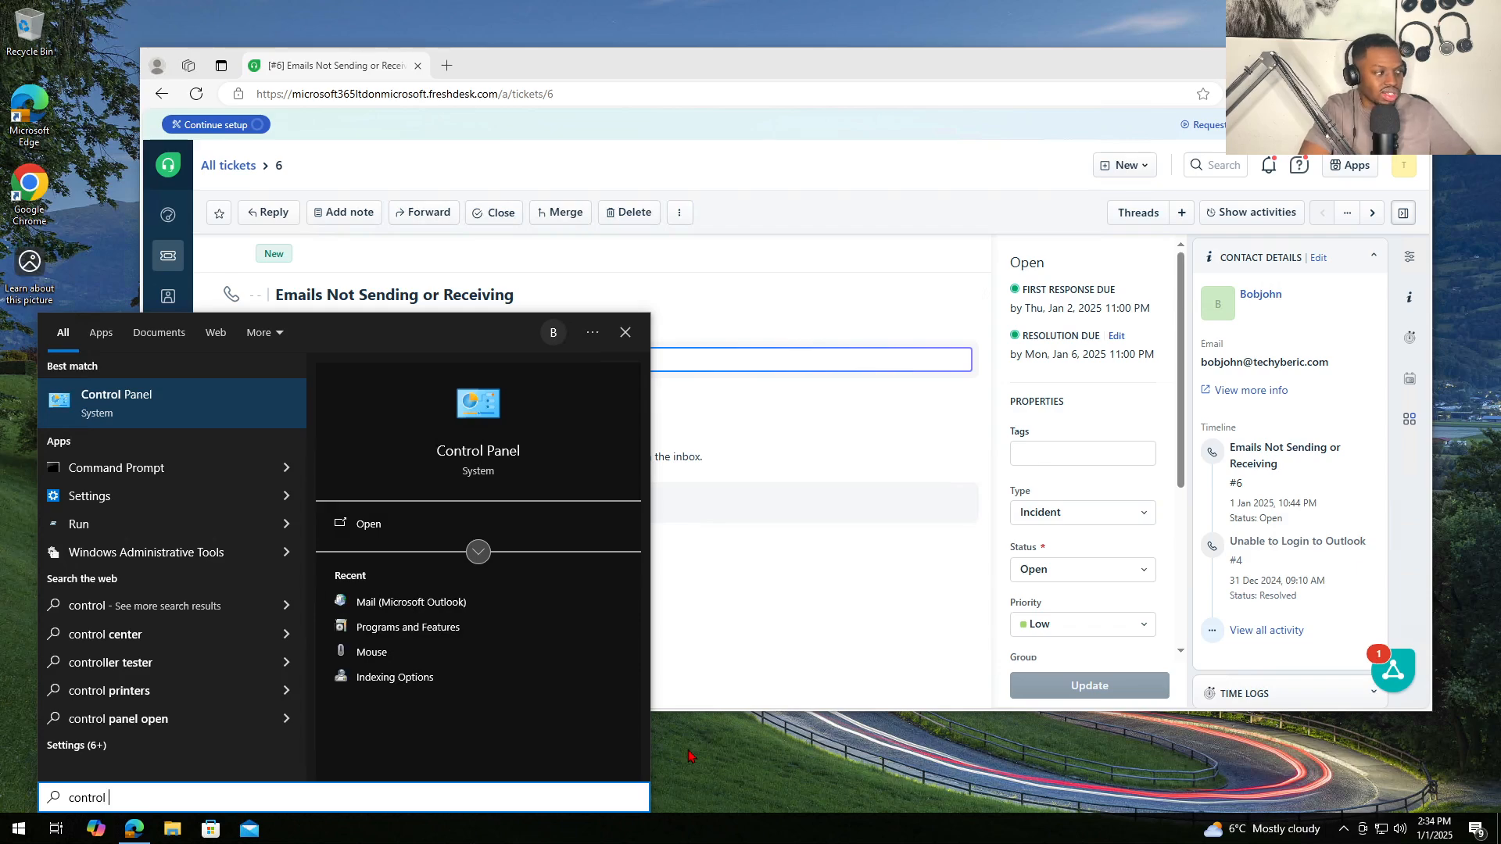
click(159, 405)
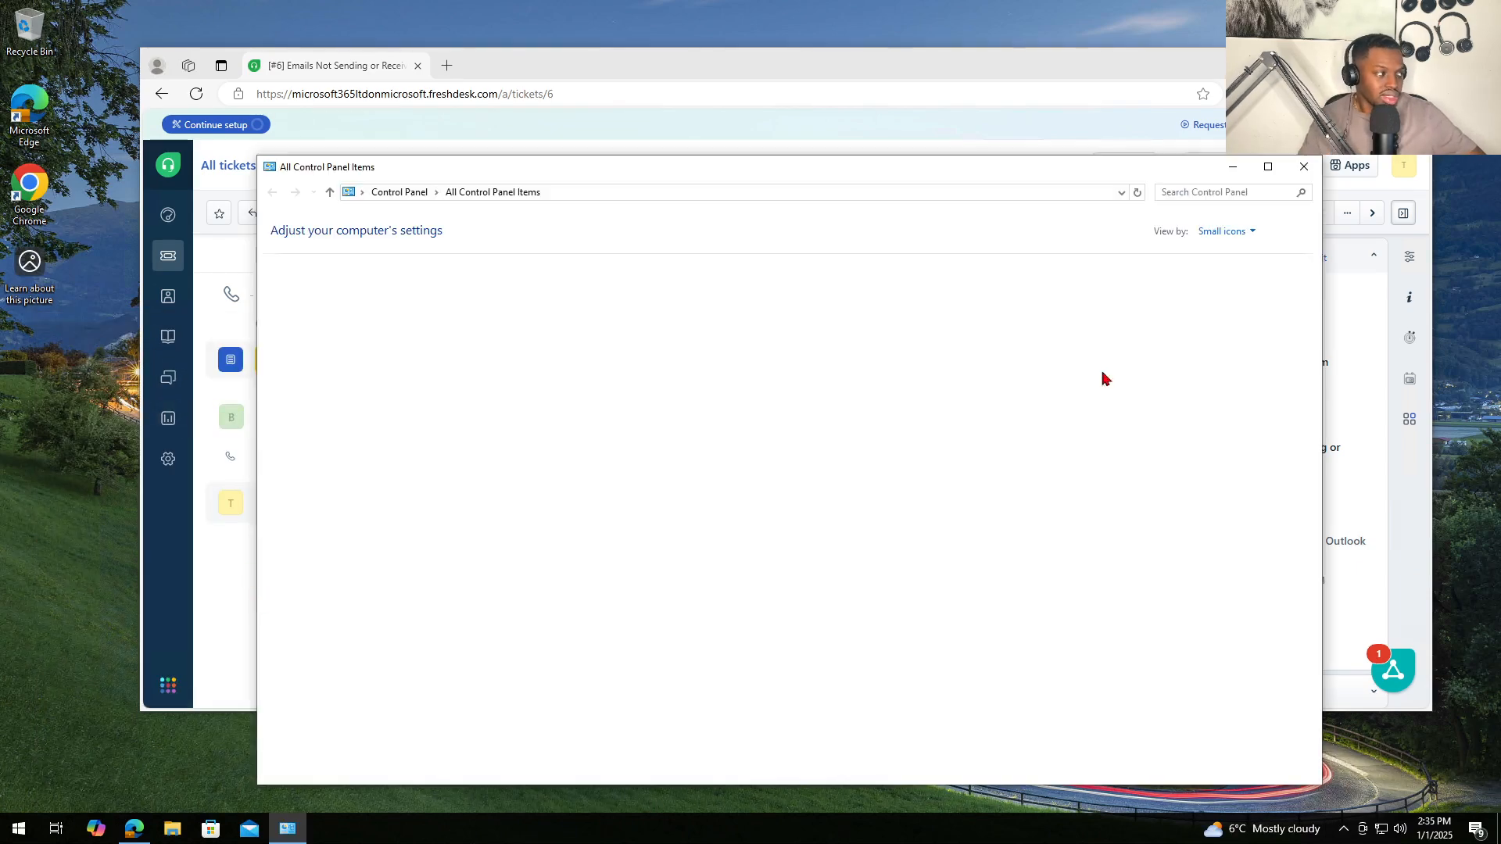
drag(771, 172, 787, 122)
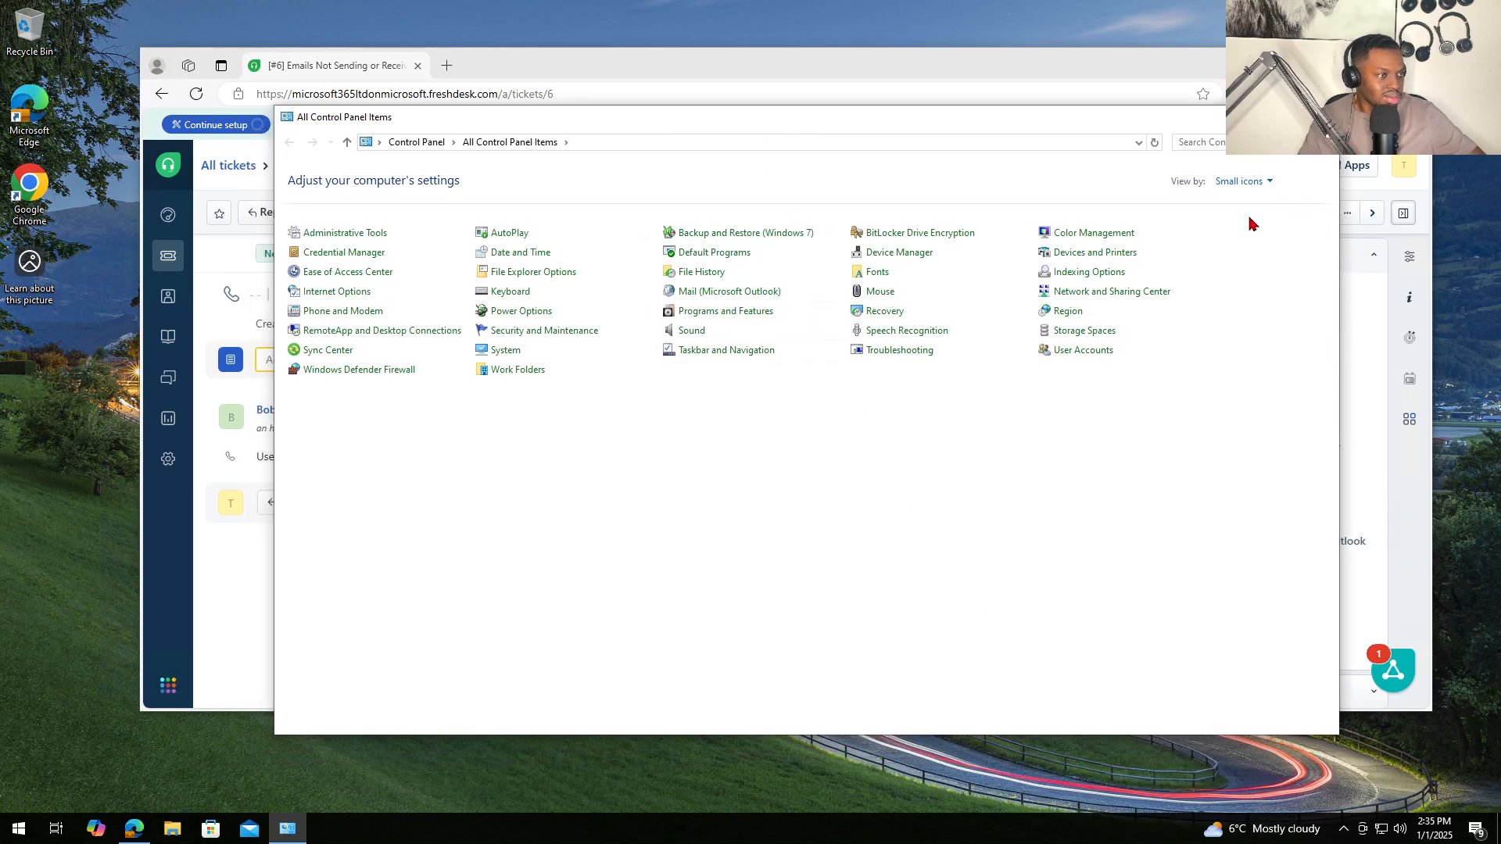
- View Control Panel by Small icons, open Programs and Features, and select Microsoft 365 Apps for business
click(1273, 182)
click(1253, 199)
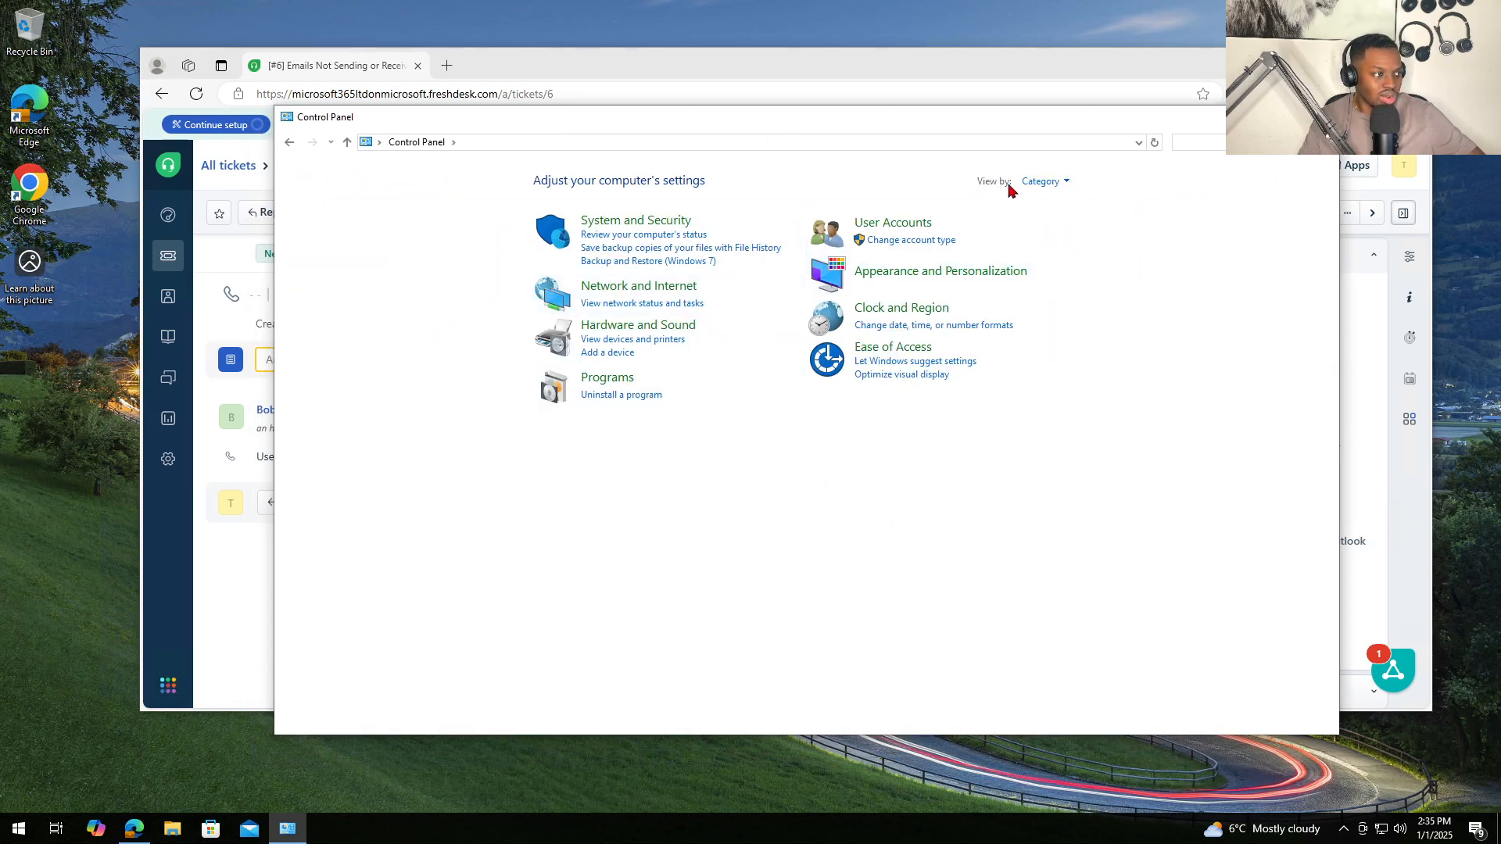
click(1046, 183)
click(1067, 242)
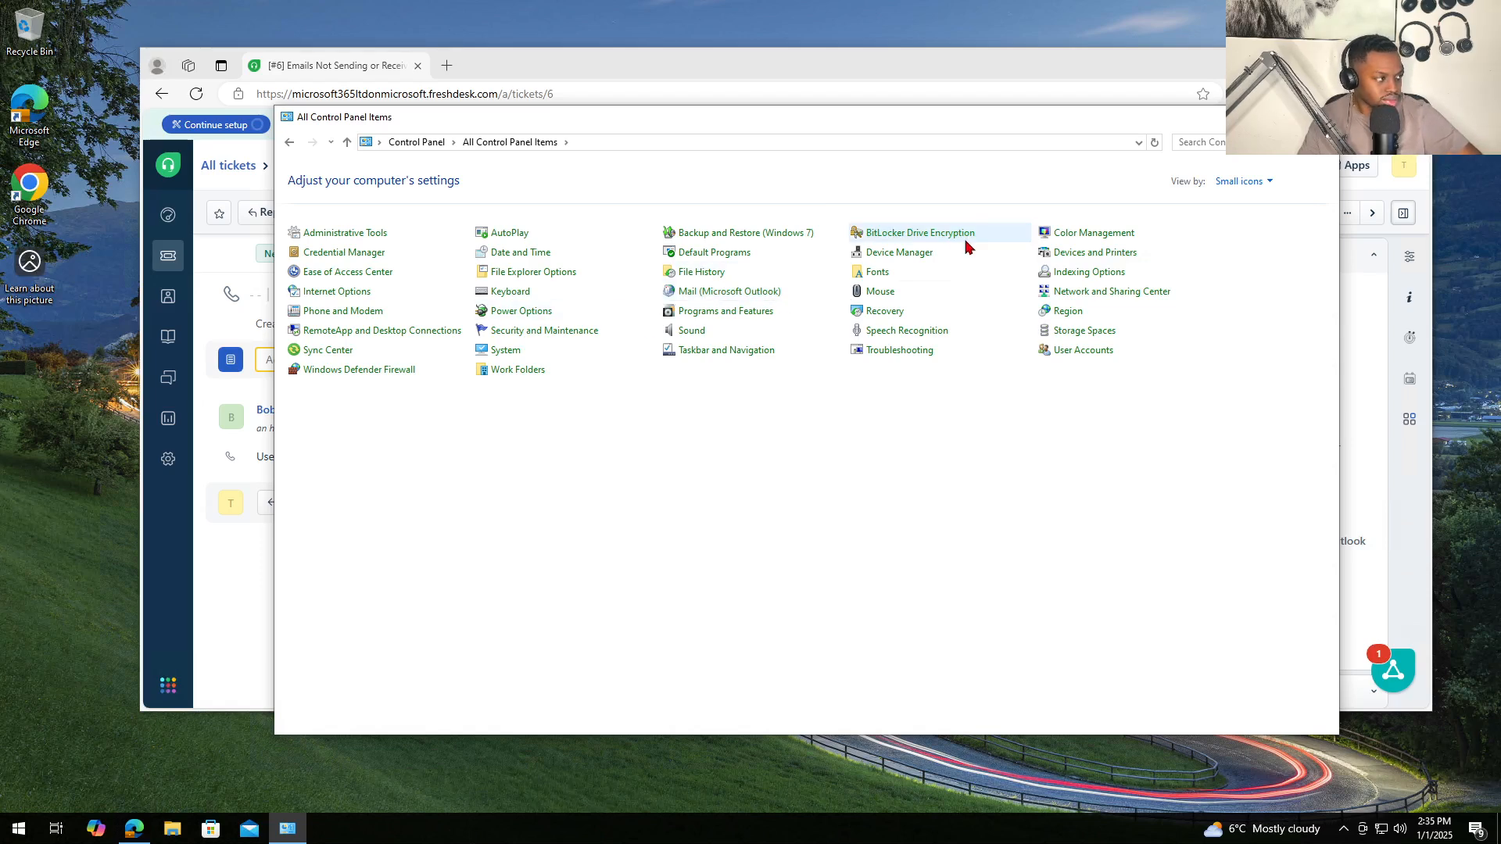
click(721, 312)
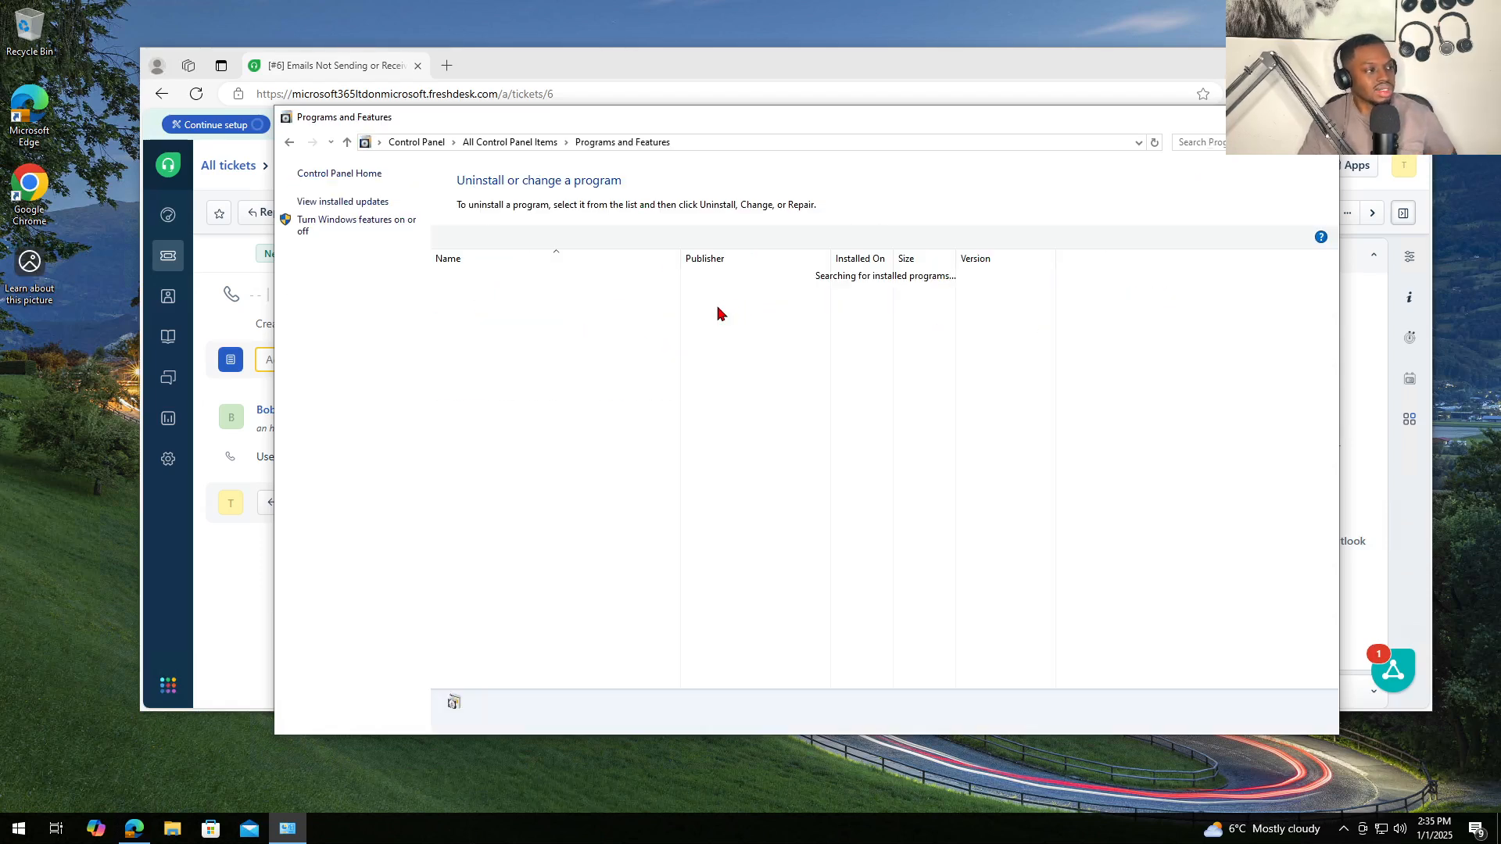
click(509, 292)
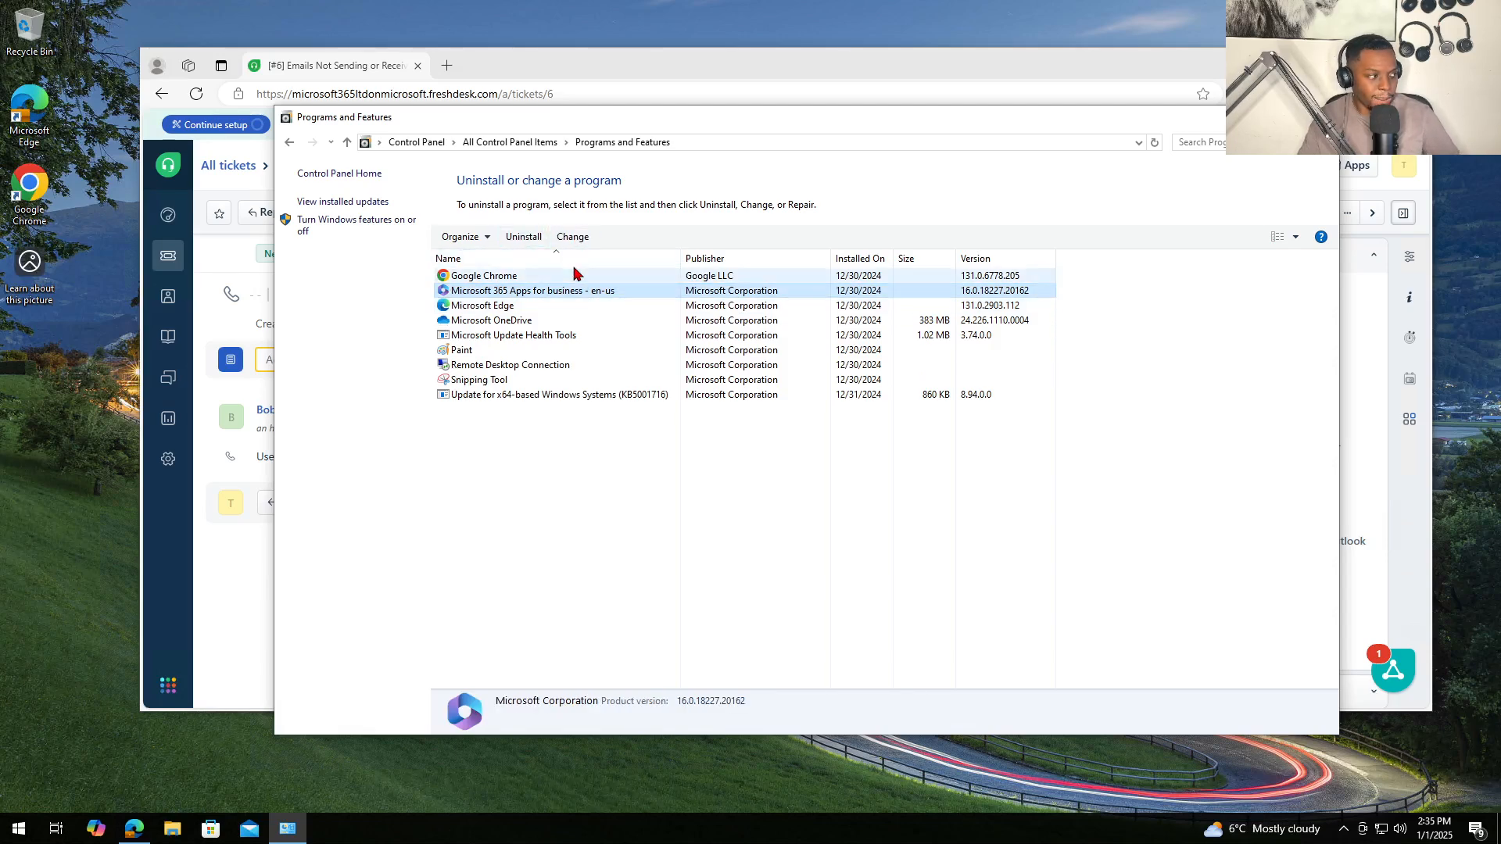
- Start a Quick Repair of Microsoft 365 Apps for business, approving the UAC prompt
click(575, 238)
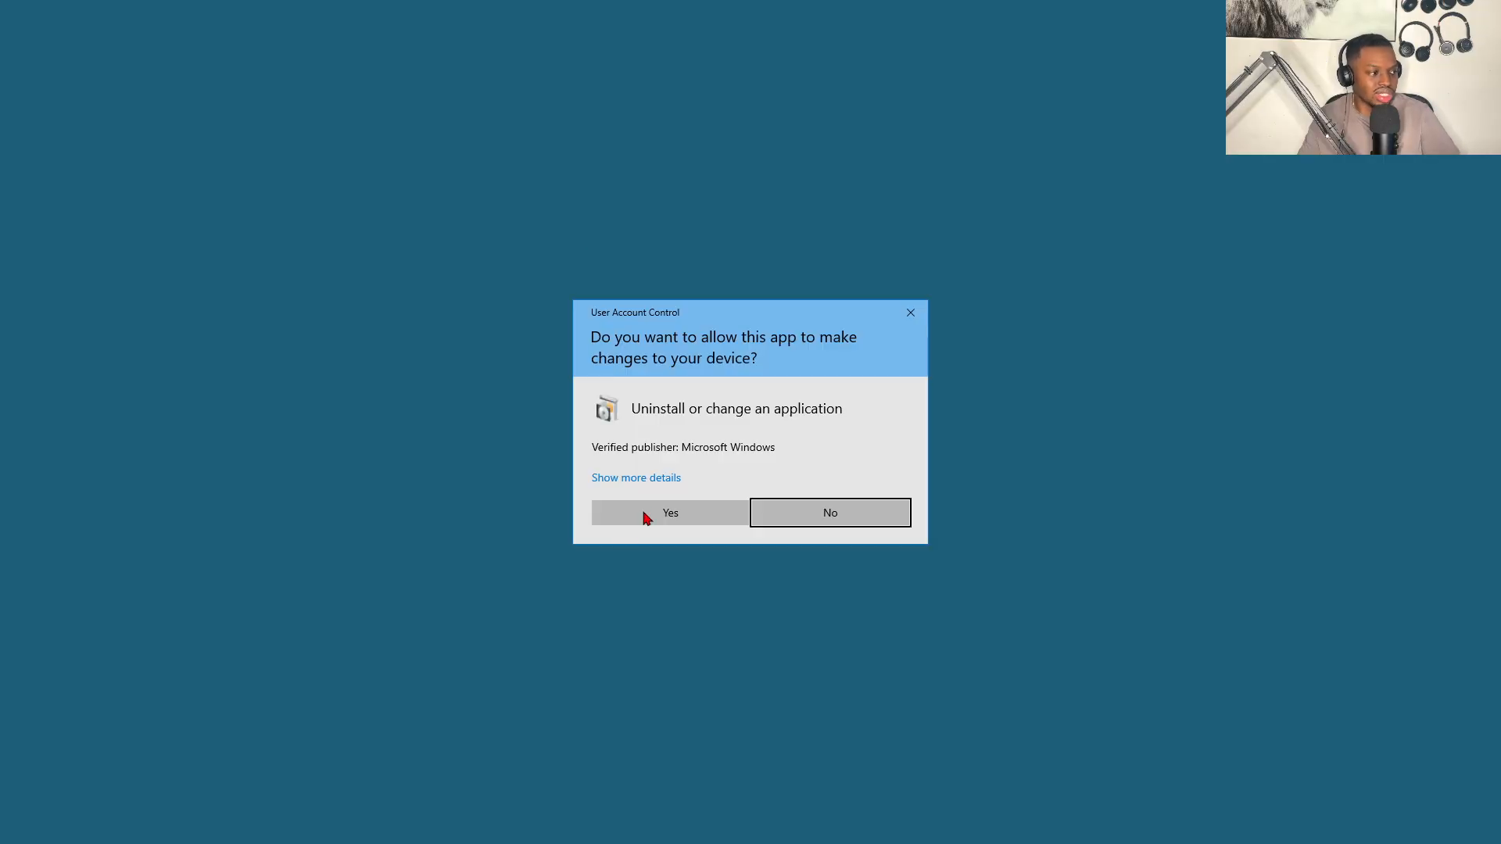
click(648, 515)
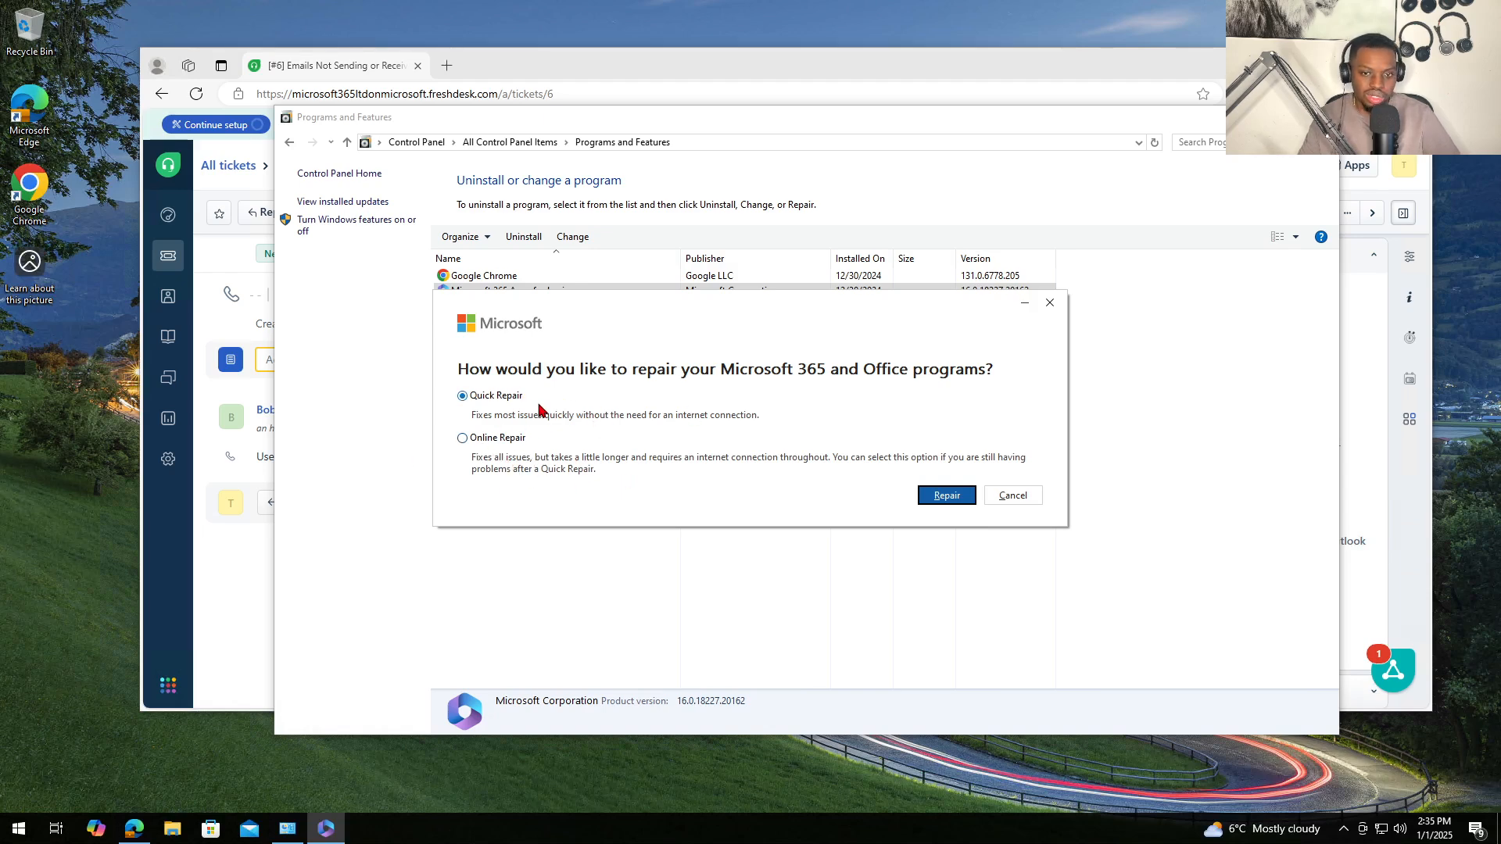
click(930, 495)
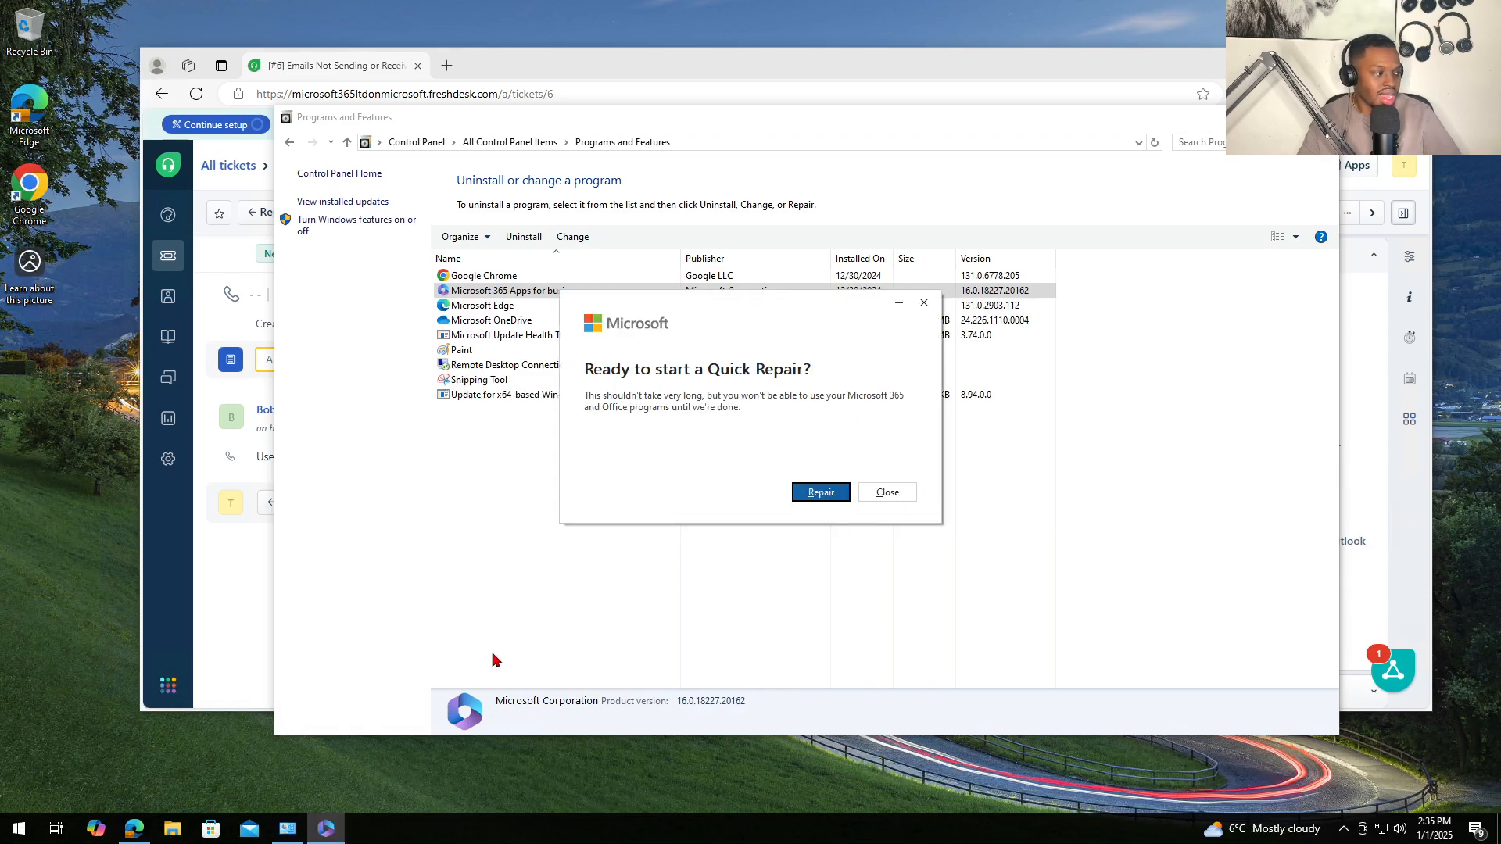
click(807, 499)
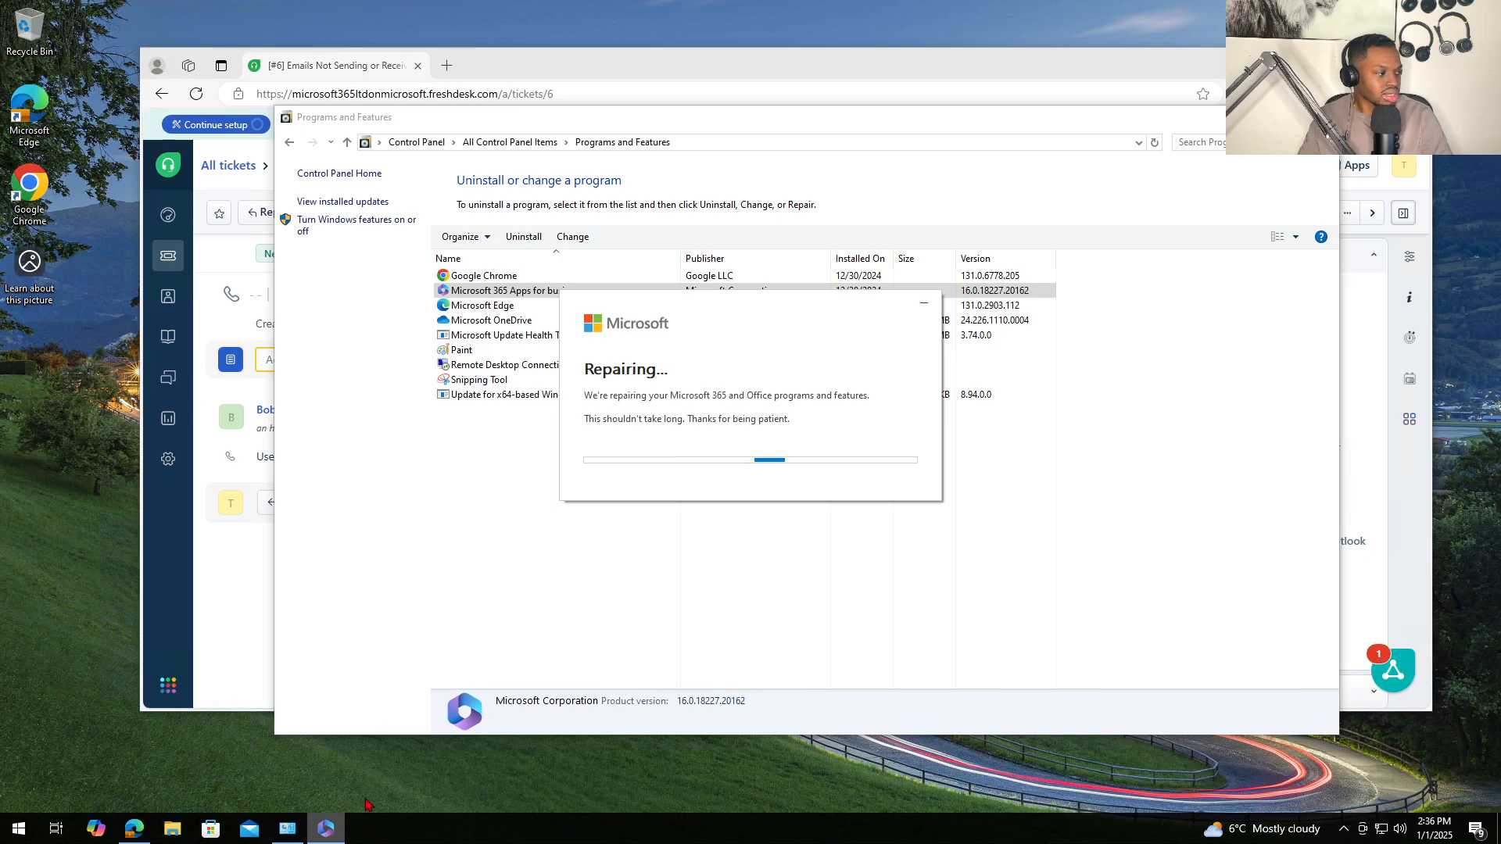
- Close the finished Office repair window and Programs and Features
right_click(335, 830)
click(368, 796)
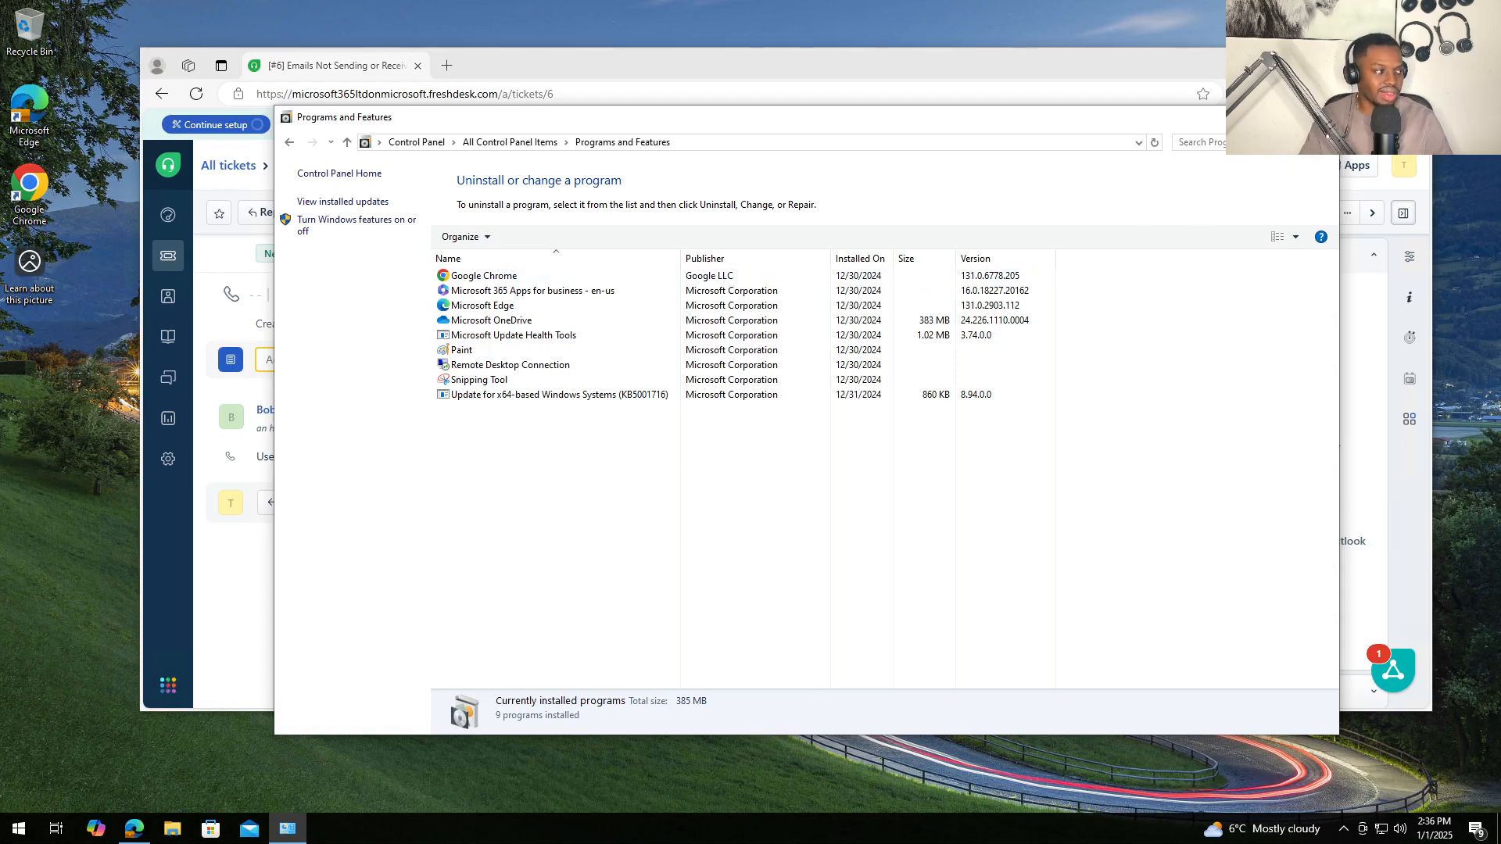
click(1321, 117)
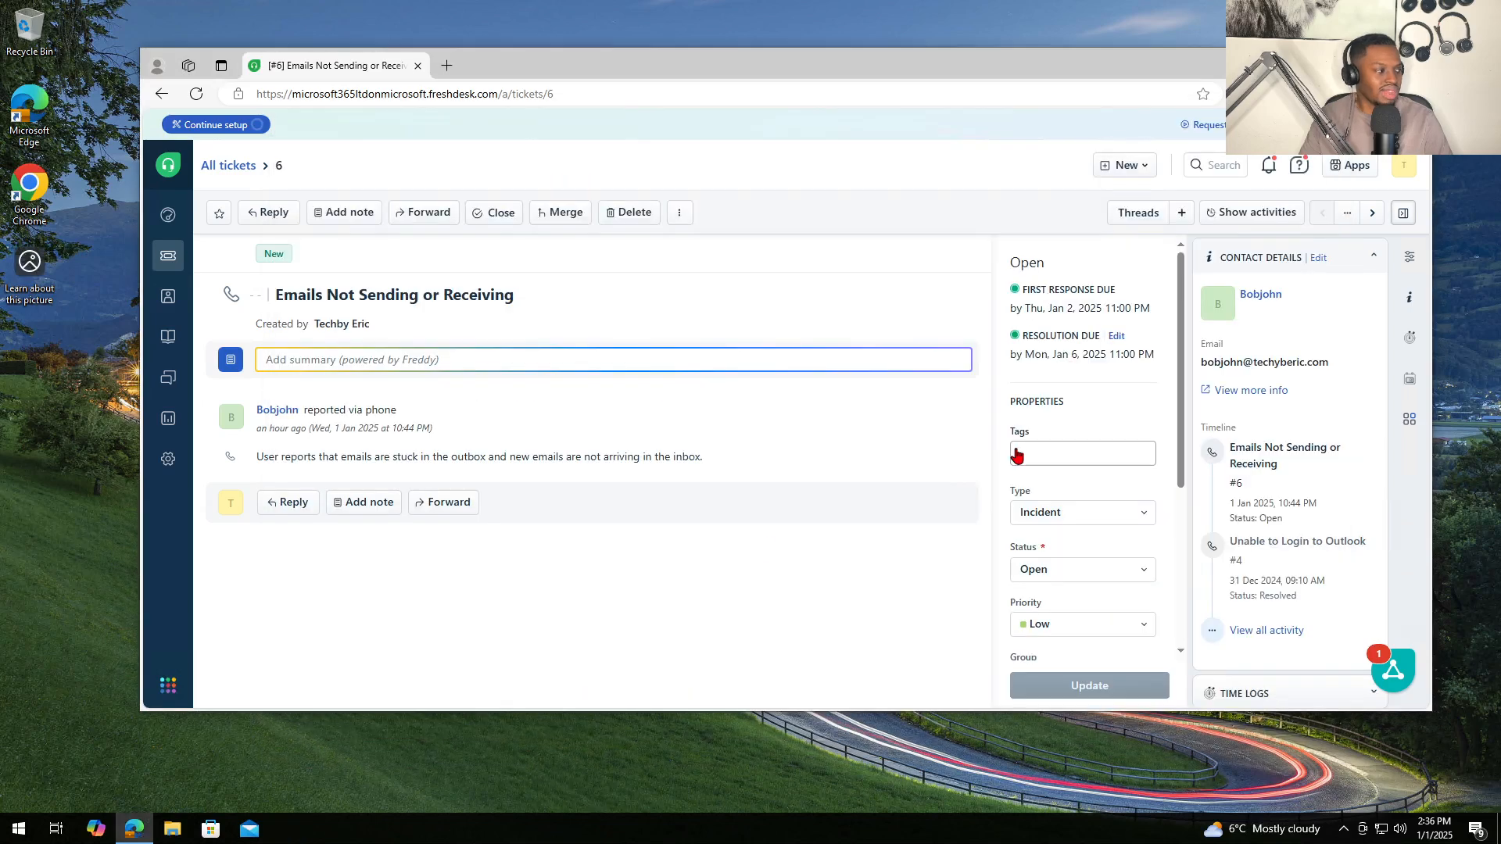
- Open File Explorer on Local Disk (C:) and browse the Program Files and Windows folders
click(172, 828)
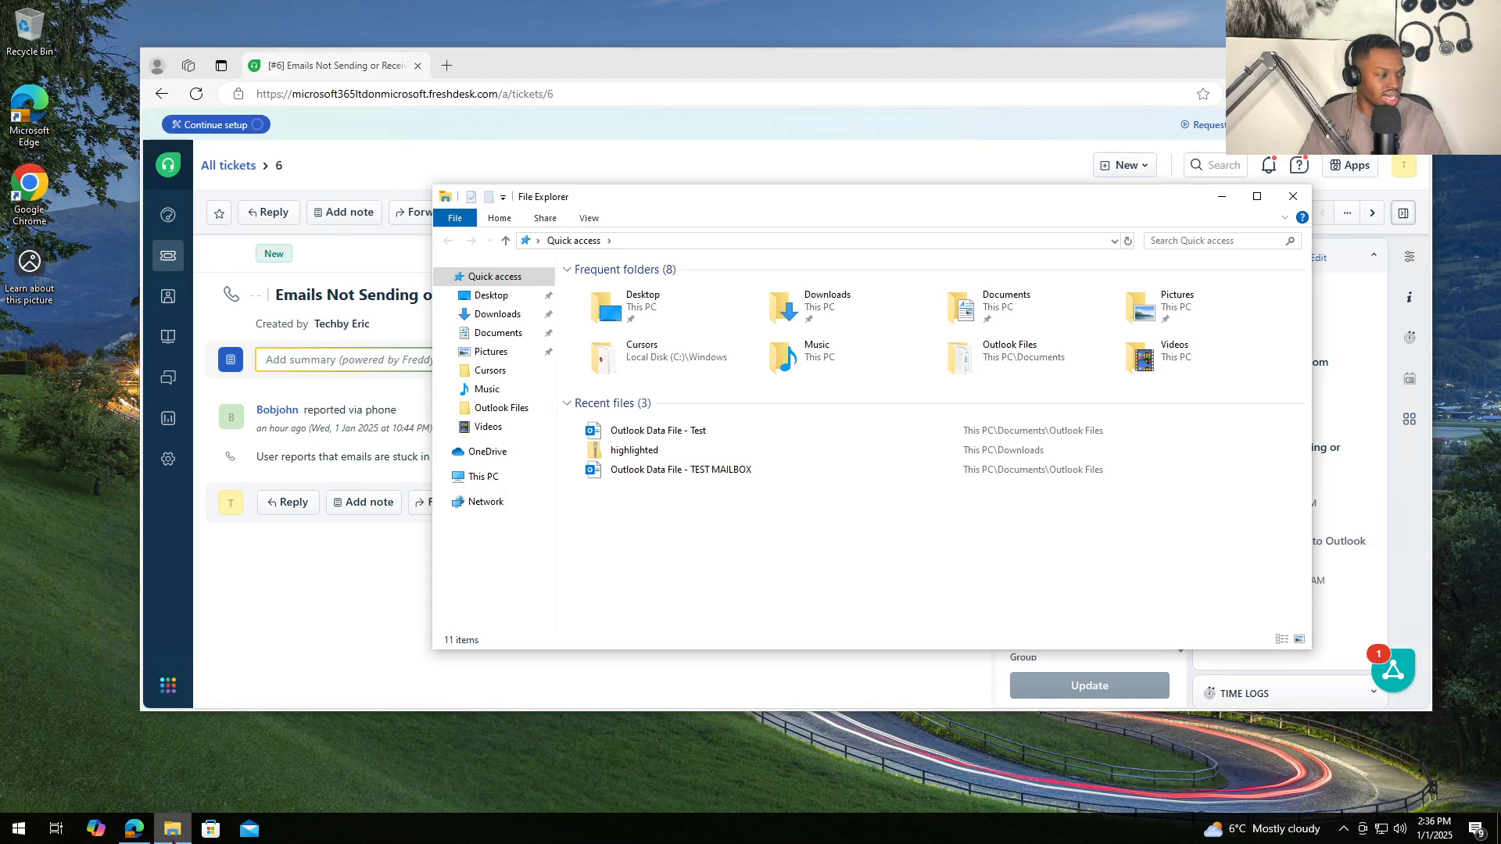
click(466, 479)
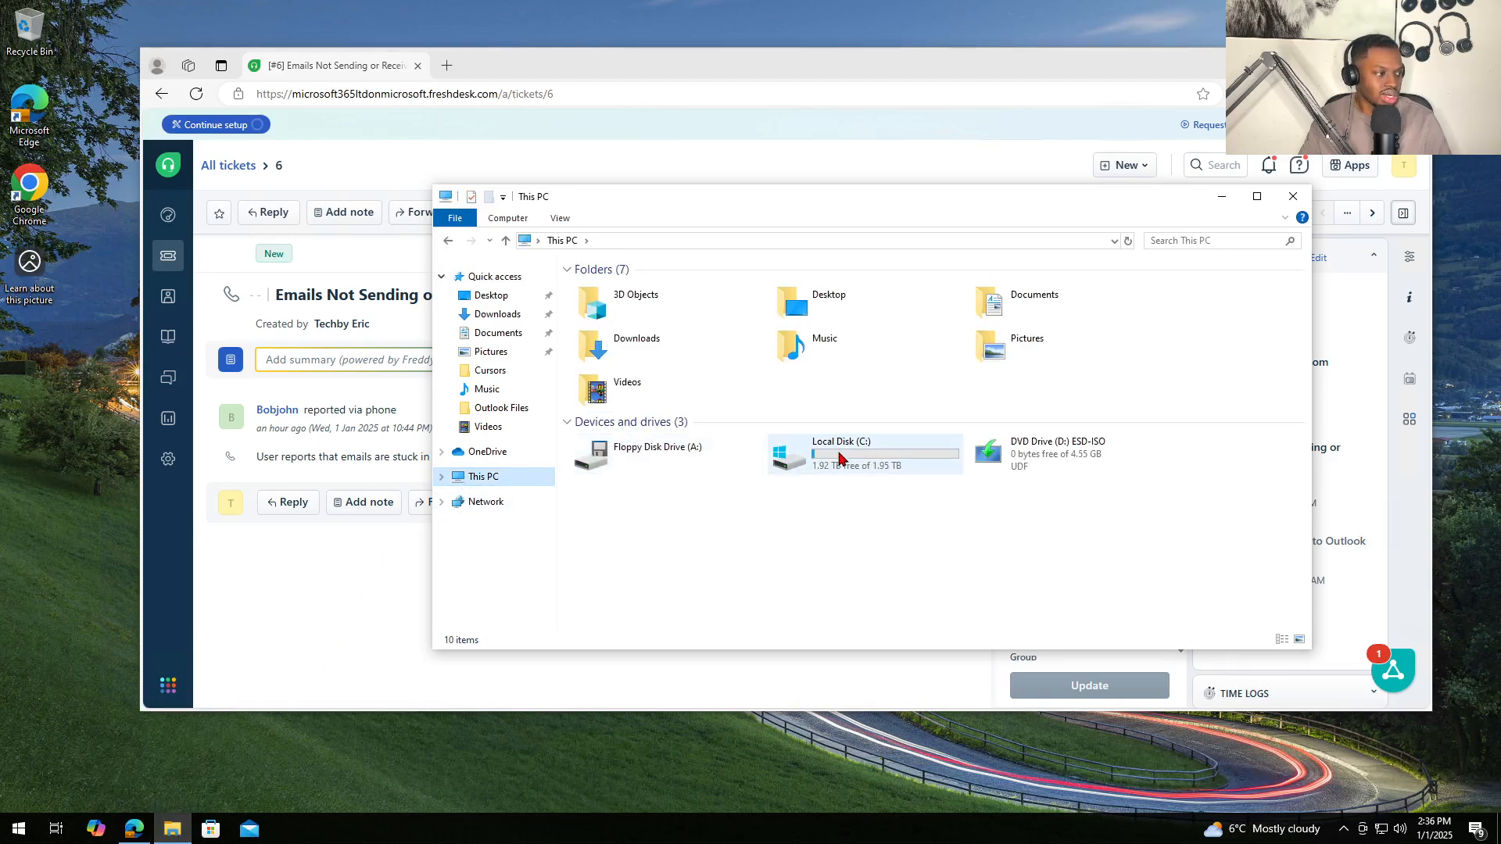
click(839, 463)
double_click(839, 463)
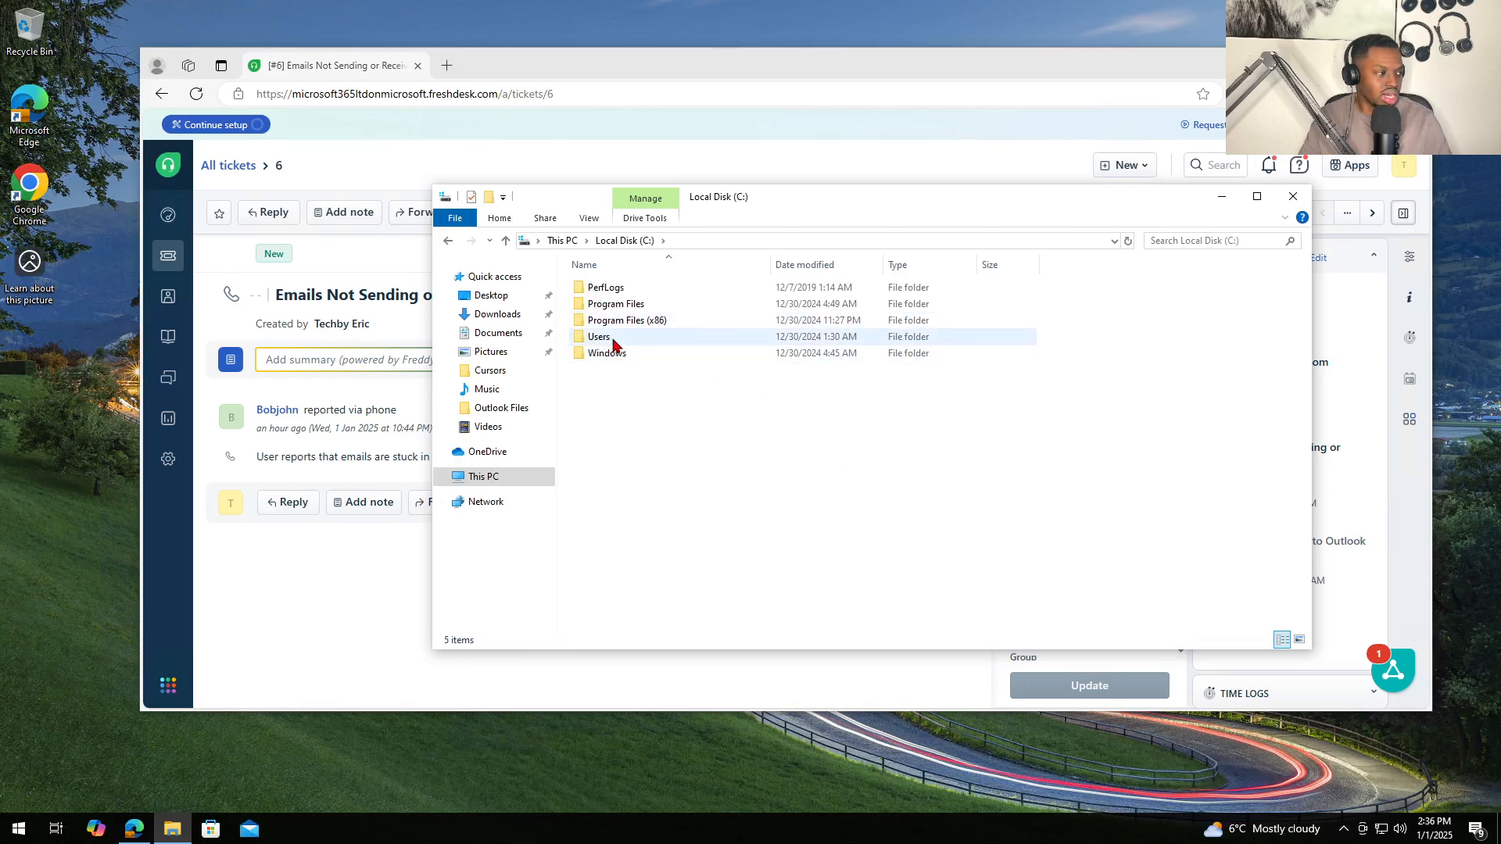
double_click(640, 305)
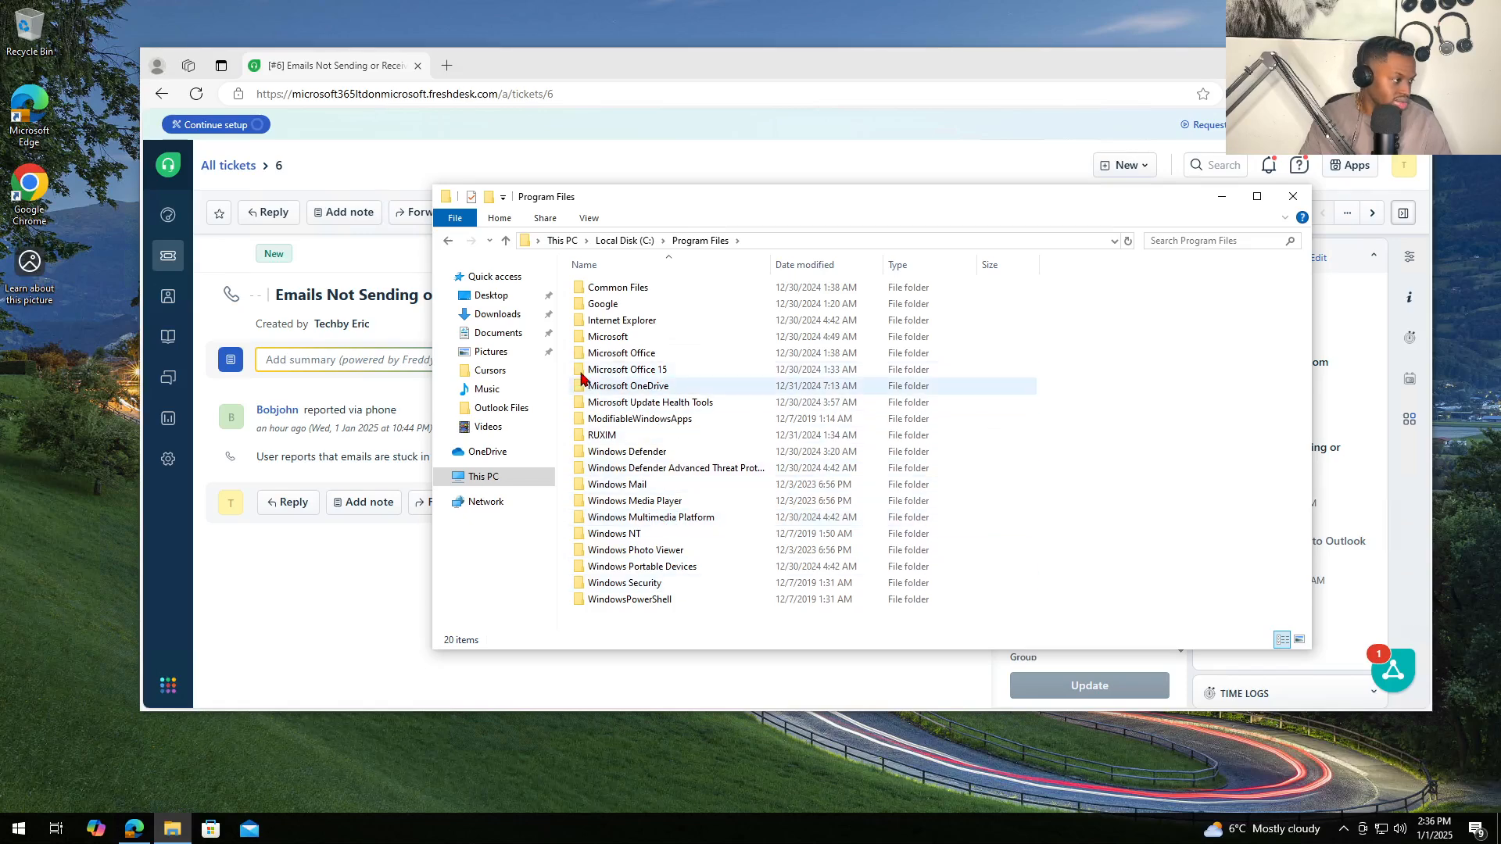
click(448, 240)
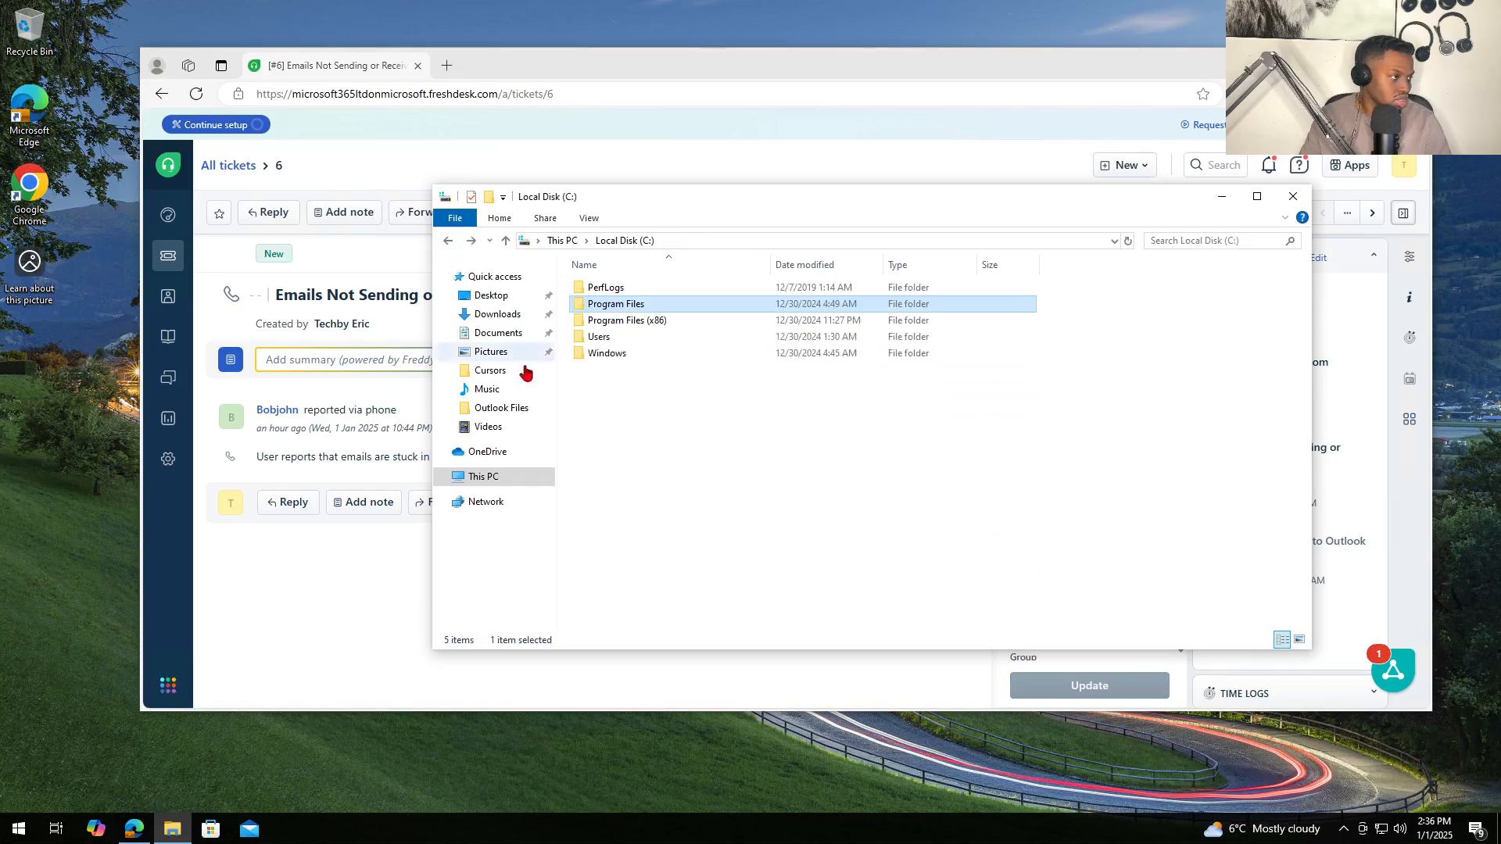
double_click(613, 355)
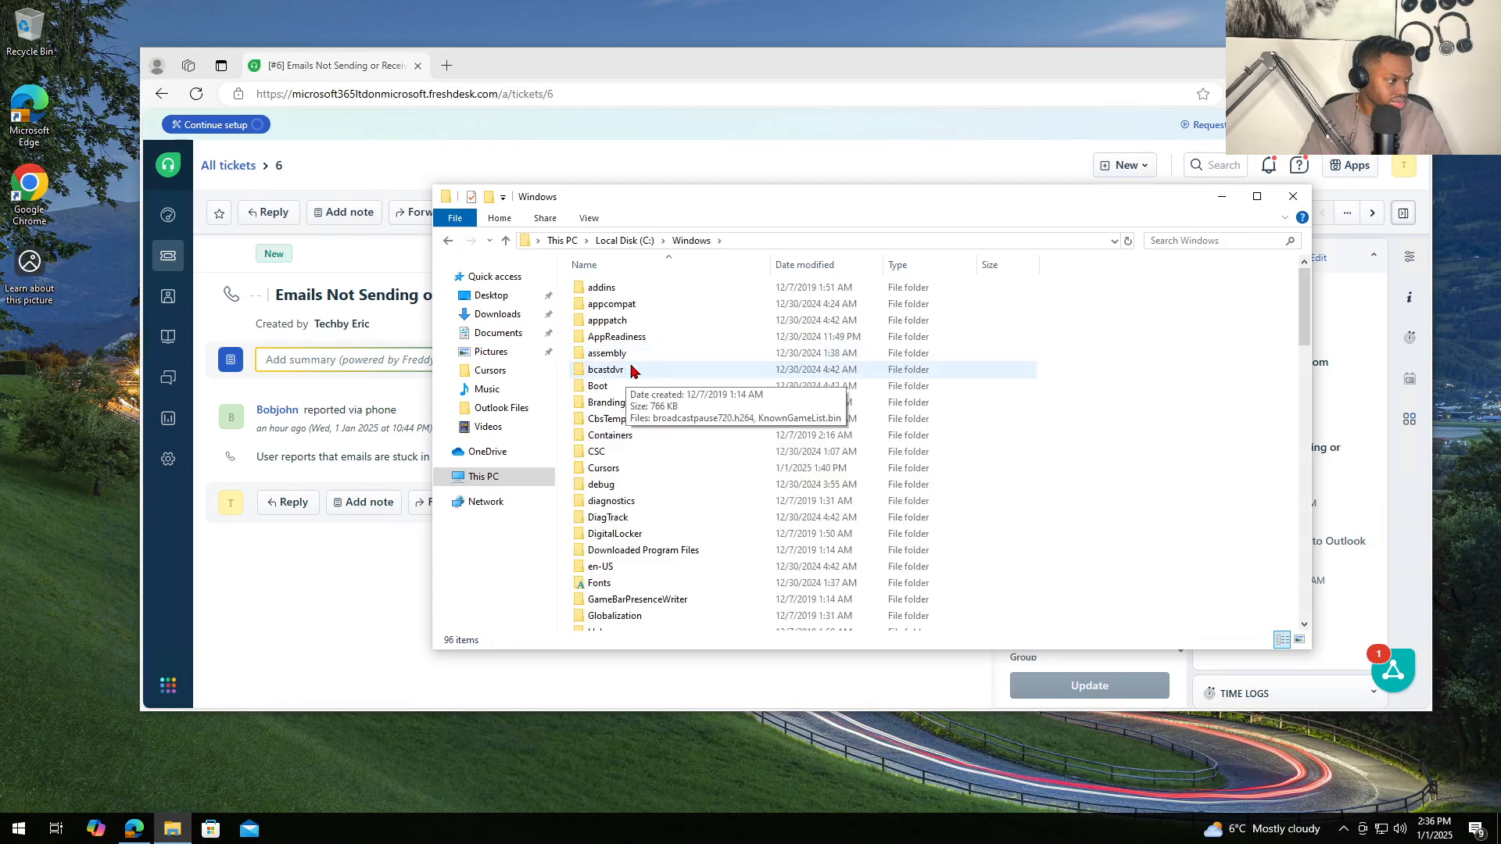
scroll(743, 470, down, 6)
scroll(703, 469, down, 7)
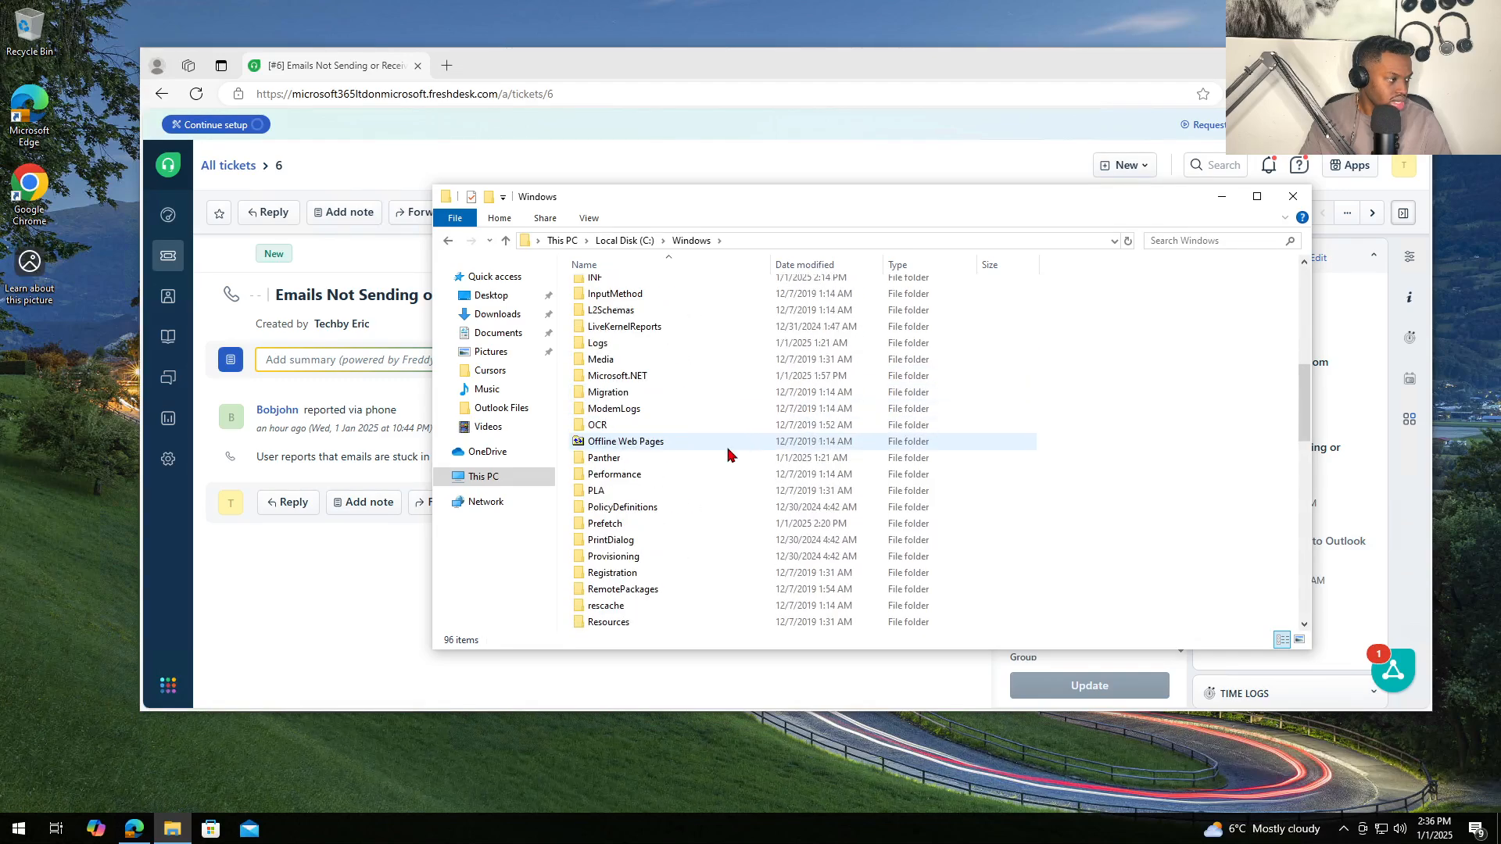
click(448, 240)
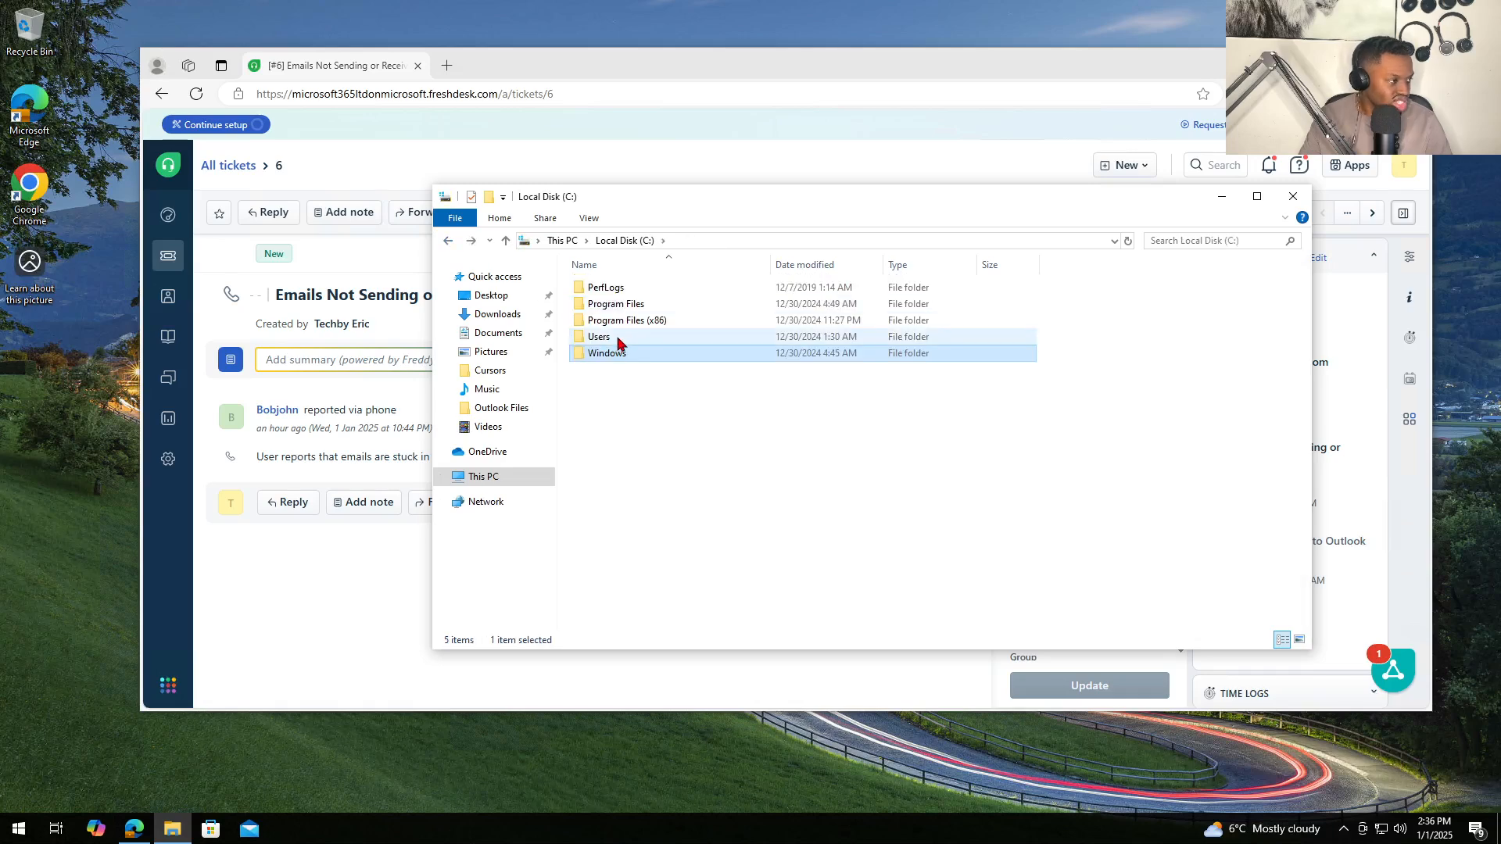
- Go to Program Files\Microsoft Office\root\Office16 and scroll through its 459 files
click(629, 304)
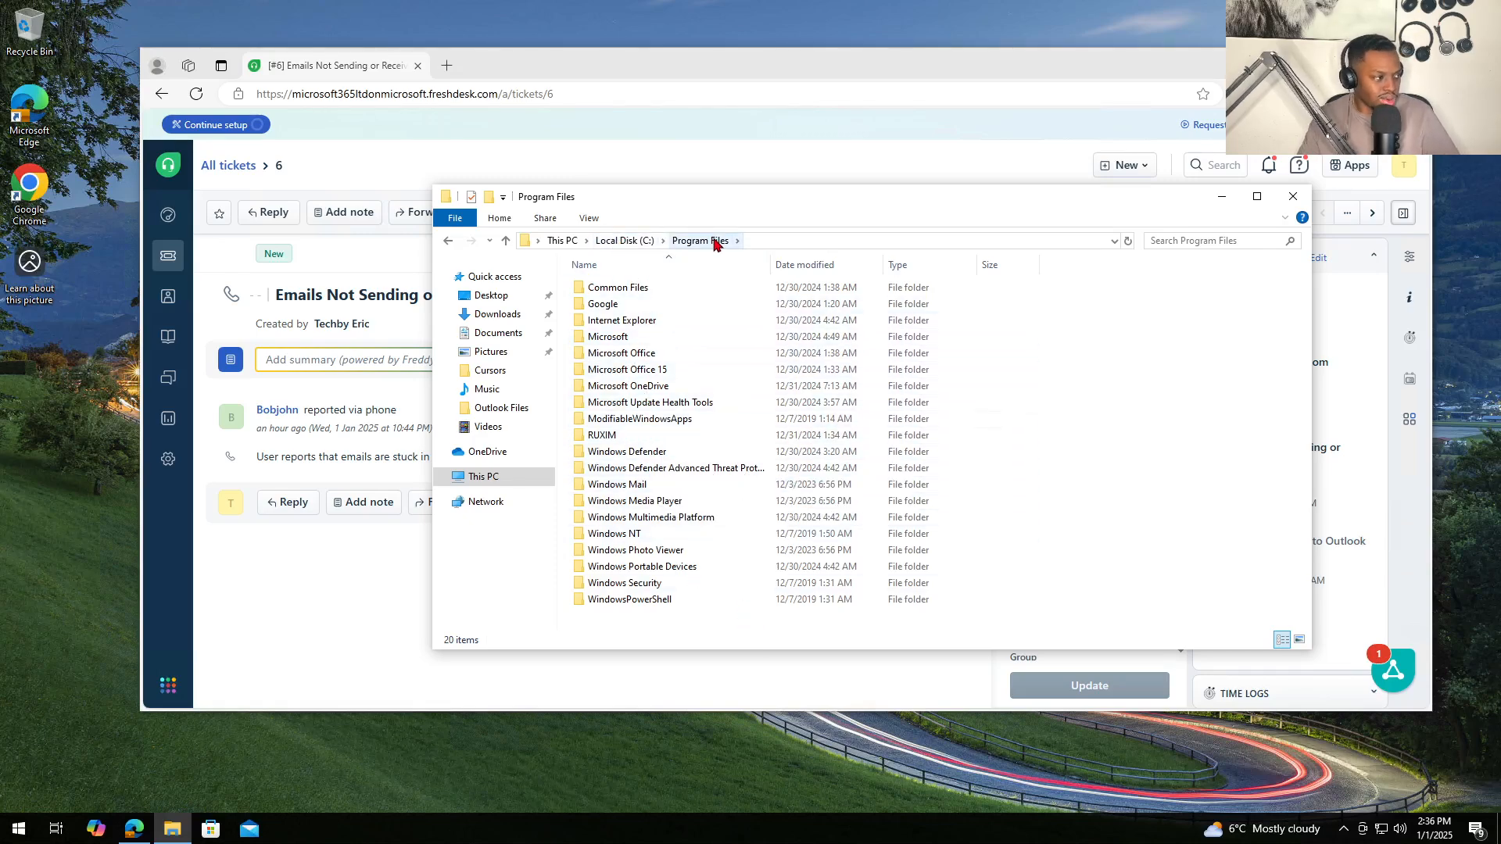
double_click(642, 354)
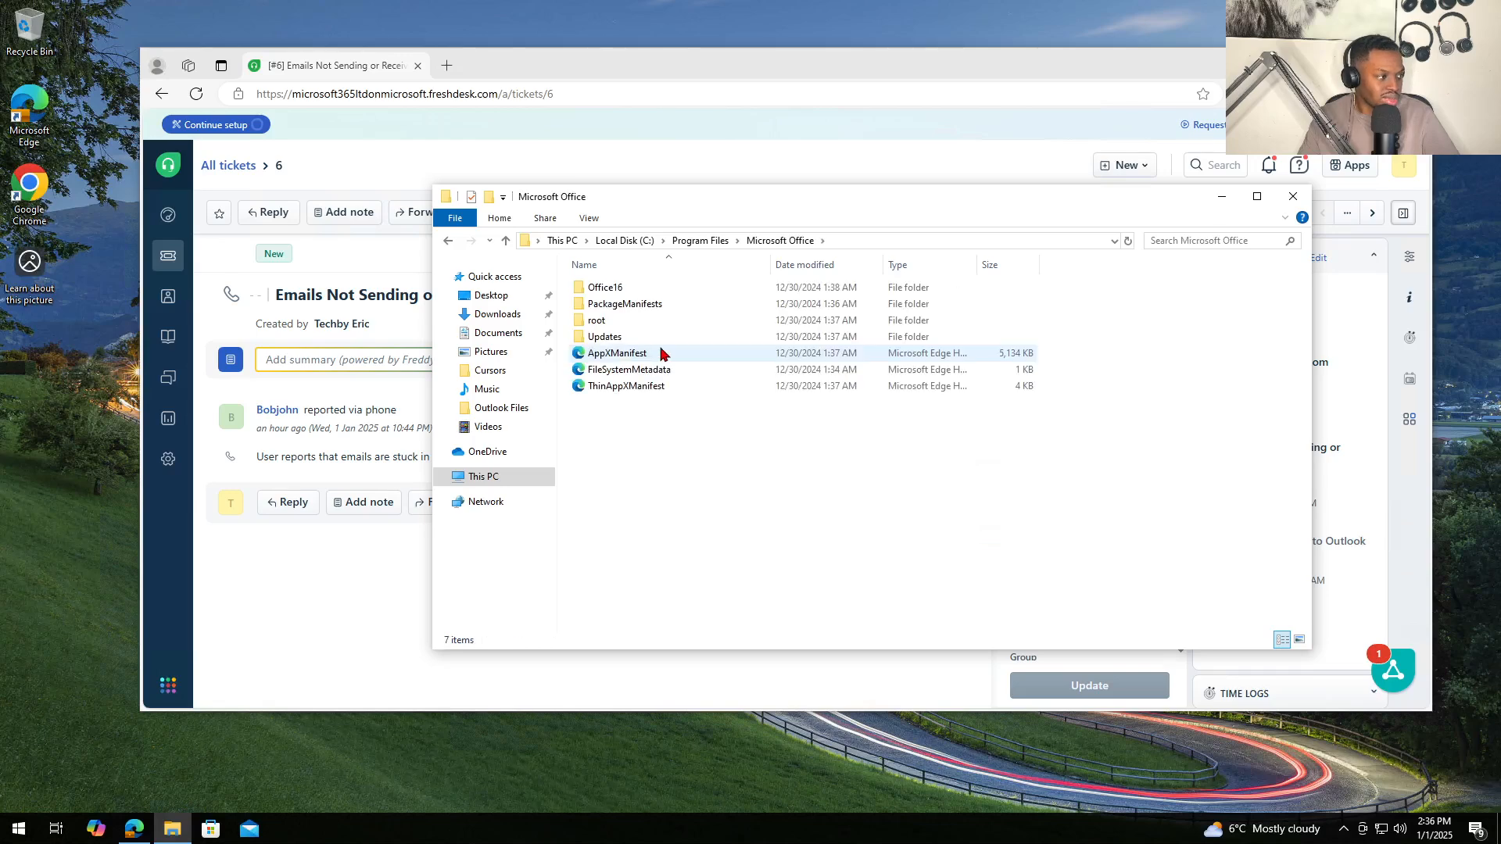
double_click(613, 325)
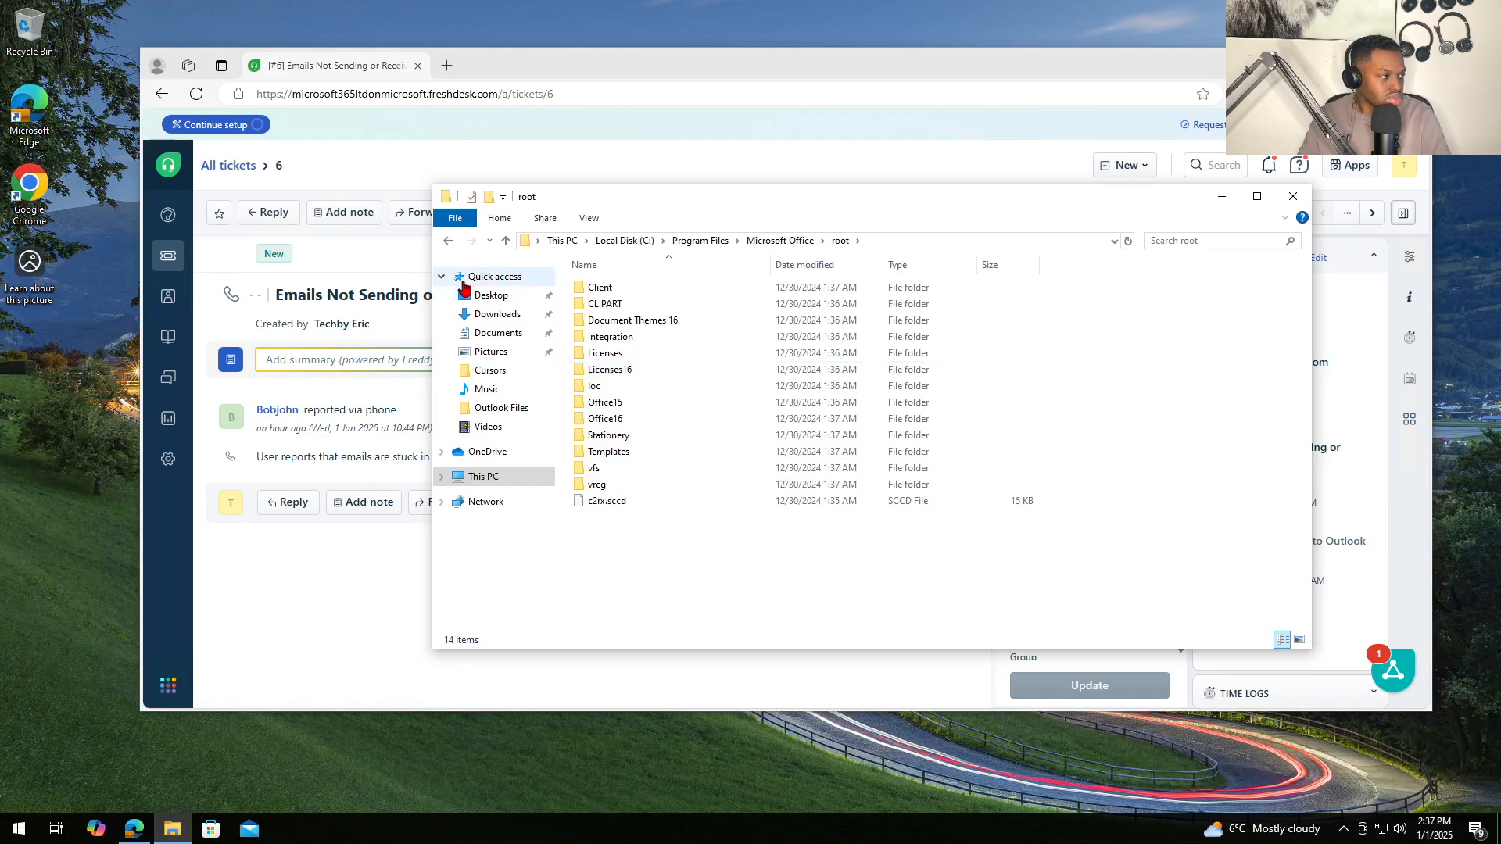
double_click(650, 420)
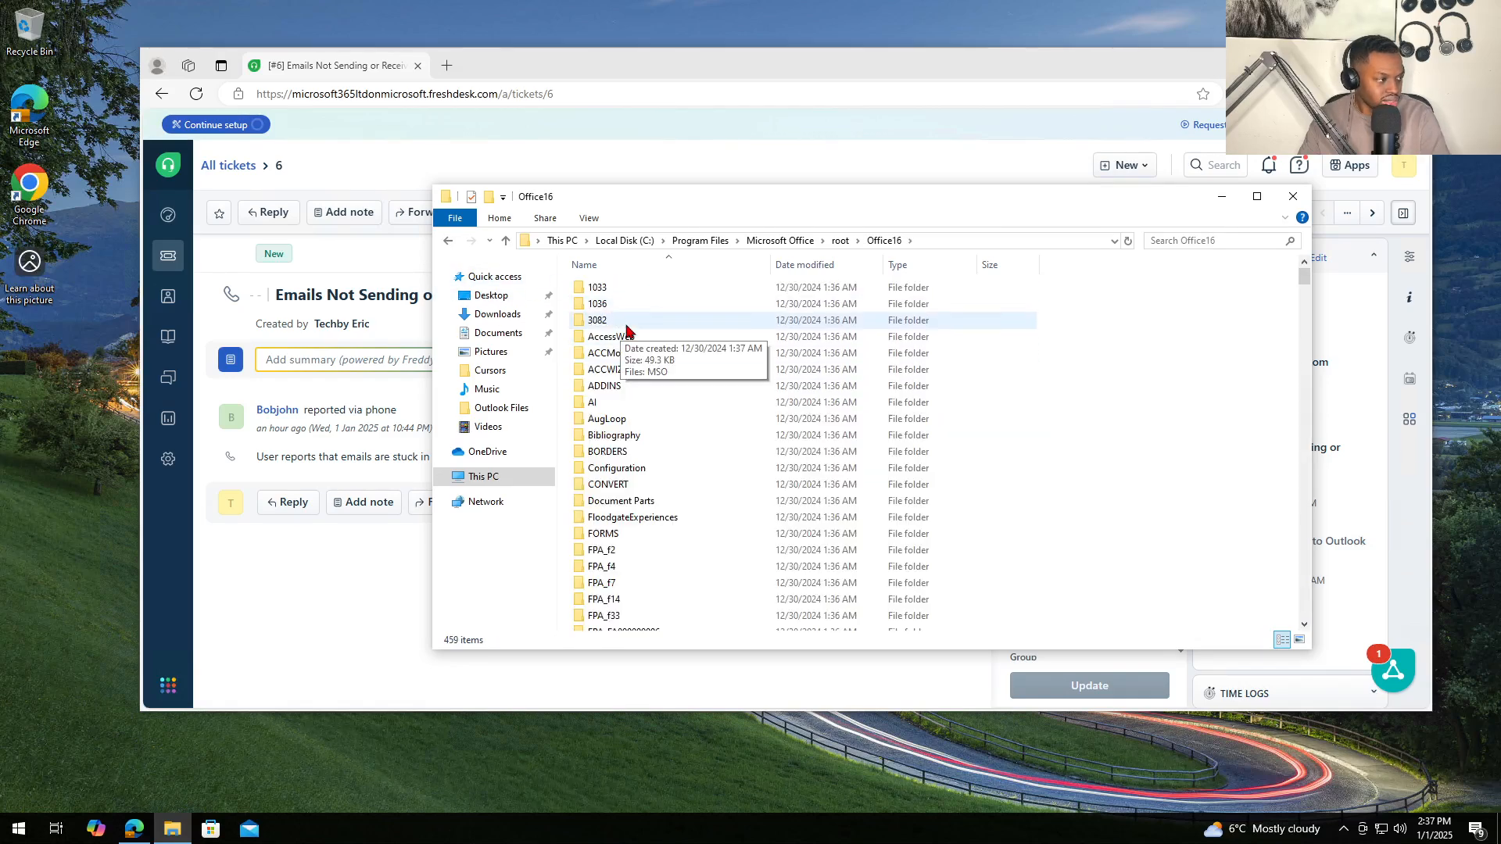
scroll(628, 331, down, 4)
scroll(627, 331, down, 20)
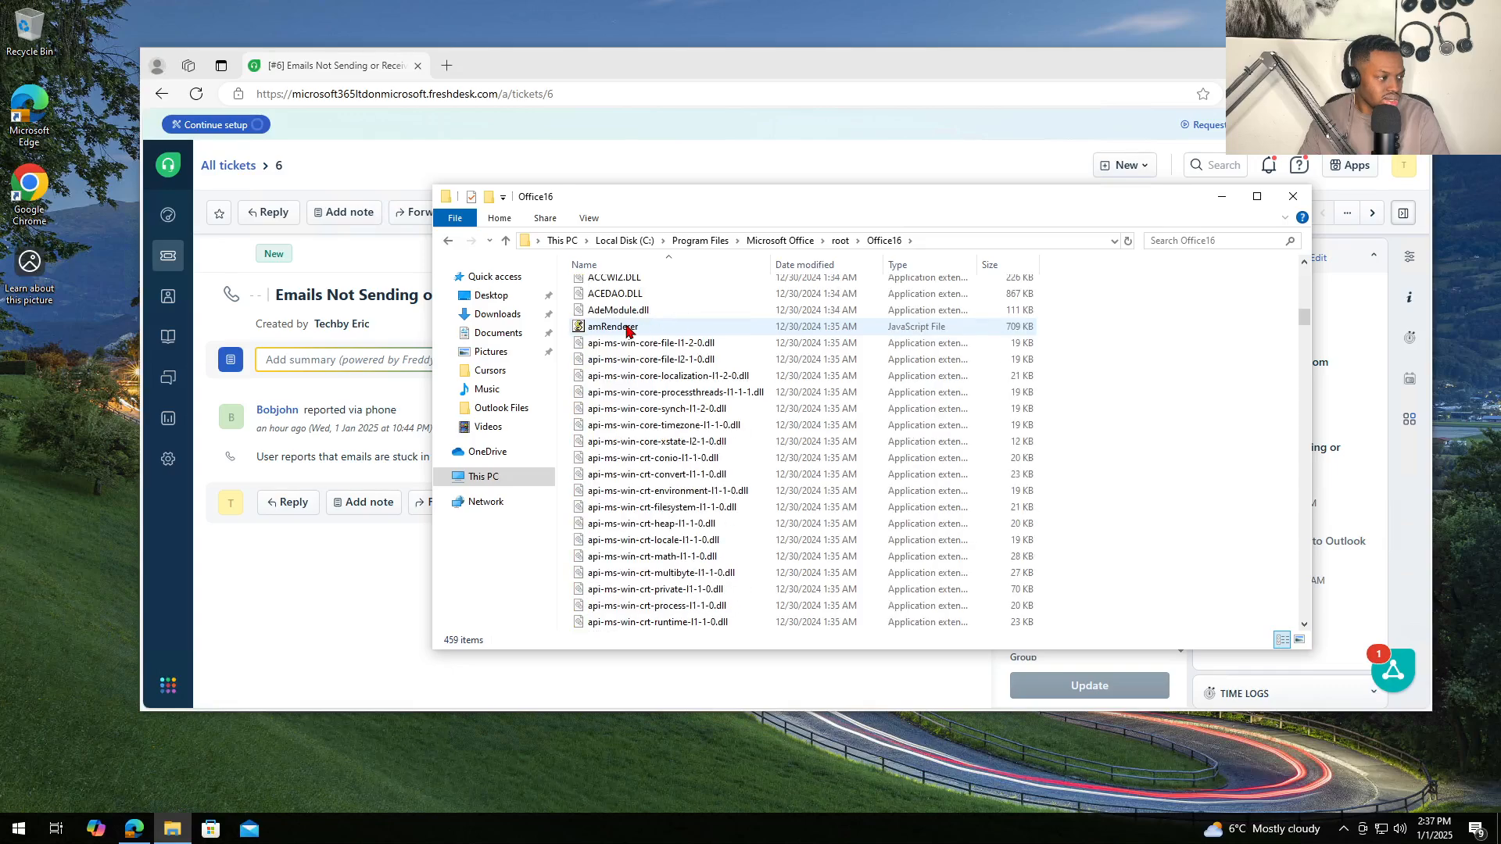
scroll(628, 331, down, 20)
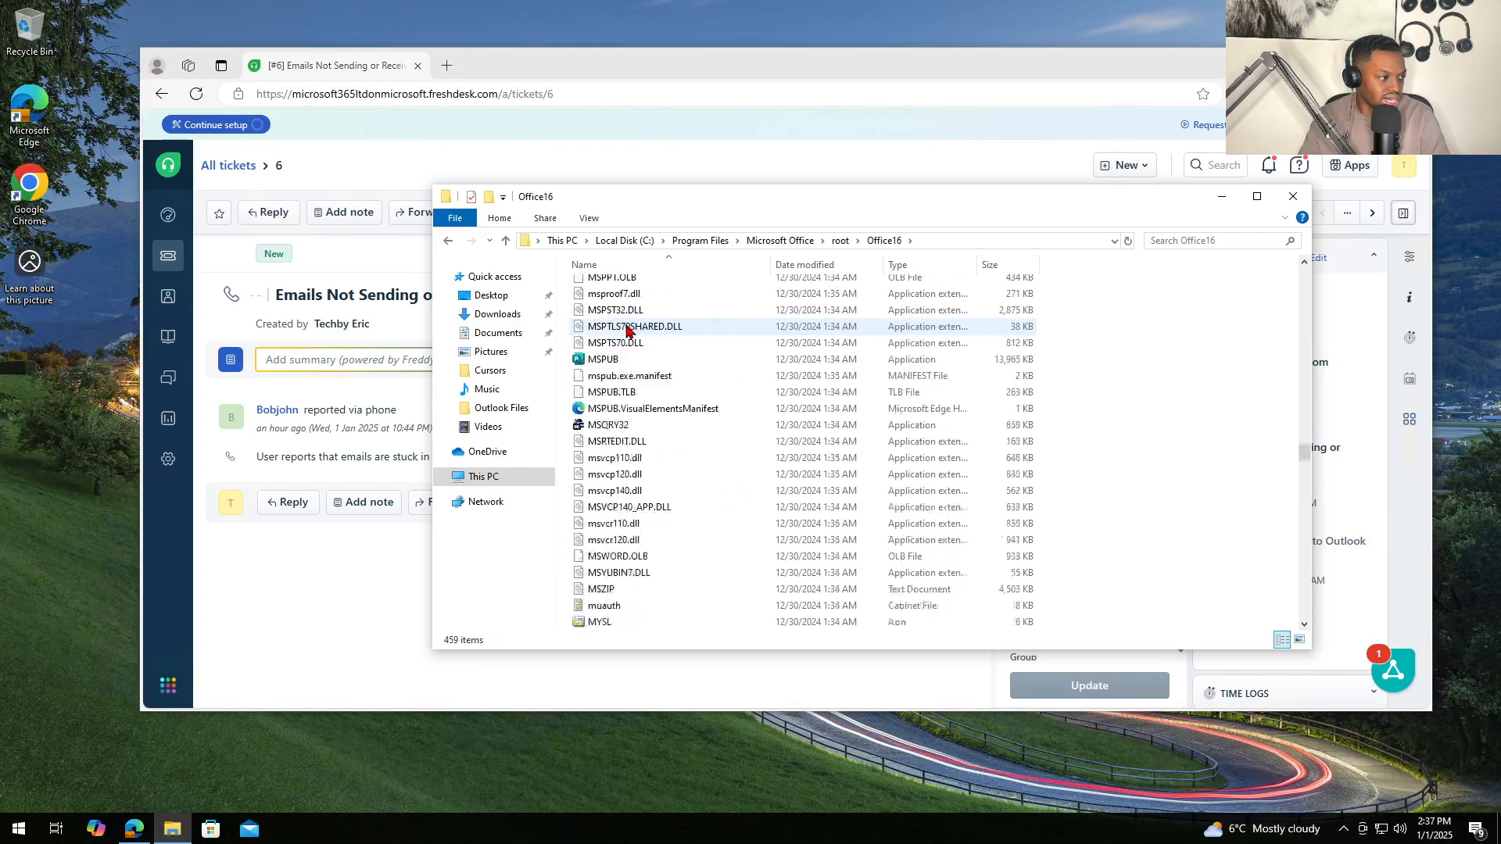
scroll(628, 331, down, 20)
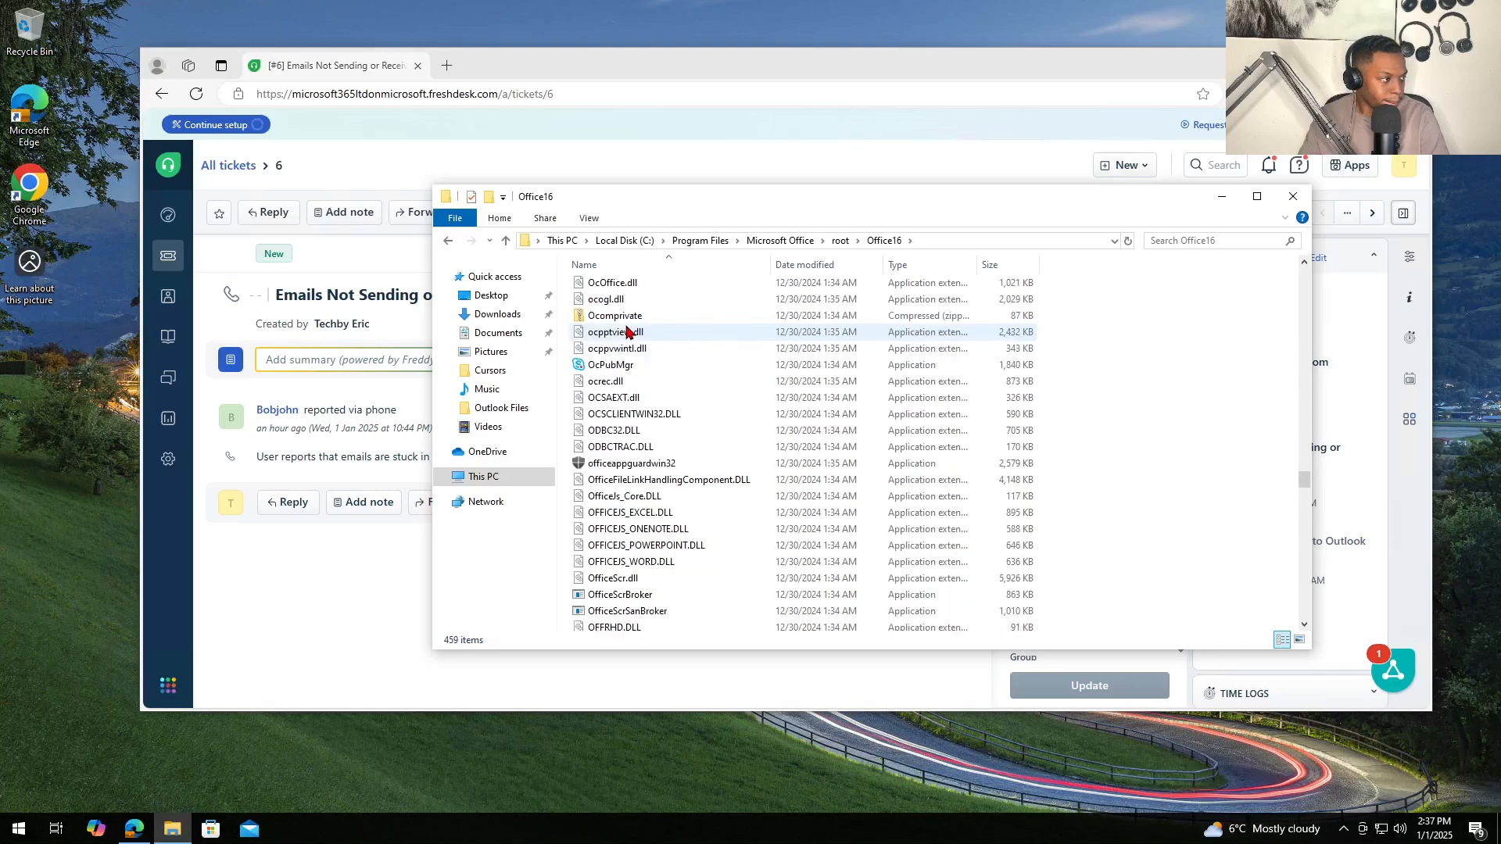
scroll(628, 331, up, 4)
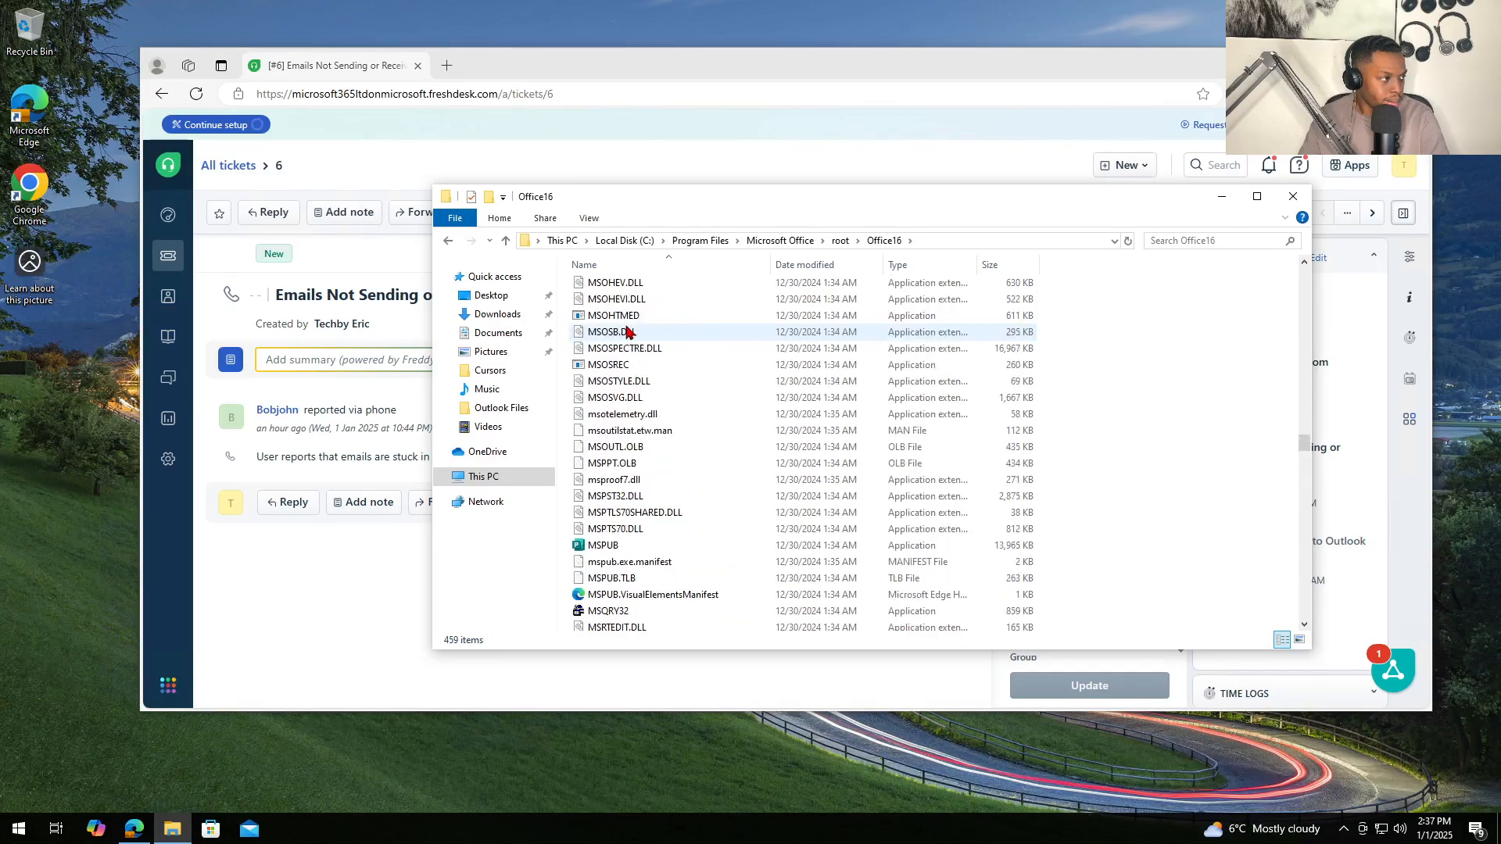
scroll(628, 330, up, 2)
scroll(637, 348, down, 20)
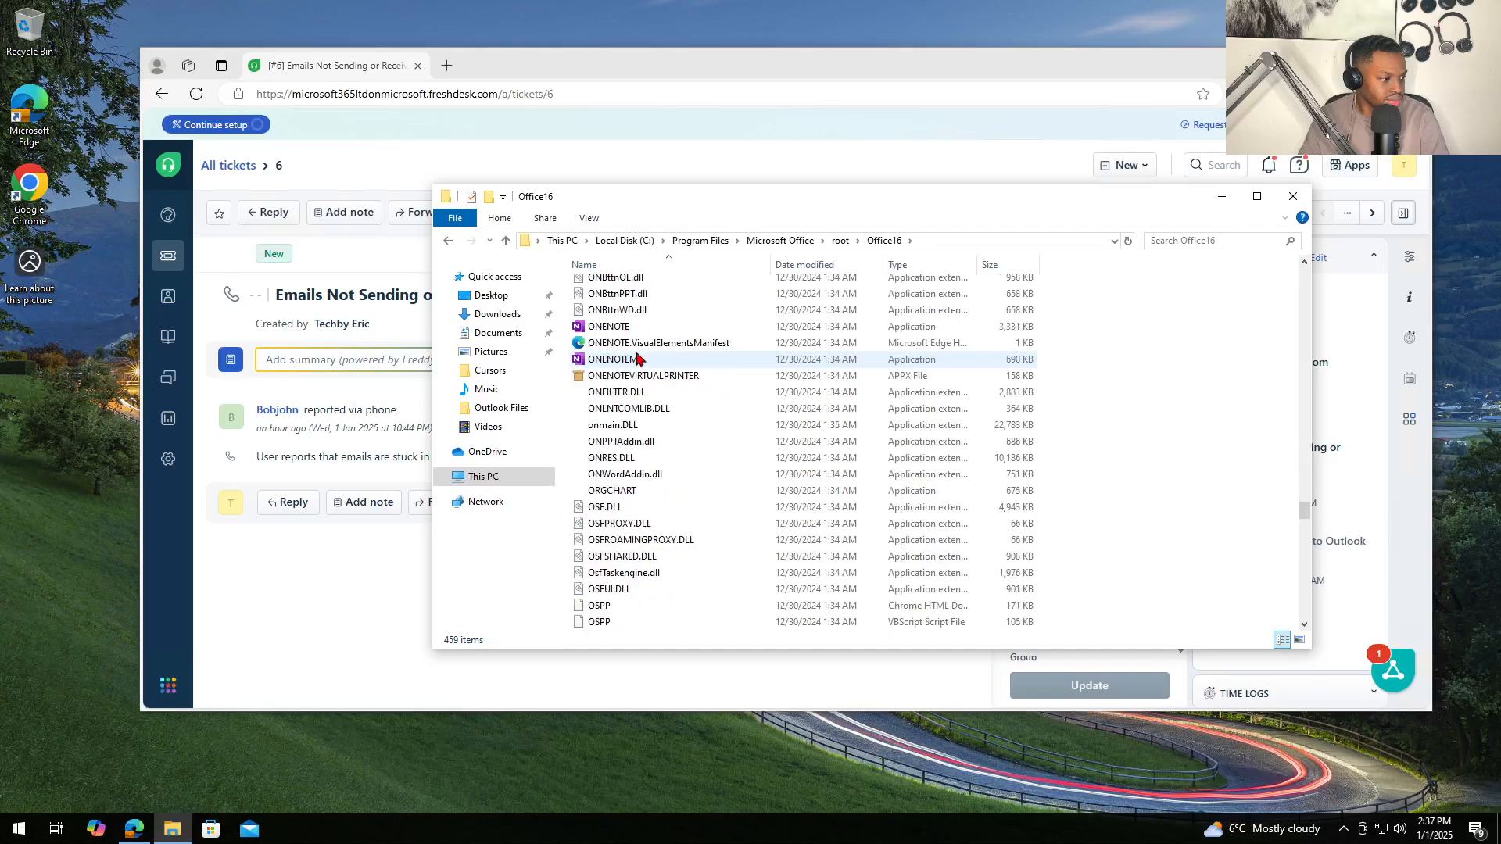
scroll(636, 357, down, 20)
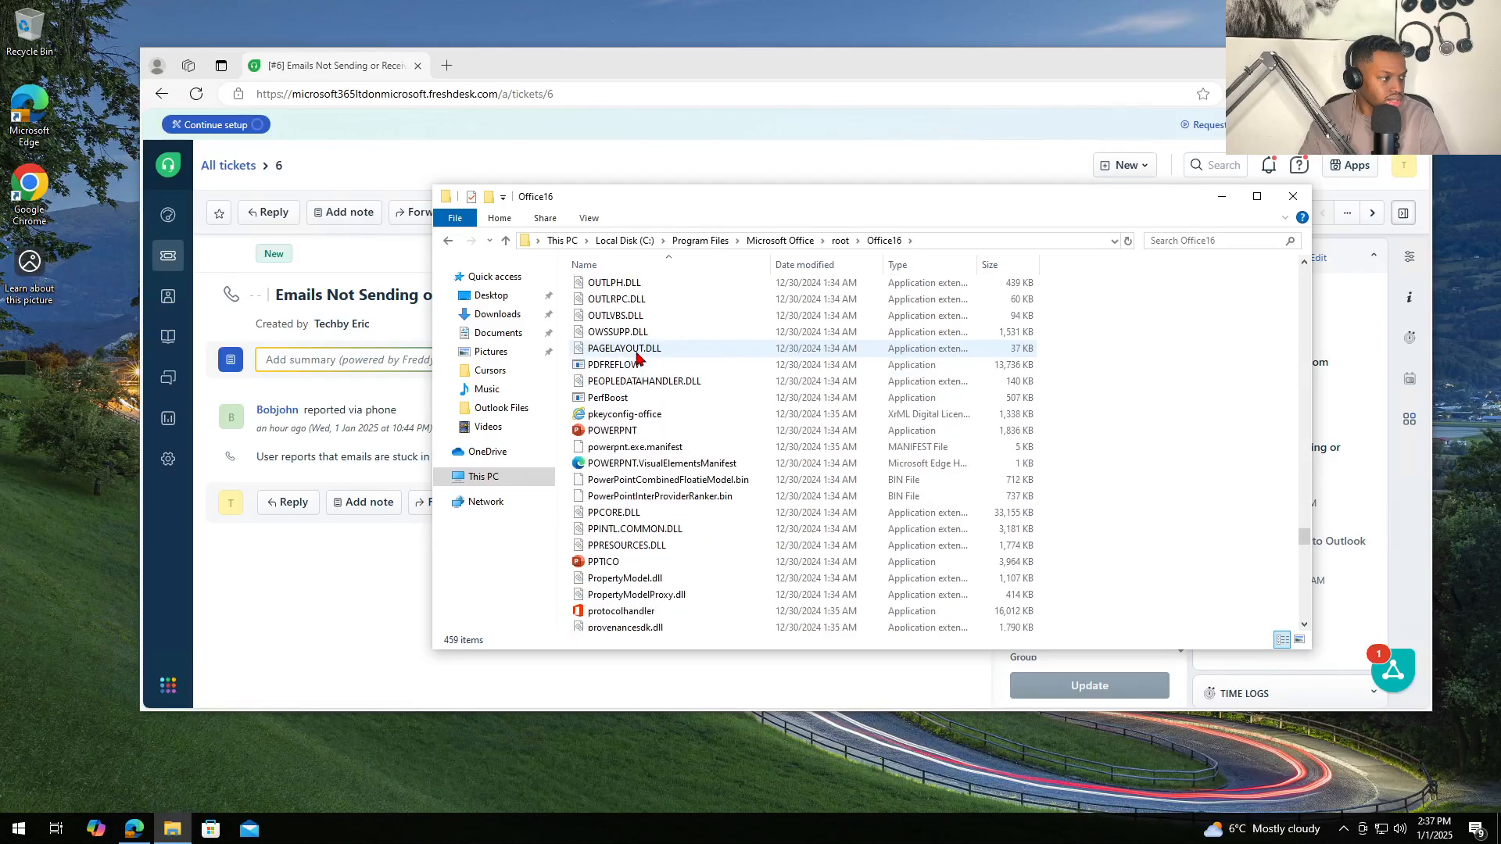
scroll(636, 357, up, 20)
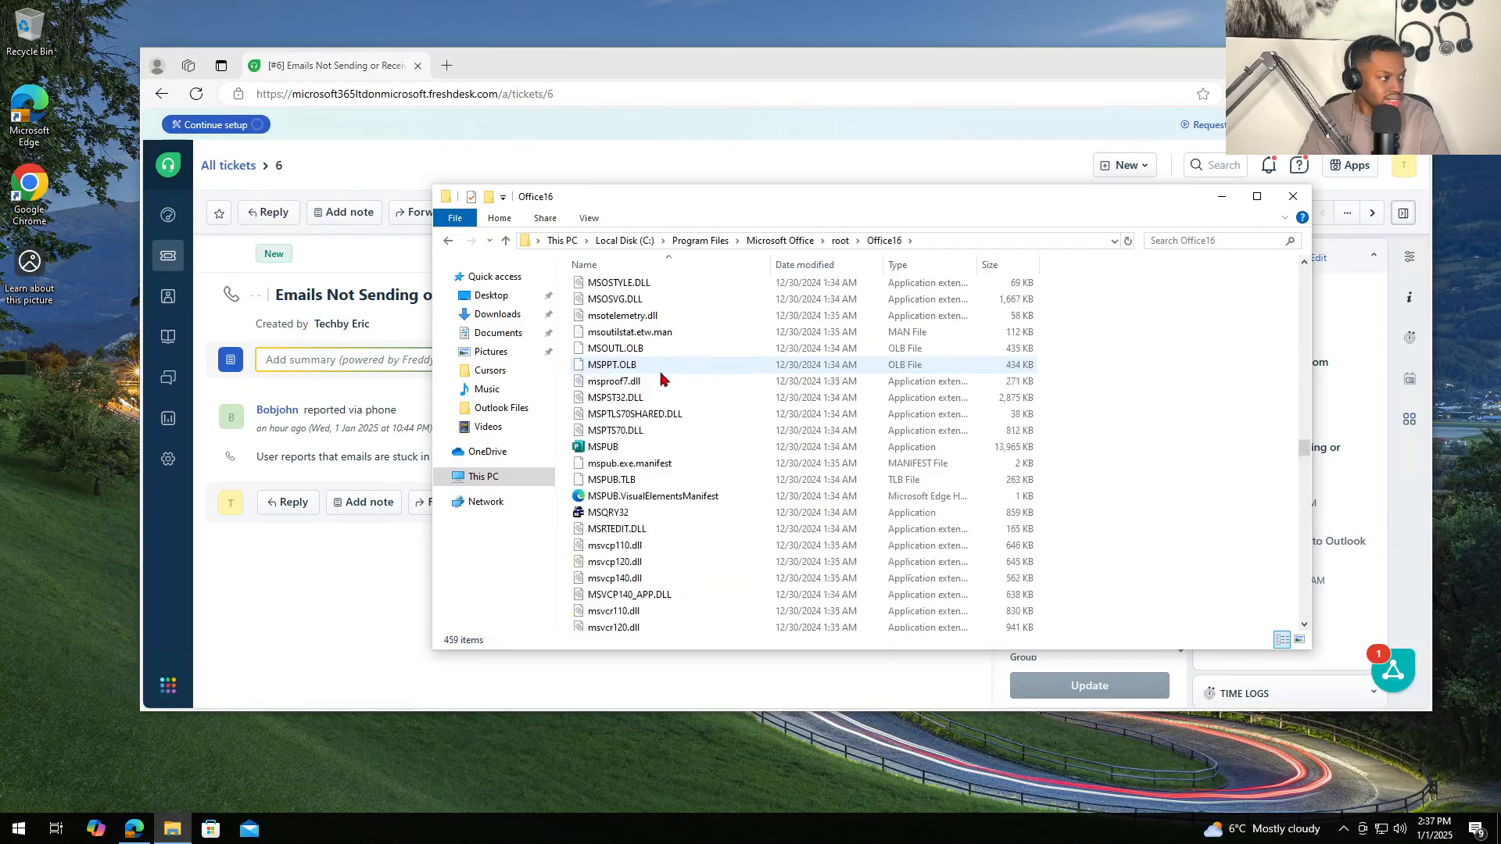
- Select the SCANPST inbox repair program in the Office16 folder
drag(1304, 448, 1263, 580)
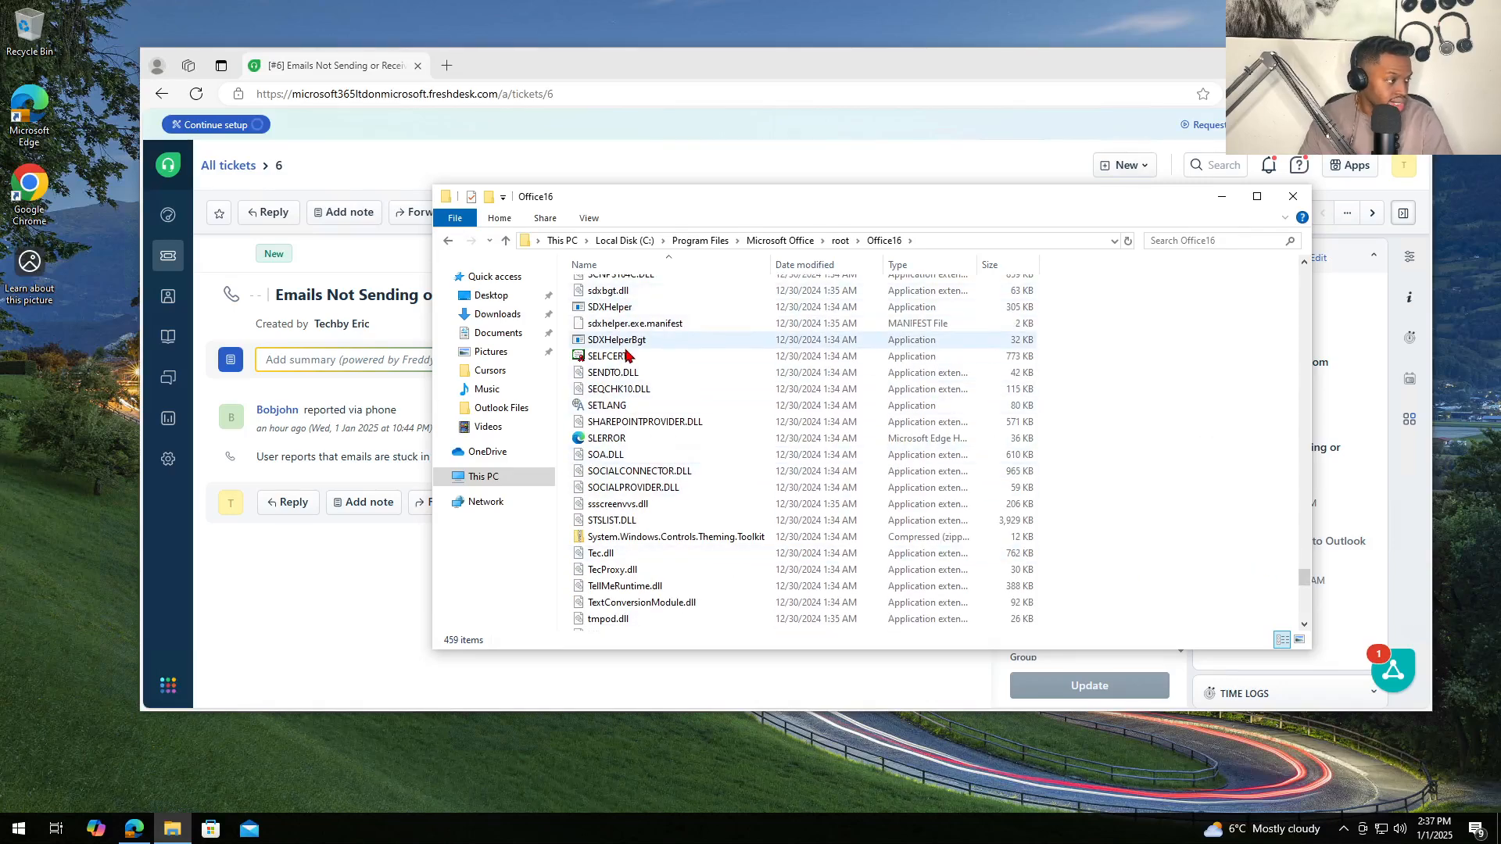
mouse_move(631, 361)
scroll(634, 364, up, 3)
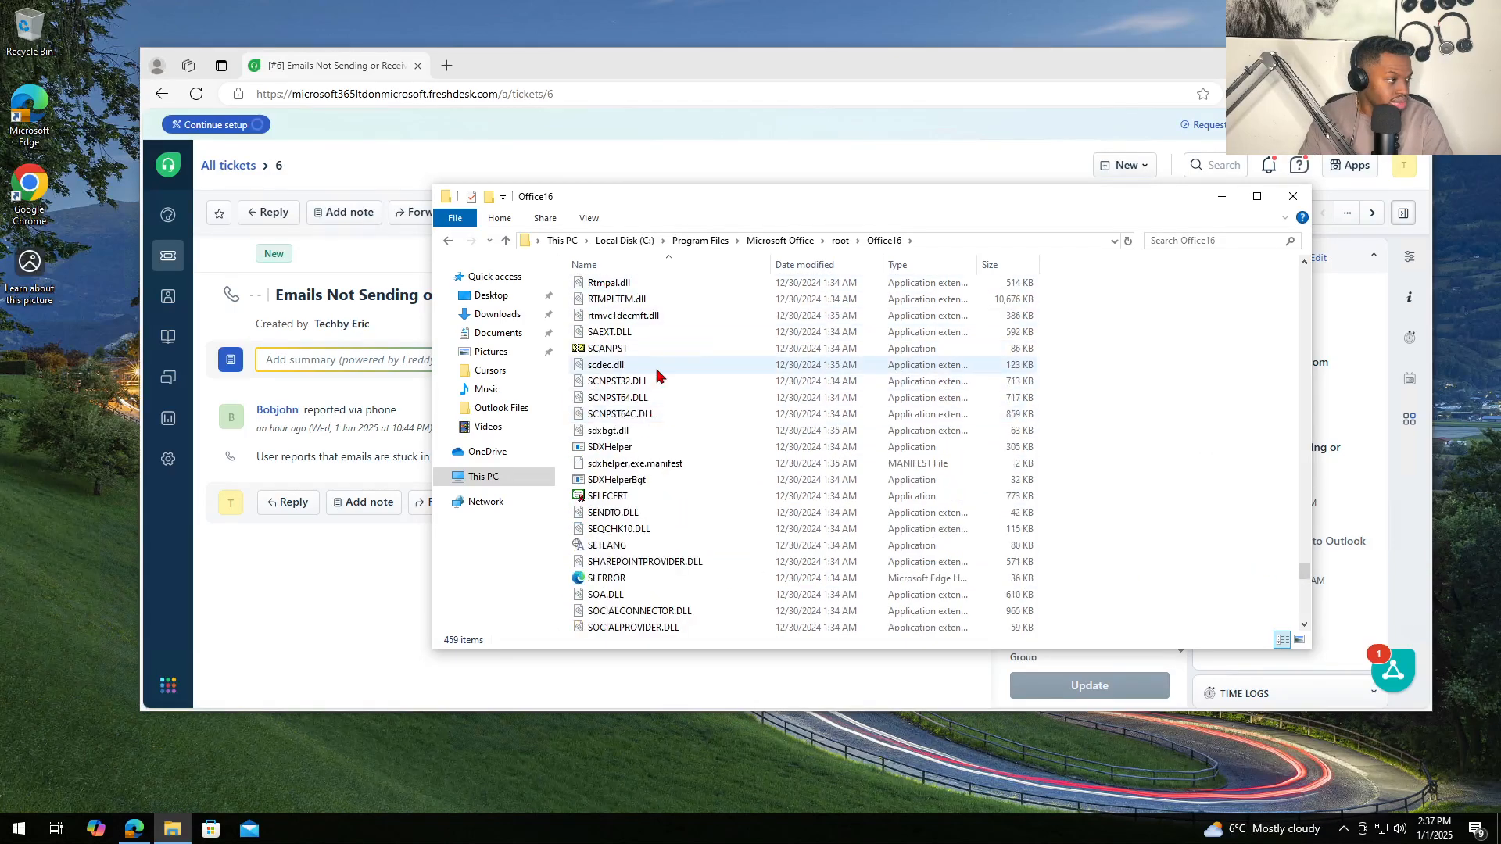
click(743, 352)
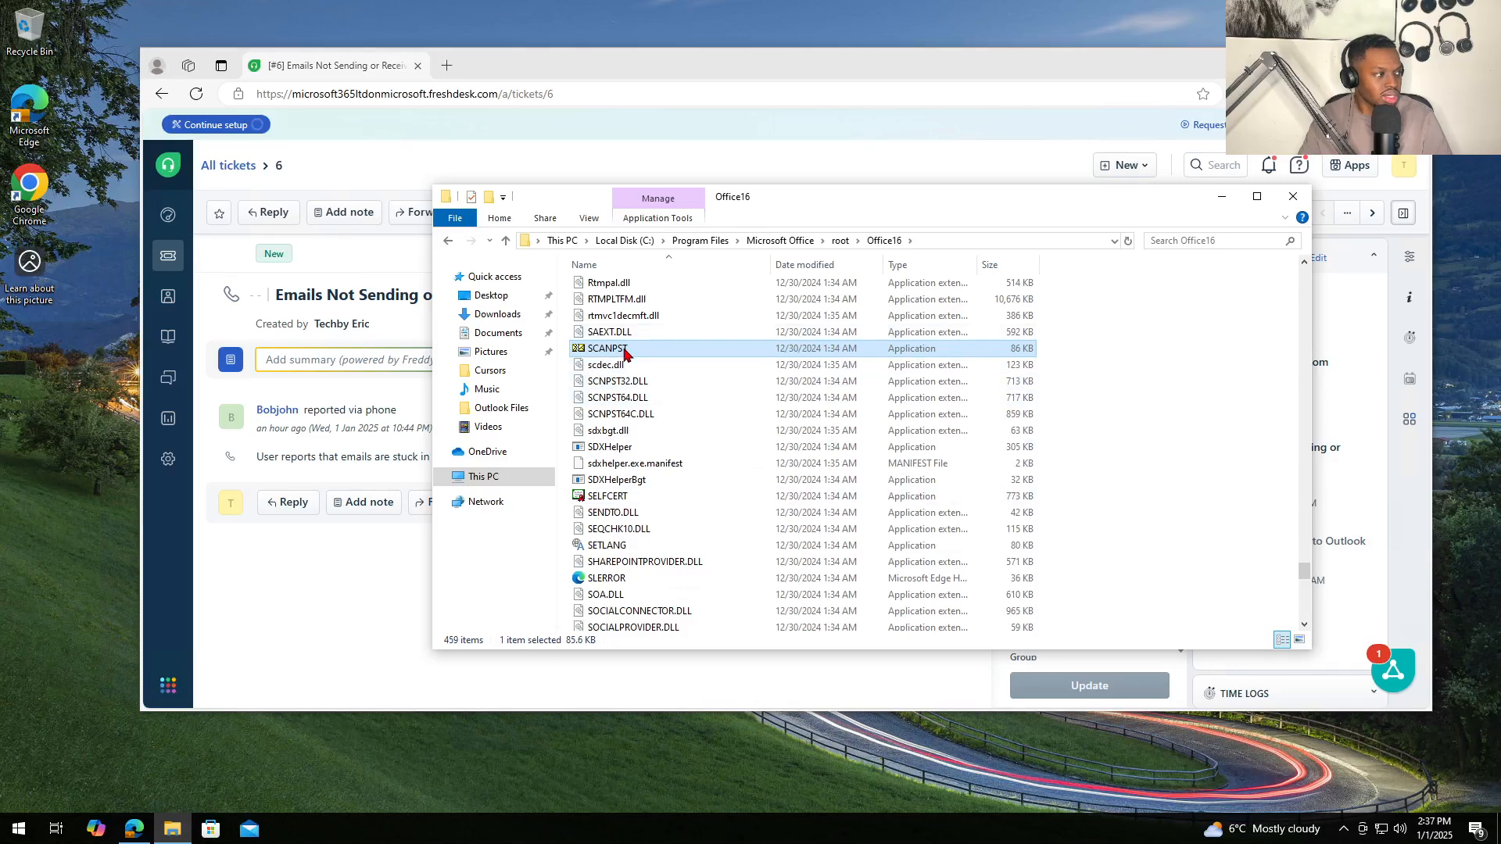
drag(844, 211, 731, 206)
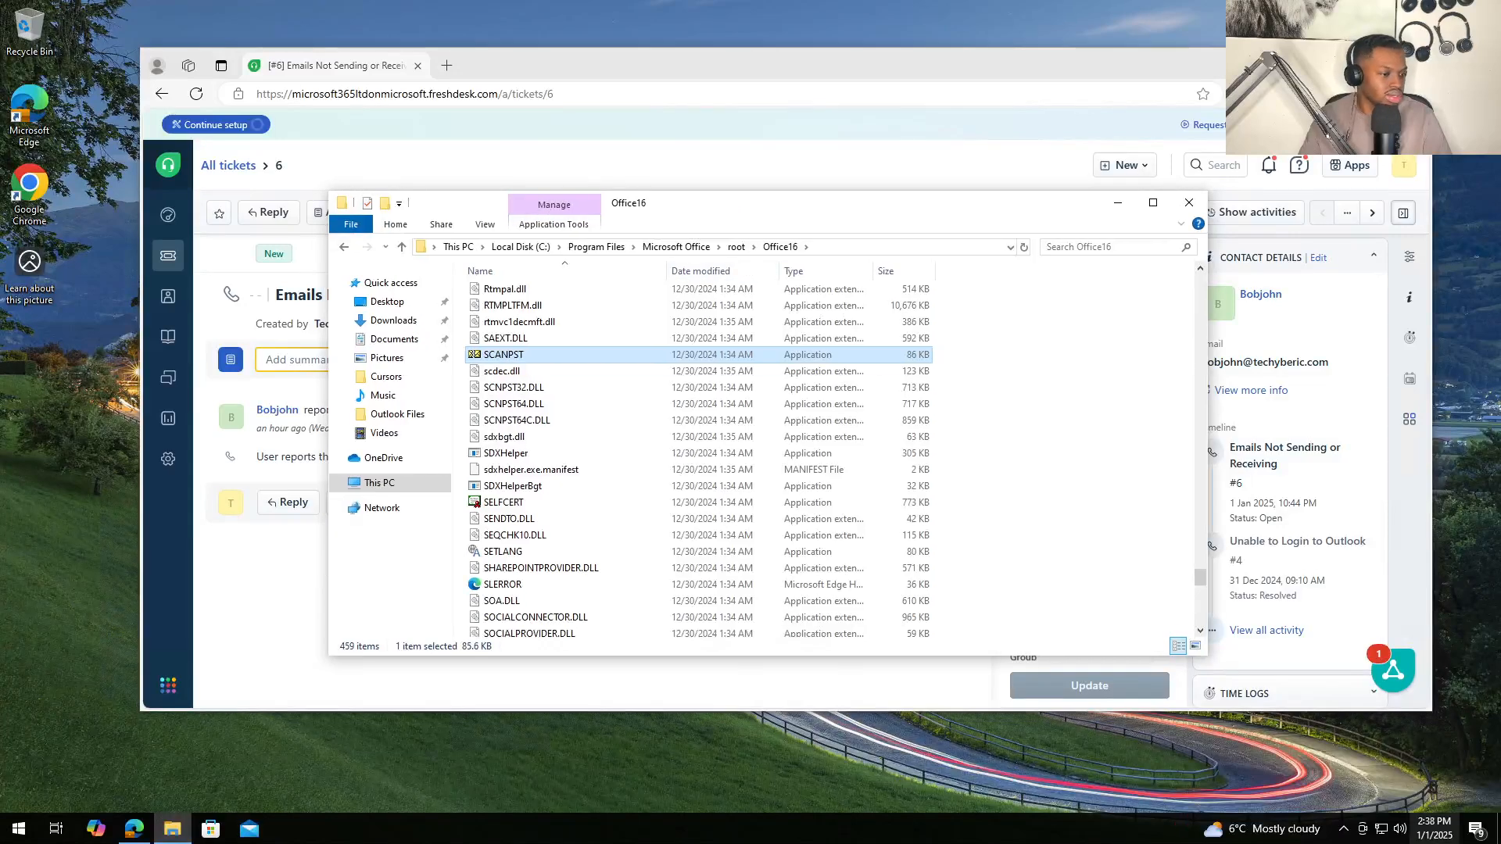
- Launch SCANPST by double-clicking it and choosing Open from its context menu
click(1346, 835)
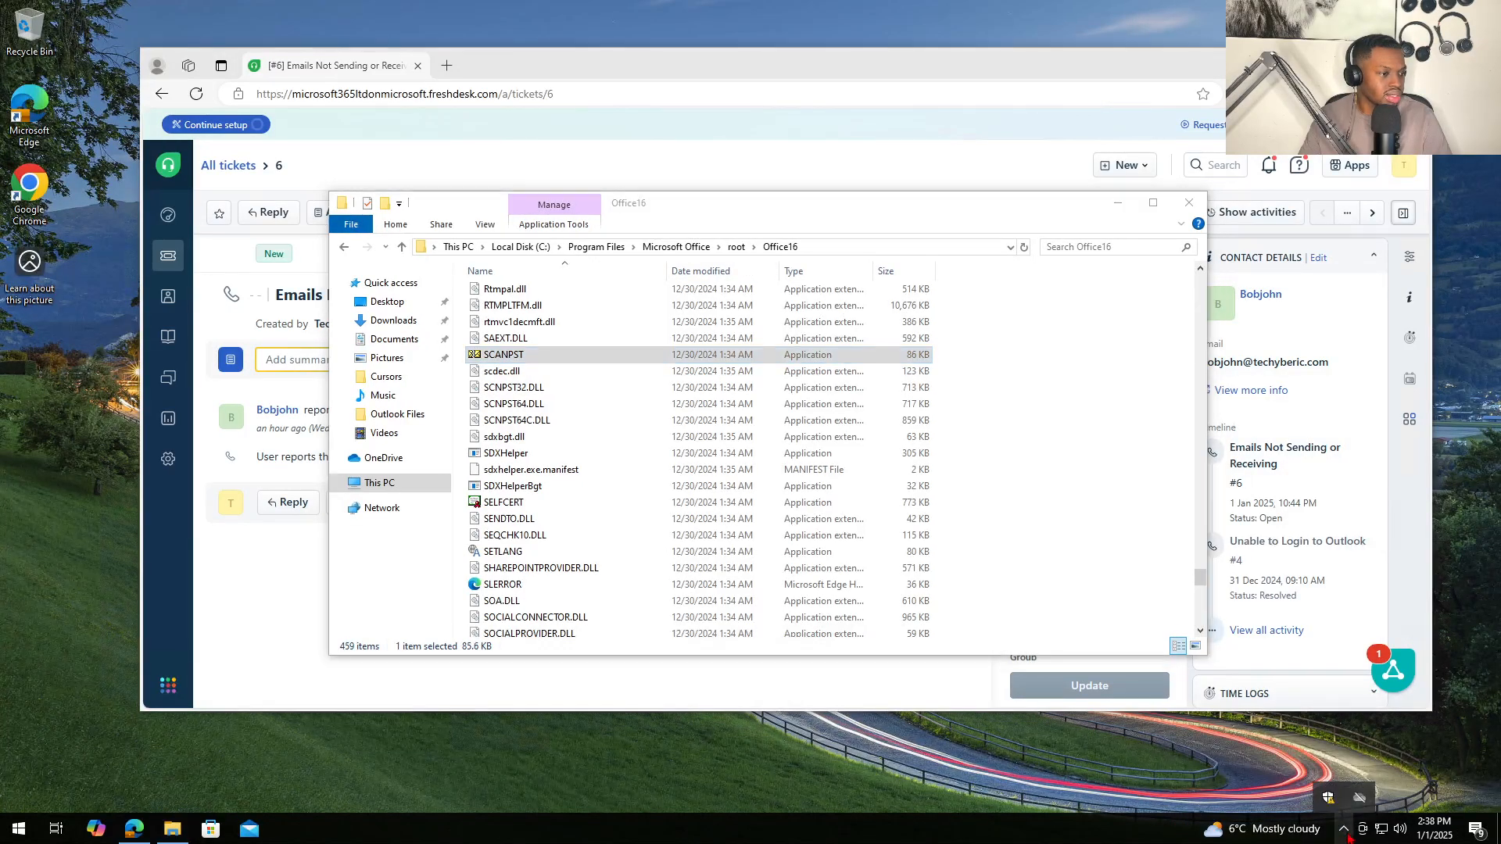
double_click(554, 354)
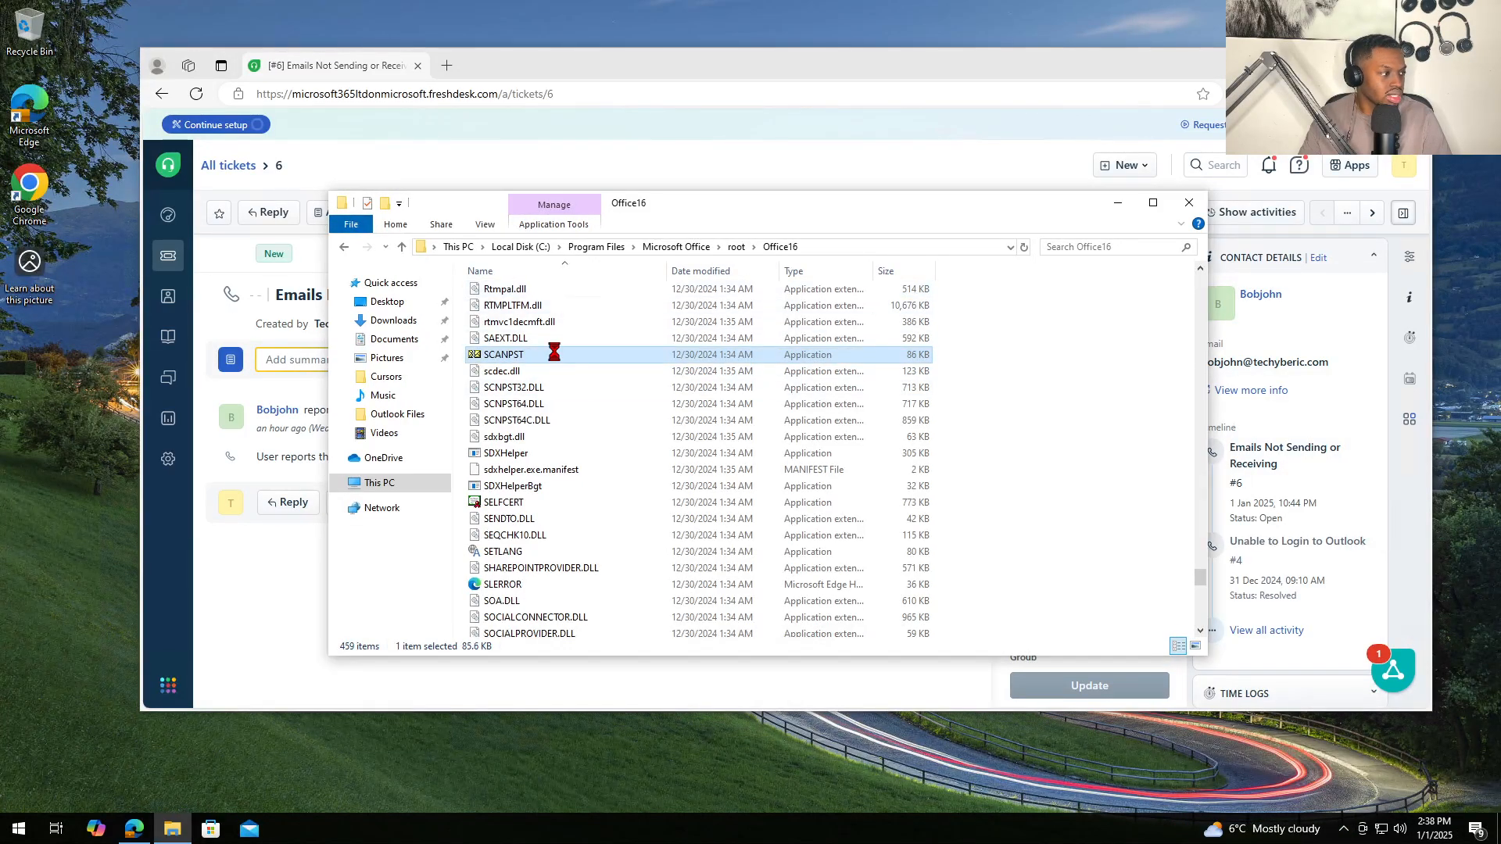
right_click(554, 354)
click(618, 365)
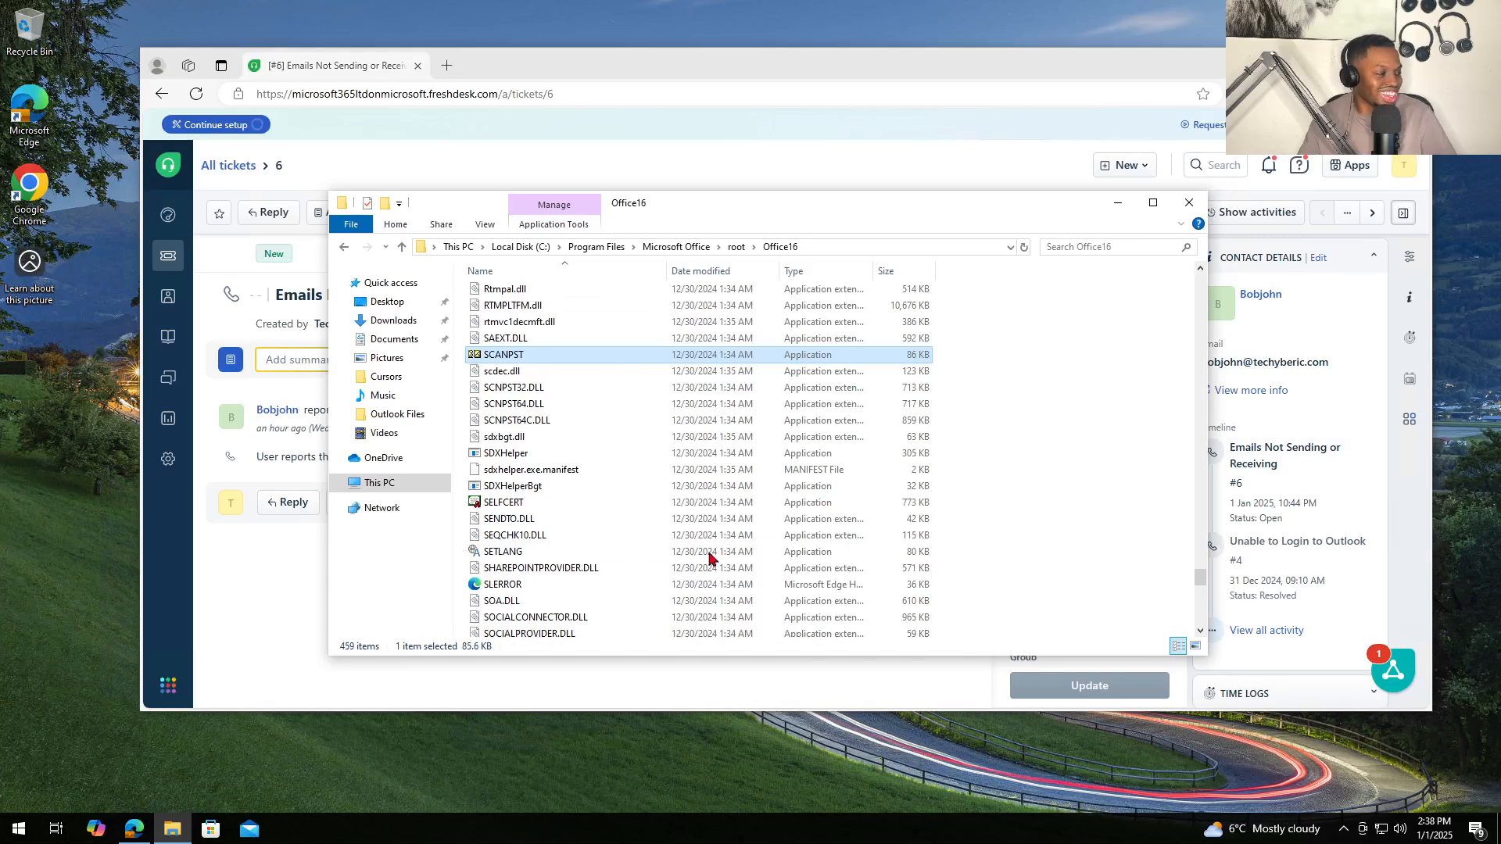
click(520, 768)
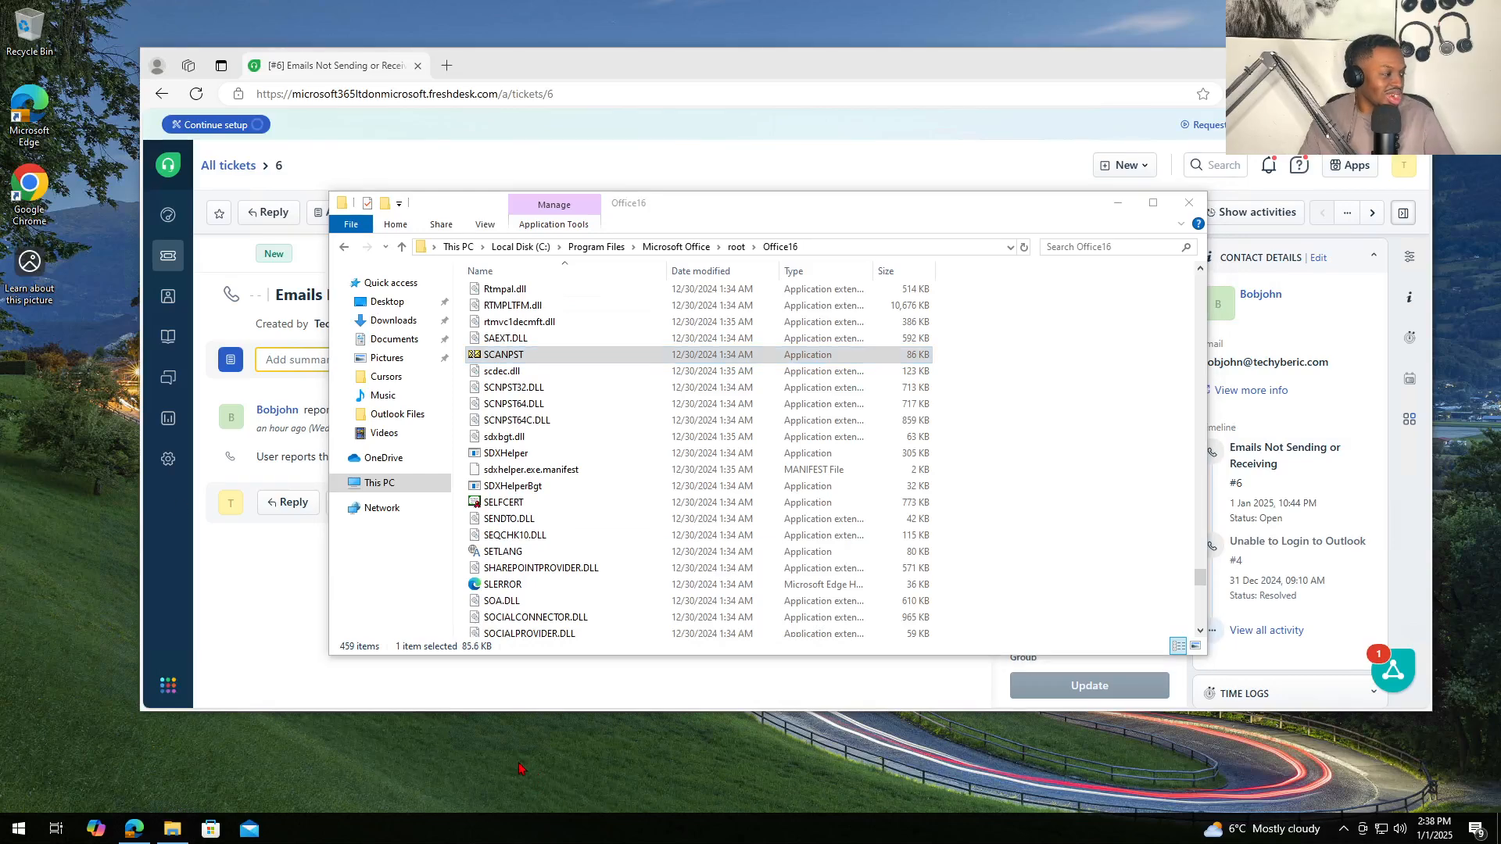
click(851, 62)
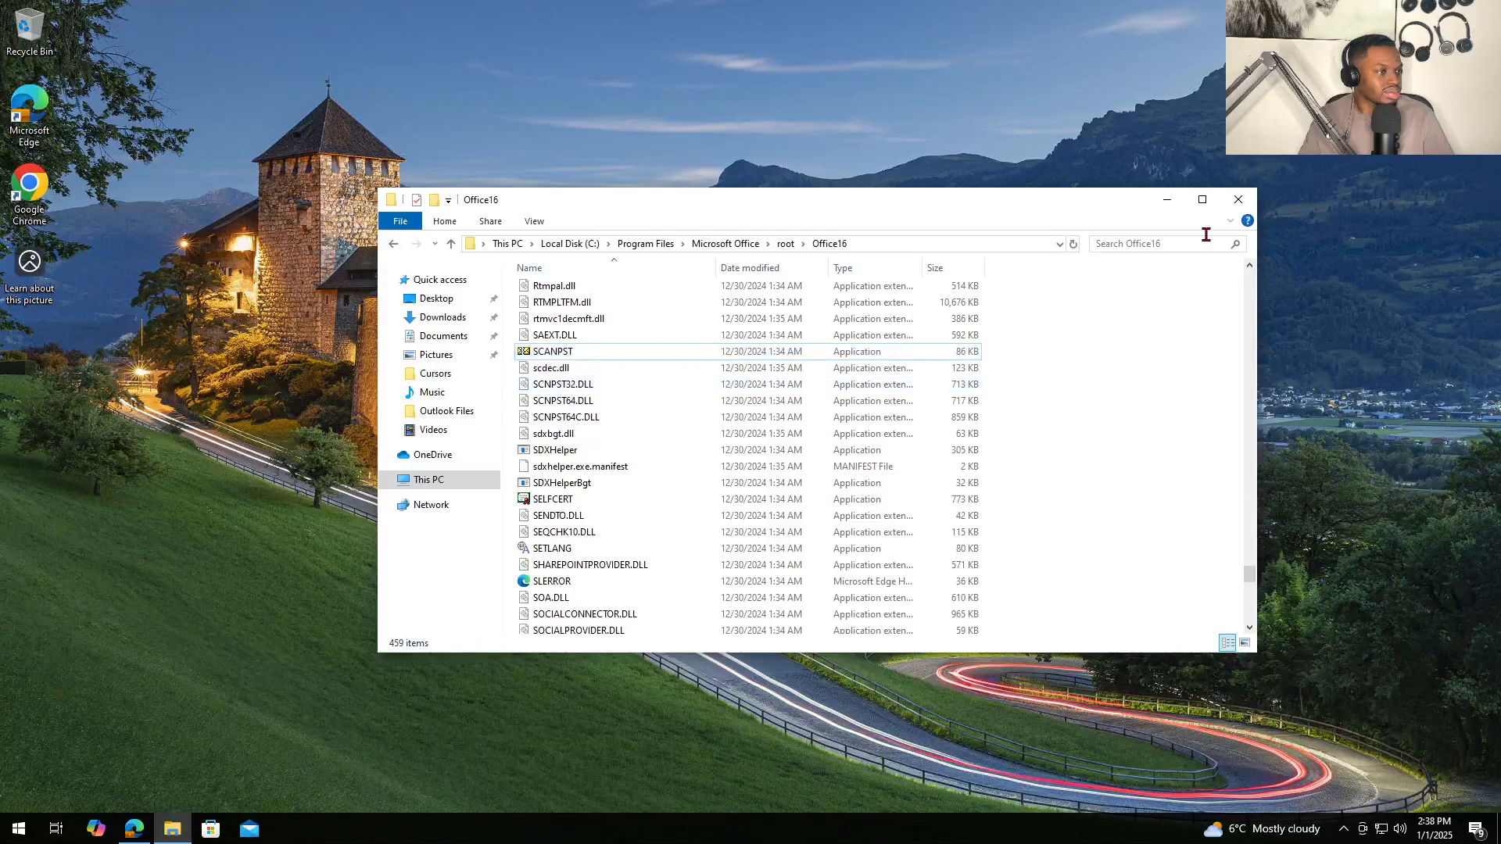
- Close the Office16 folder window and open Task Manager from the Start right-click menu
click(1248, 207)
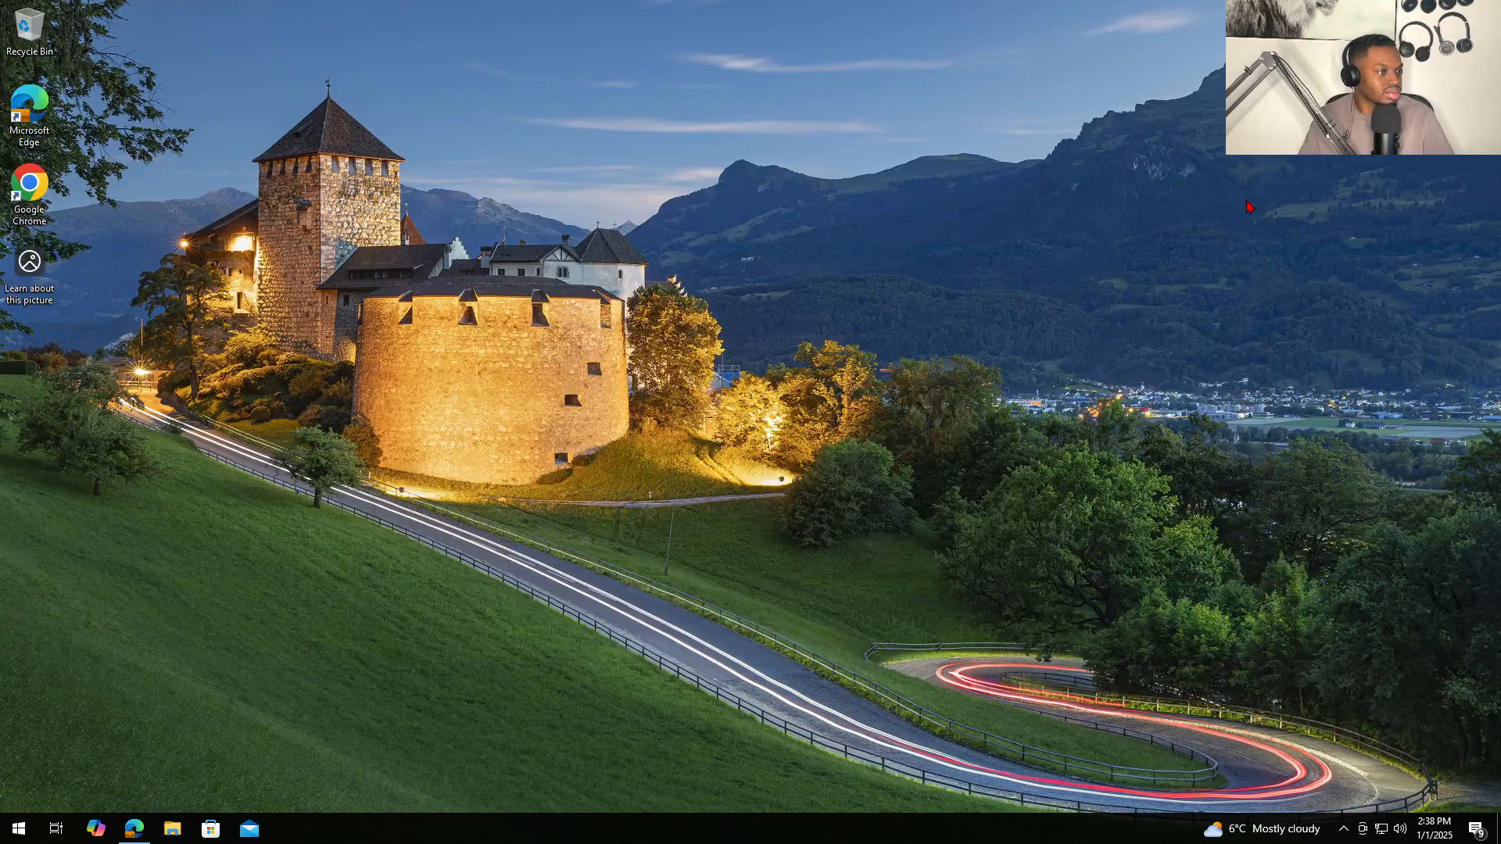
click(26, 827)
right_click(28, 825)
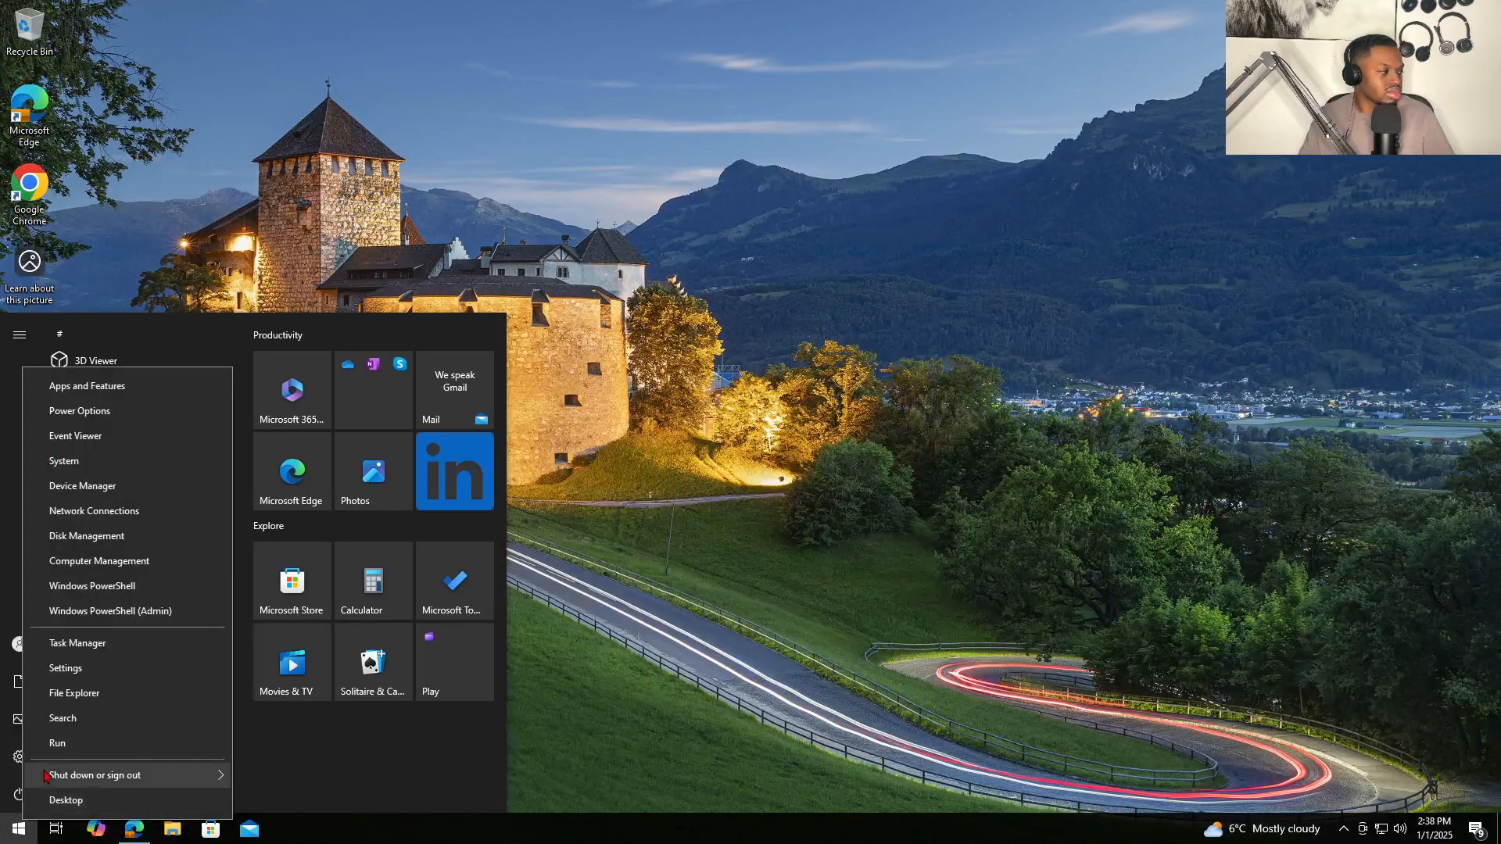
click(124, 652)
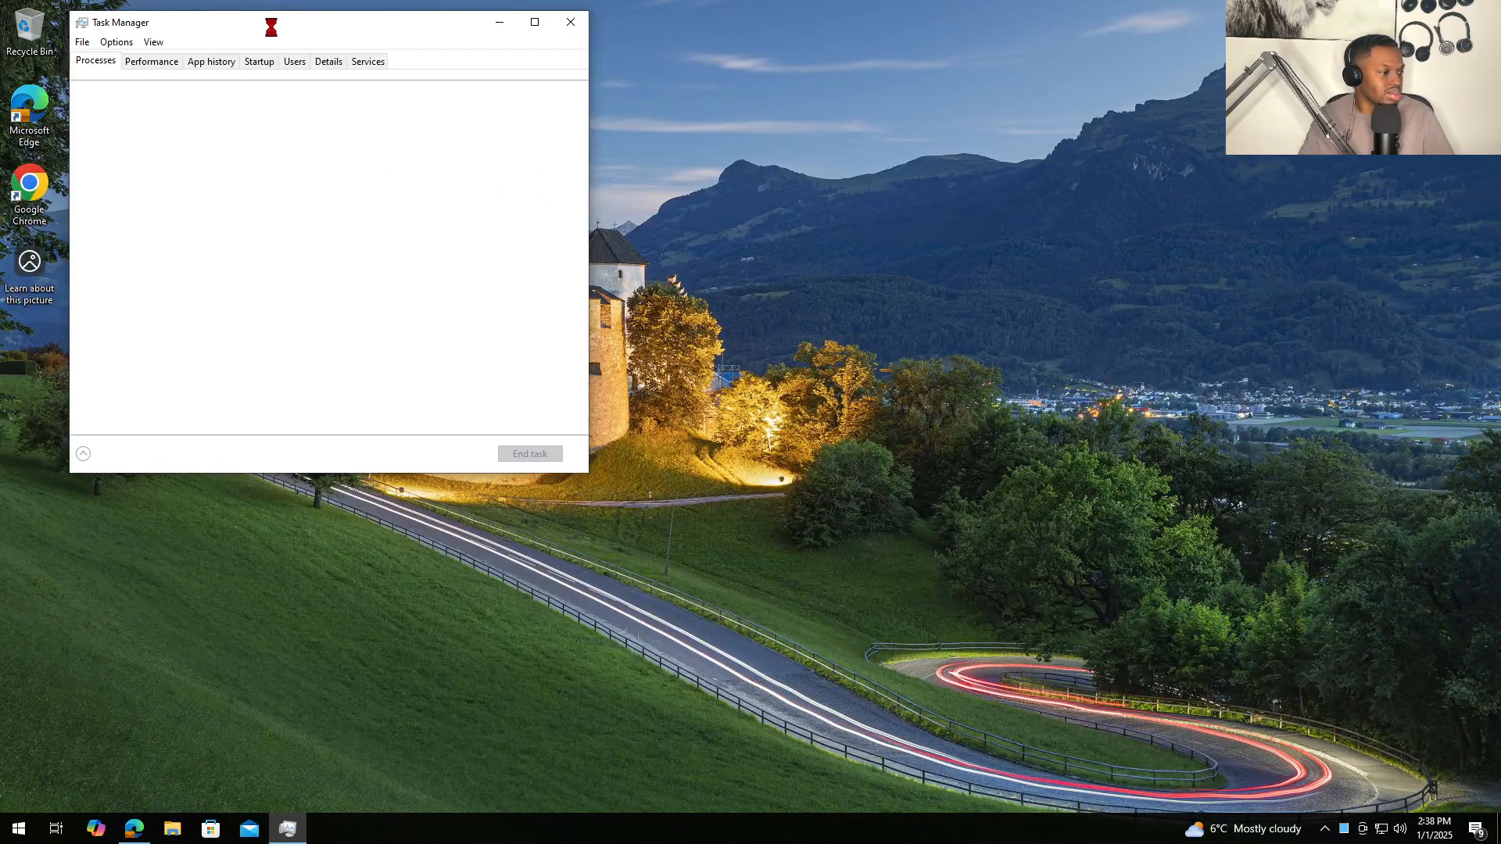
- Scroll through the running processes in Task Manager, then close it
drag(280, 37, 680, 324)
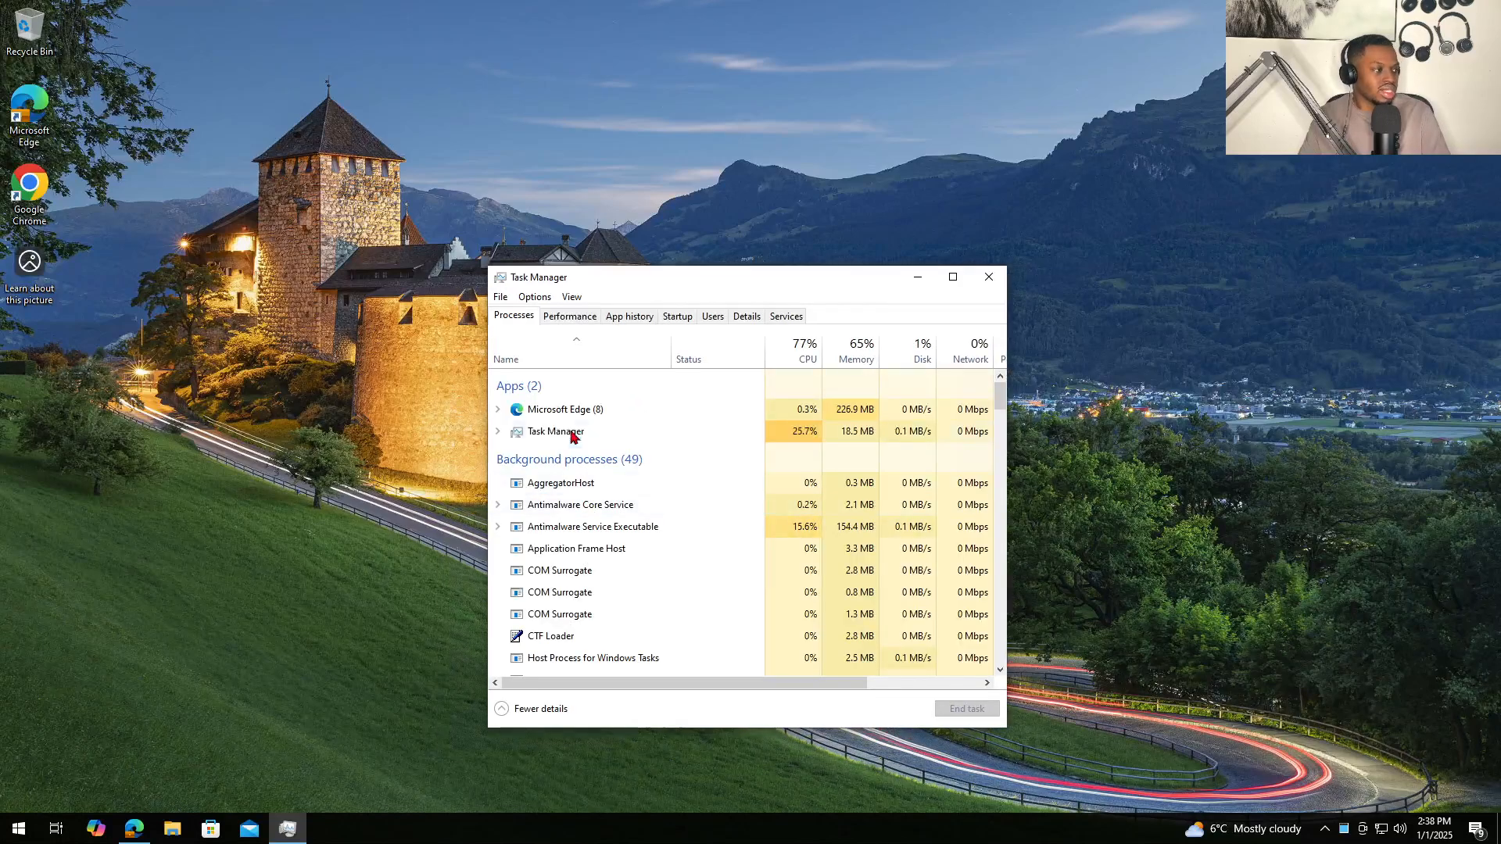
scroll(545, 567, down, 6)
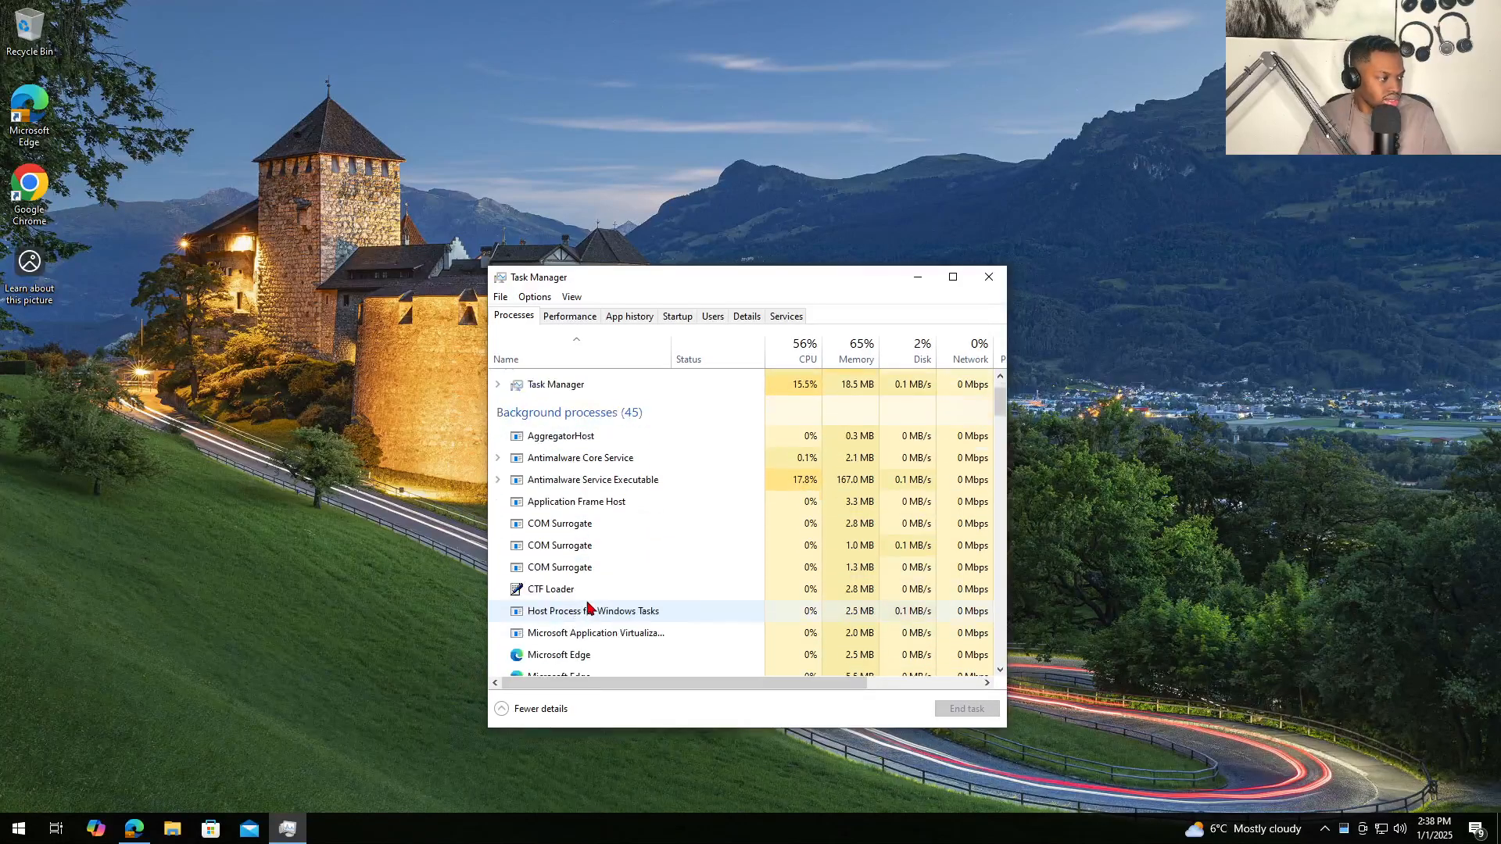
scroll(588, 607, down, 10)
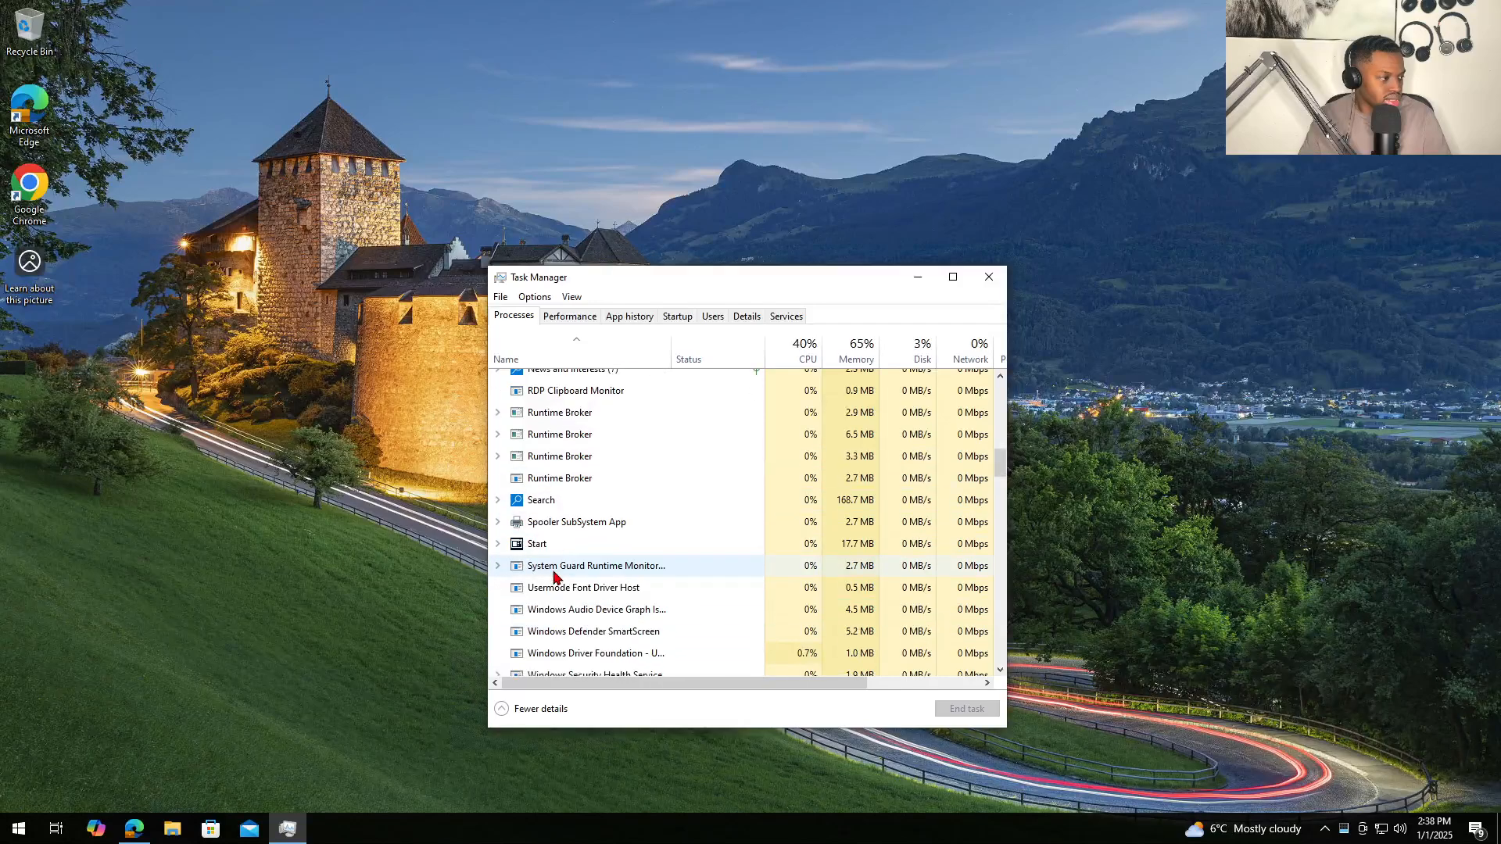
click(989, 277)
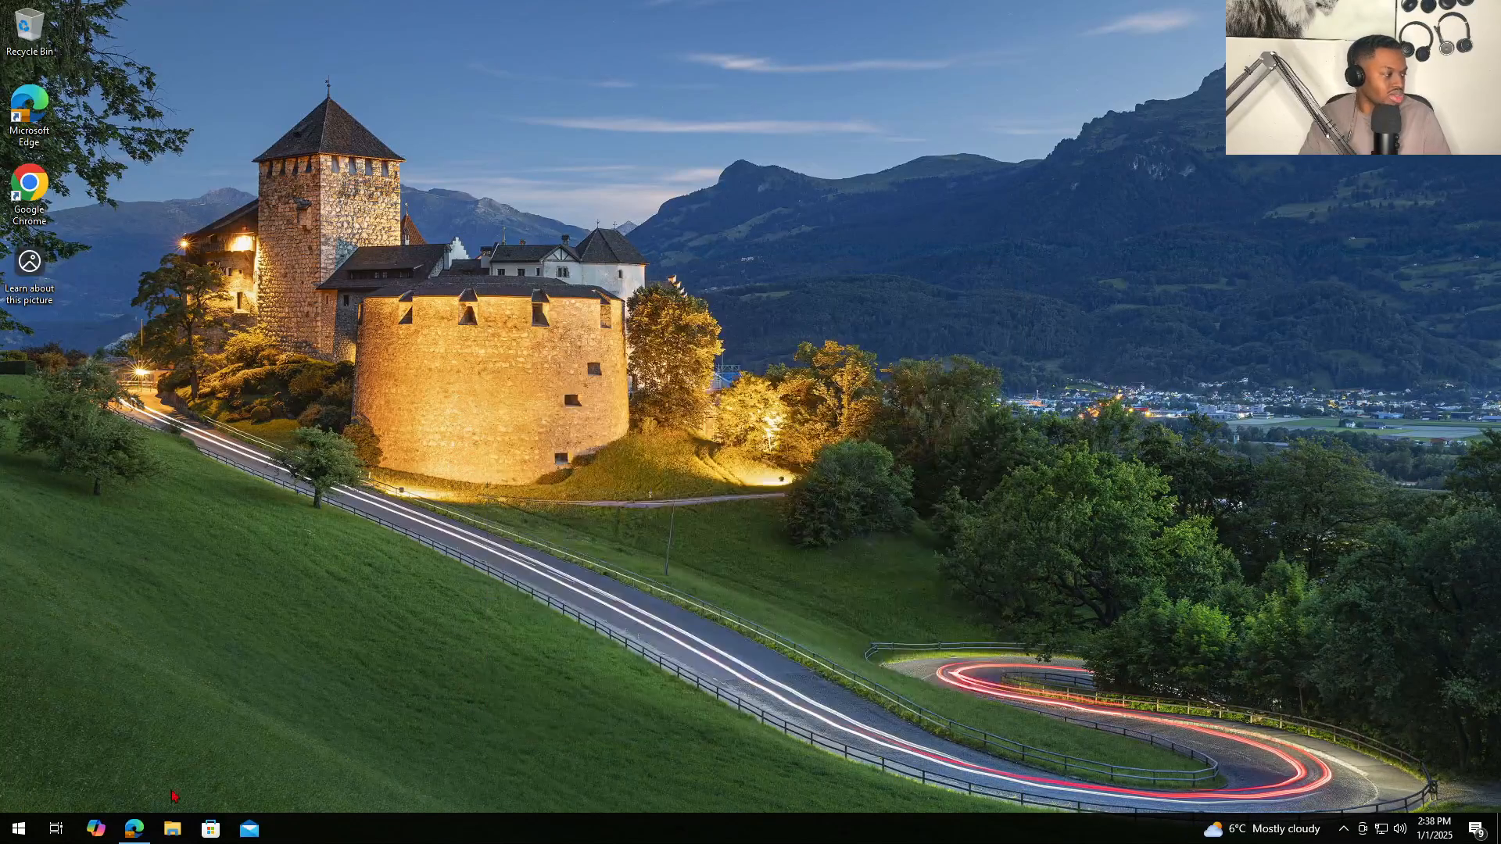
- Open a new File Explorer window at C:\Program Files
key(super+e)
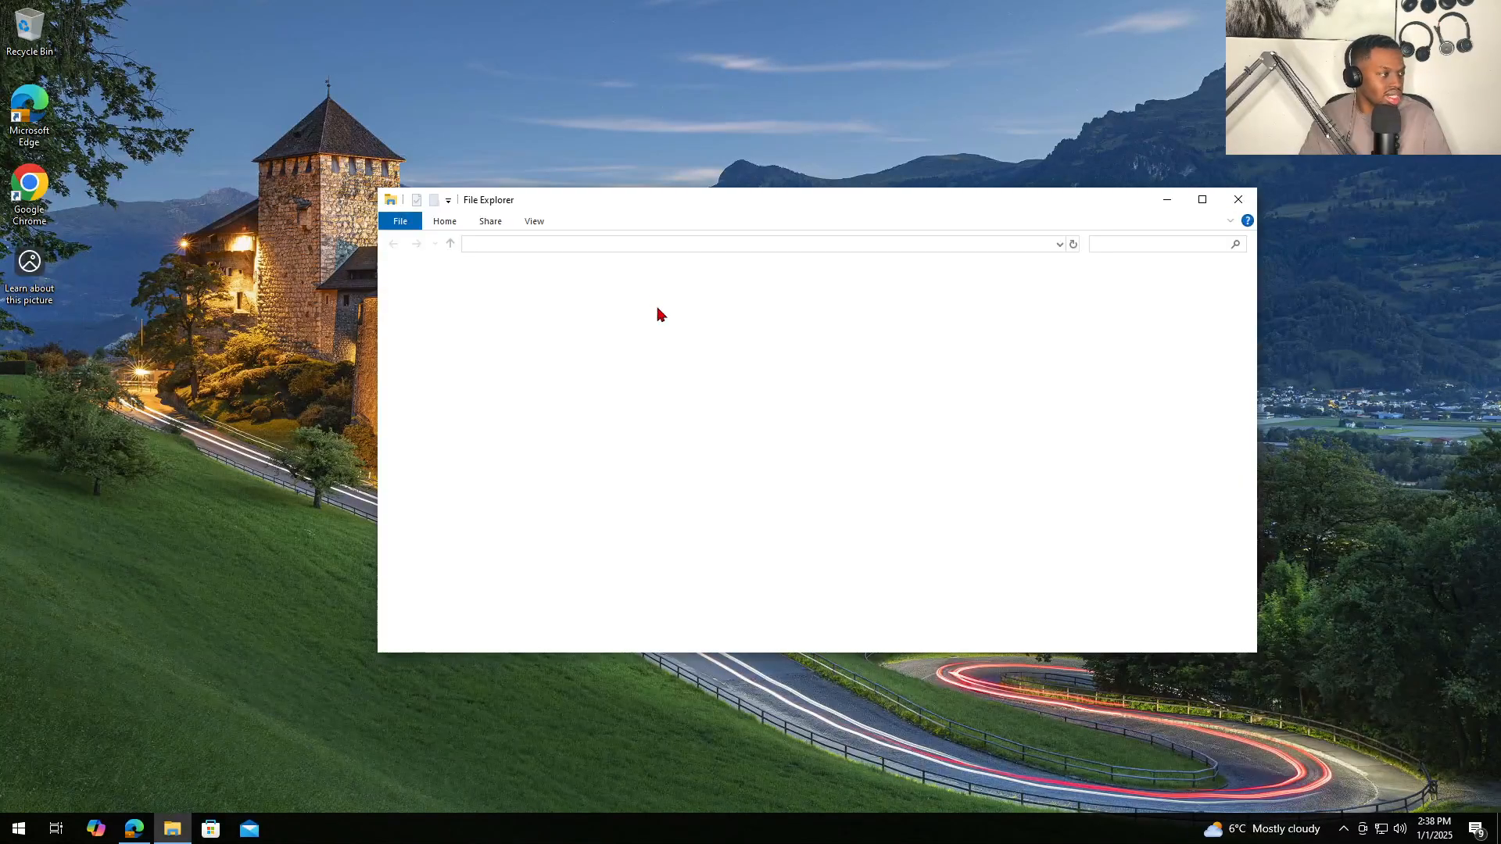
click(434, 481)
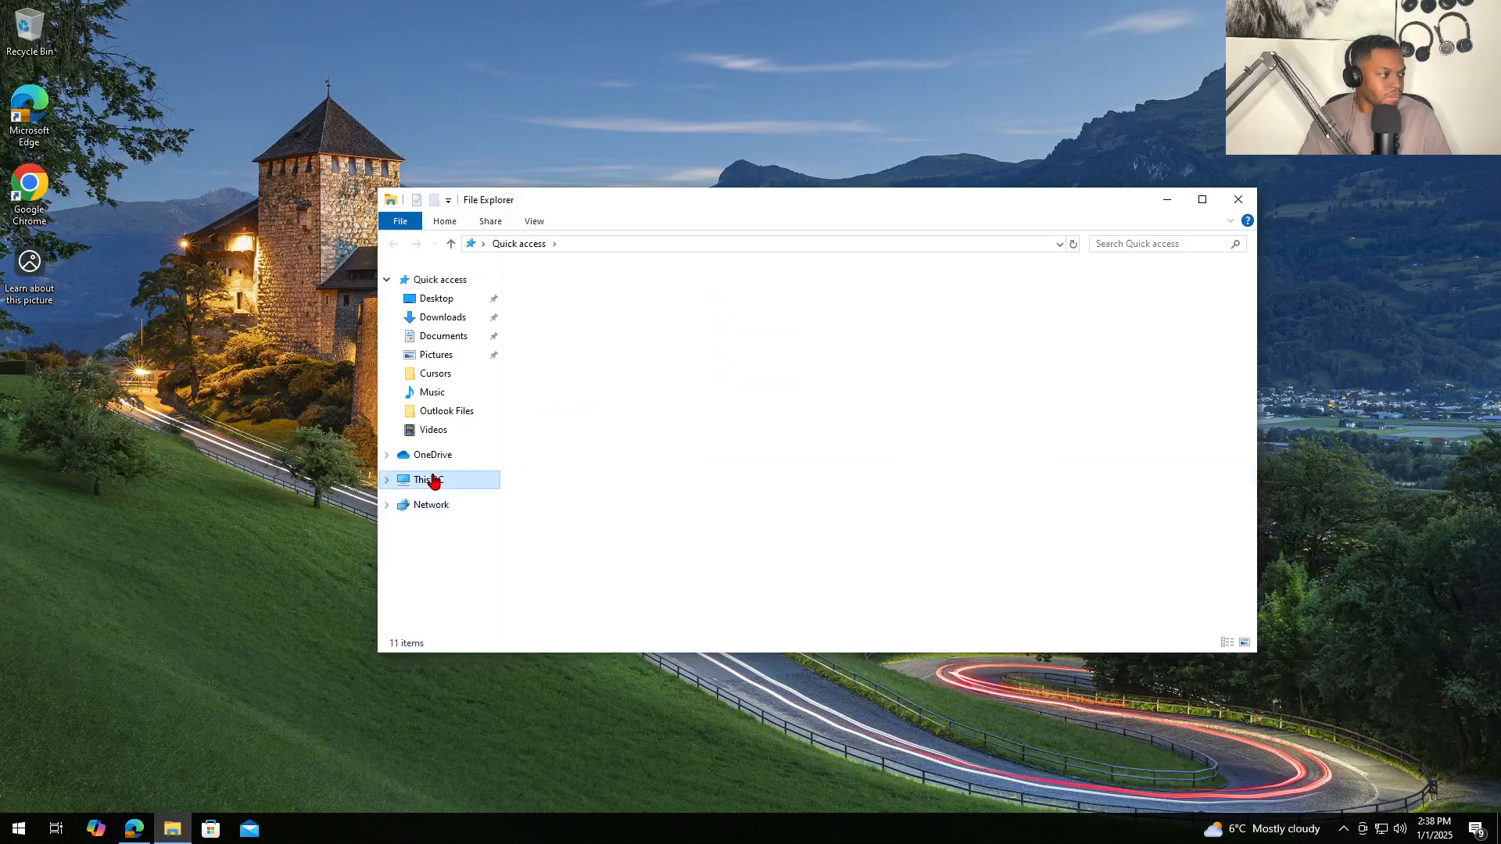
double_click(825, 481)
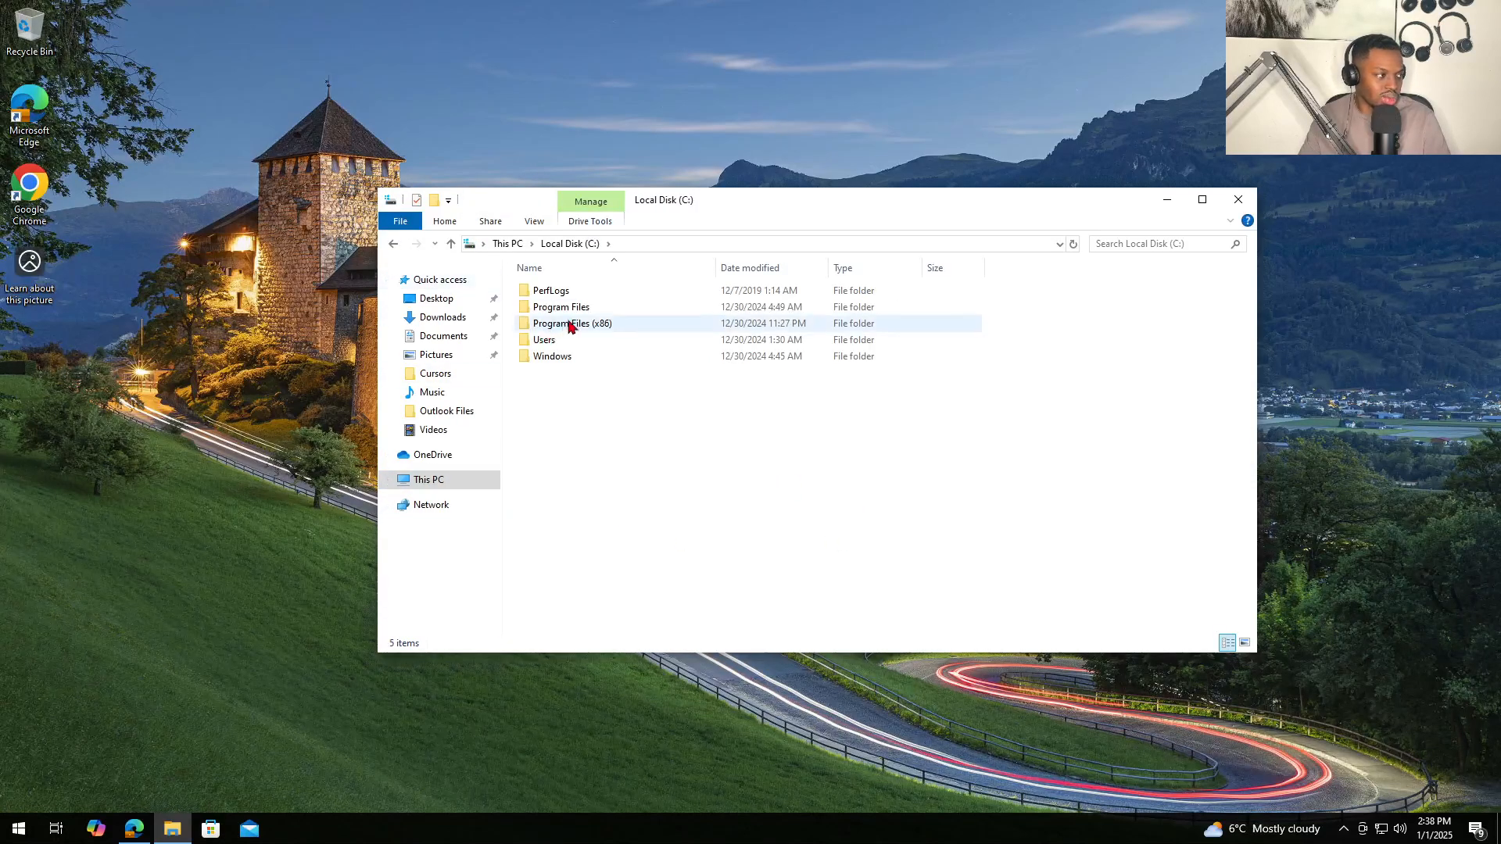
double_click(583, 310)
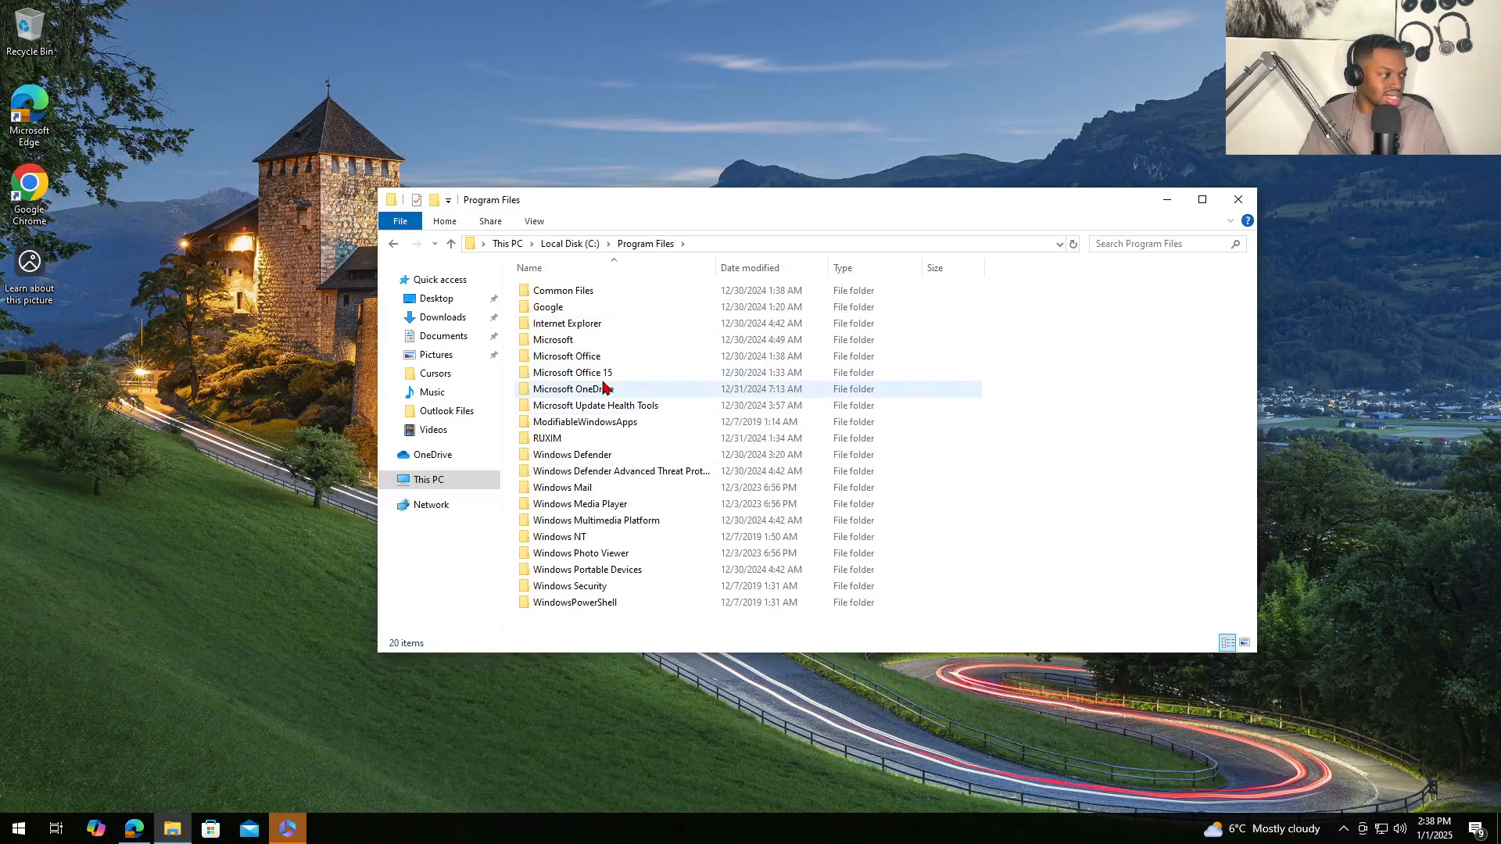
- Dismiss the inbox repair tool's 'Done repairing!' message and close the Mail window
click(286, 831)
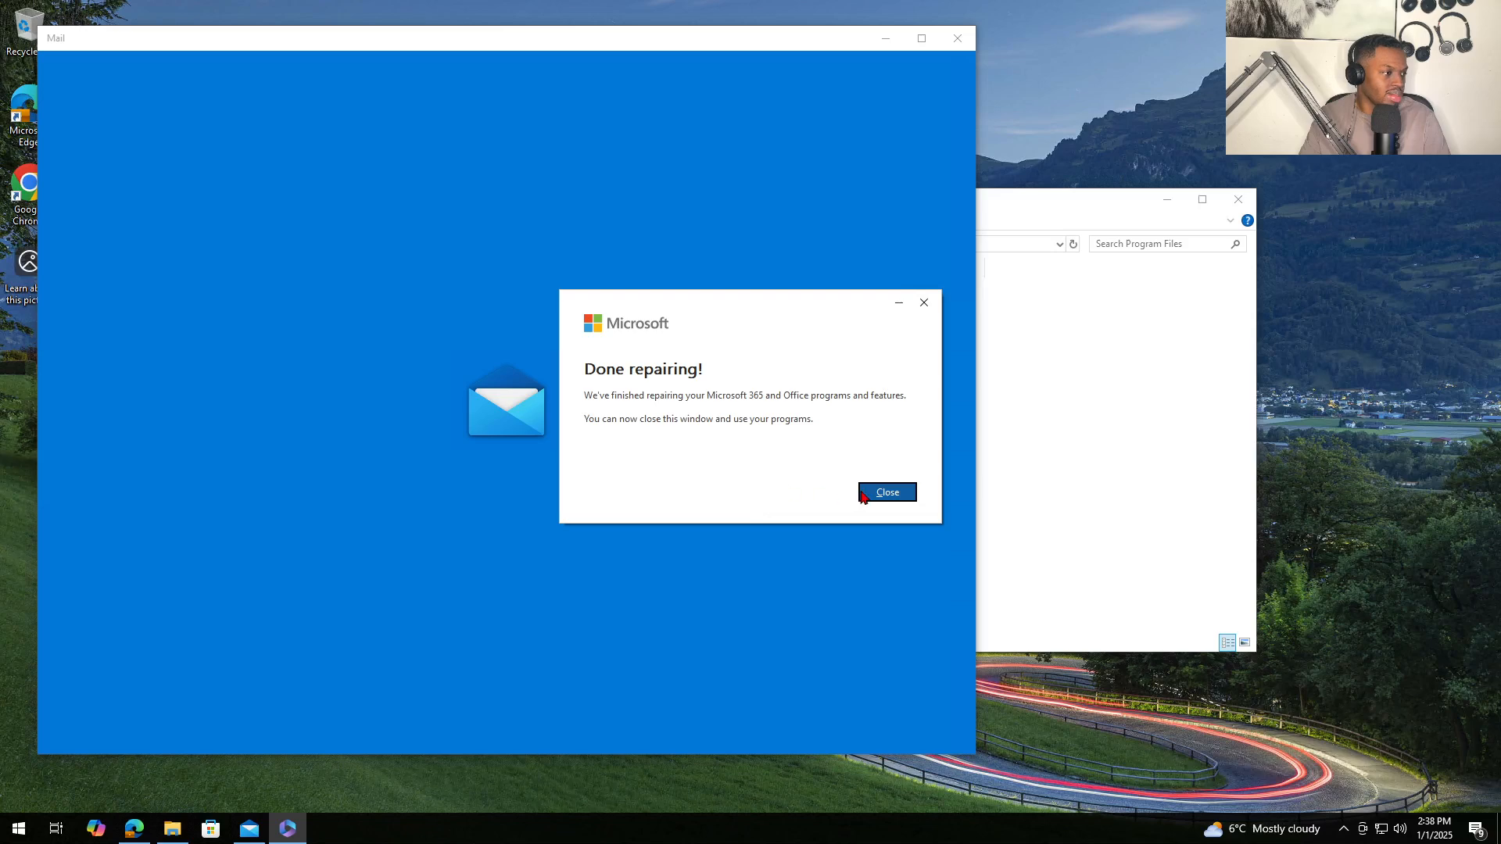
click(862, 497)
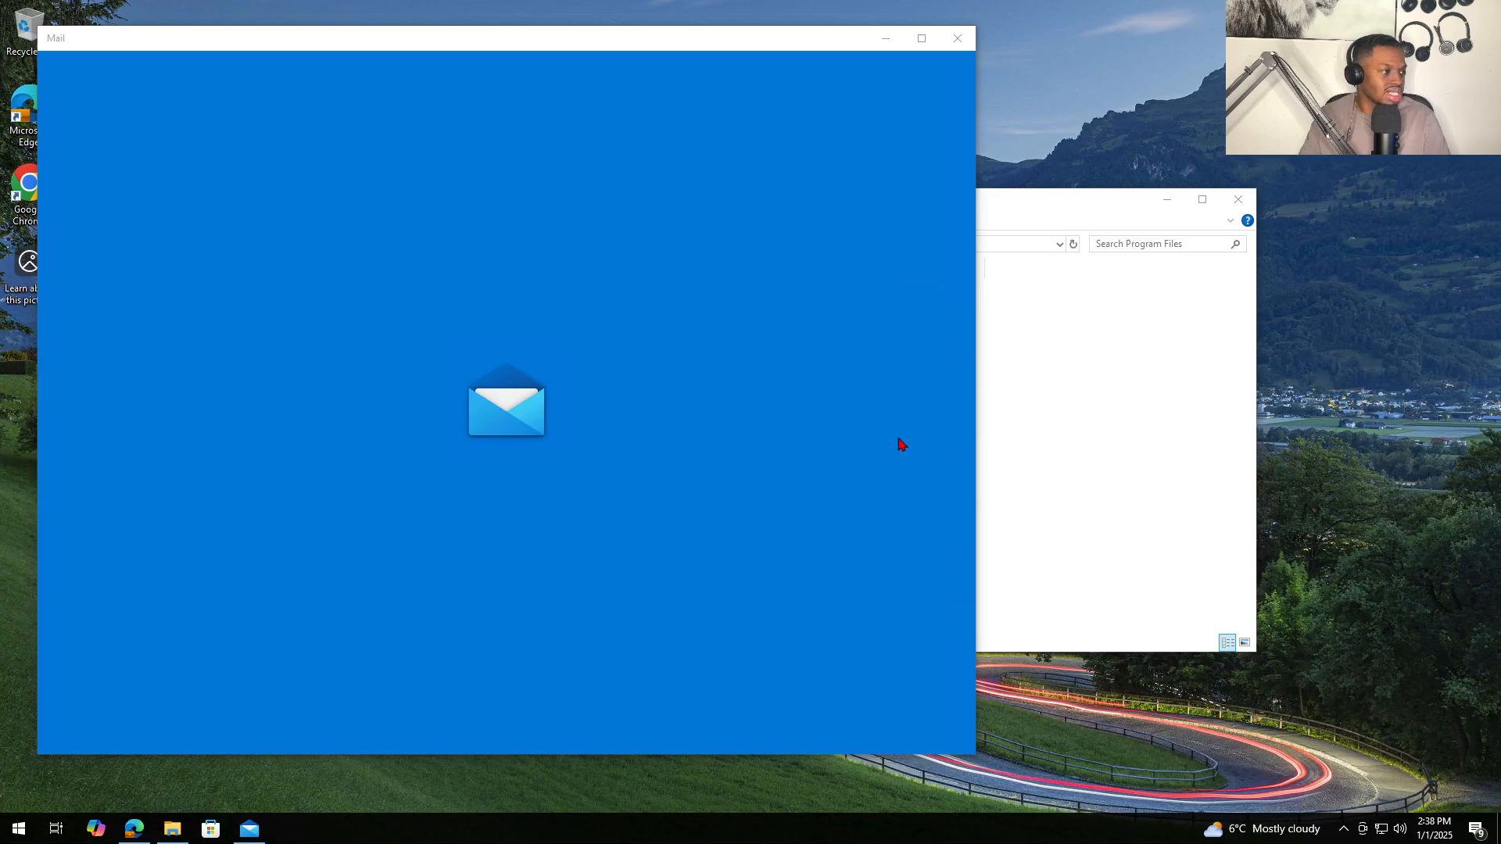
click(958, 38)
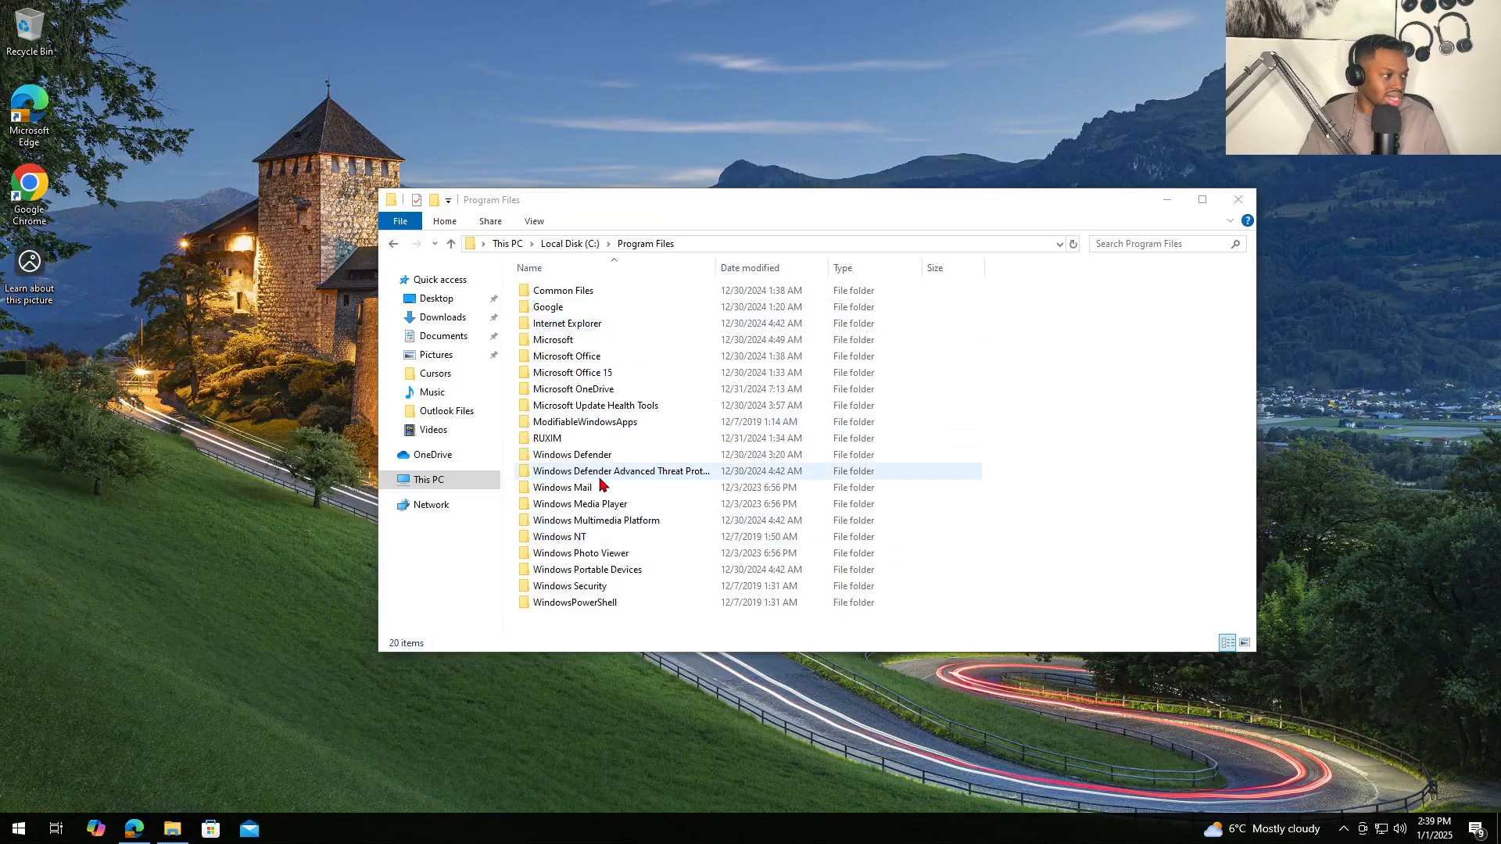
- Open Microsoft Office\root\Office16 and scroll down to the SCANPST application
click(604, 371)
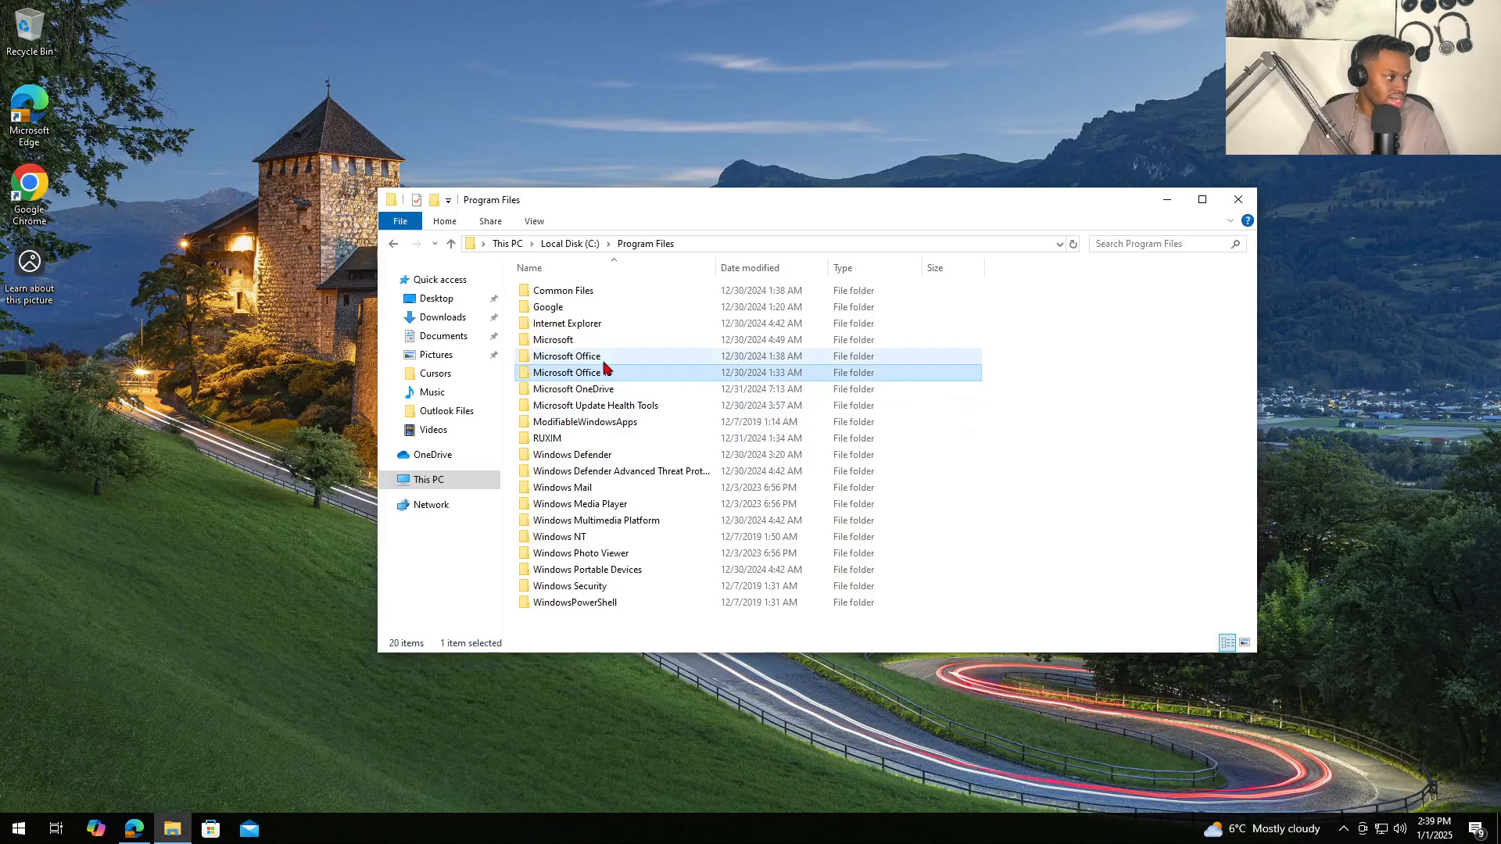
double_click(603, 361)
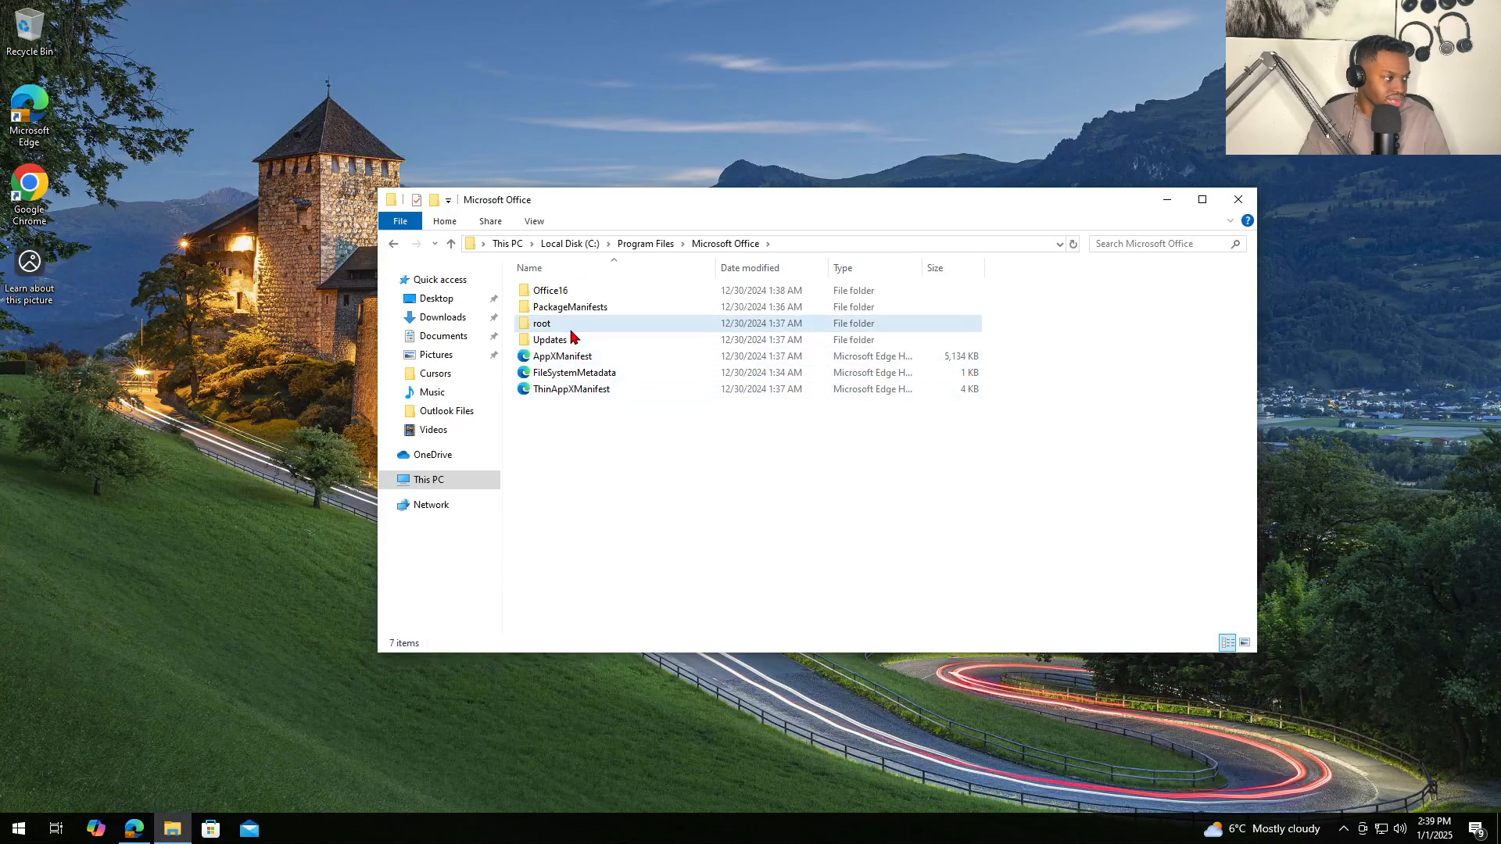
double_click(571, 329)
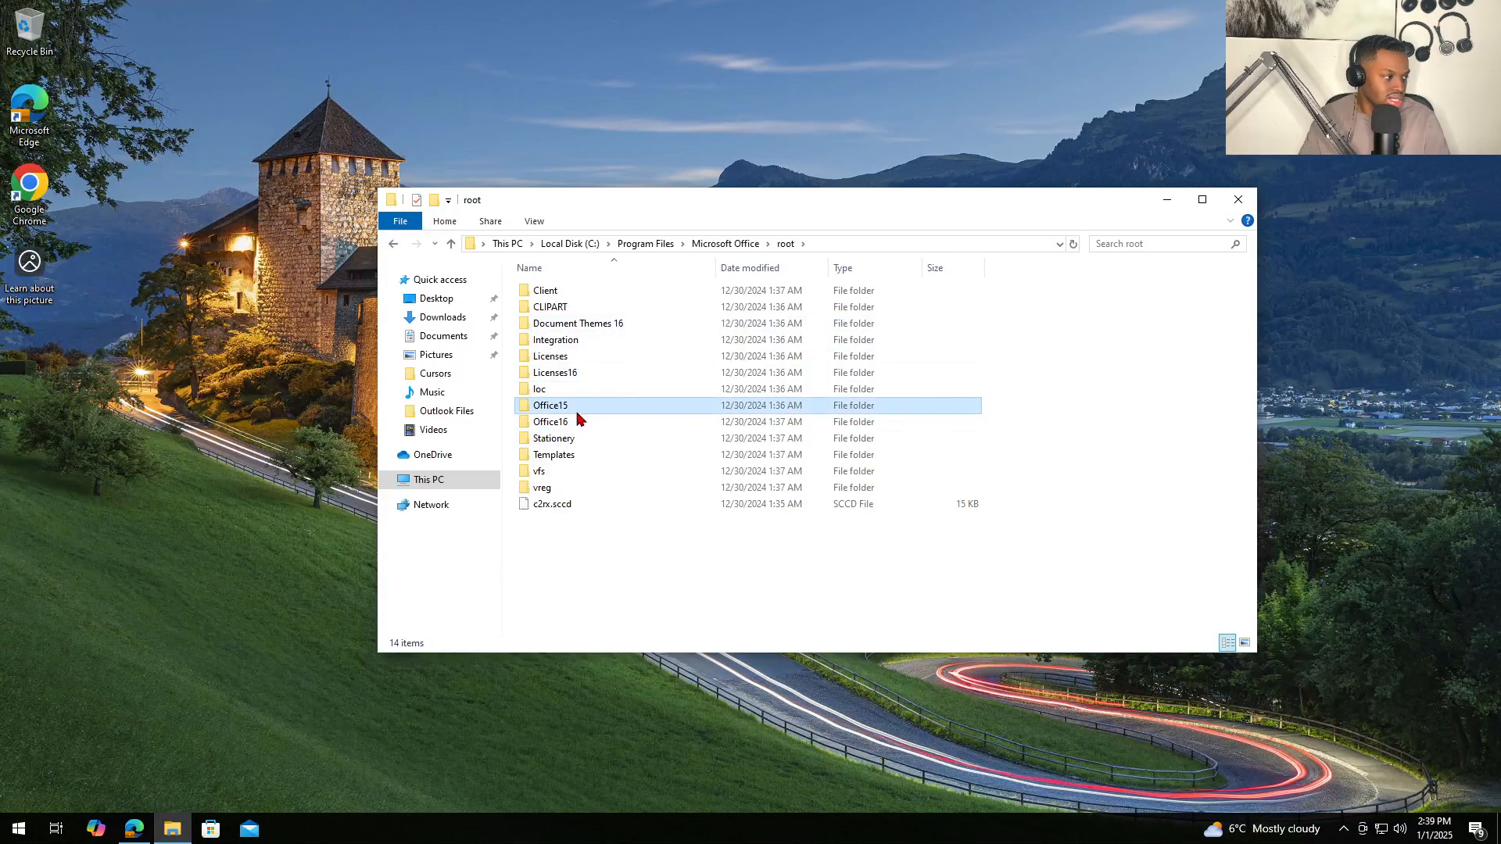
double_click(574, 423)
scroll(617, 469, down, 5)
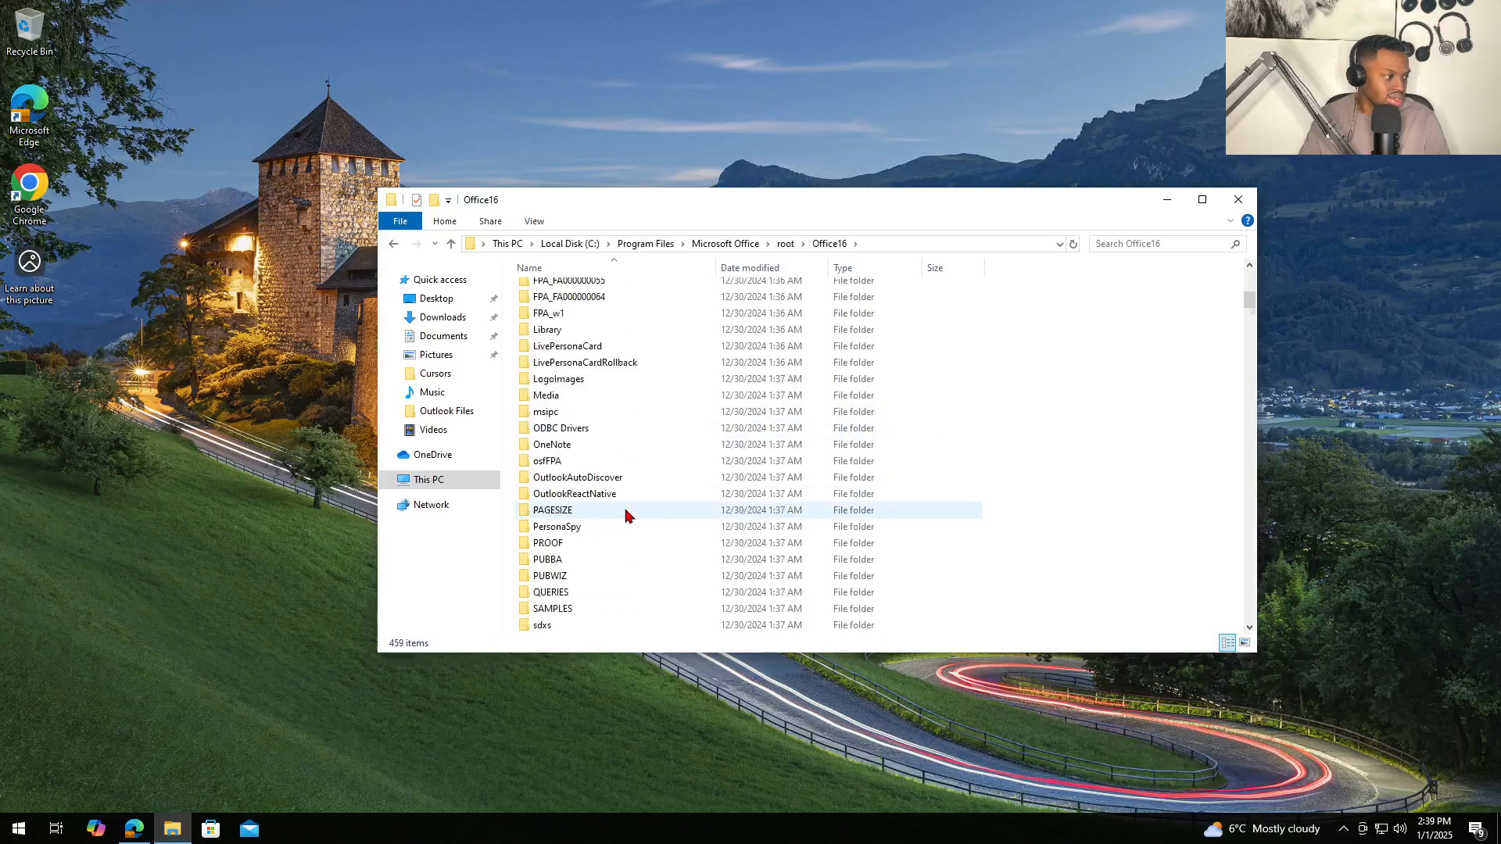
scroll(625, 514, down, 20)
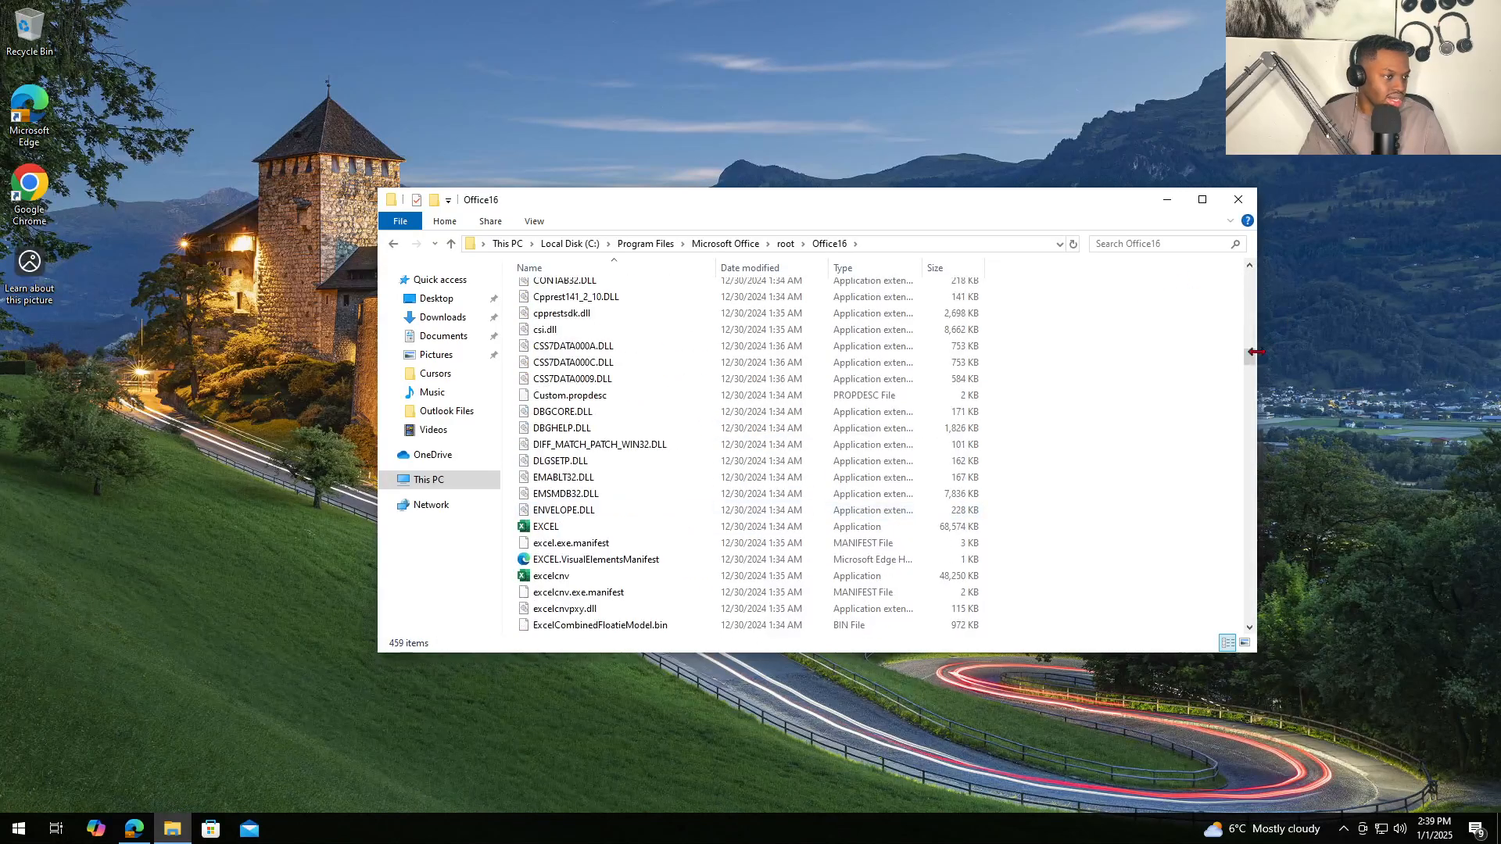
drag(1251, 353, 1219, 591)
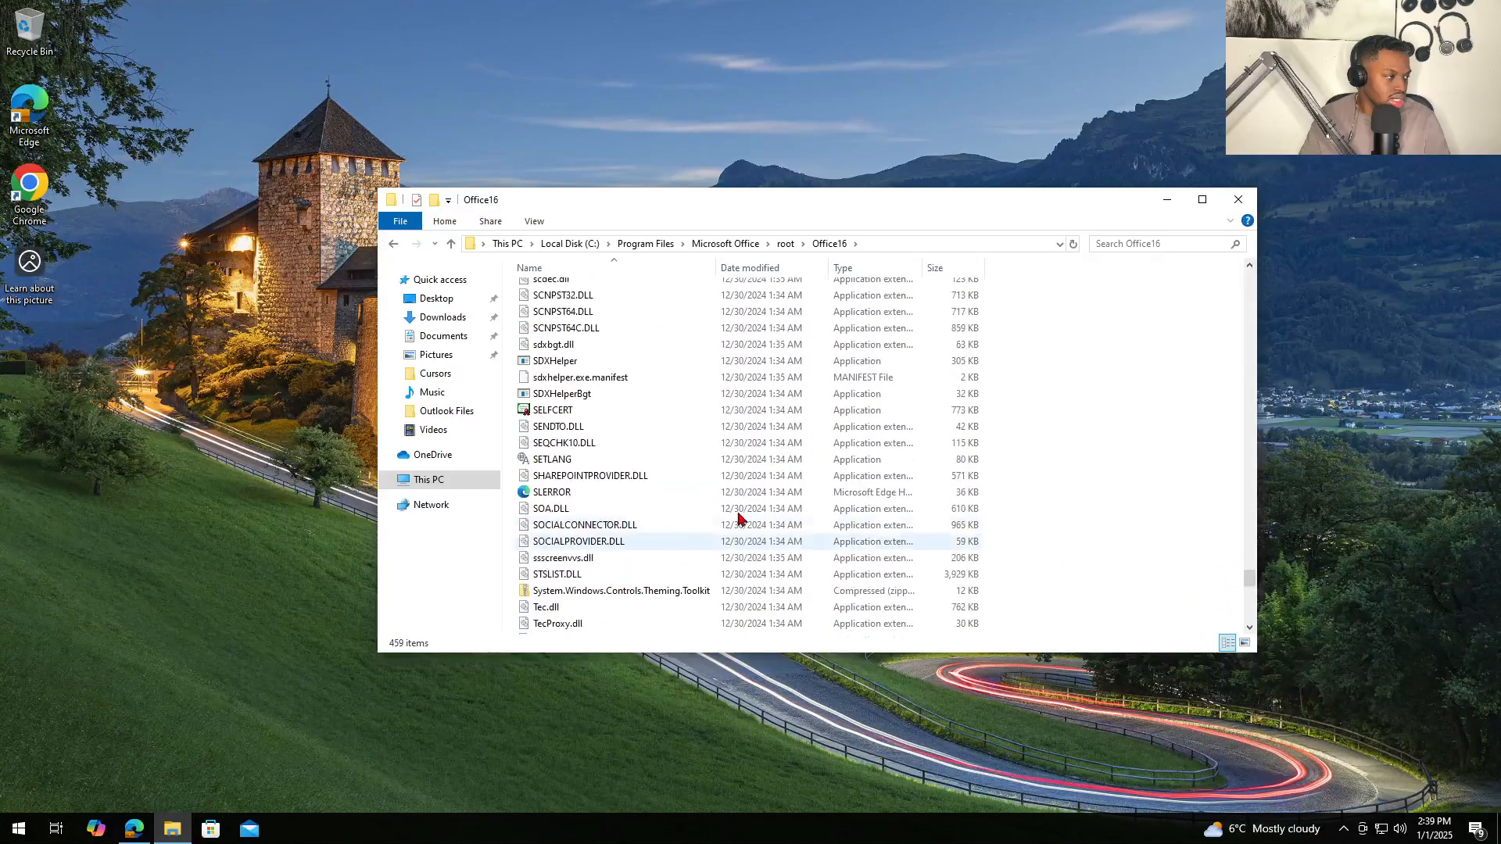
scroll(540, 390, up, 2)
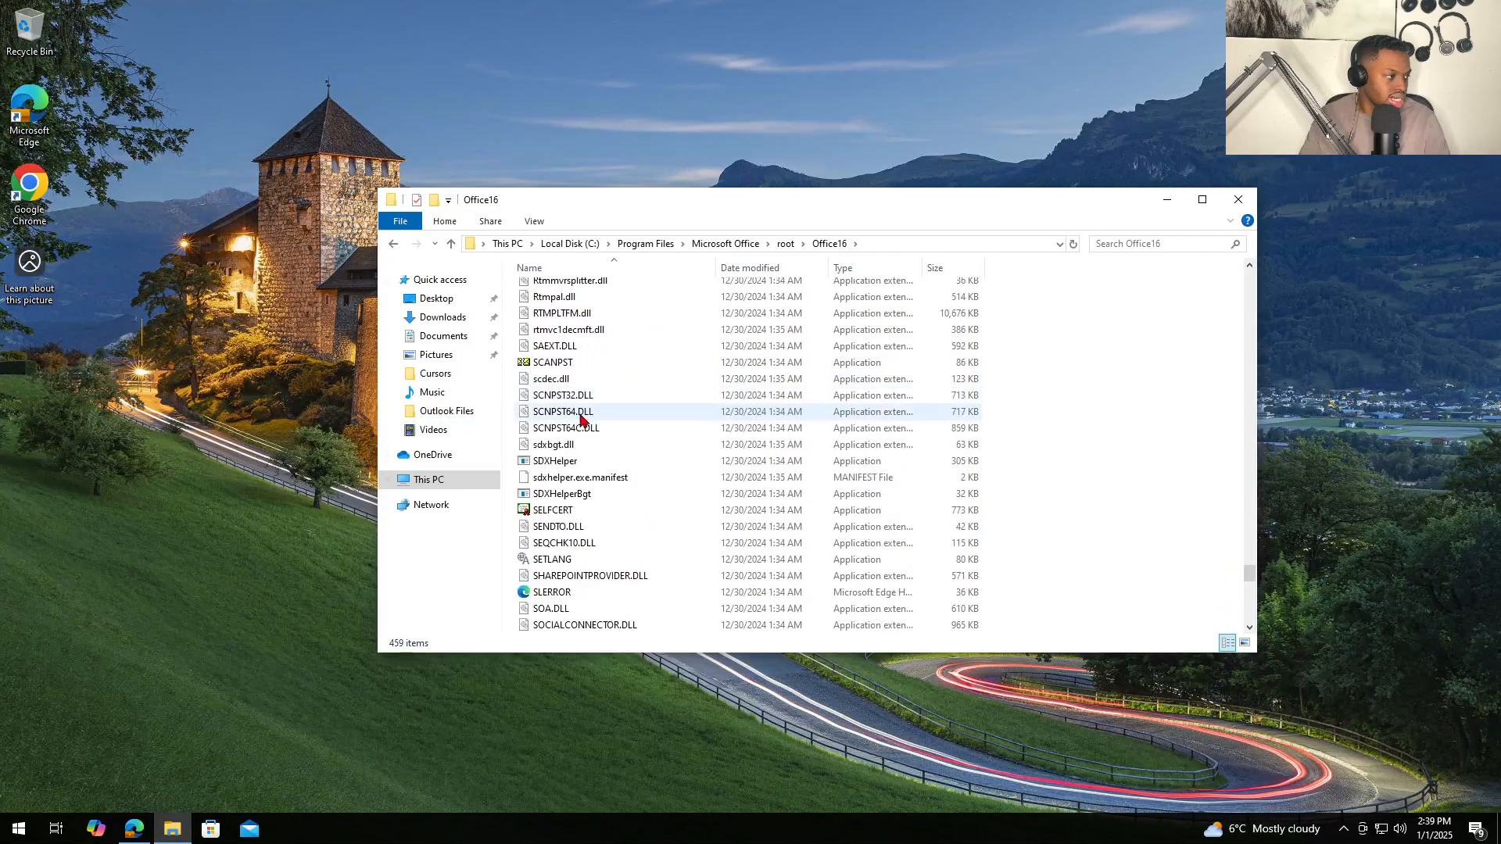
- Run SCANPST on the TEST MAILBOX Outlook data file to check it for errors
double_click(588, 364)
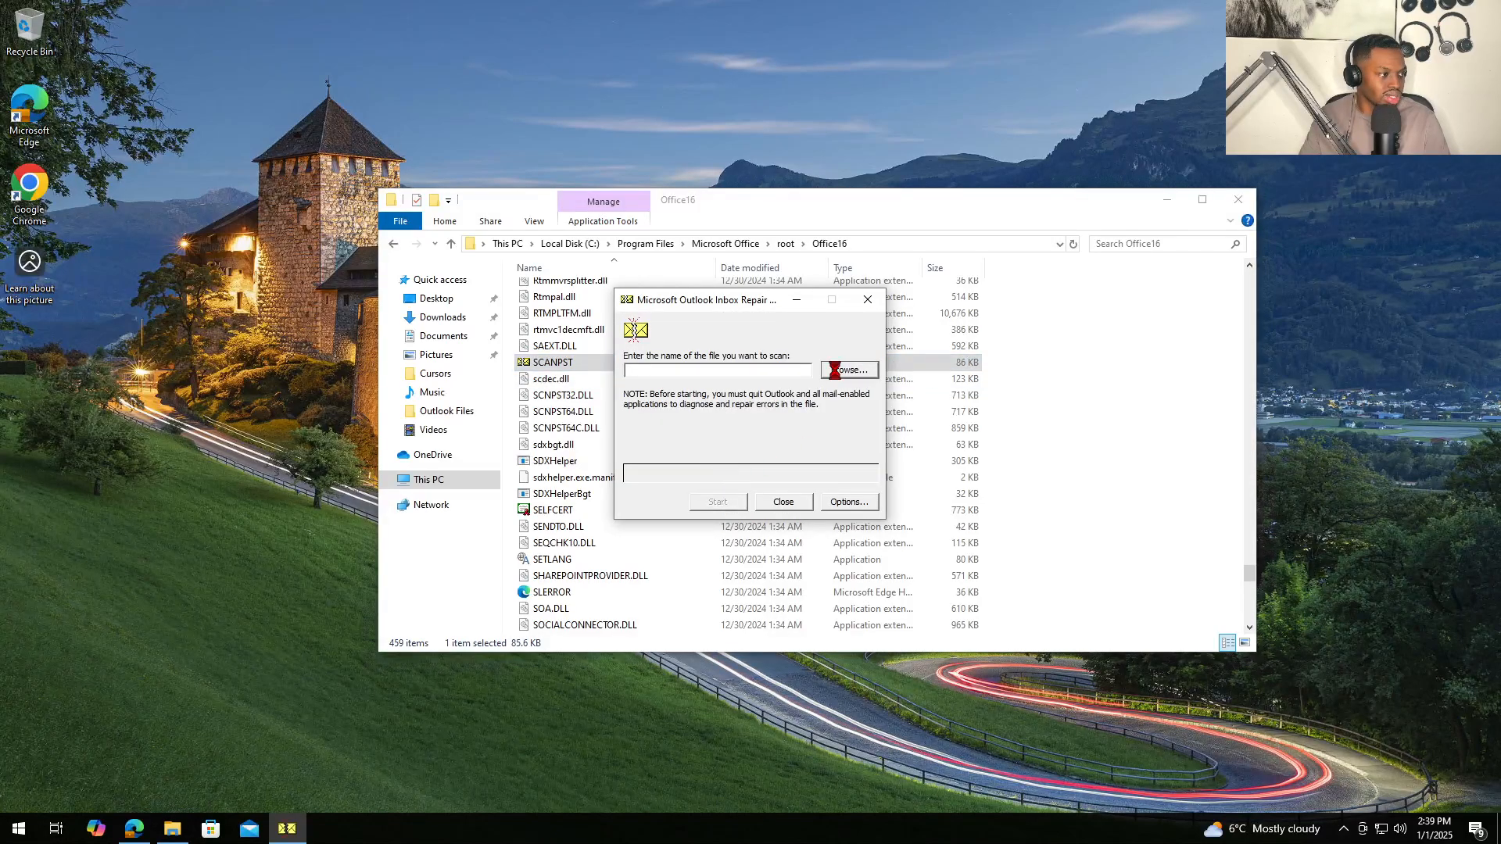
click(835, 370)
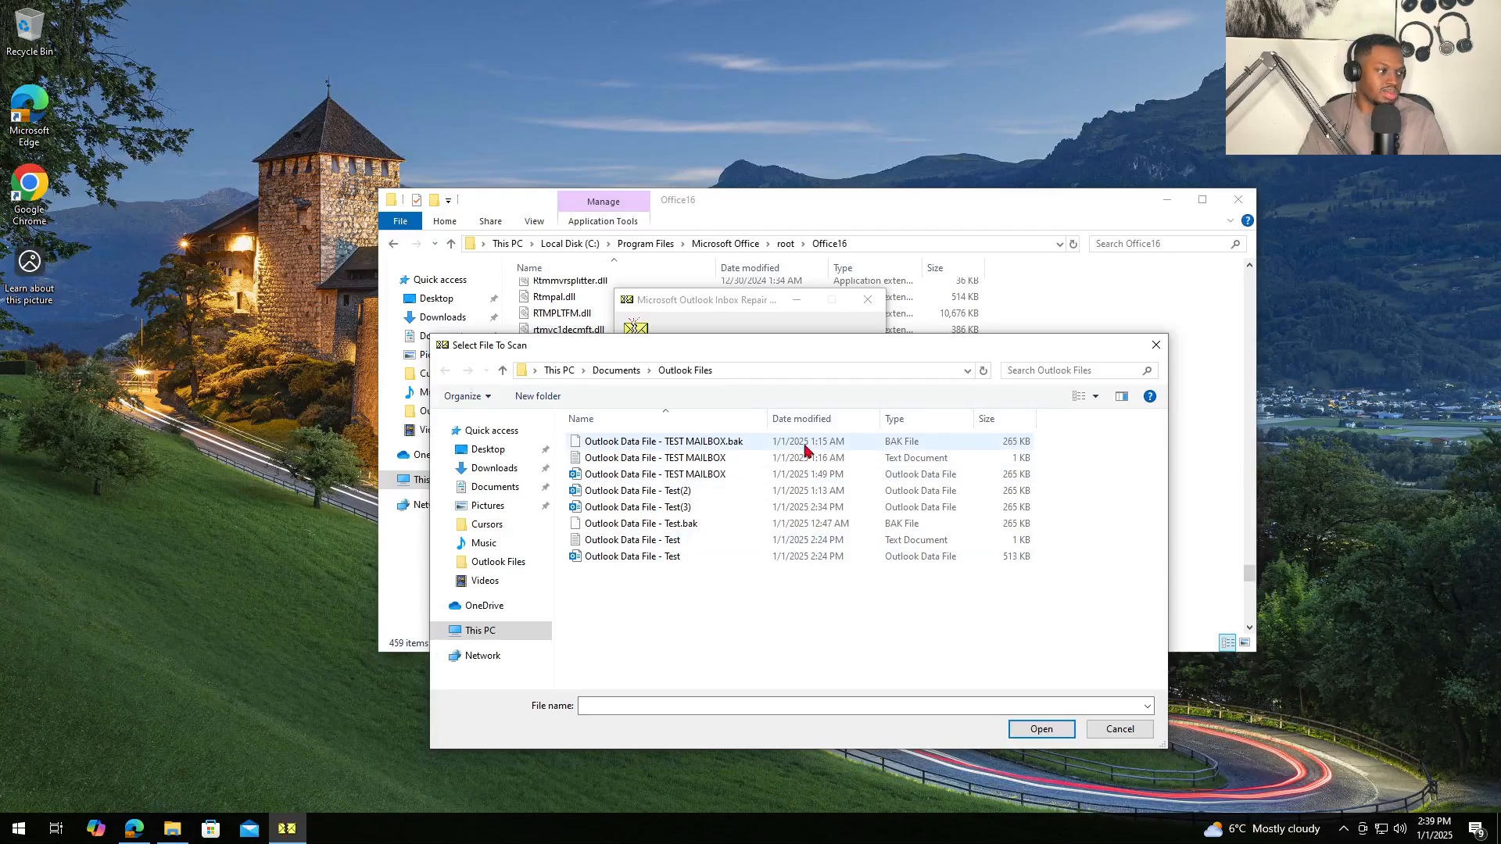
click(709, 473)
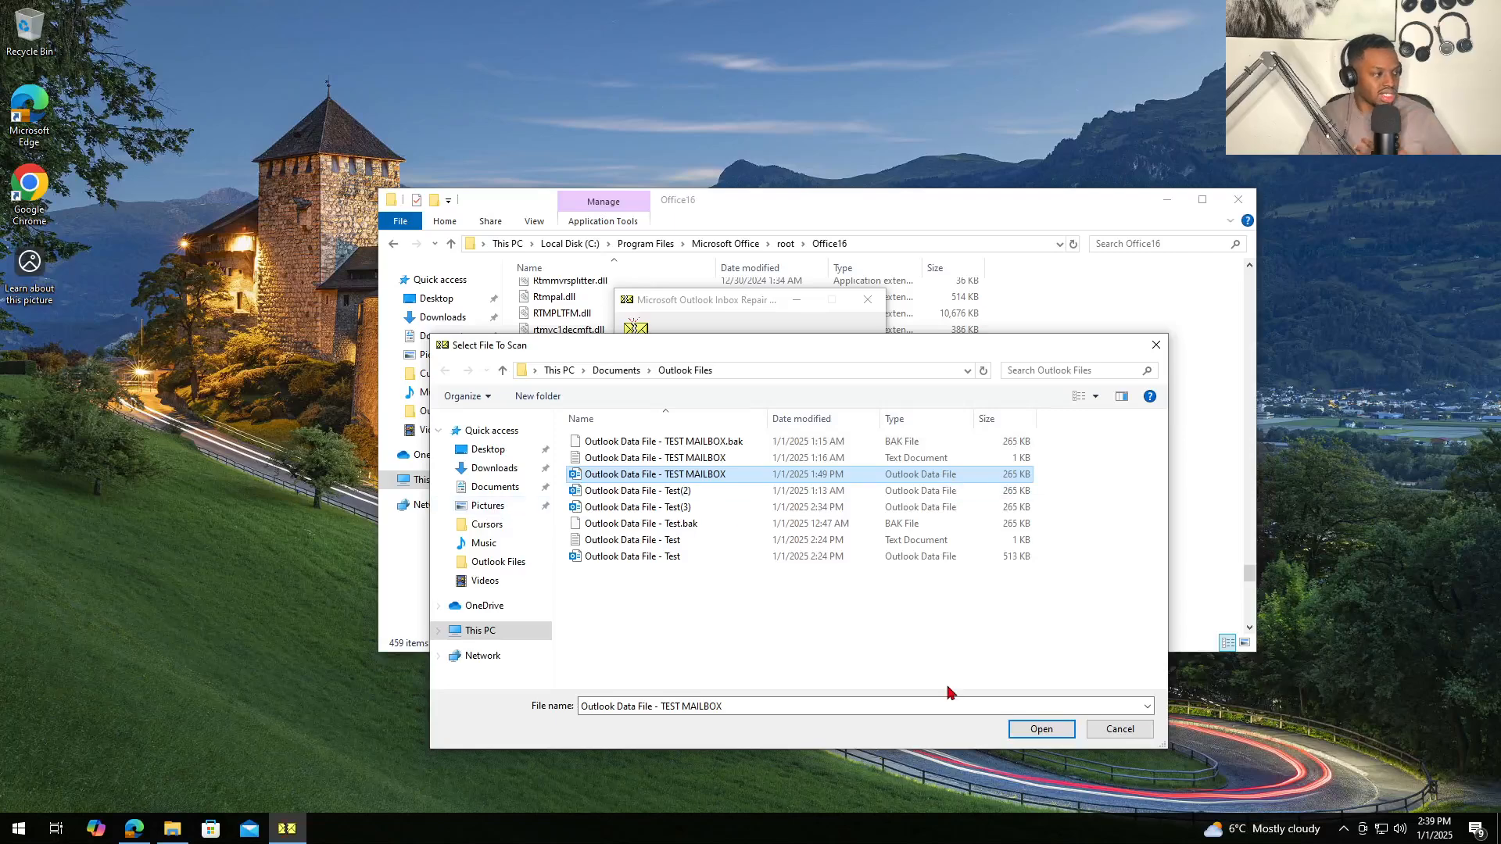
click(1030, 733)
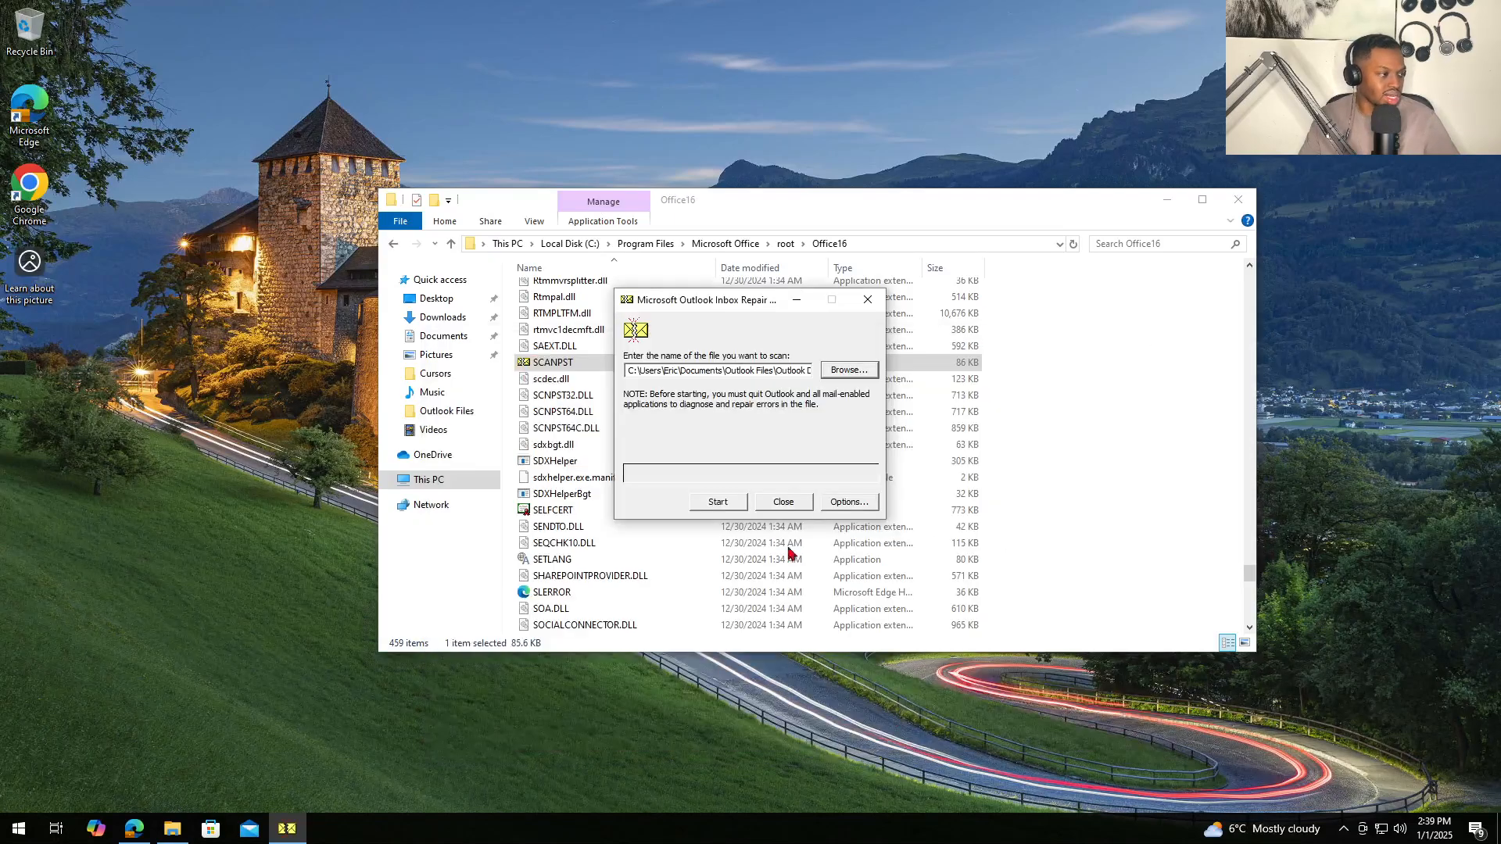
click(718, 503)
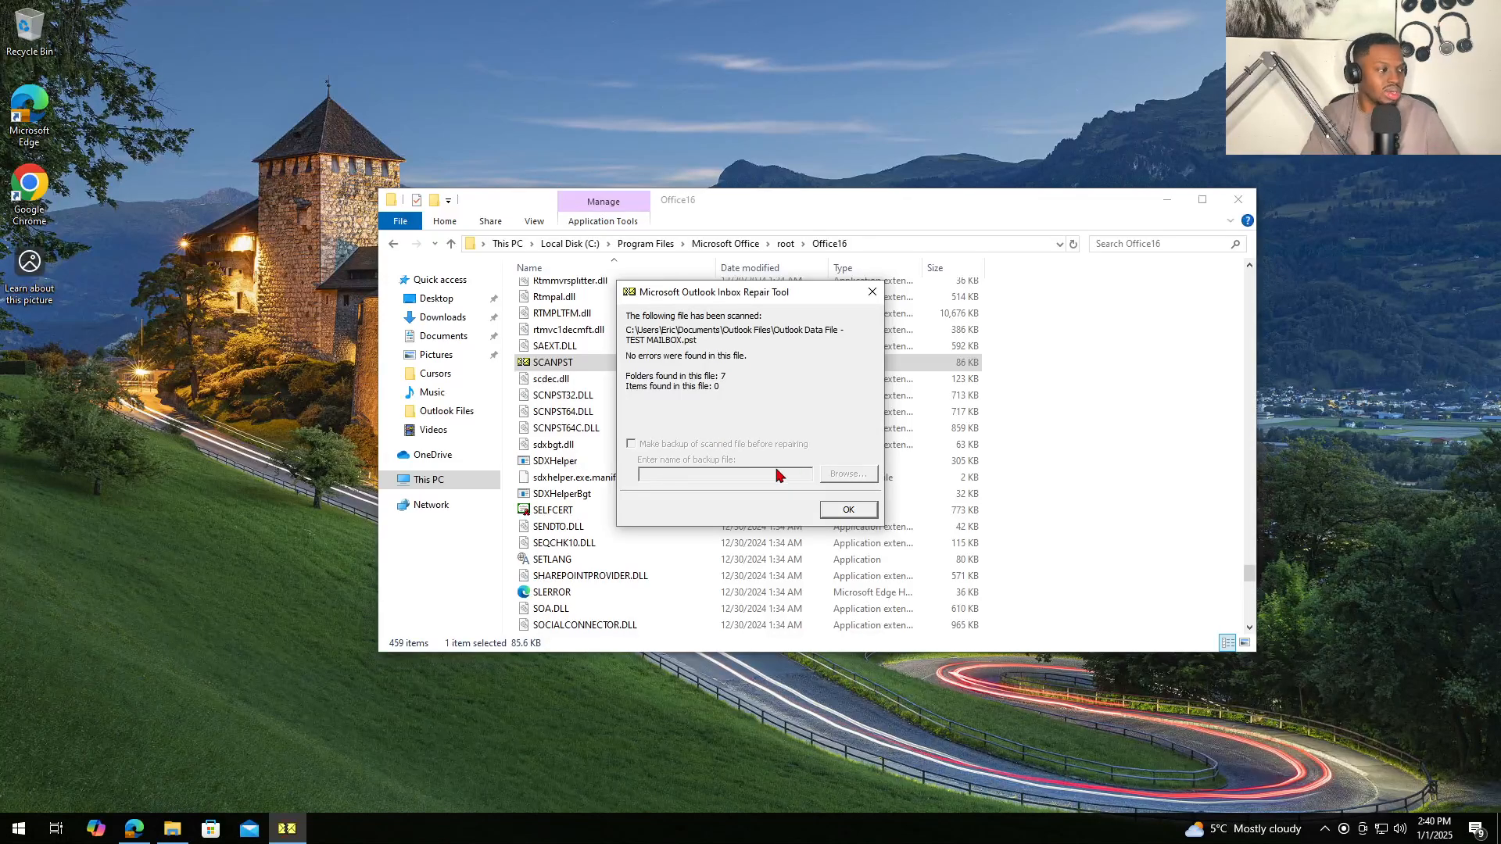
- Dismiss the no-errors scan result, close the Office16 folder, and open Control Panel
click(830, 512)
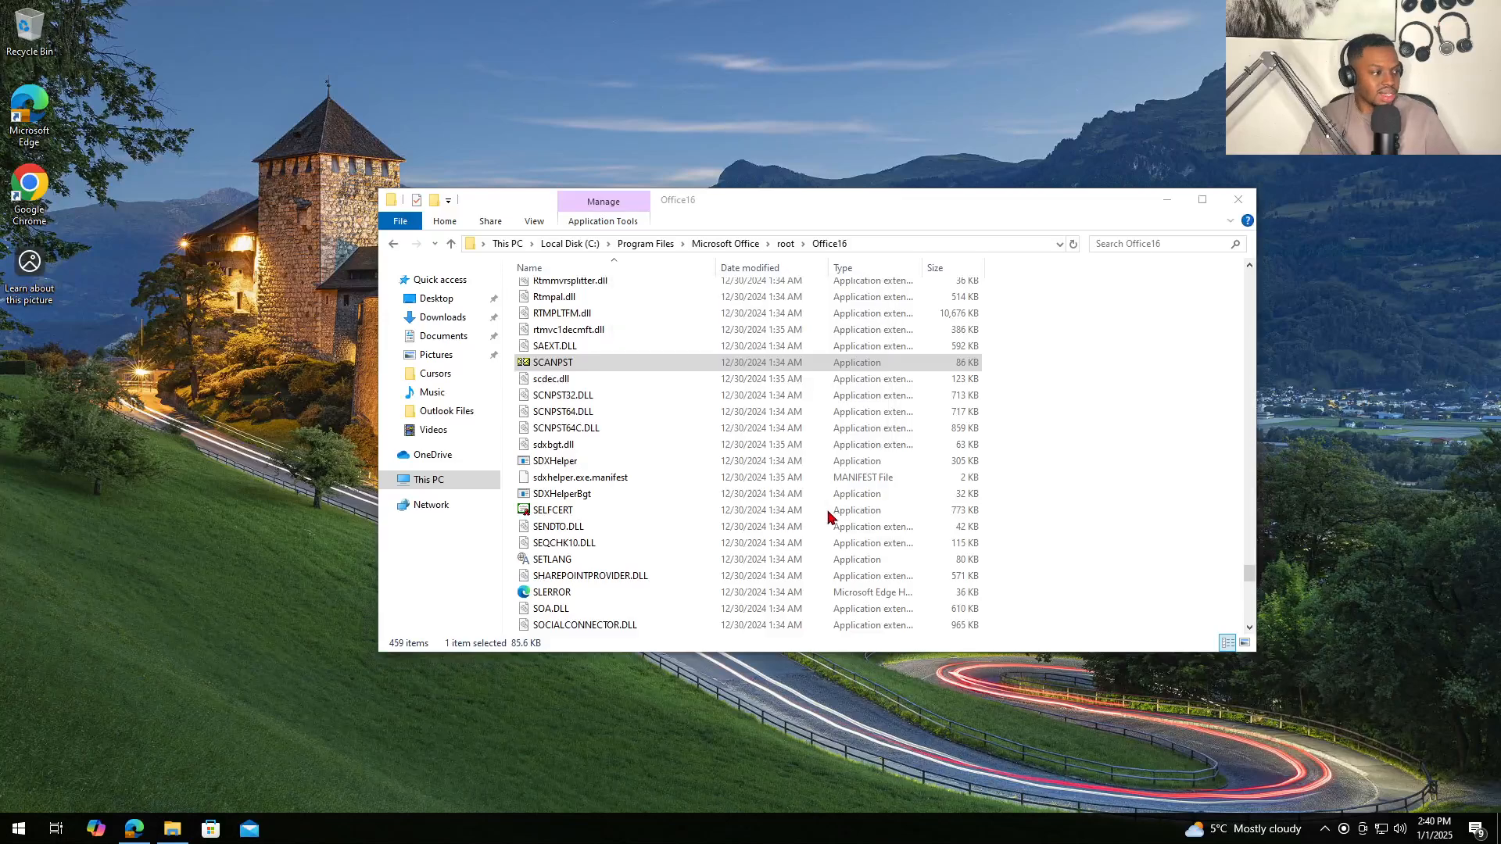
click(1249, 201)
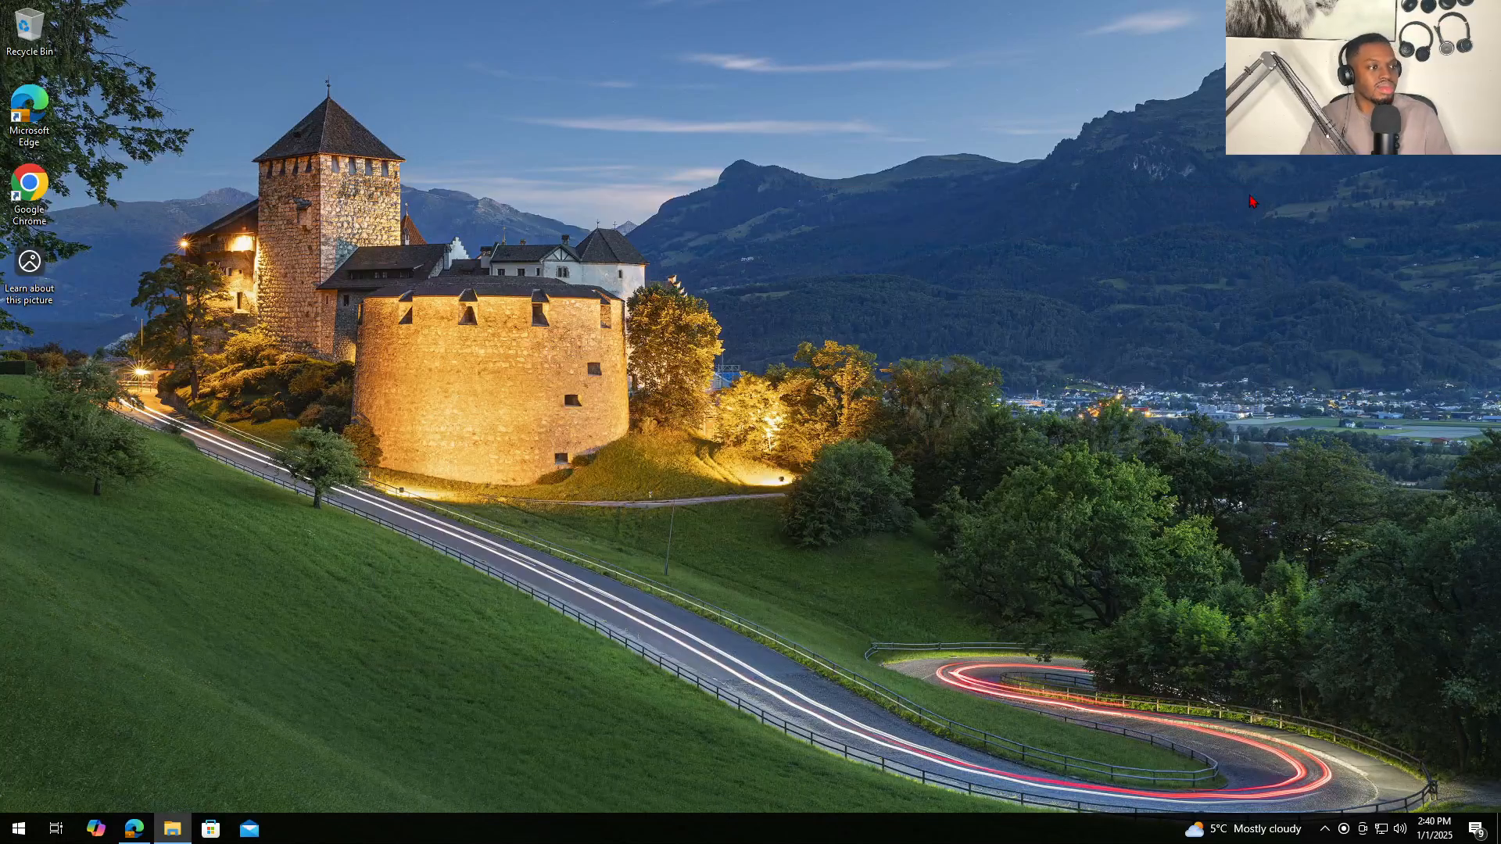
click(18, 829)
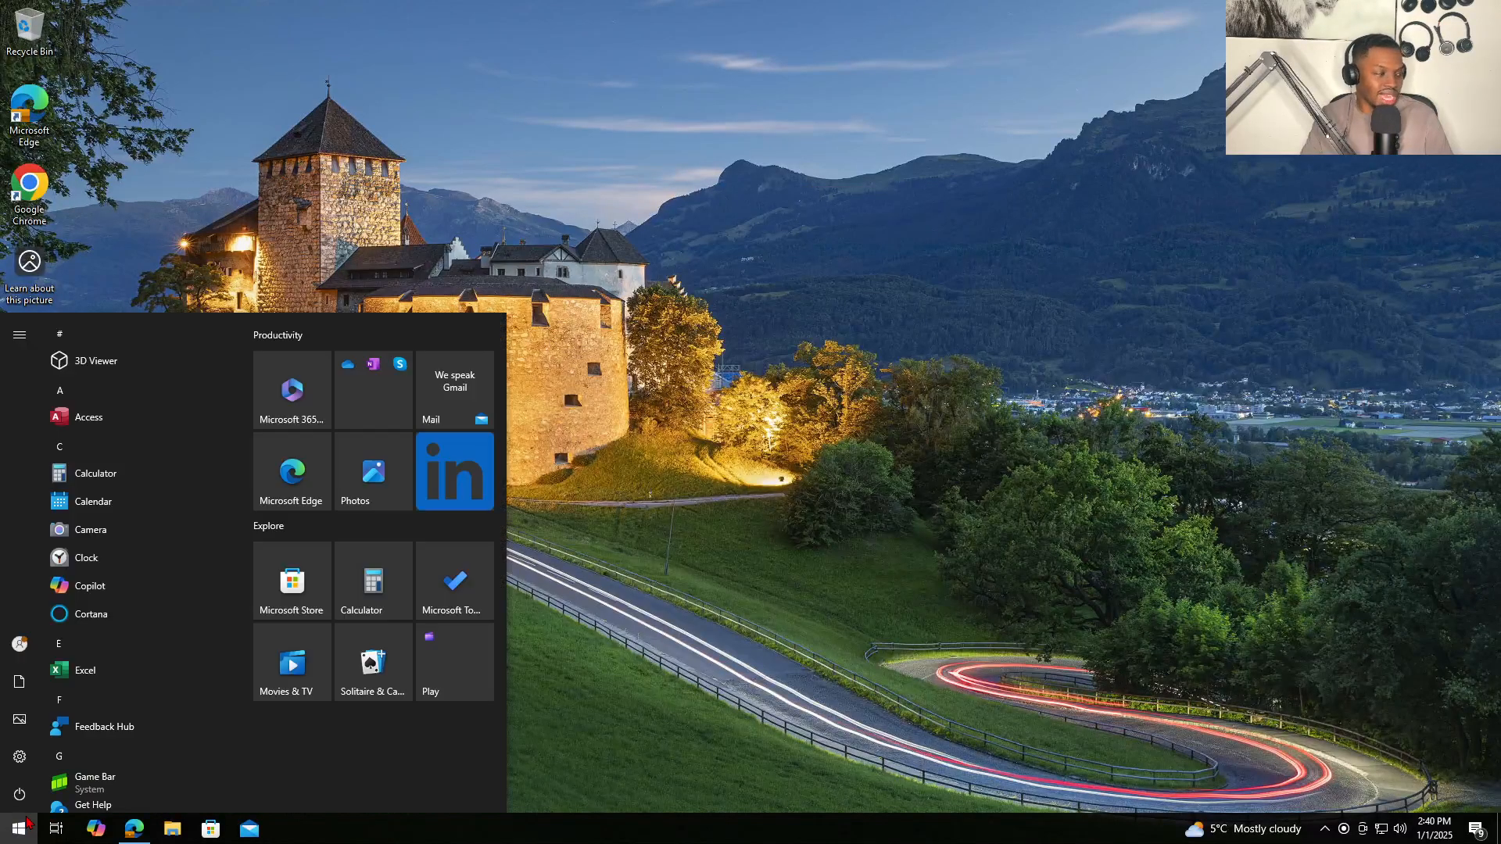
text(cn)
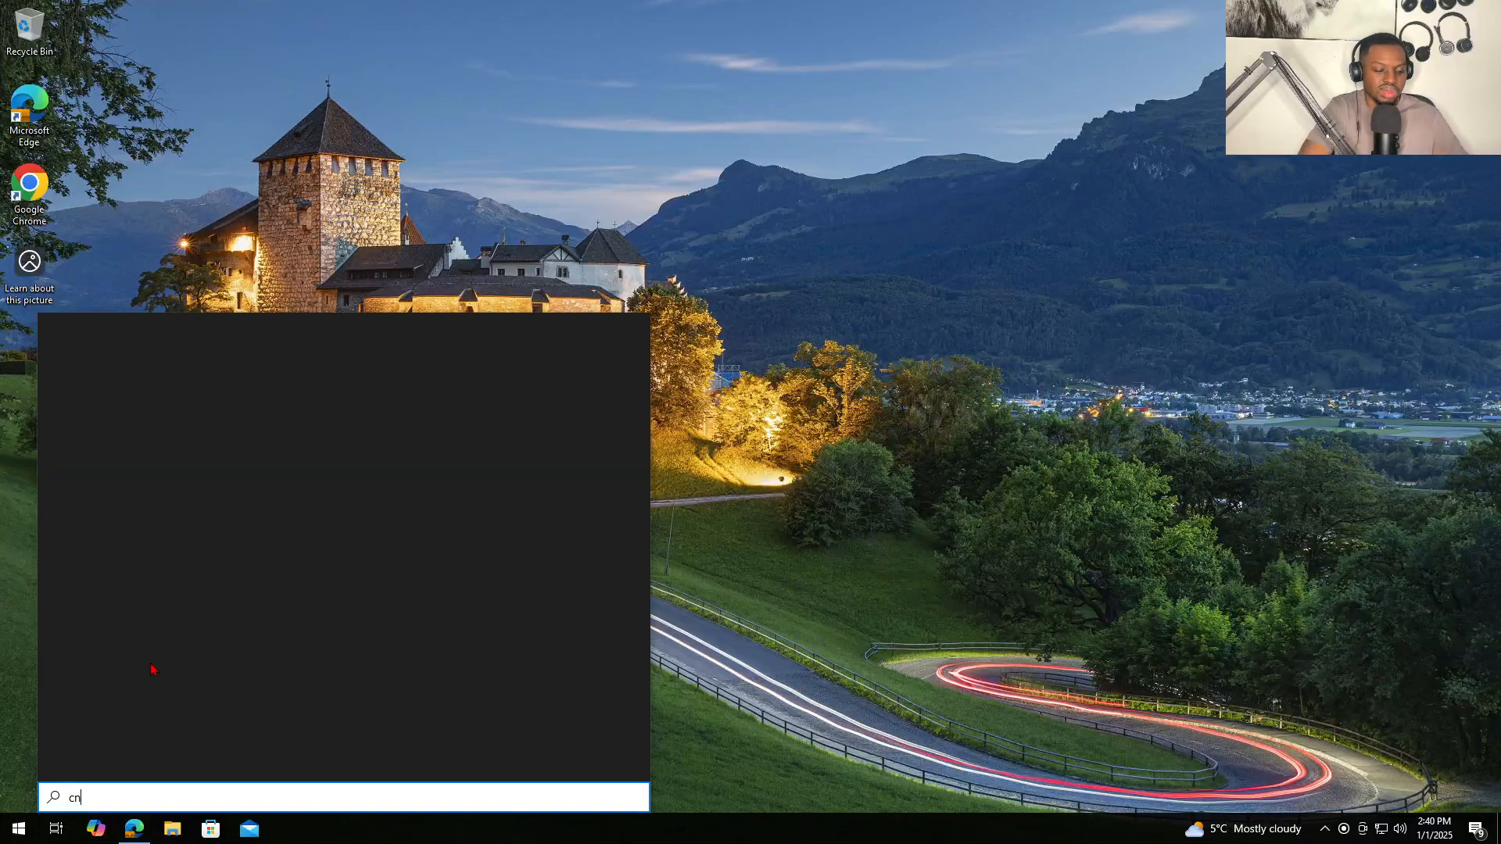
text(otrol)
key(BackSpace)
key(BackSpace)
key(BackSpace)
key(BackSpace)
key(BackSpace)
key(BackSpace)
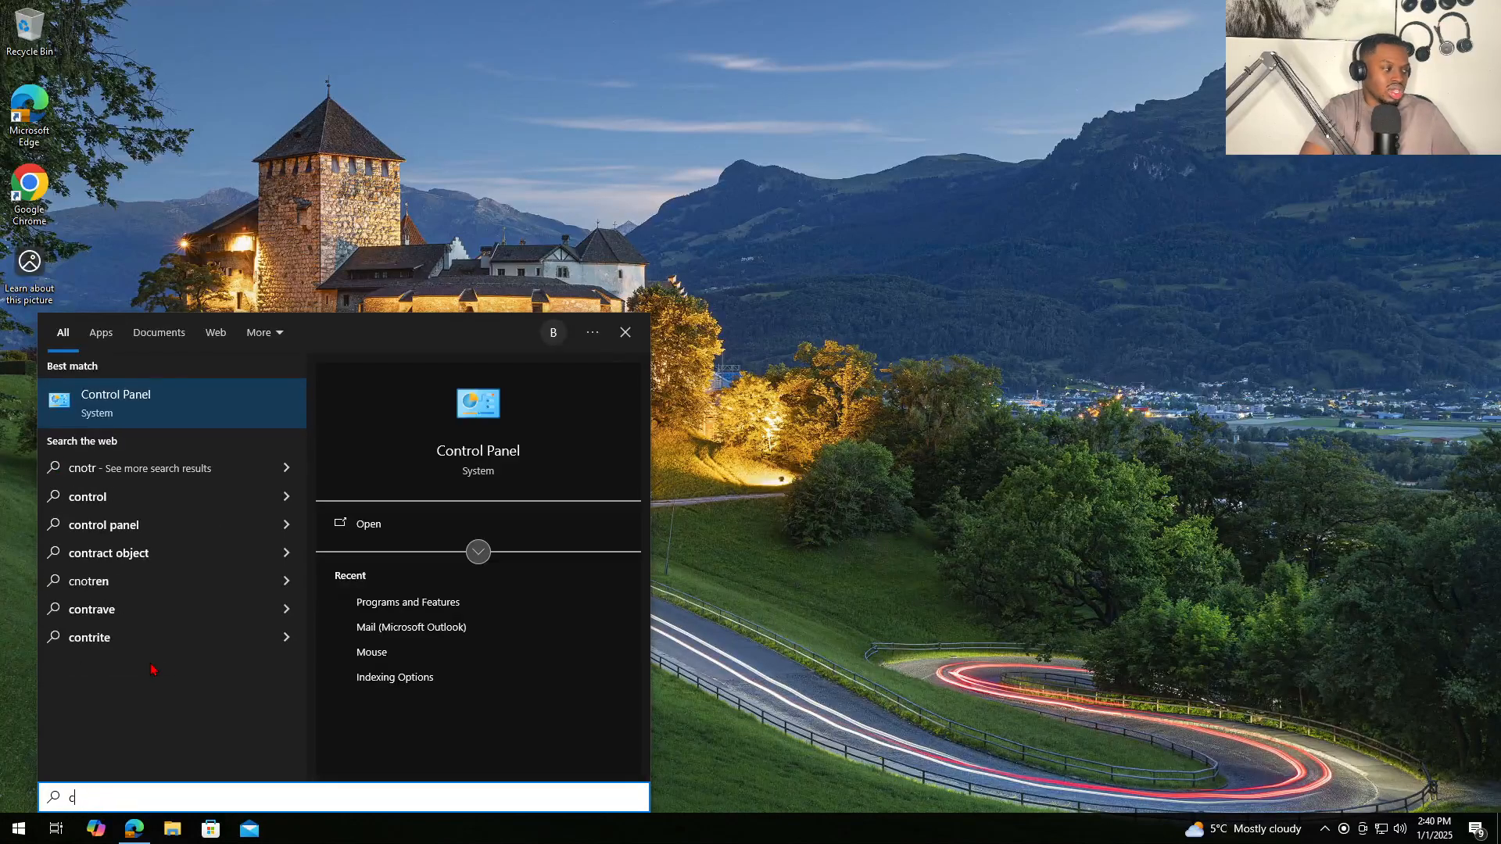
text(ontrol)
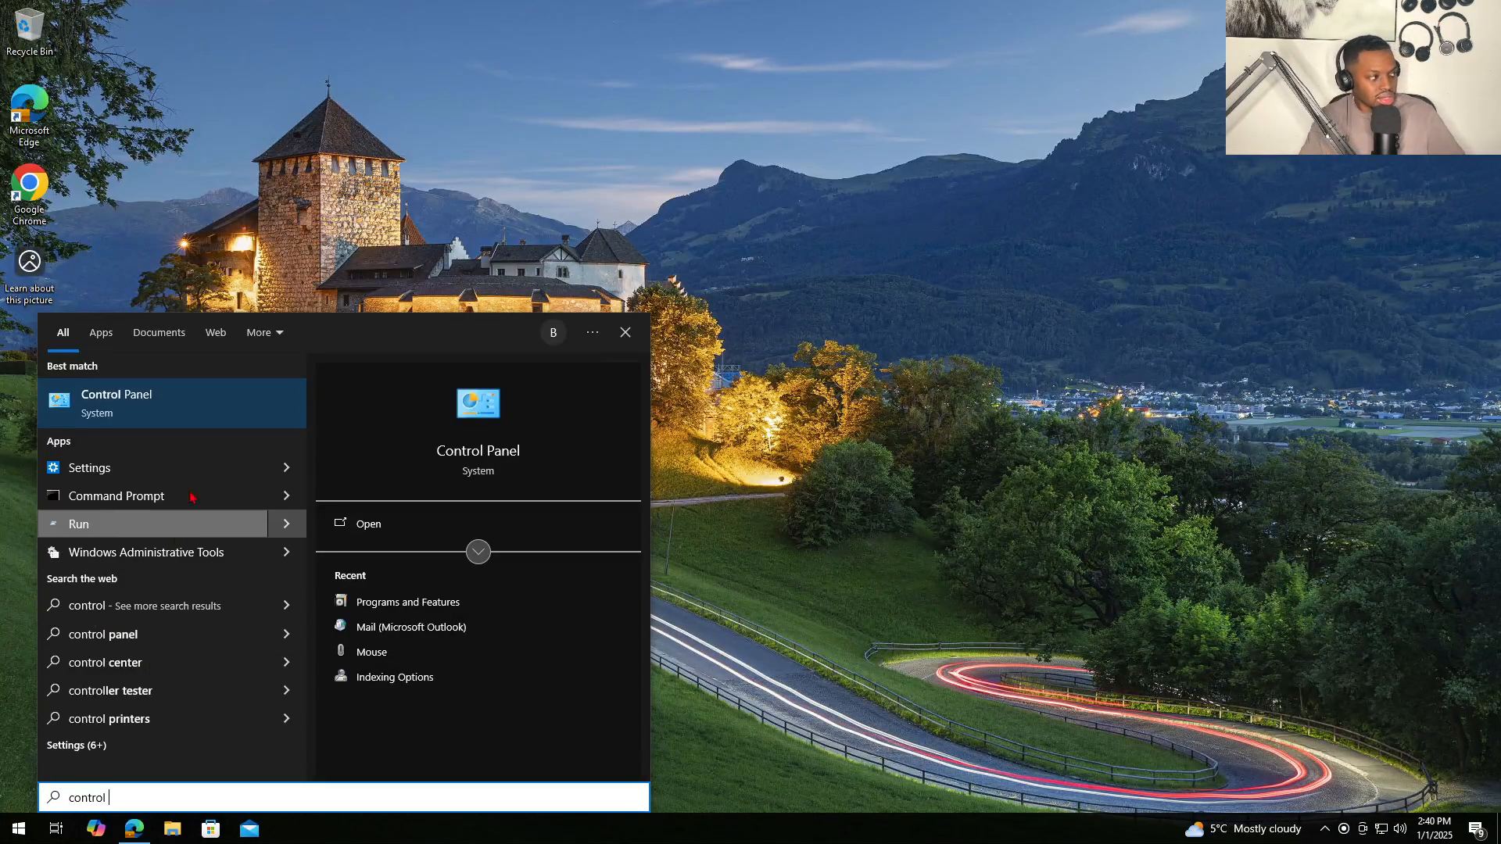
click(224, 406)
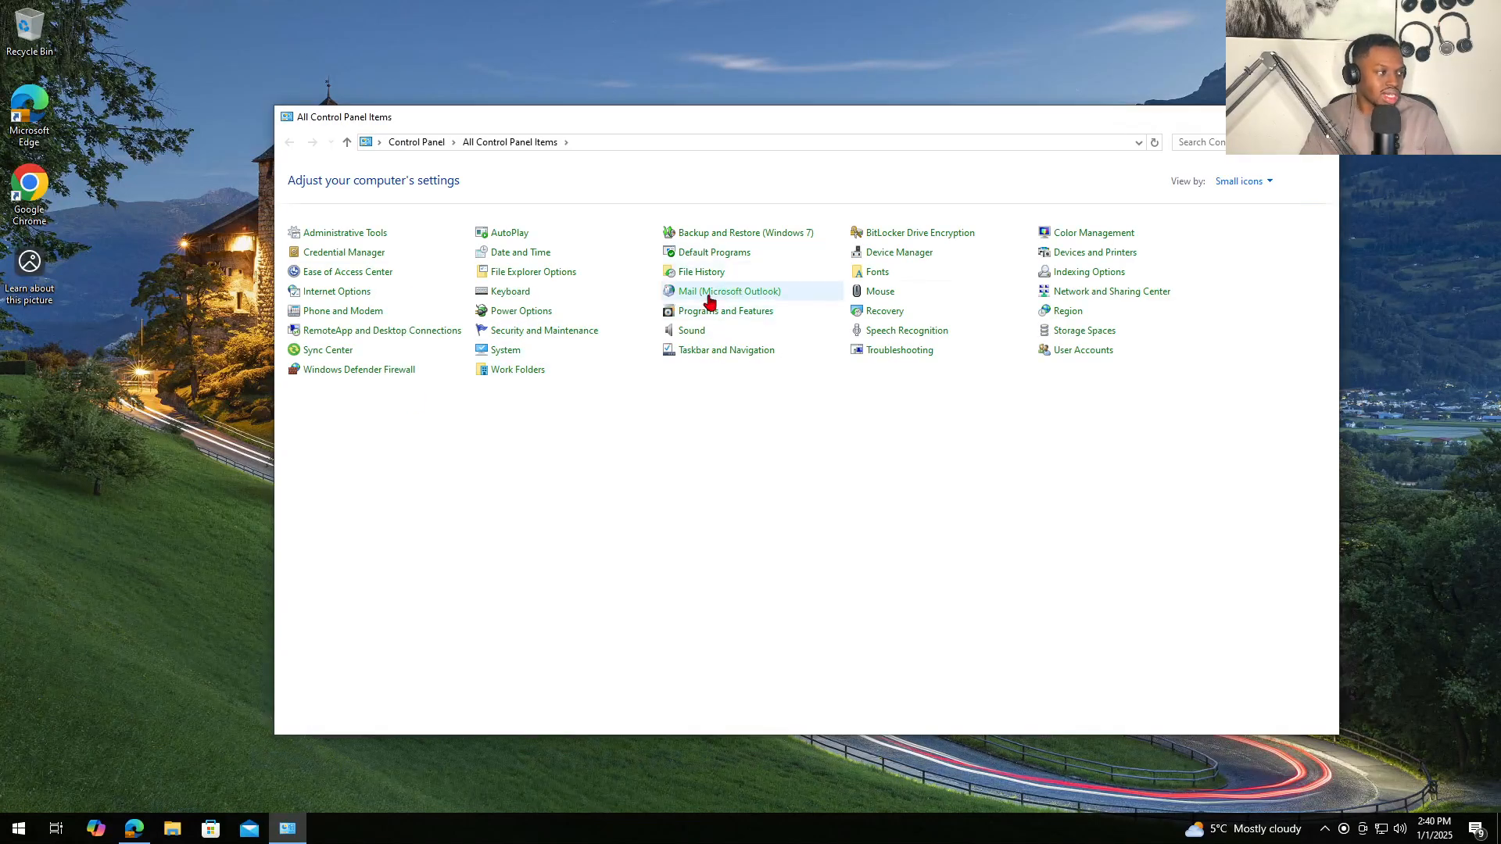
- Create a new mail profile with no email accounts from Mail > Show Profiles
click(732, 295)
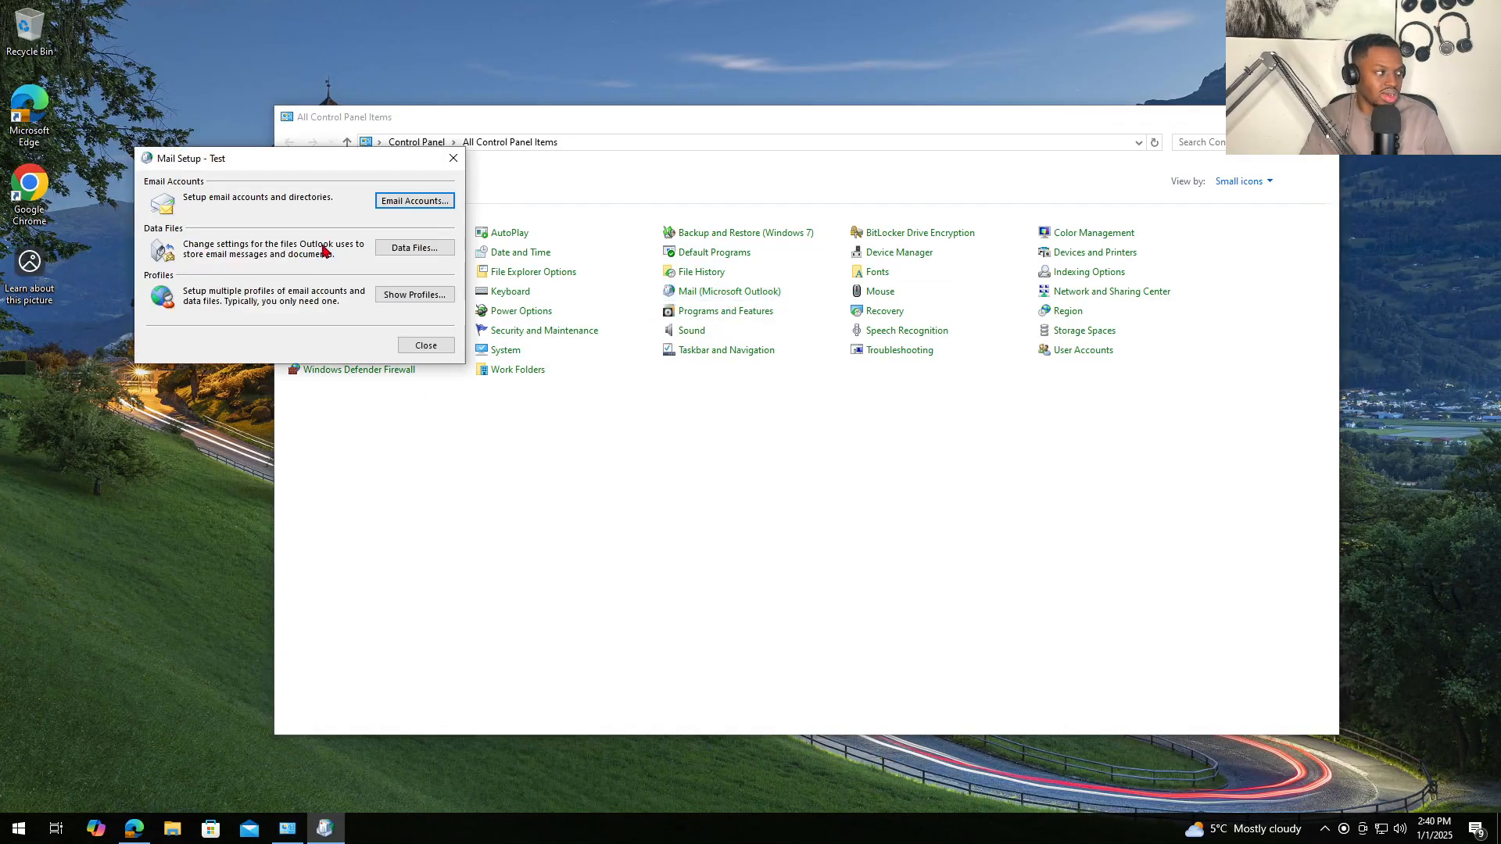
click(398, 295)
drag(270, 138, 723, 268)
click(622, 431)
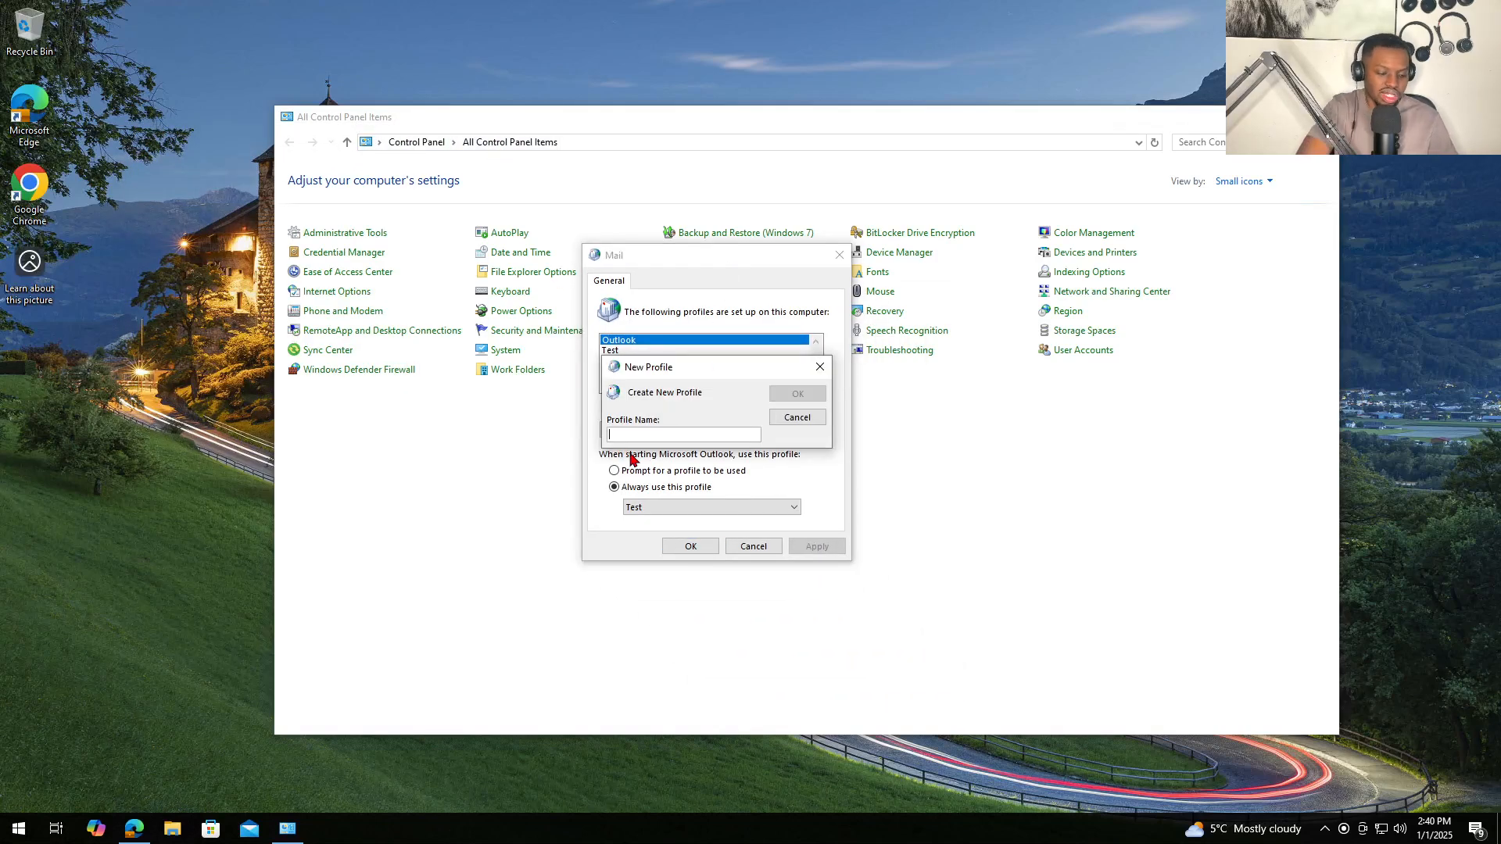
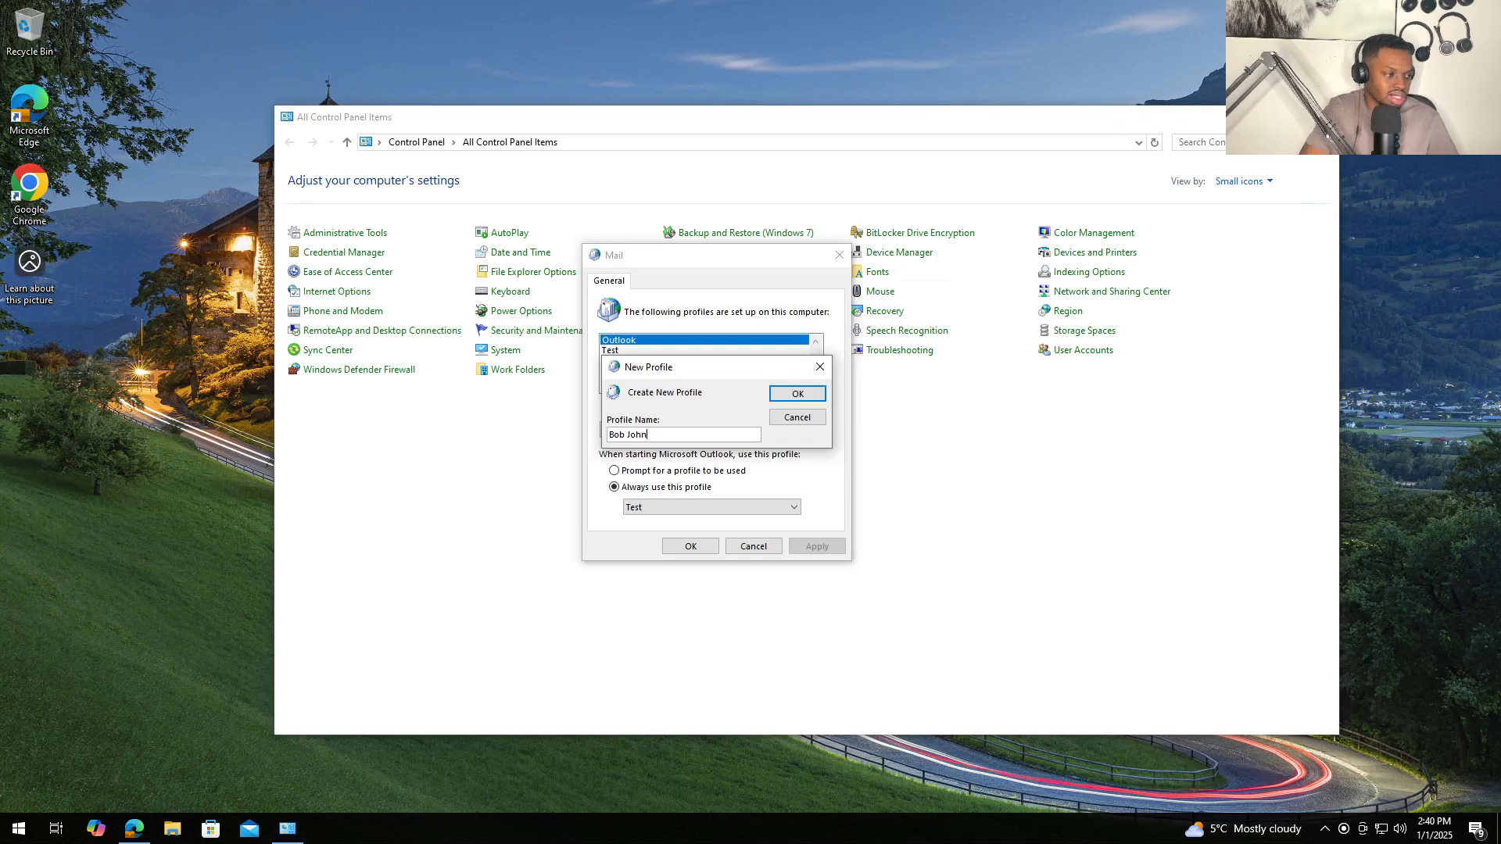
key(Return)
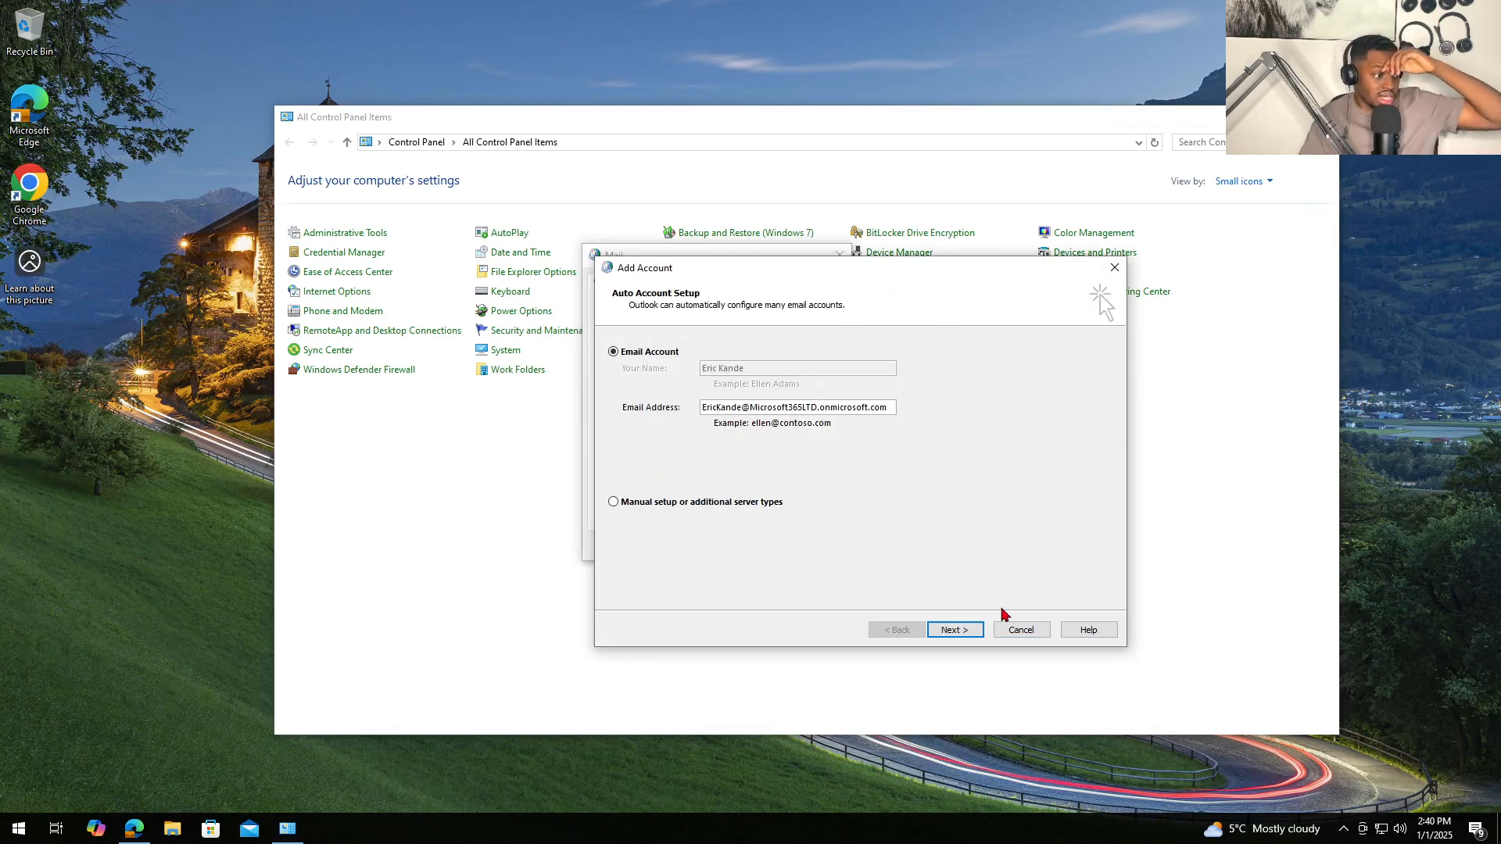
click(1024, 631)
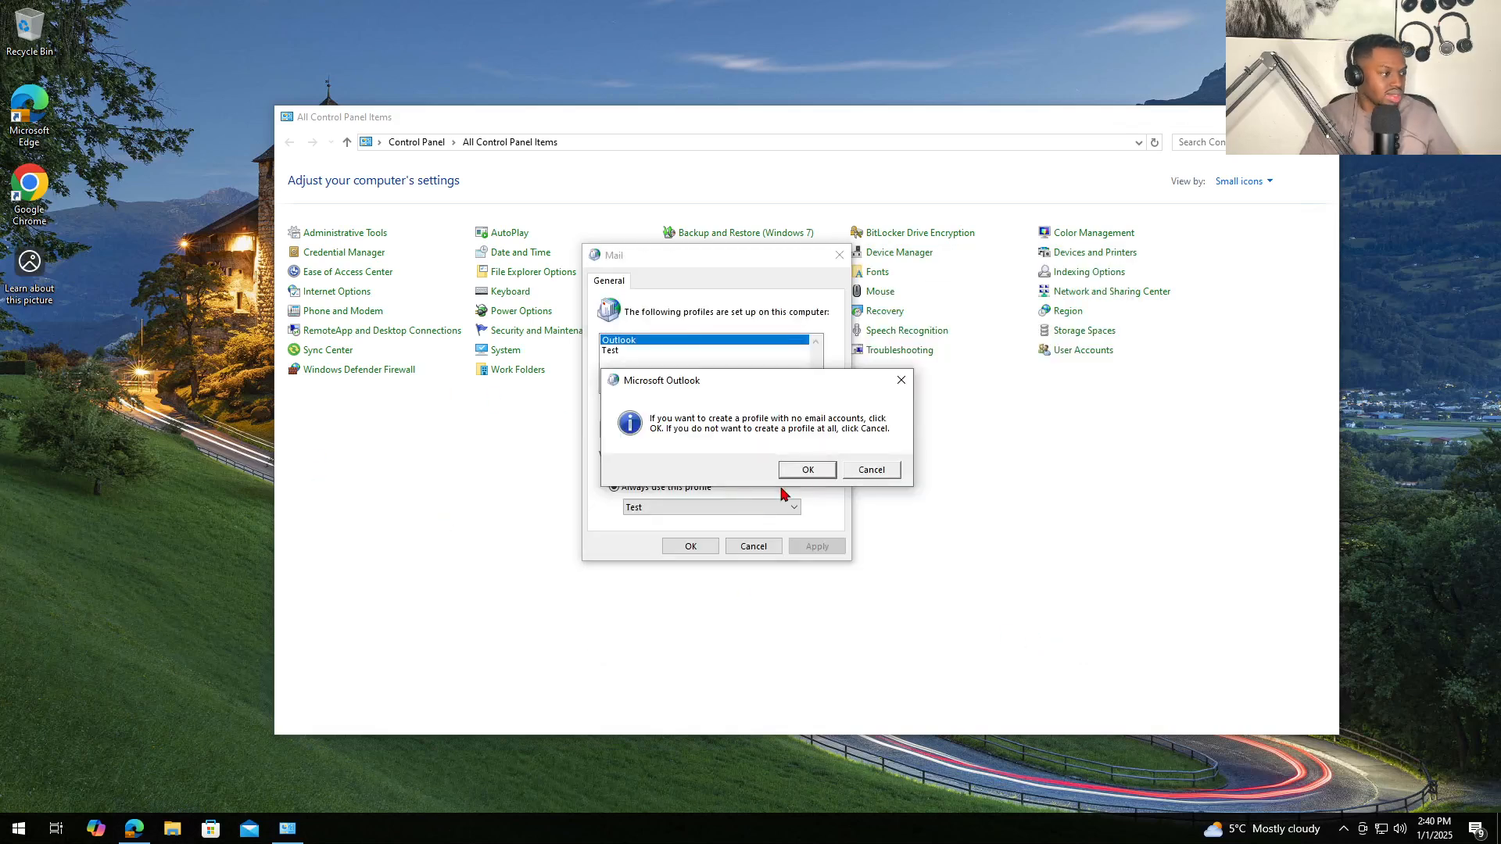
click(813, 471)
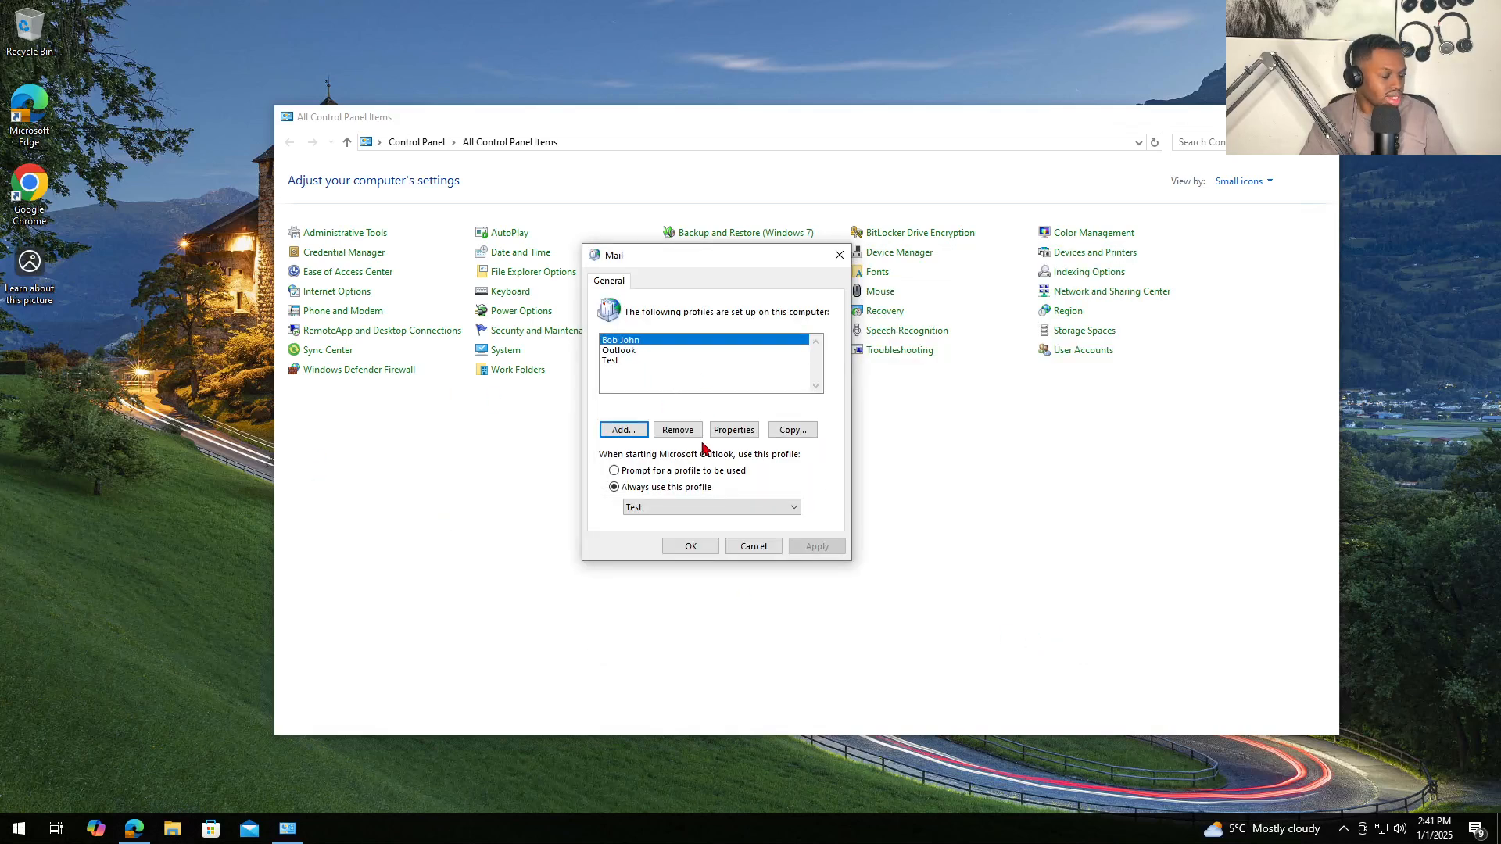
- Set the new profile under 'Always use this profile' and save the settings
click(703, 507)
click(653, 519)
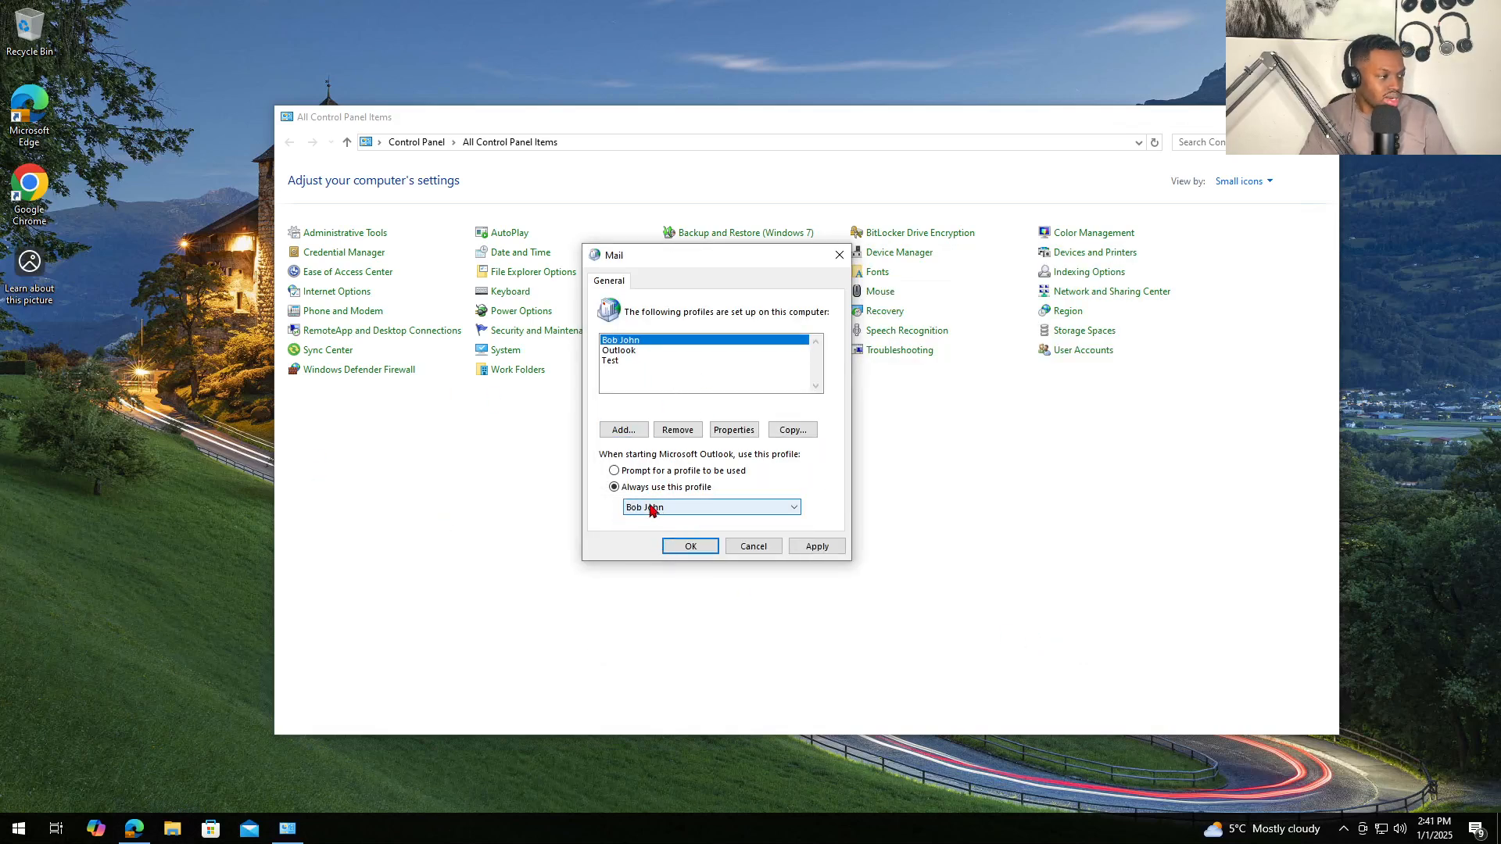
click(825, 546)
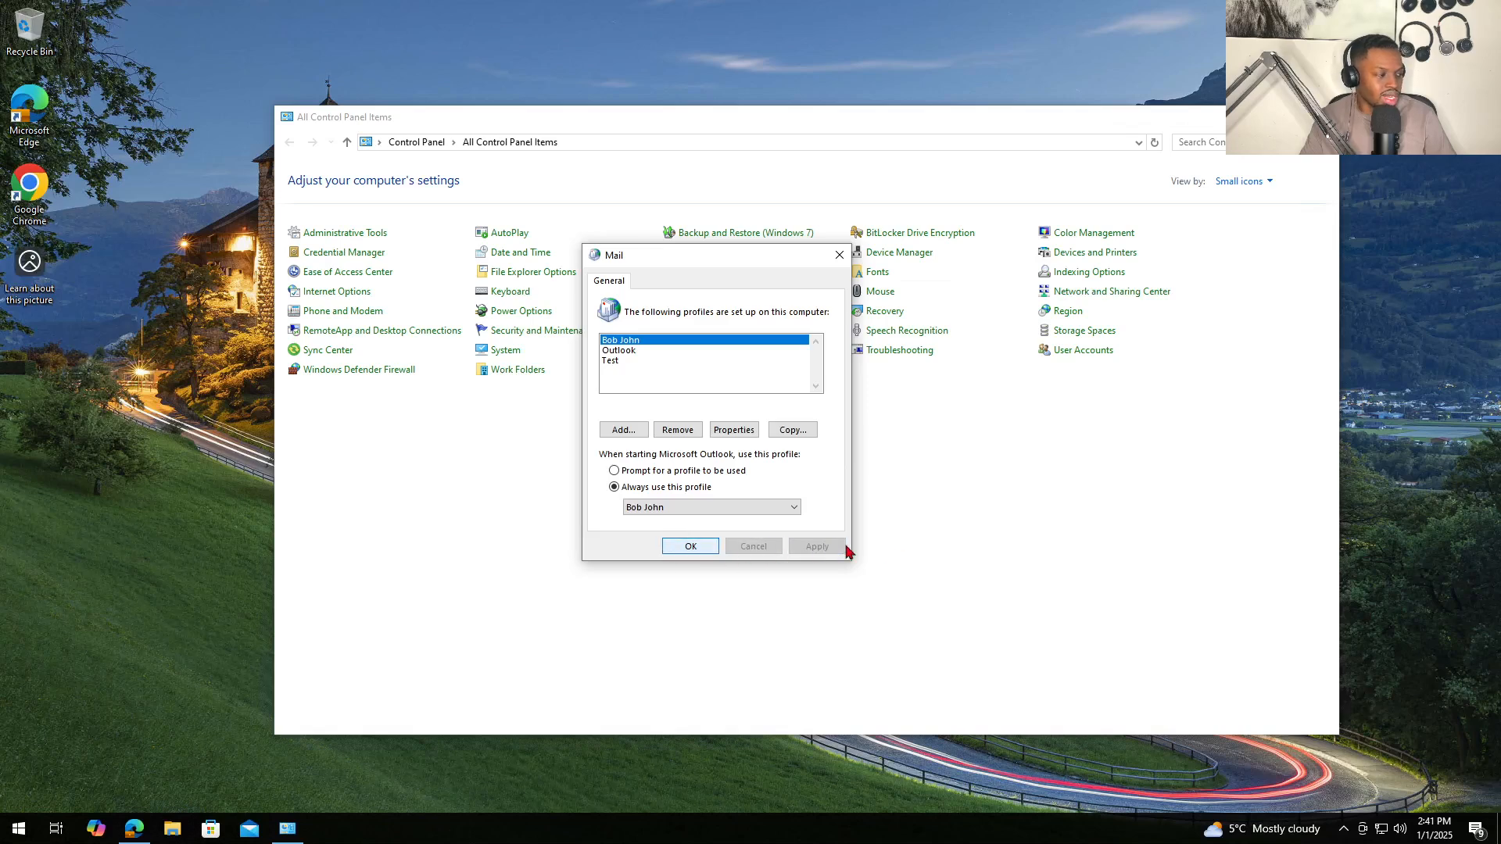
click(686, 546)
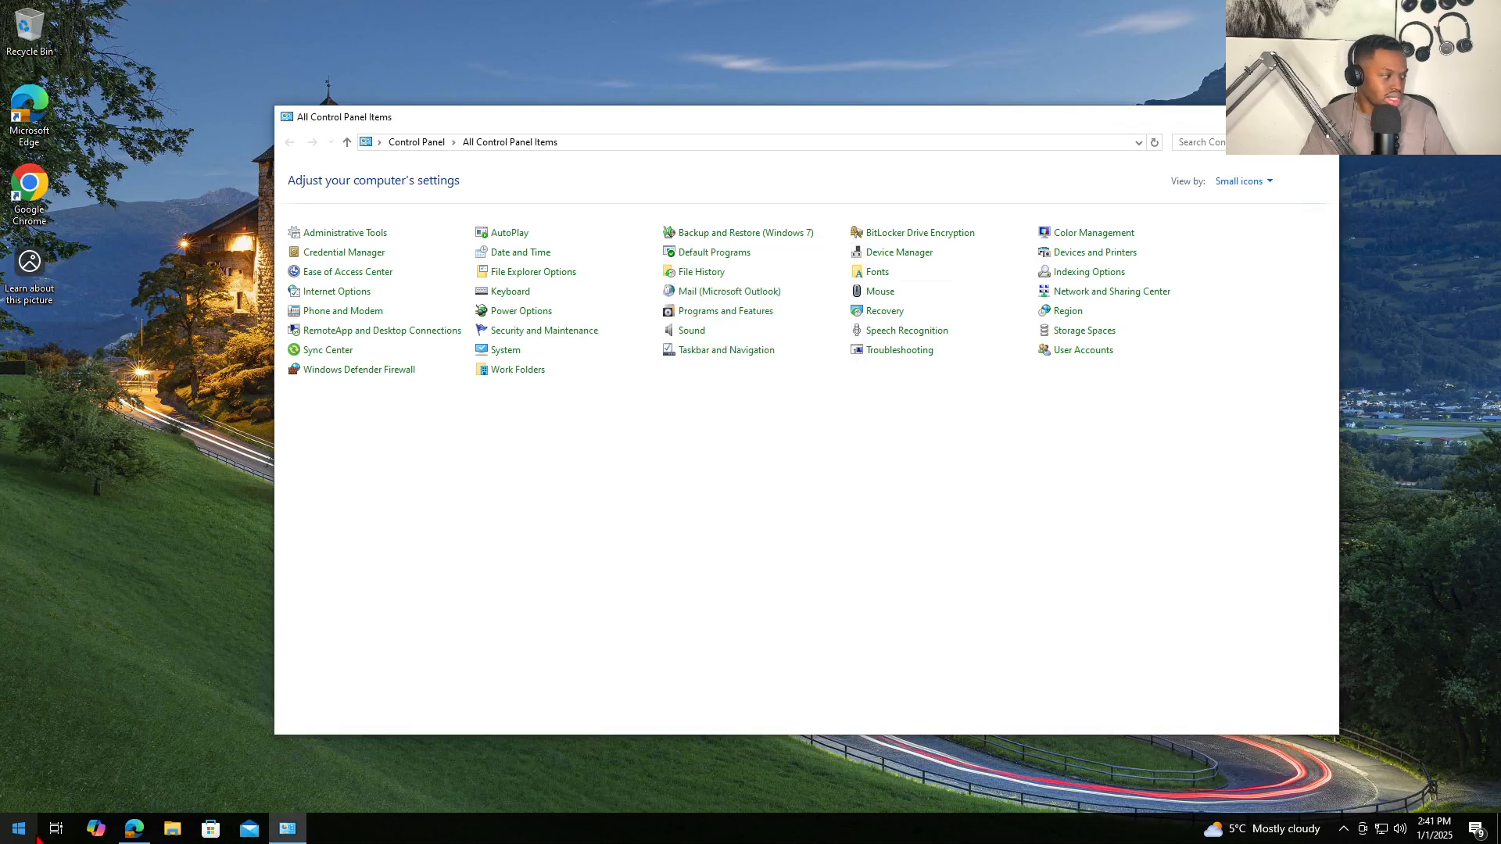
- Launch classic Outlook from Start search and minimize Control Panel
click(22, 835)
key(super)
text(outlook)
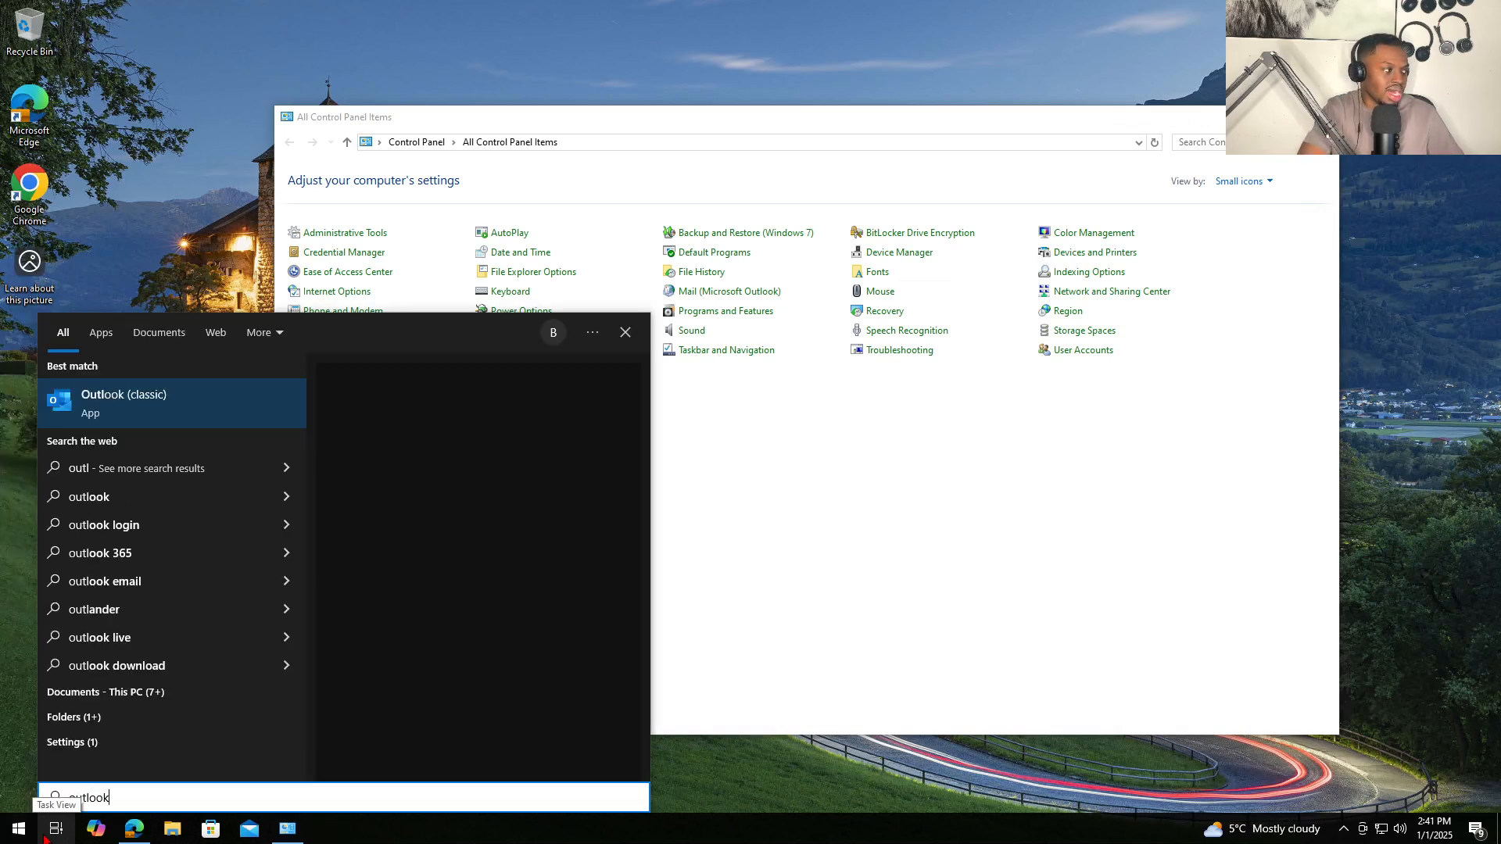
key(Return)
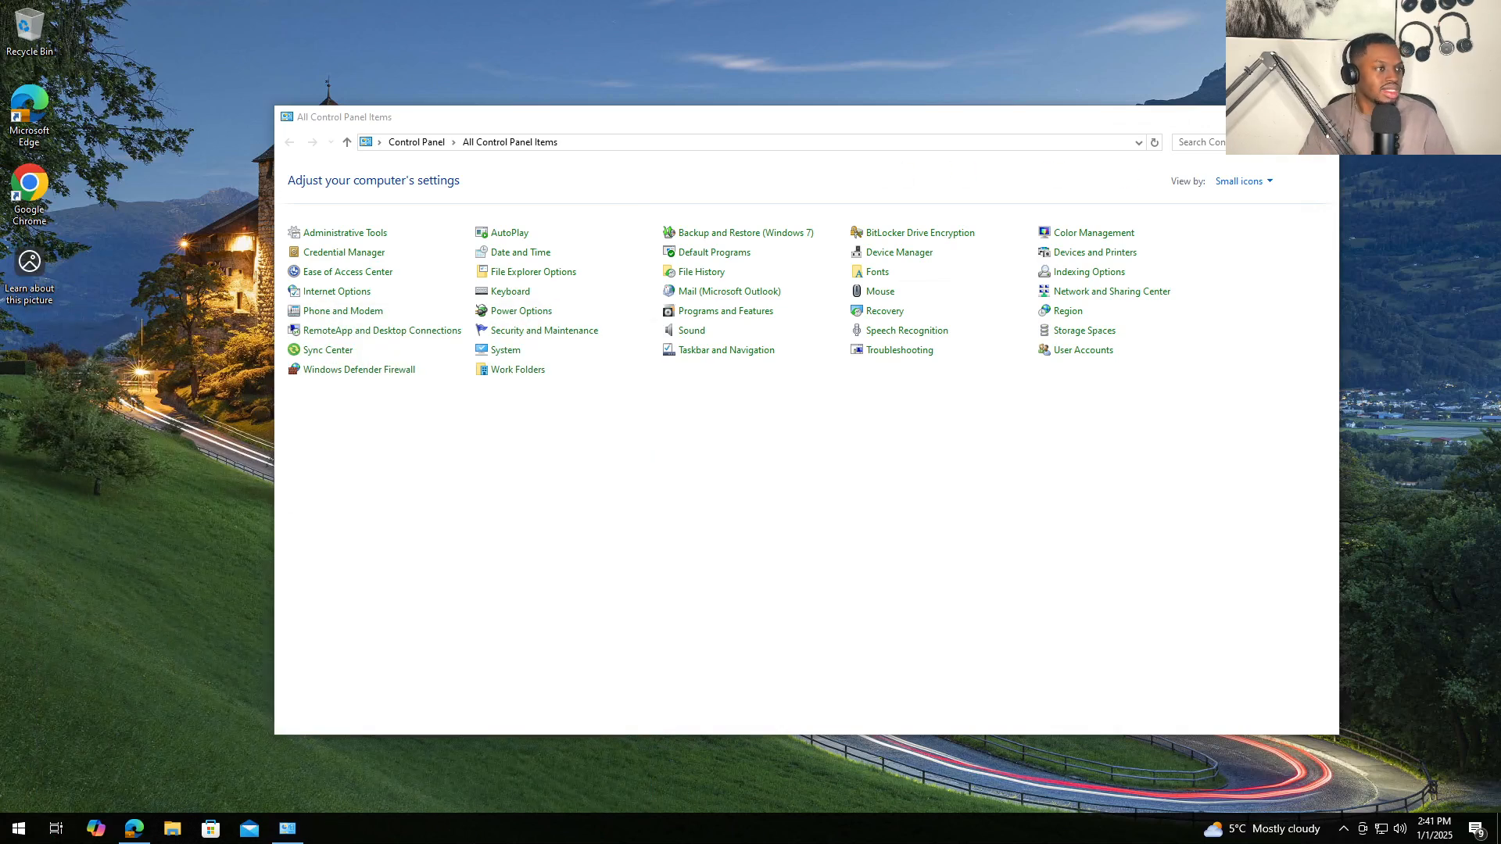
click(1250, 117)
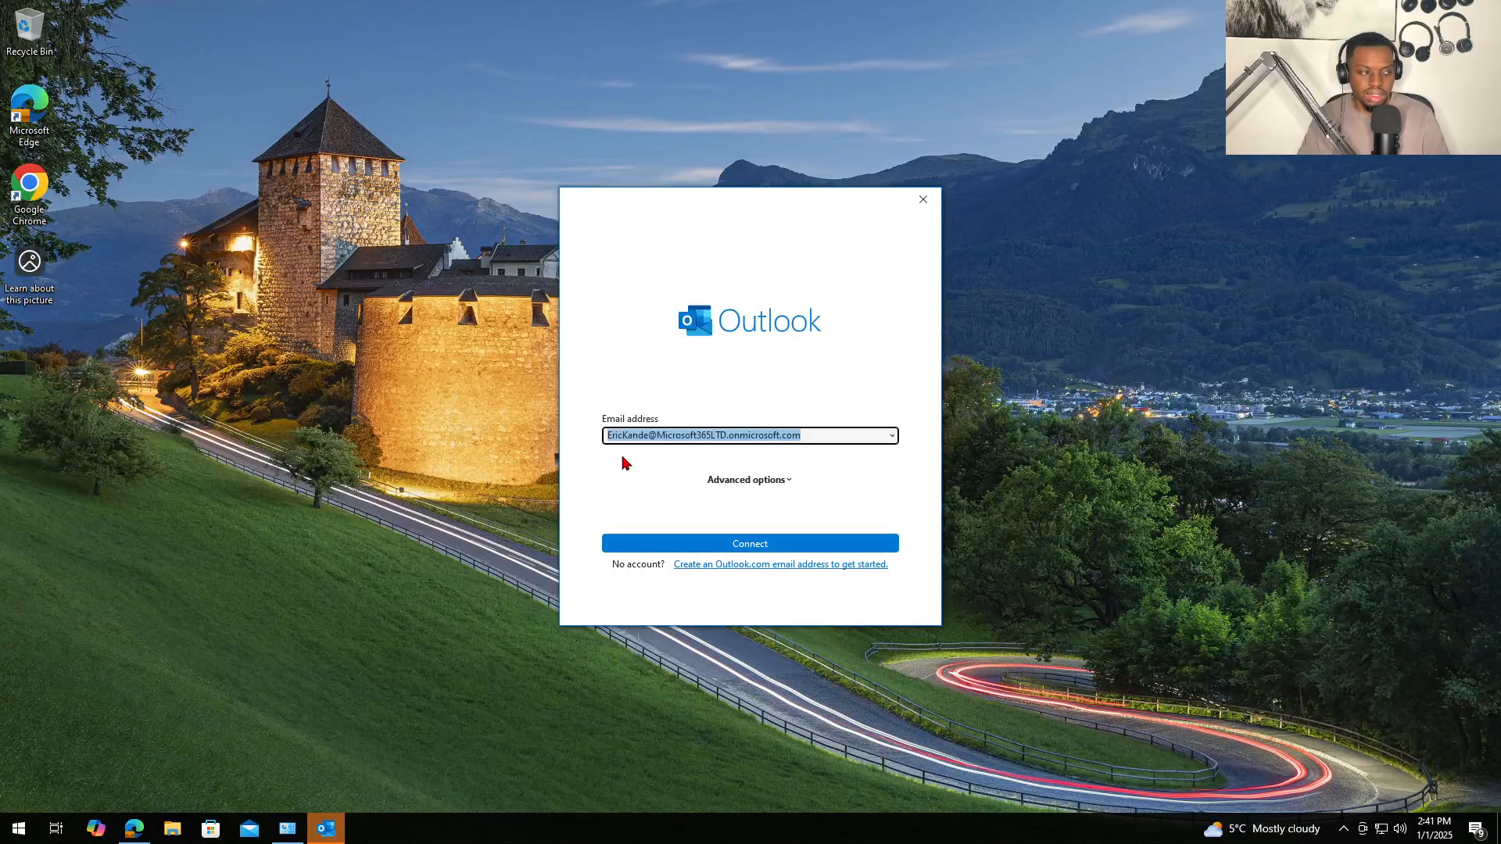
- Add the customer's Microsoft 365 account to the new profile and finish setup
click(892, 435)
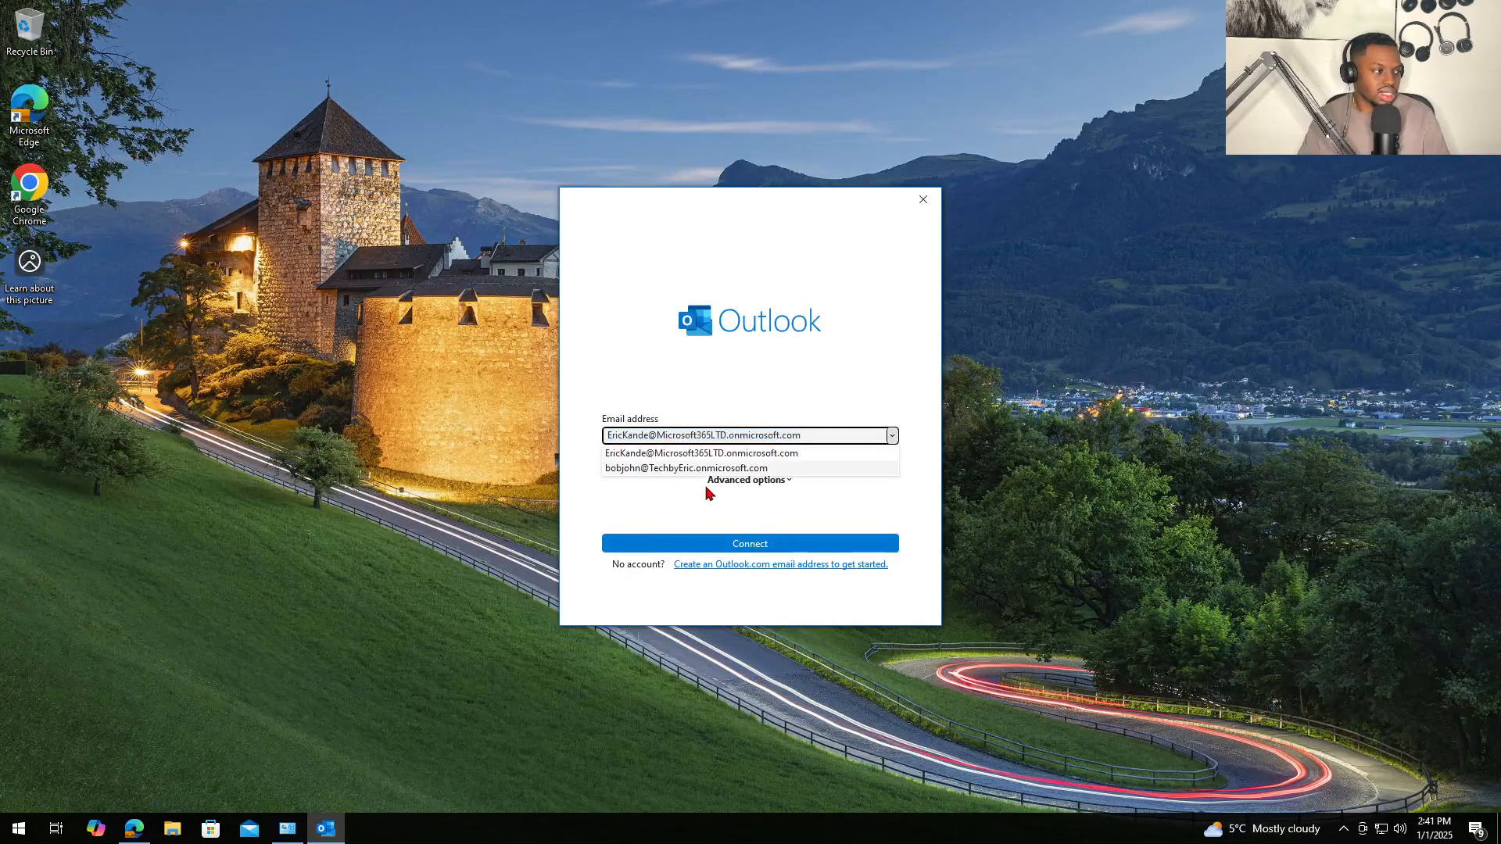
click(681, 524)
click(892, 435)
click(621, 469)
click(692, 544)
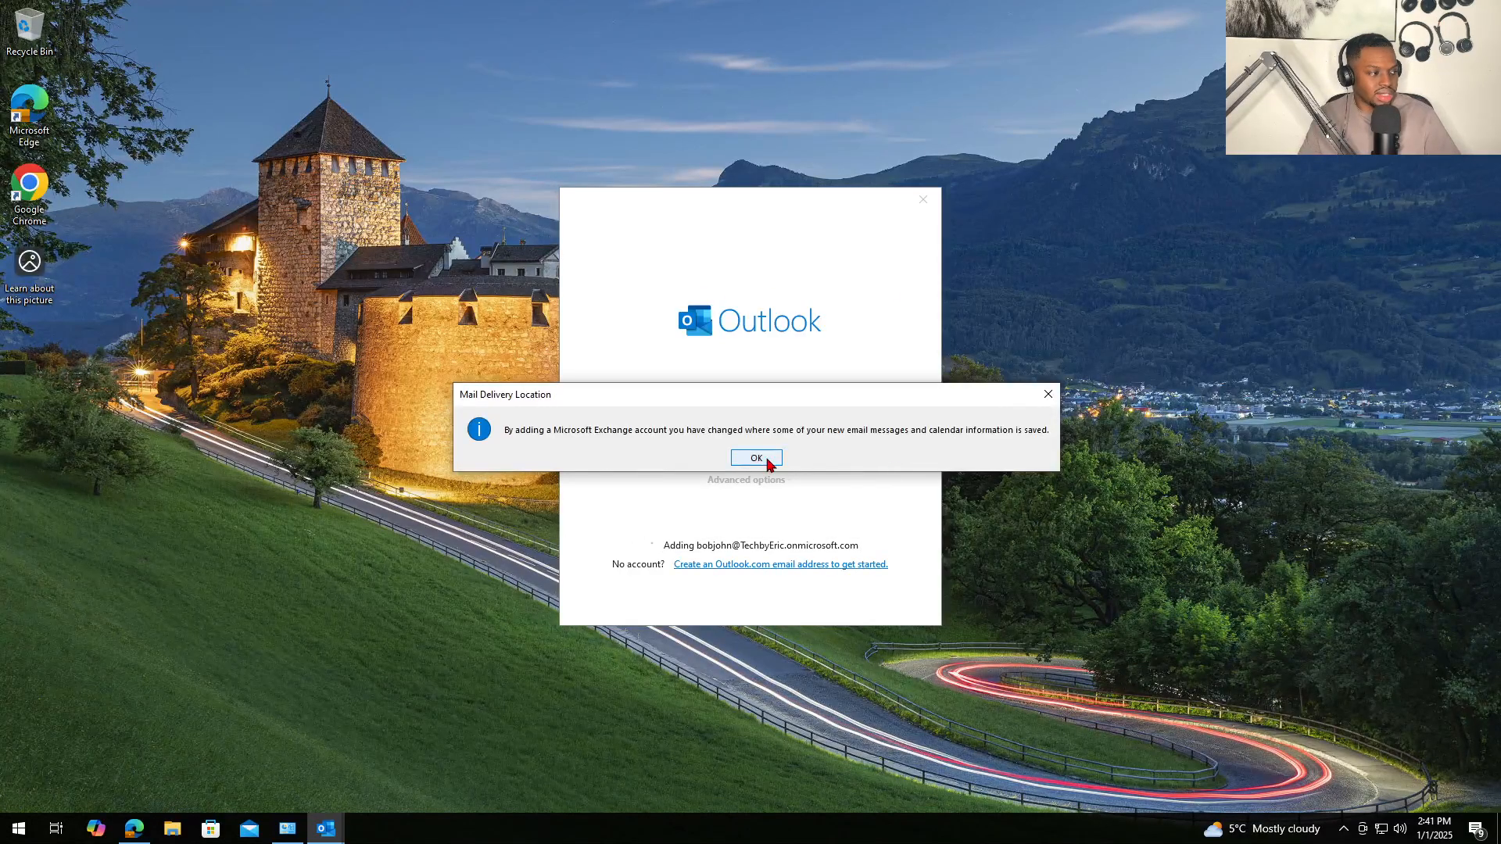
click(763, 463)
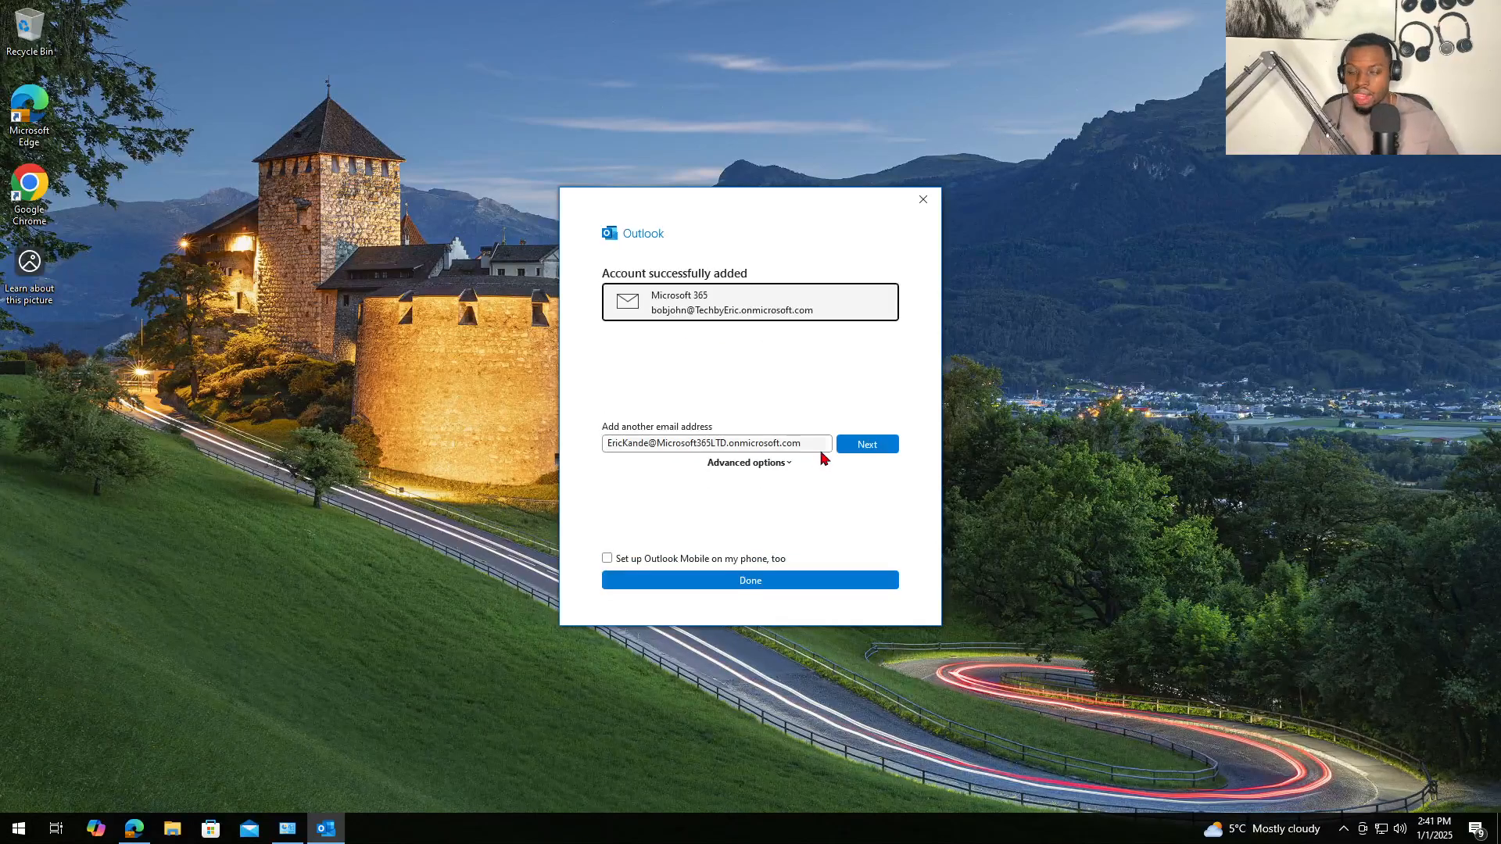
click(778, 580)
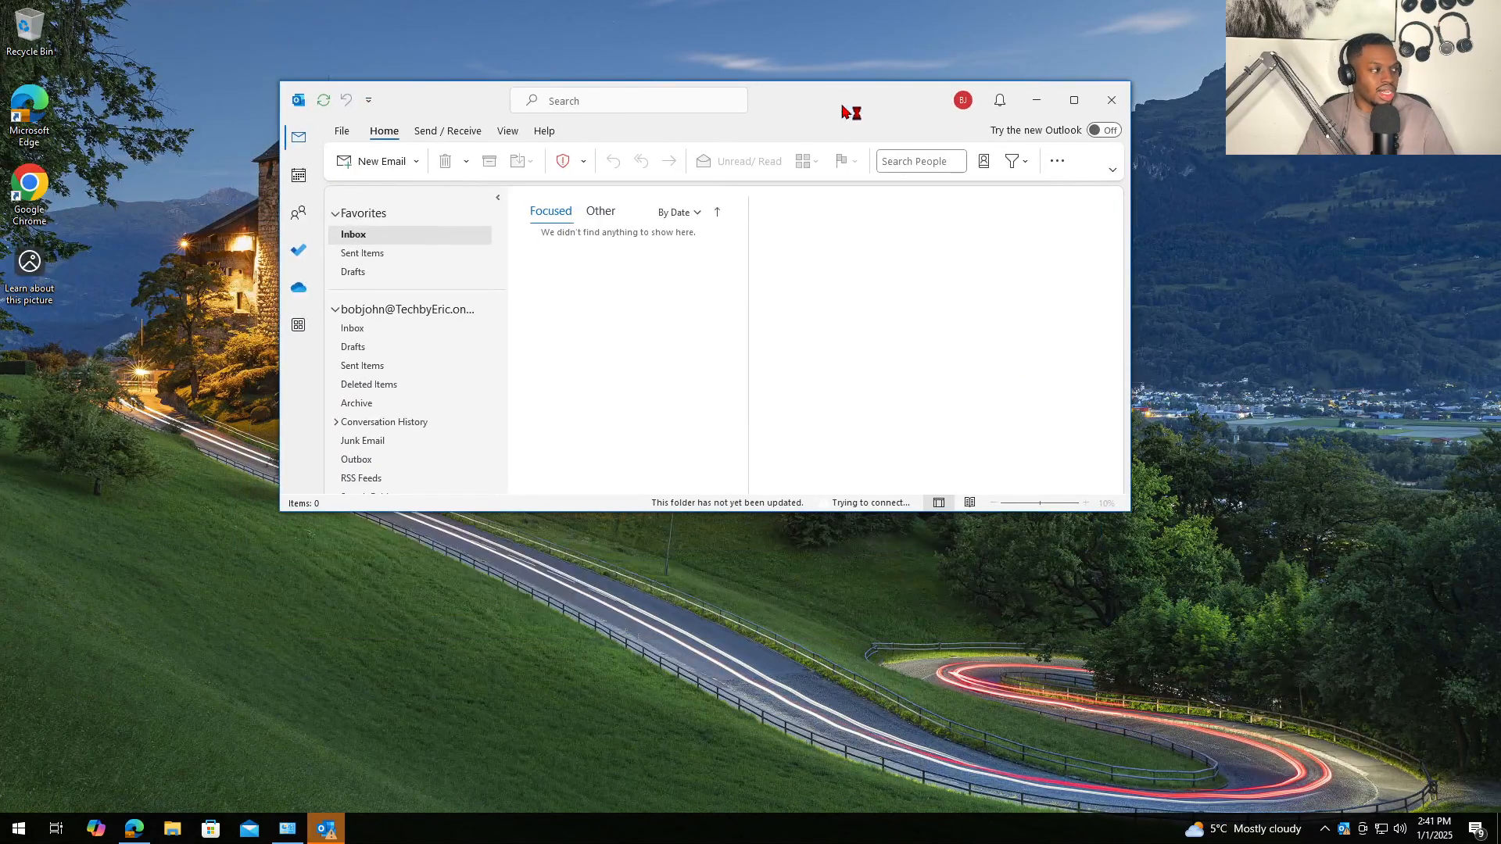
- Enlarge the Outlook window and open the account's Inbox so it syncs the two Test messages
drag(1127, 516, 1229, 717)
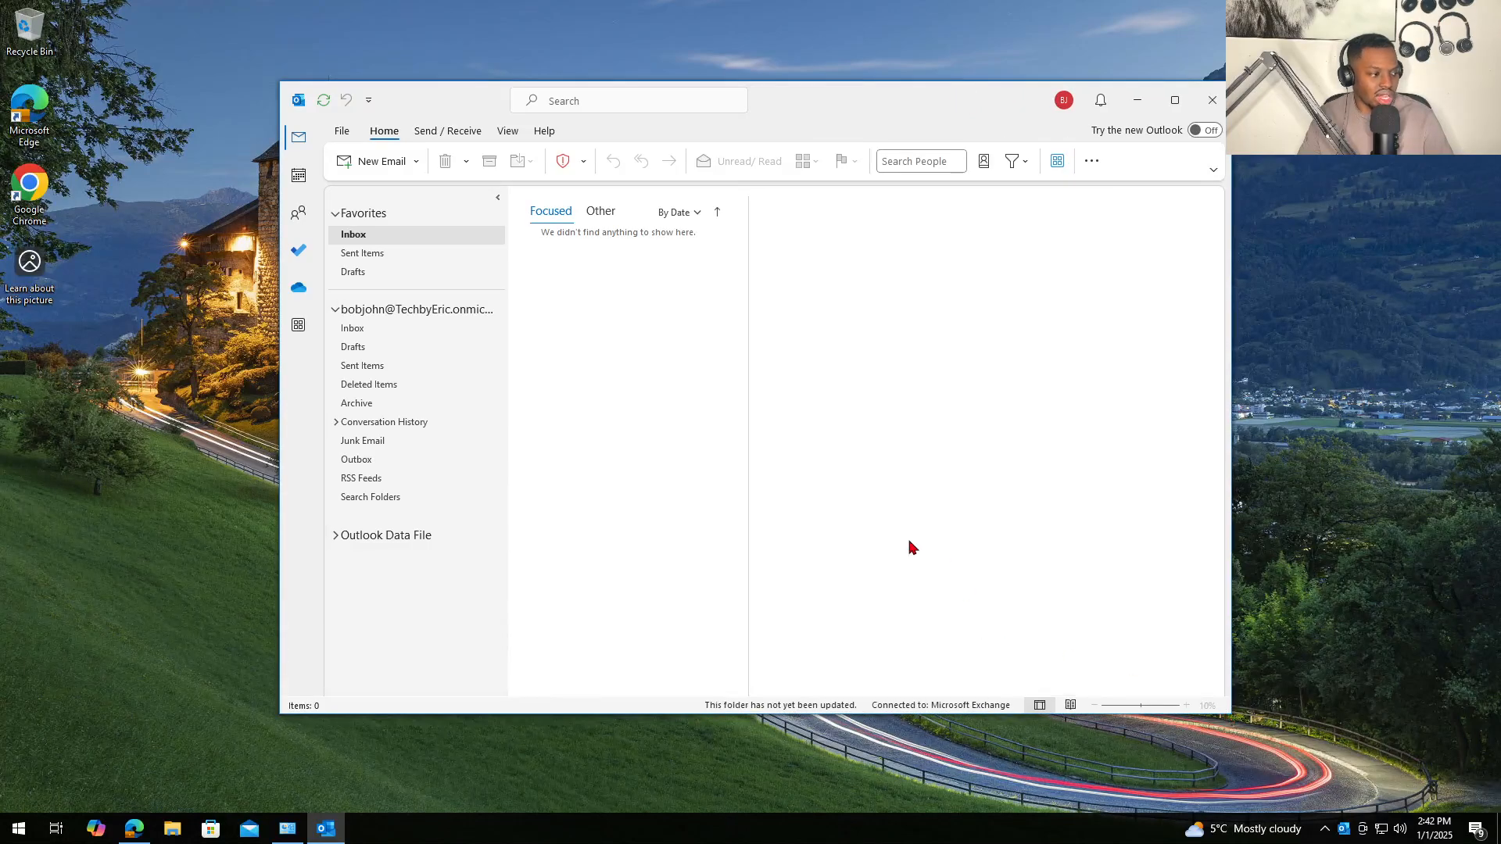
click(395, 328)
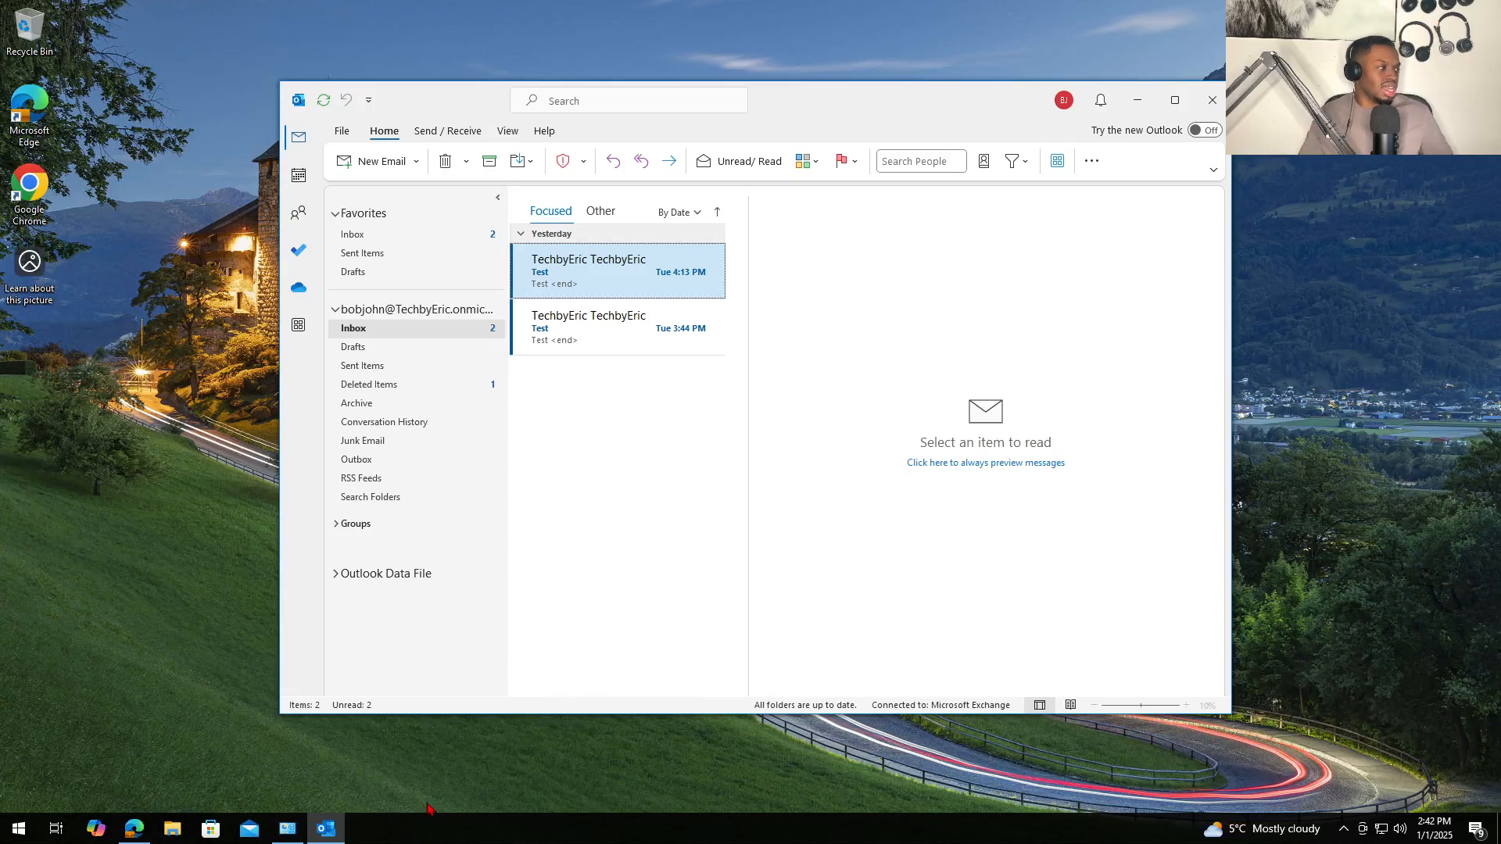
right_click(17, 829)
- Start Outlook in safe mode with outlook.exe /safe from Run, closing the original window
click(80, 758)
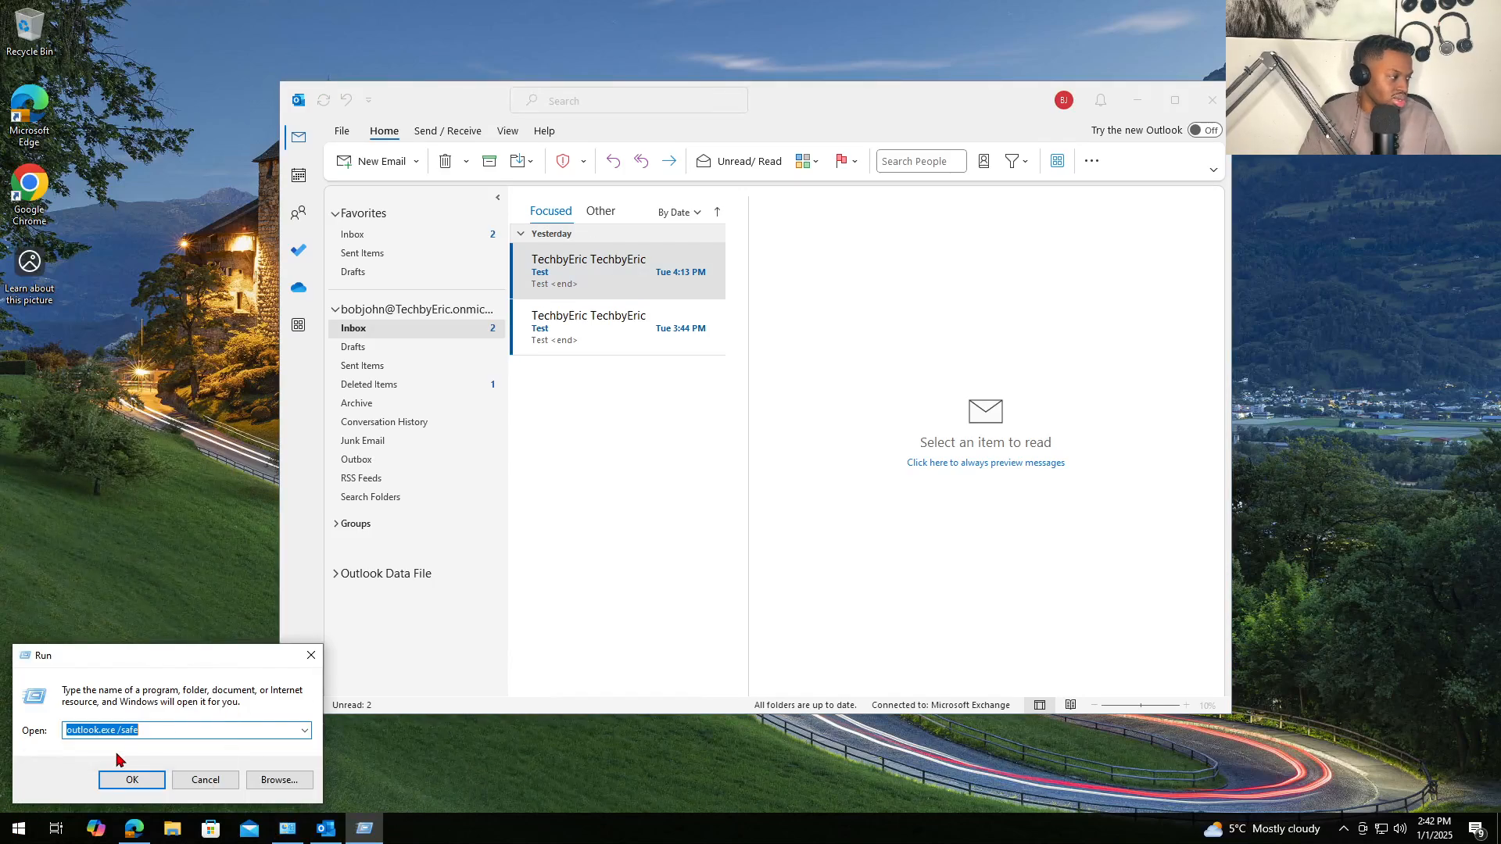
click(125, 779)
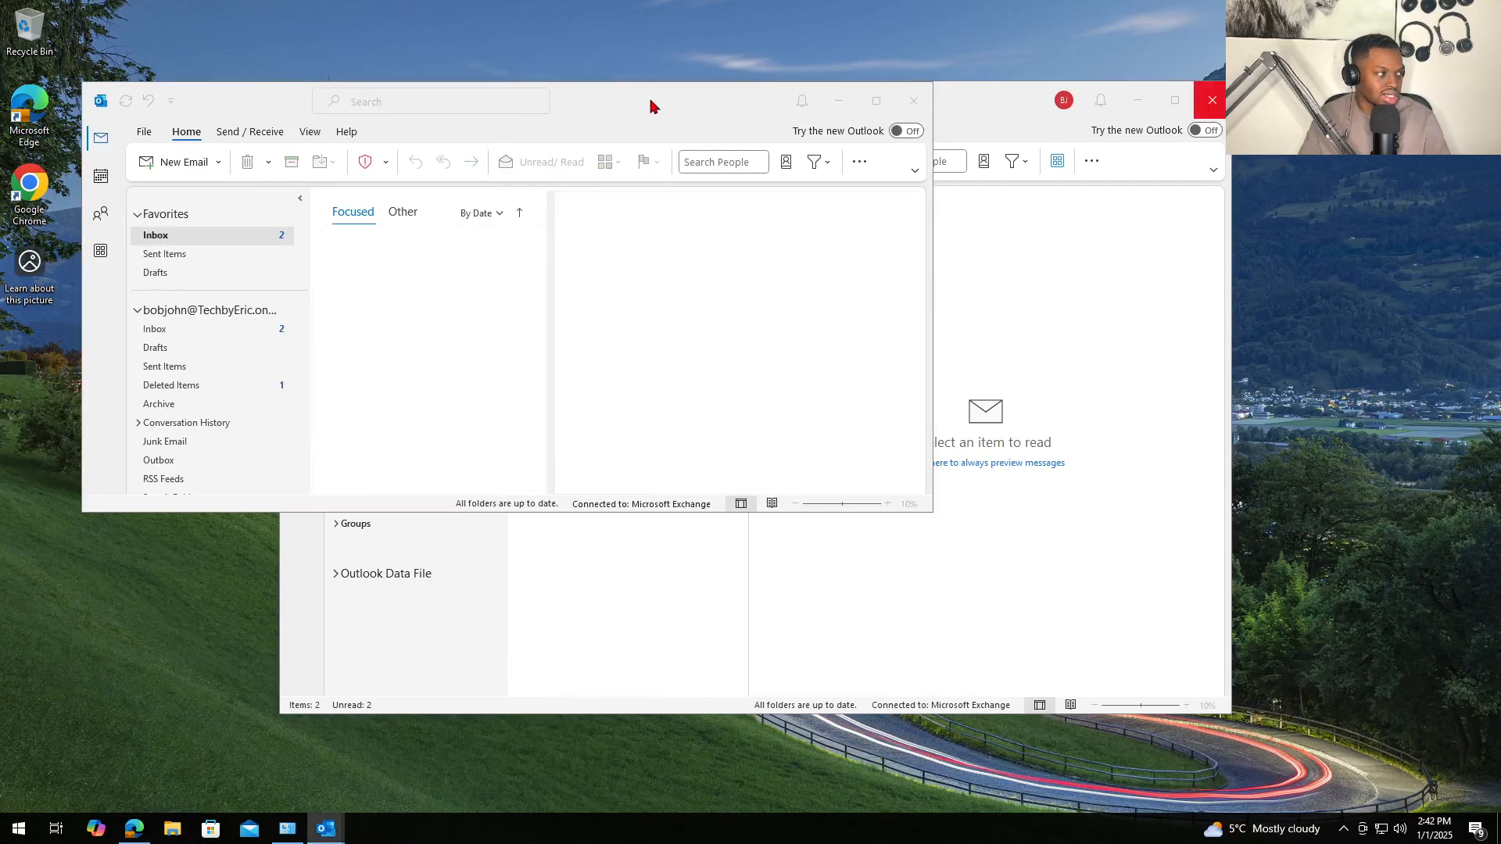
drag(653, 104, 683, 258)
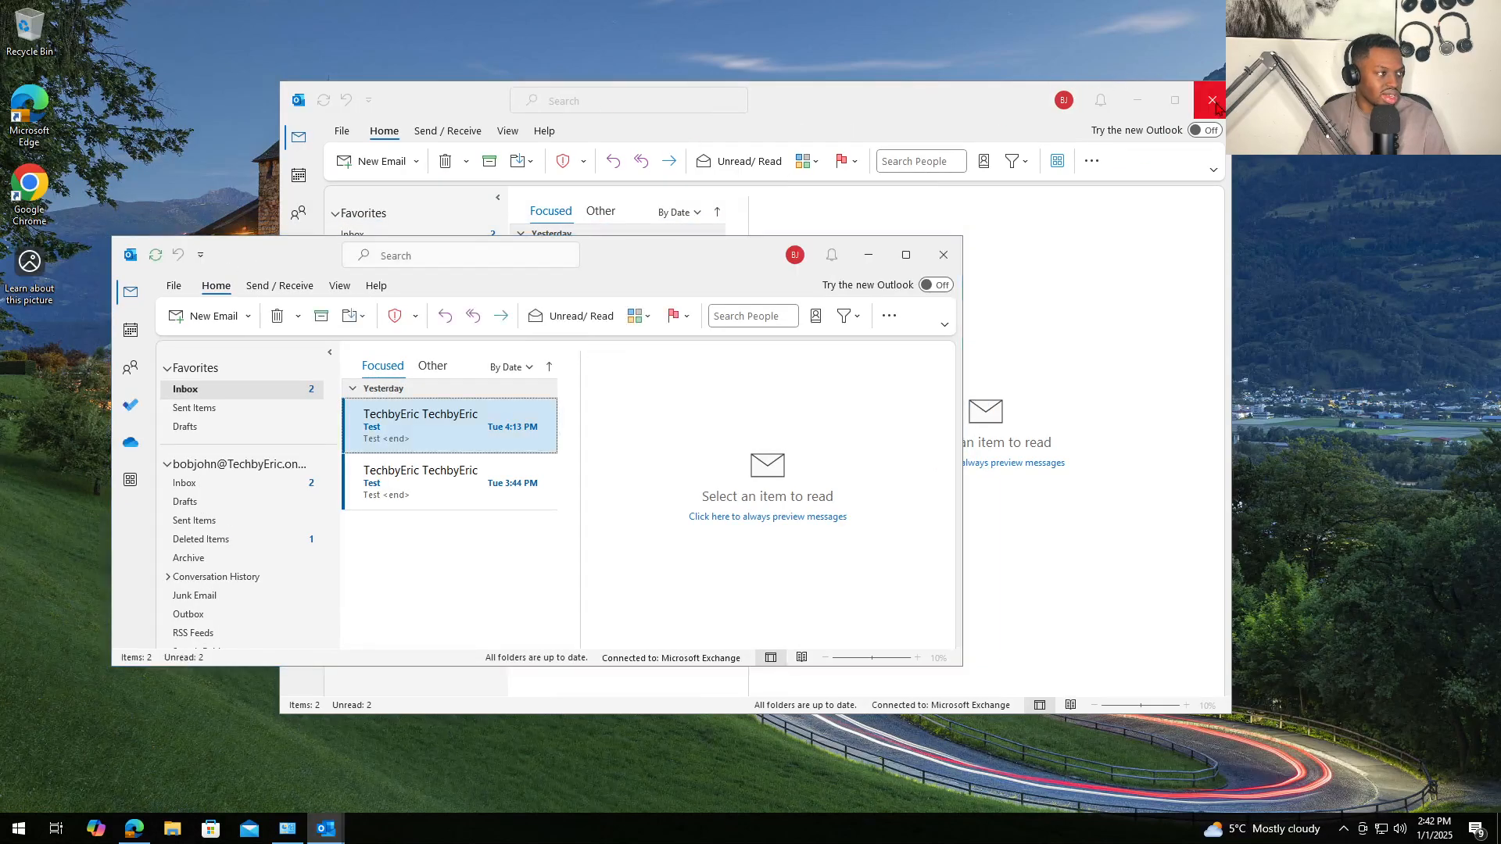
click(1215, 103)
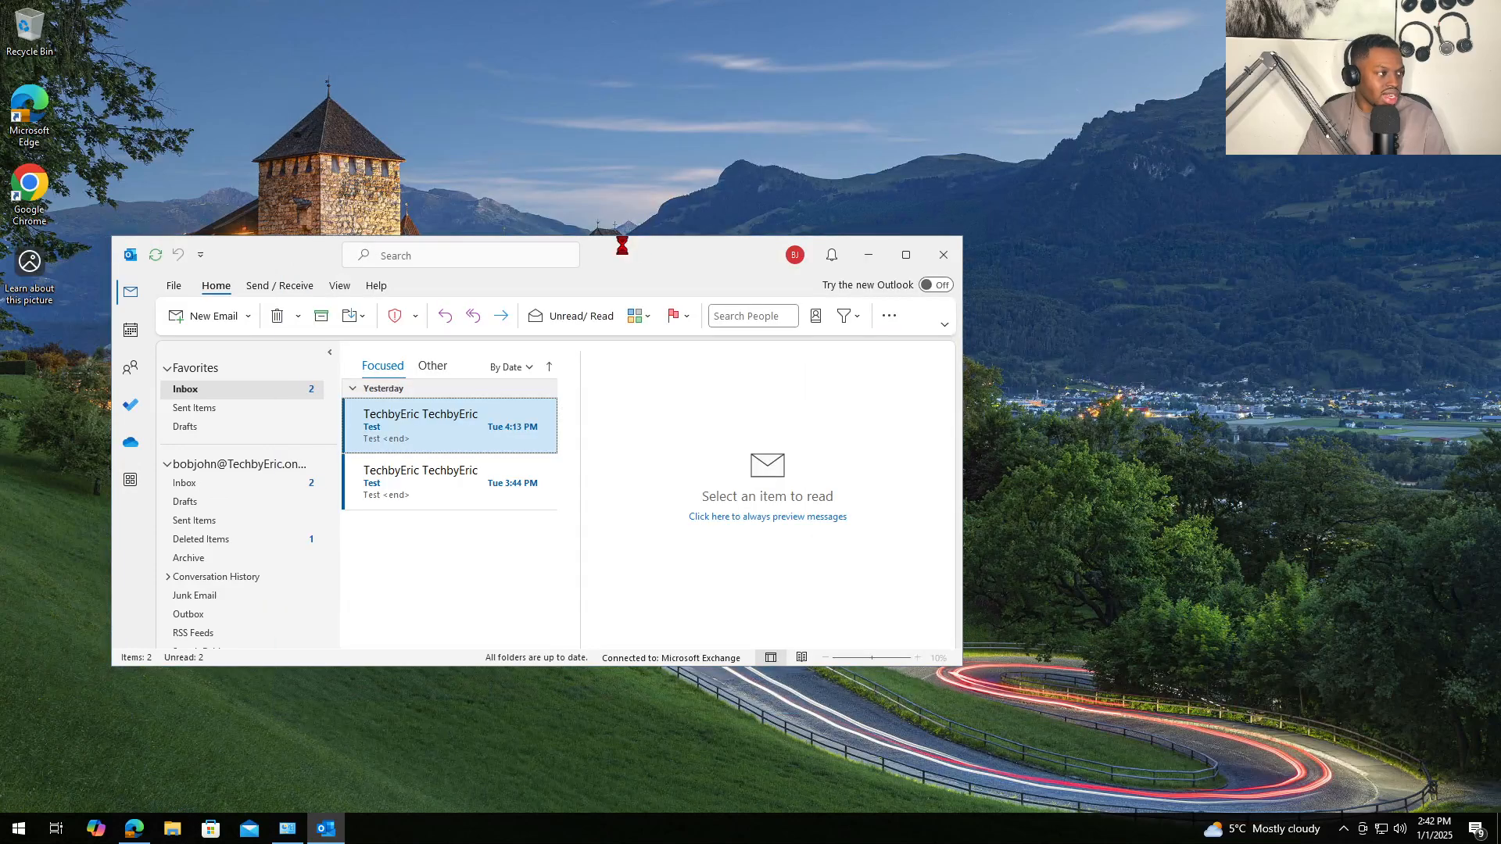
drag(621, 269, 701, 258)
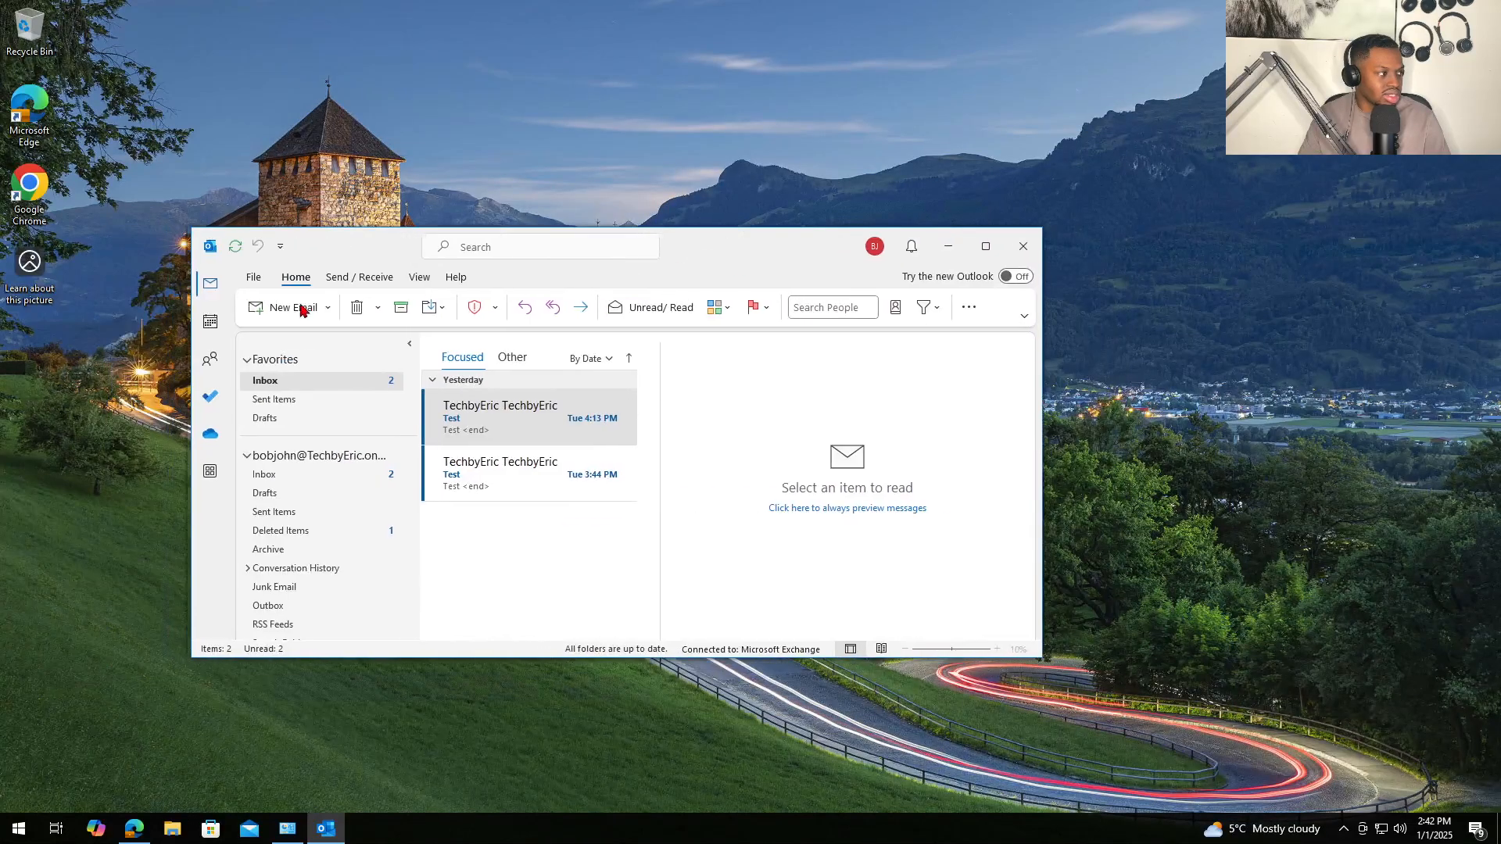
- Review the COM add-ins under File > Options > Add-ins, then close Outlook
click(264, 283)
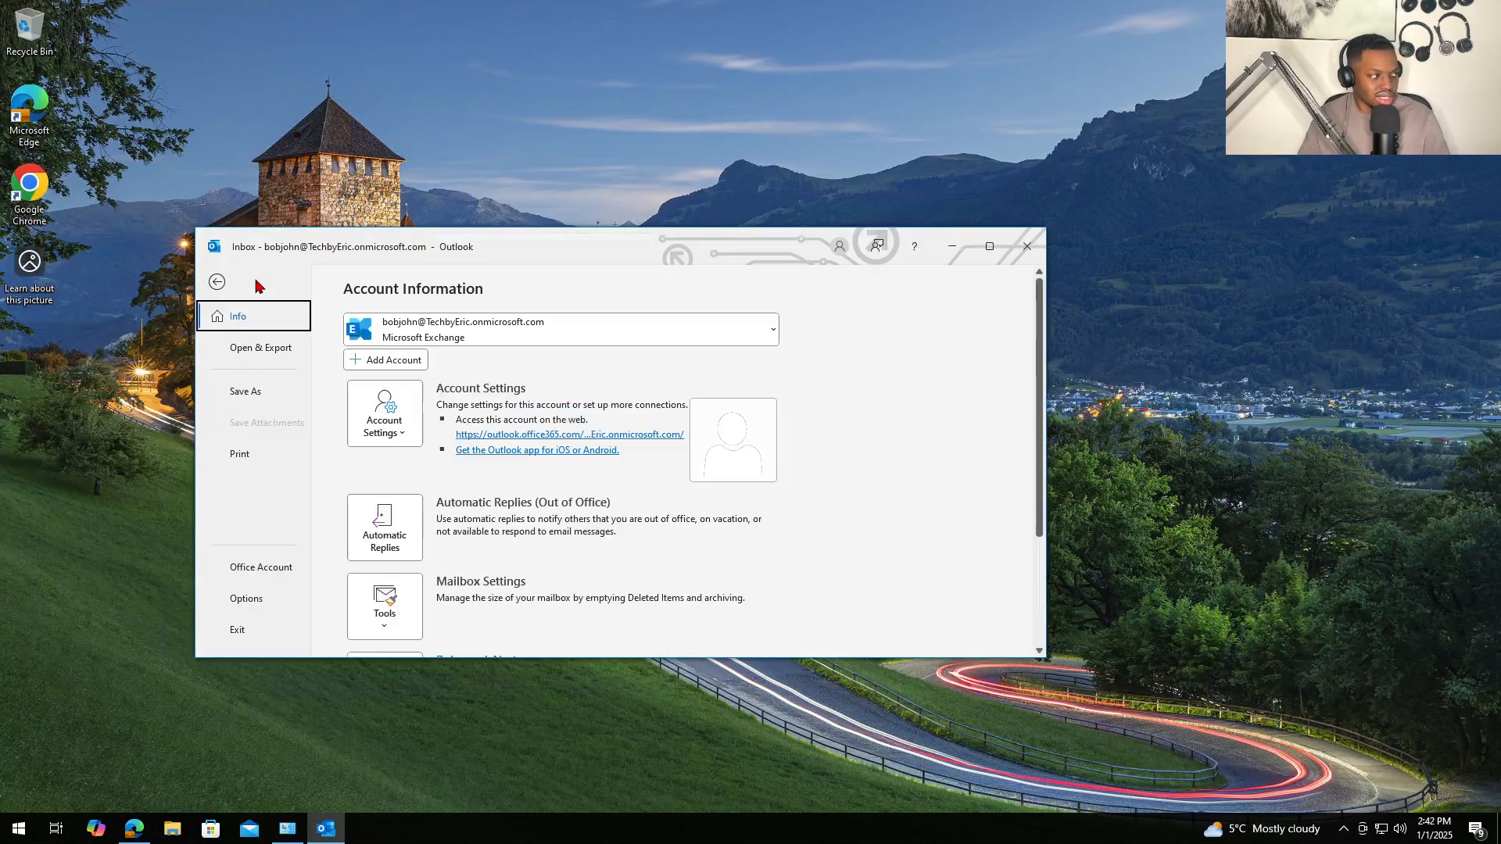
key(Escape)
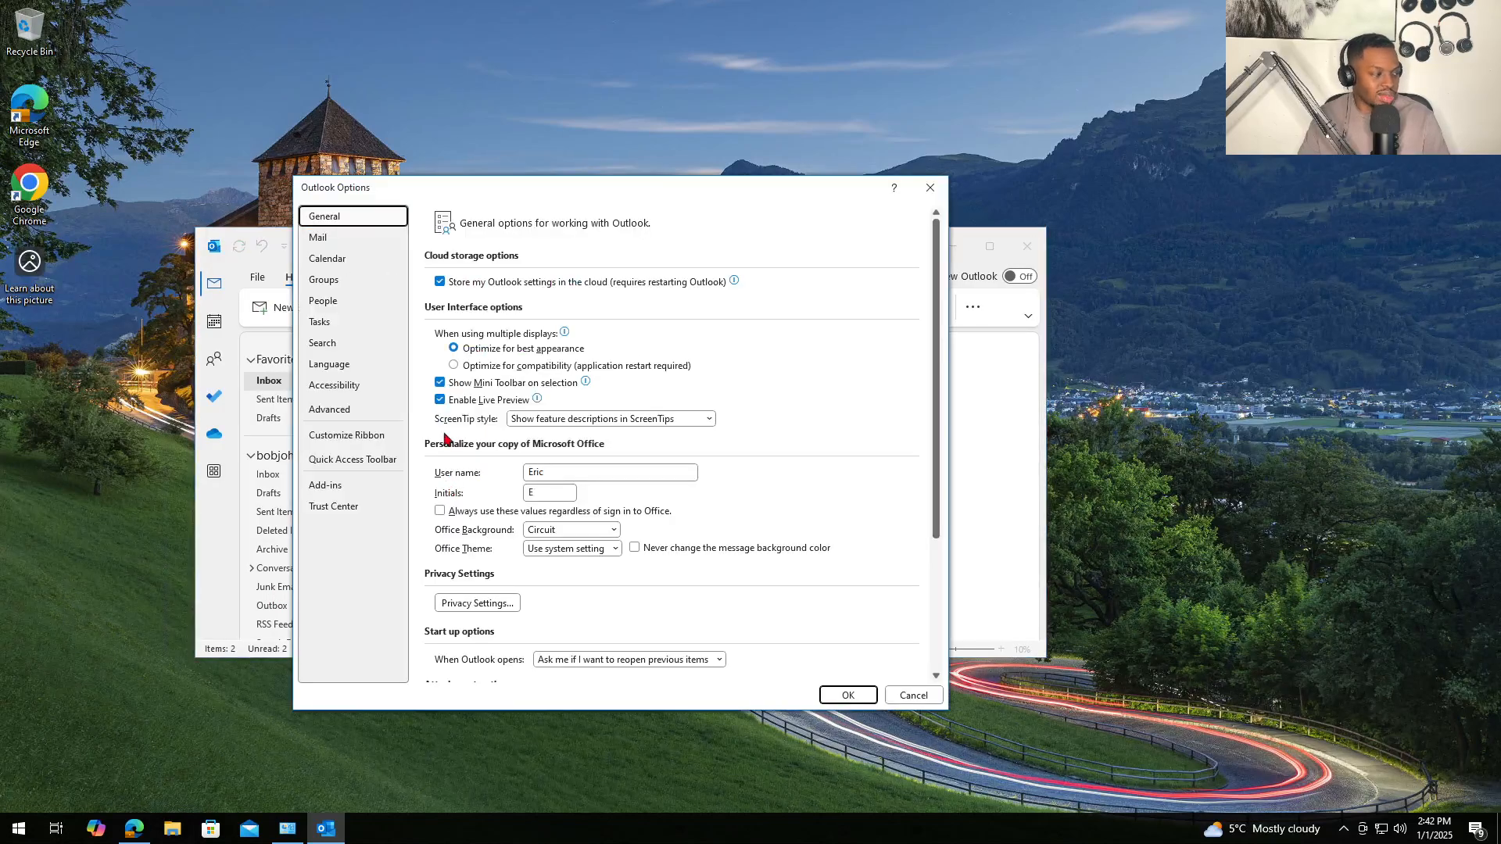
click(326, 486)
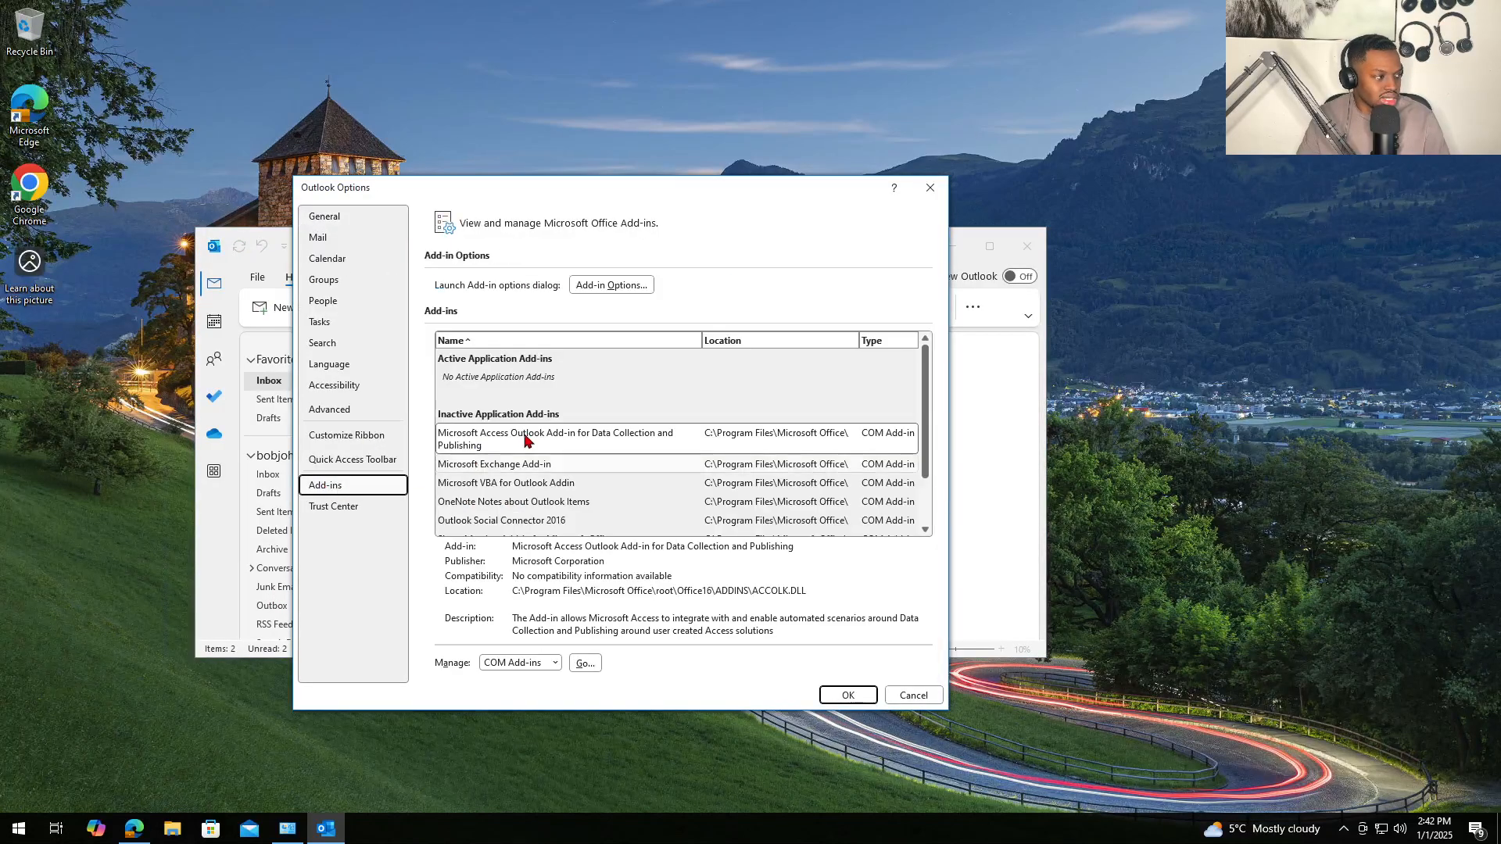
click(586, 664)
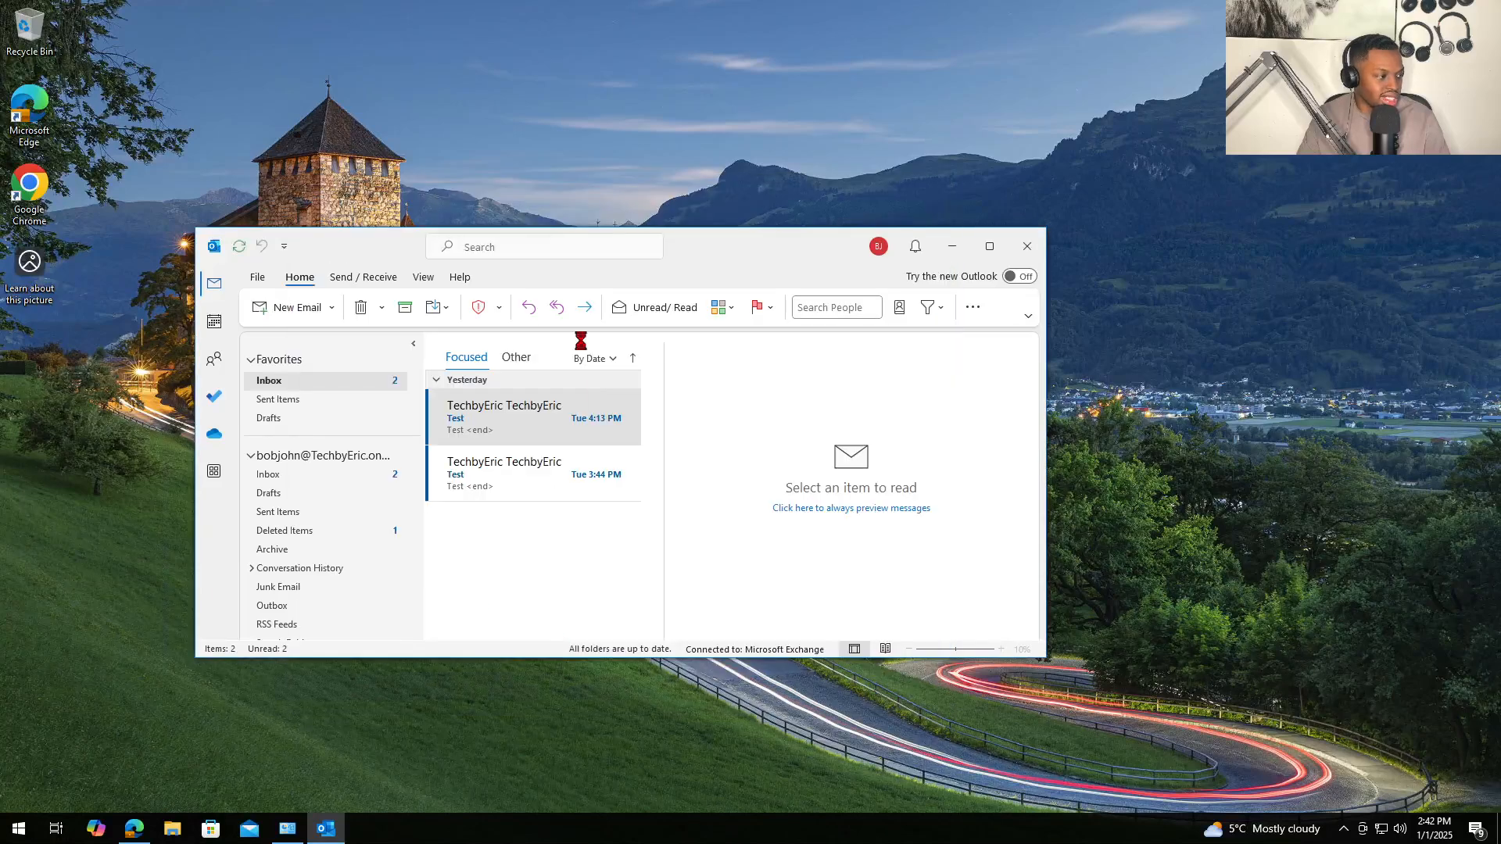
click(804, 372)
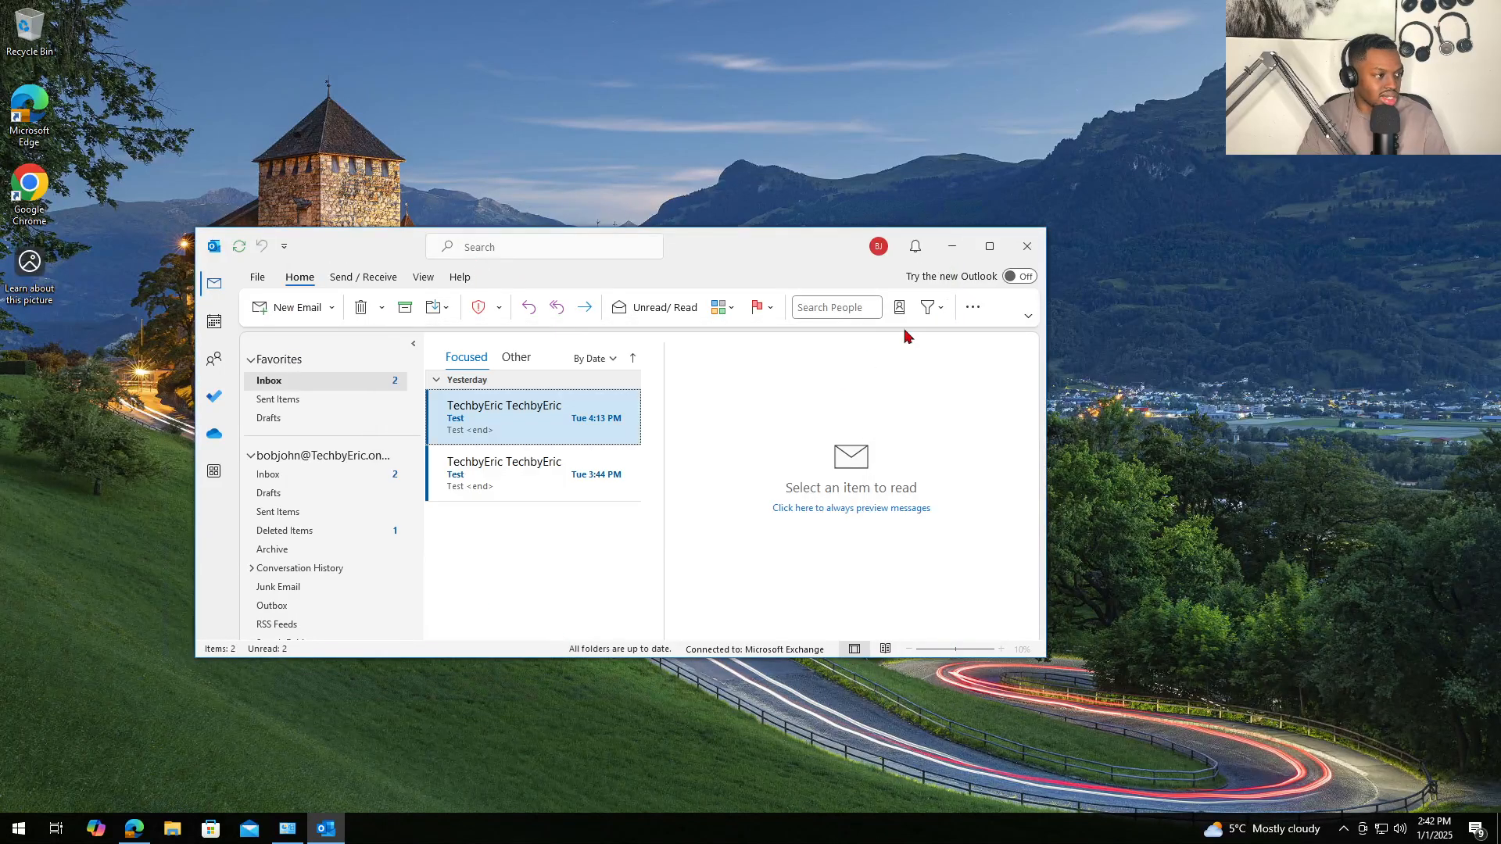
click(1025, 250)
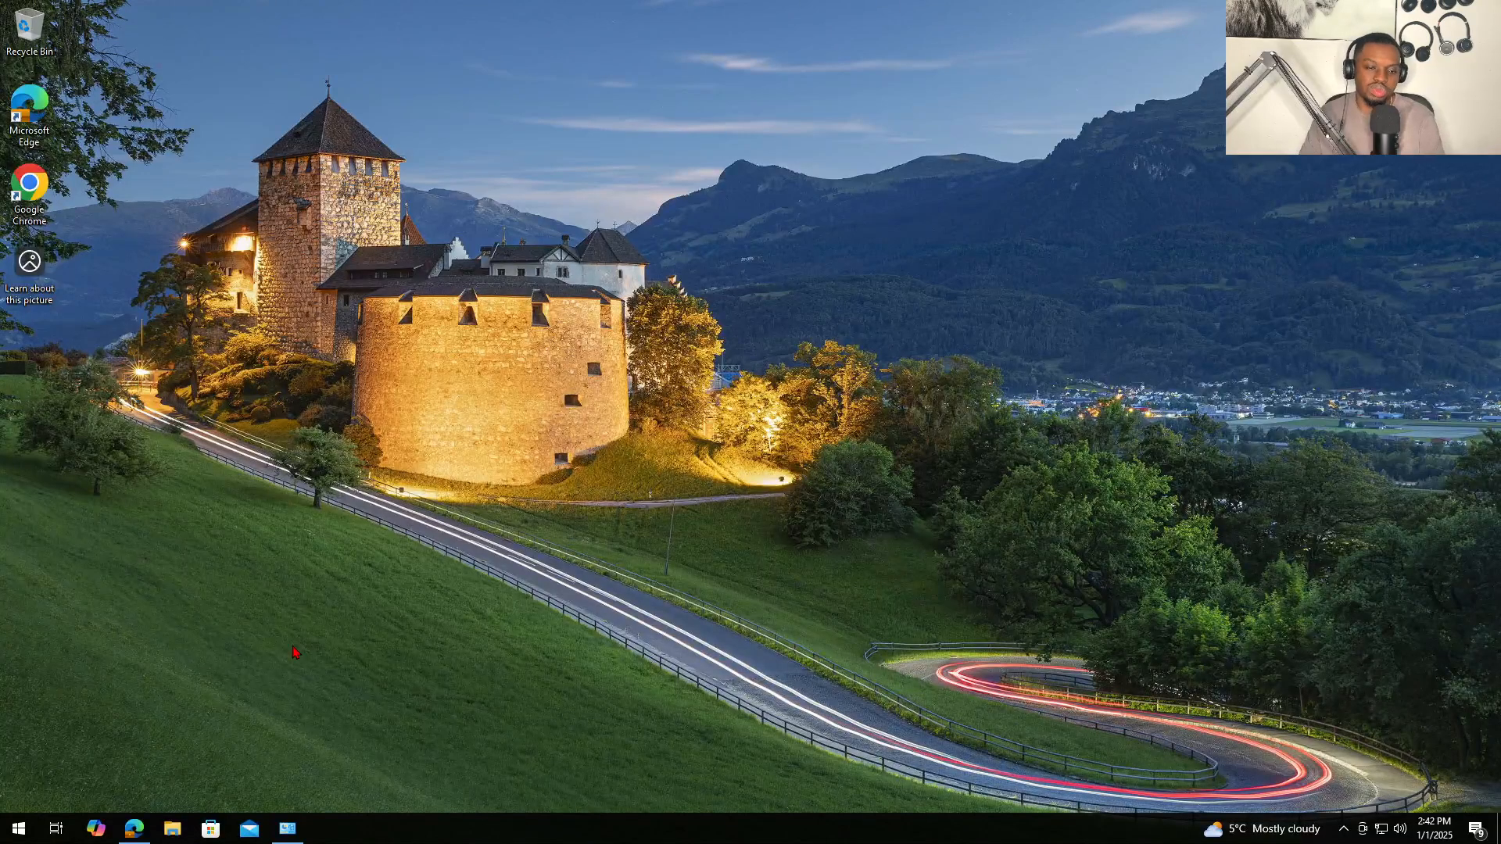
- Start a private note on the ticket with '- remoted into the user's computer.'
click(134, 829)
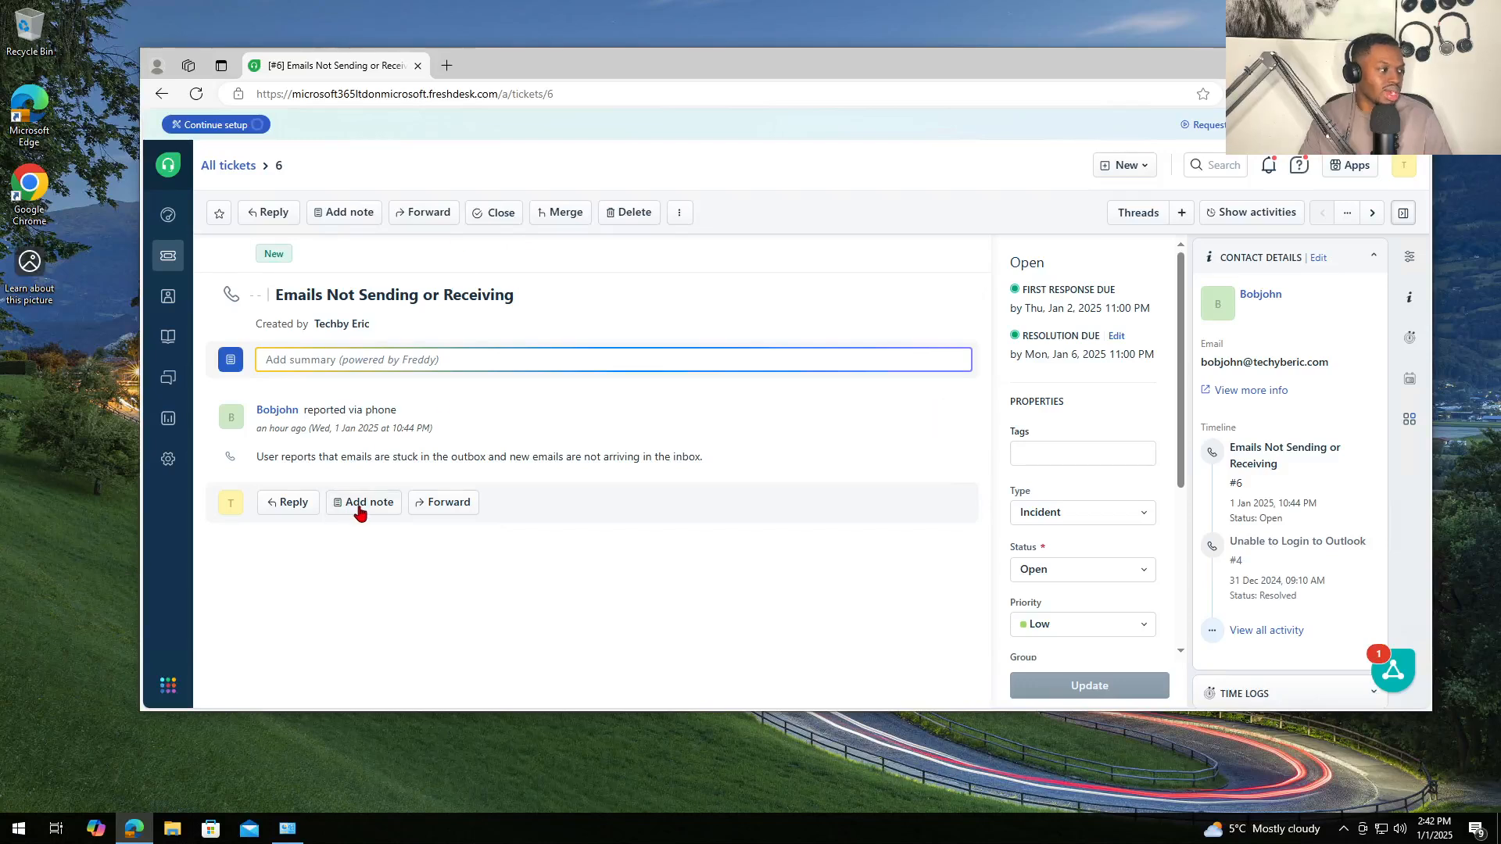
click(353, 501)
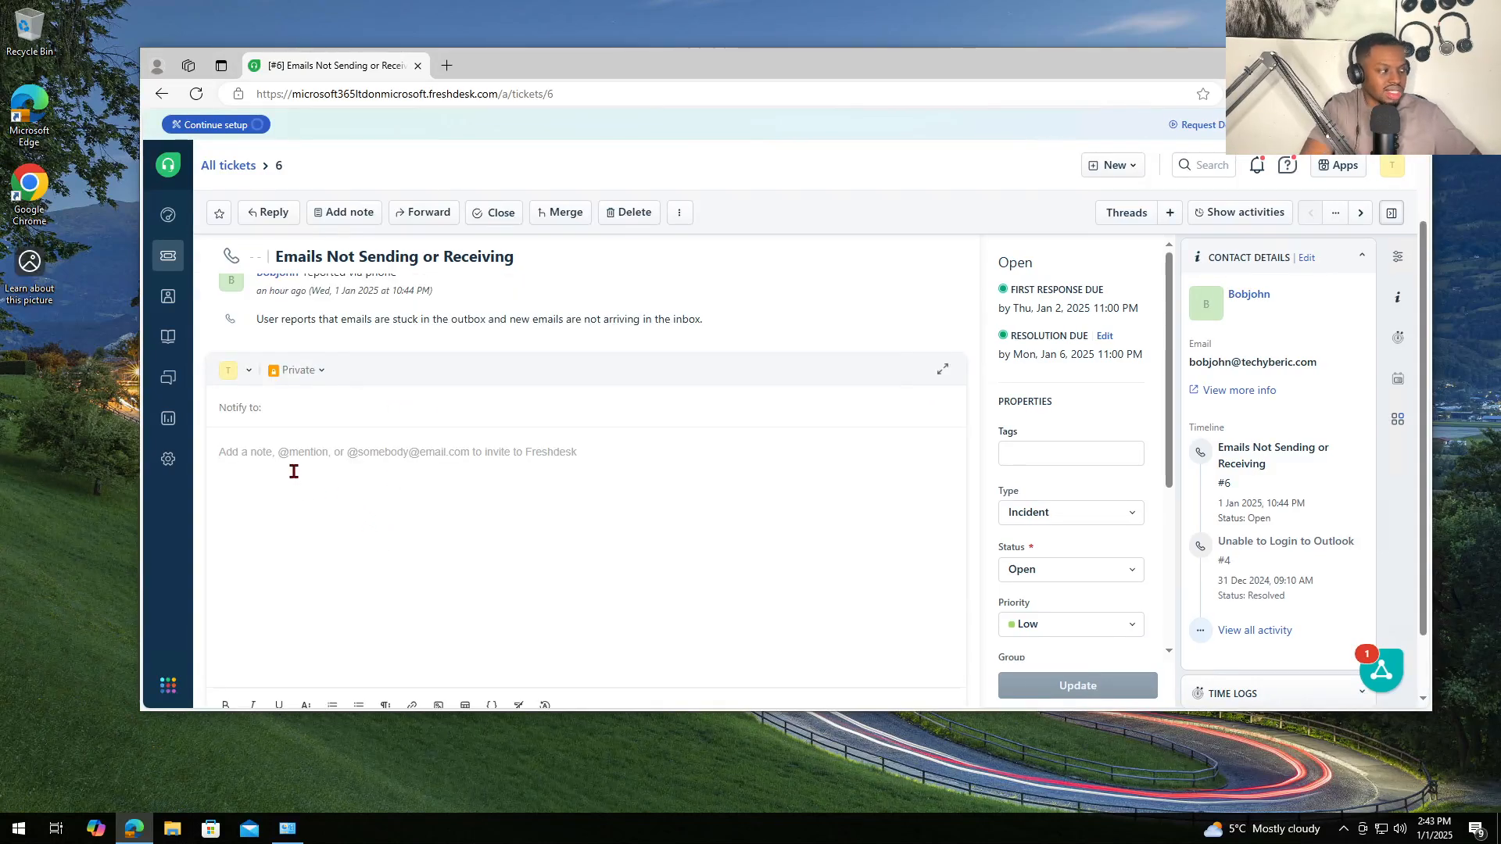
text(- remoted  in)
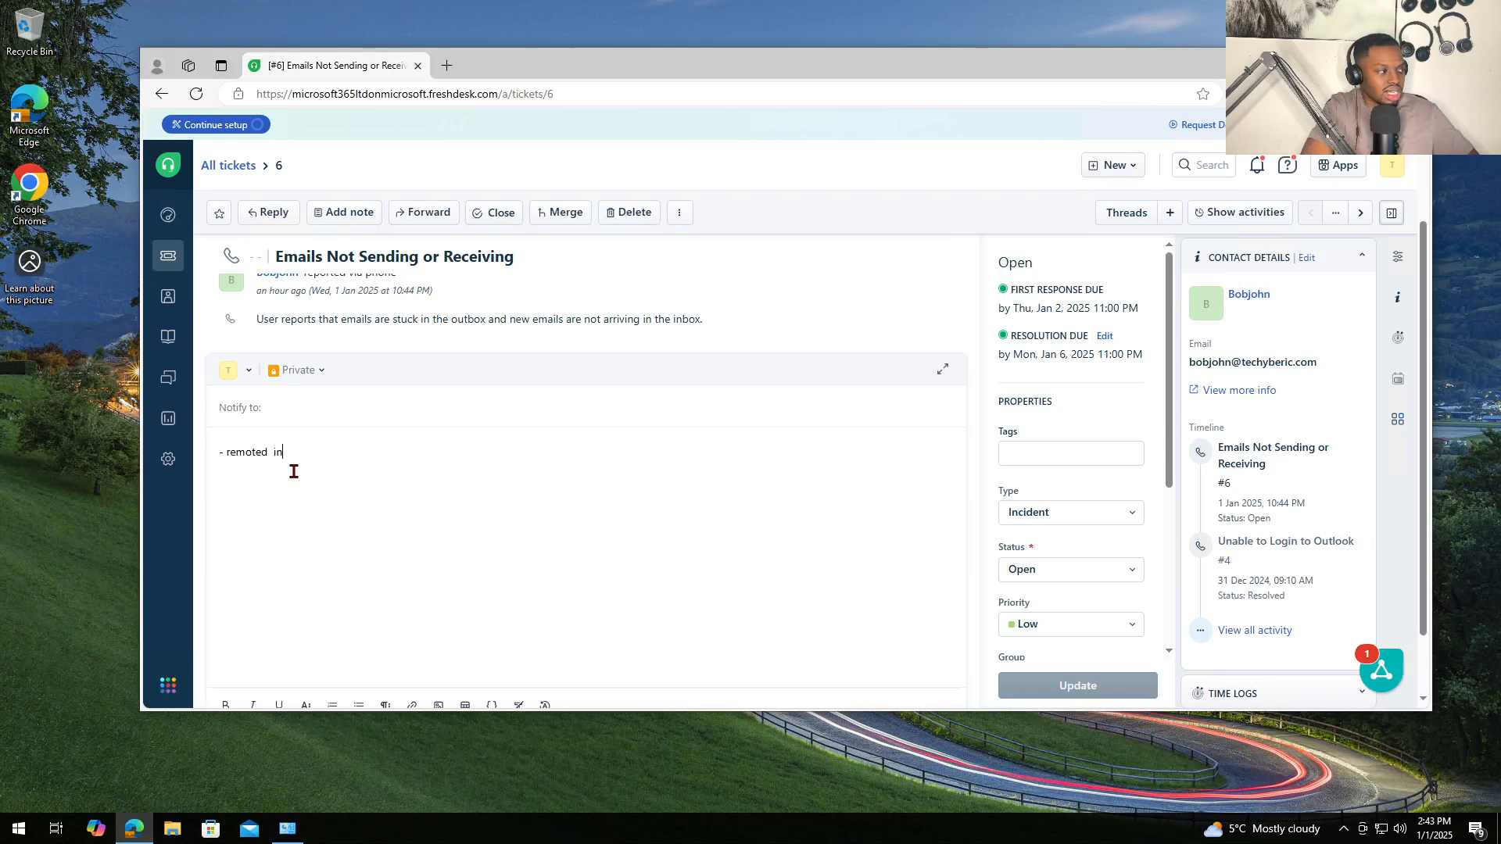
text(to)
key(BackSpace)
key(BackSpace)
key(BackSpace)
key(BackSpace)
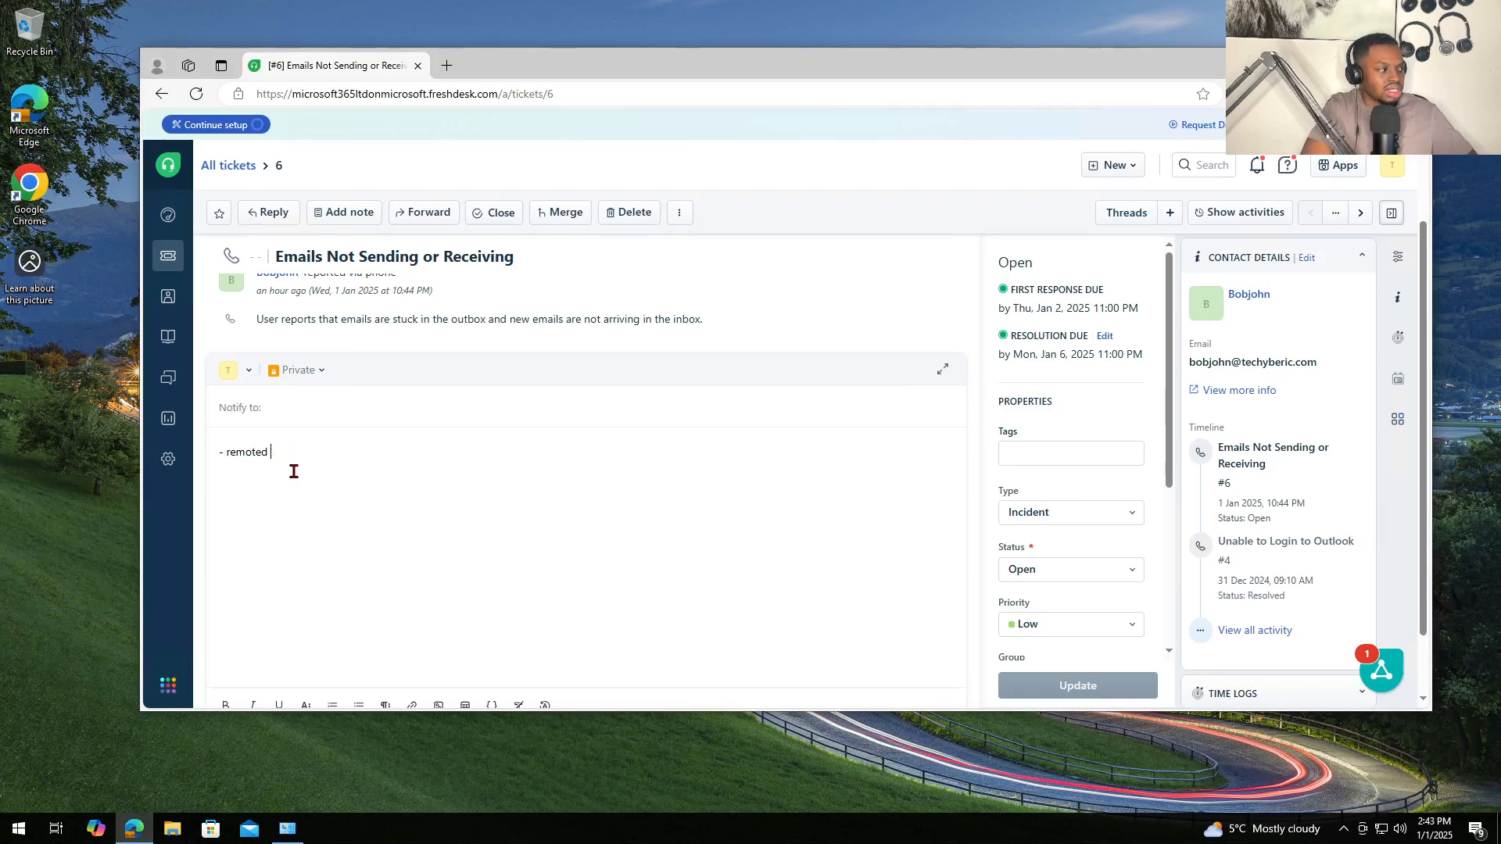
text(into the users computer.)
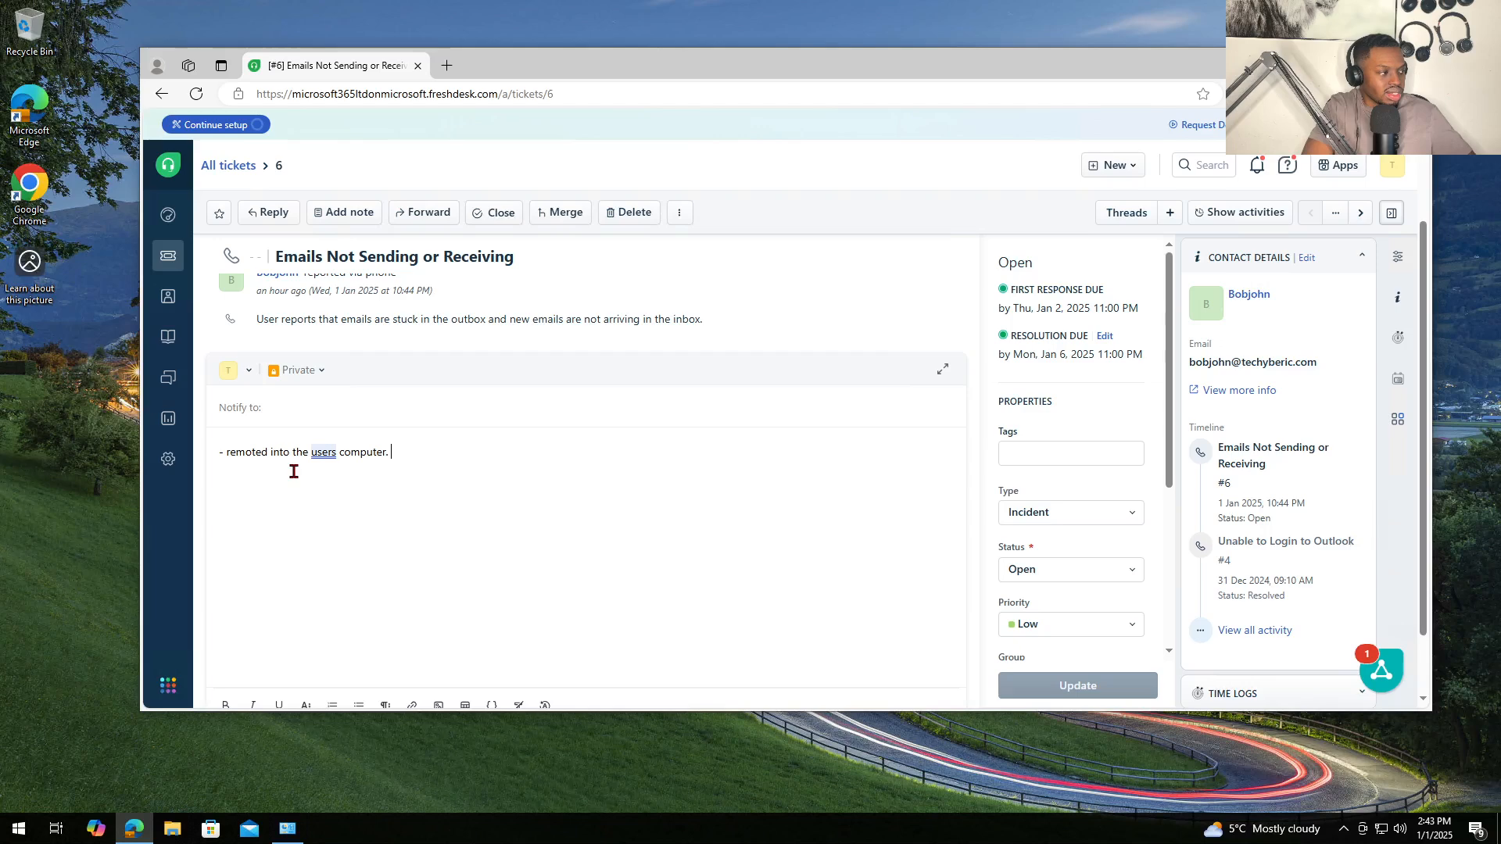
key(Return)
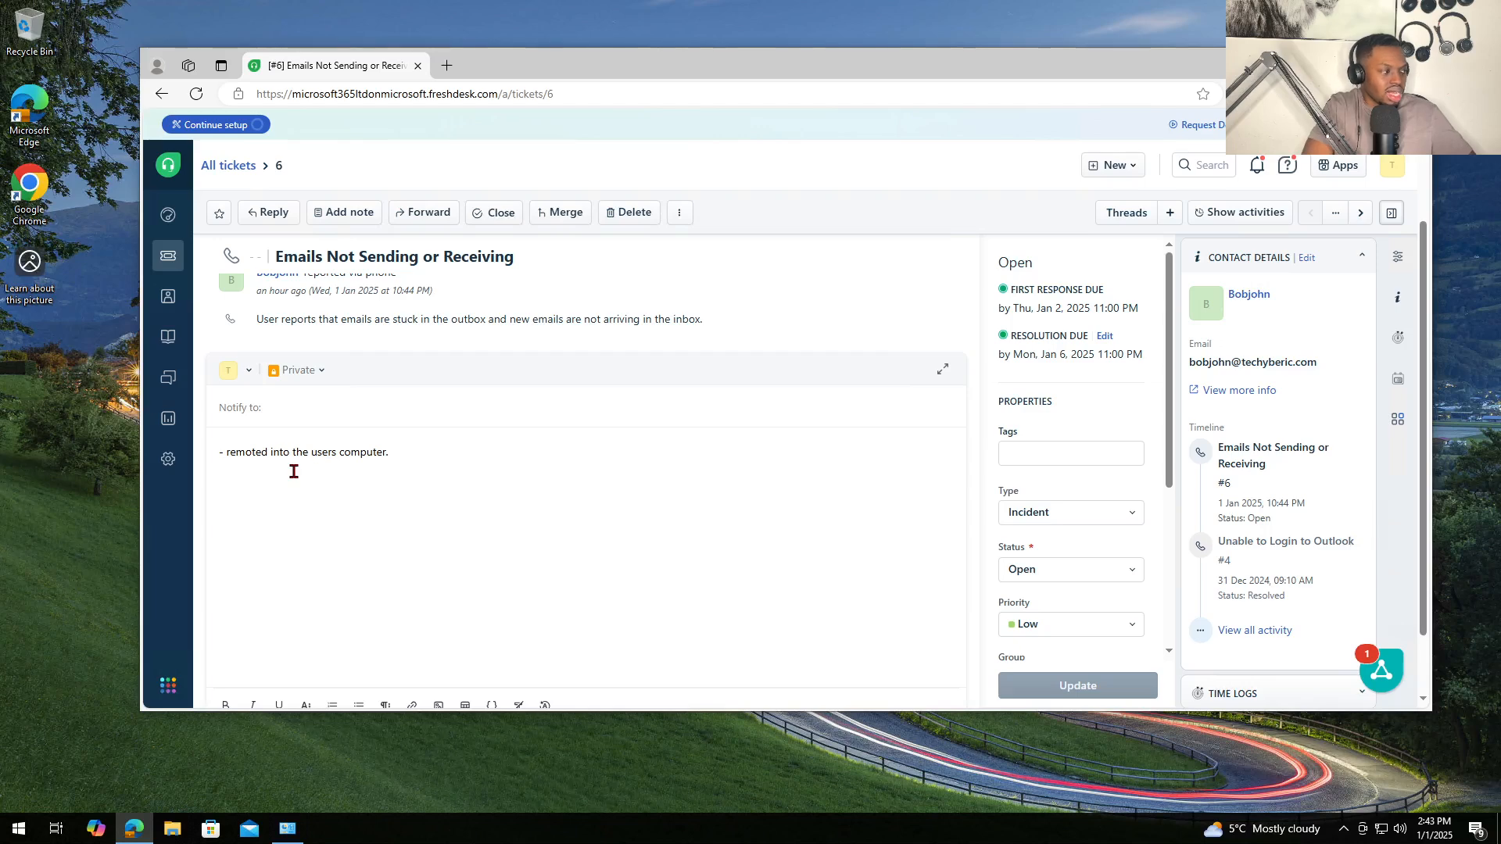
text(-)
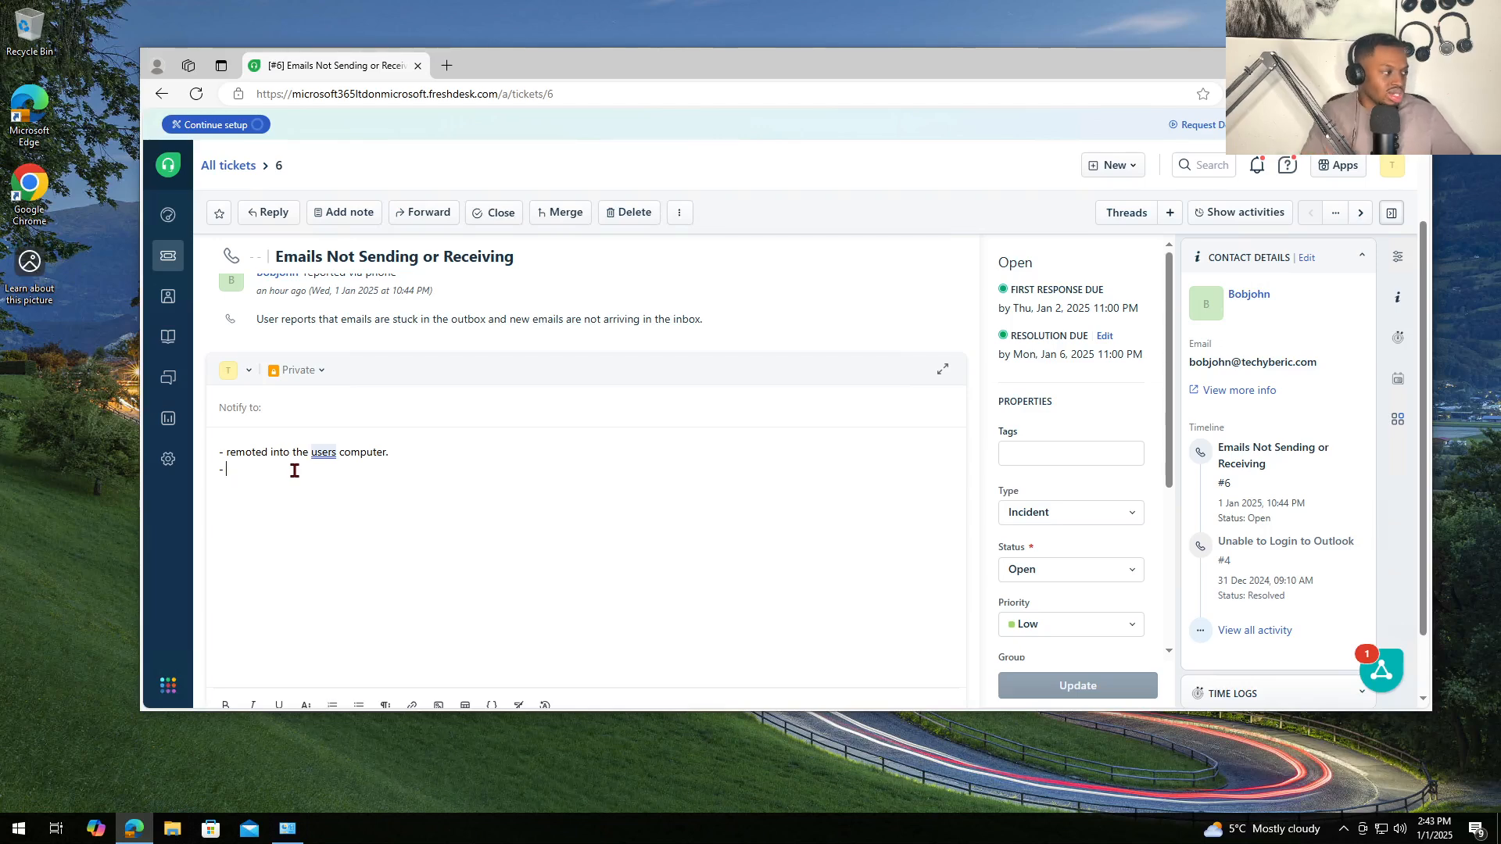
click(326, 452)
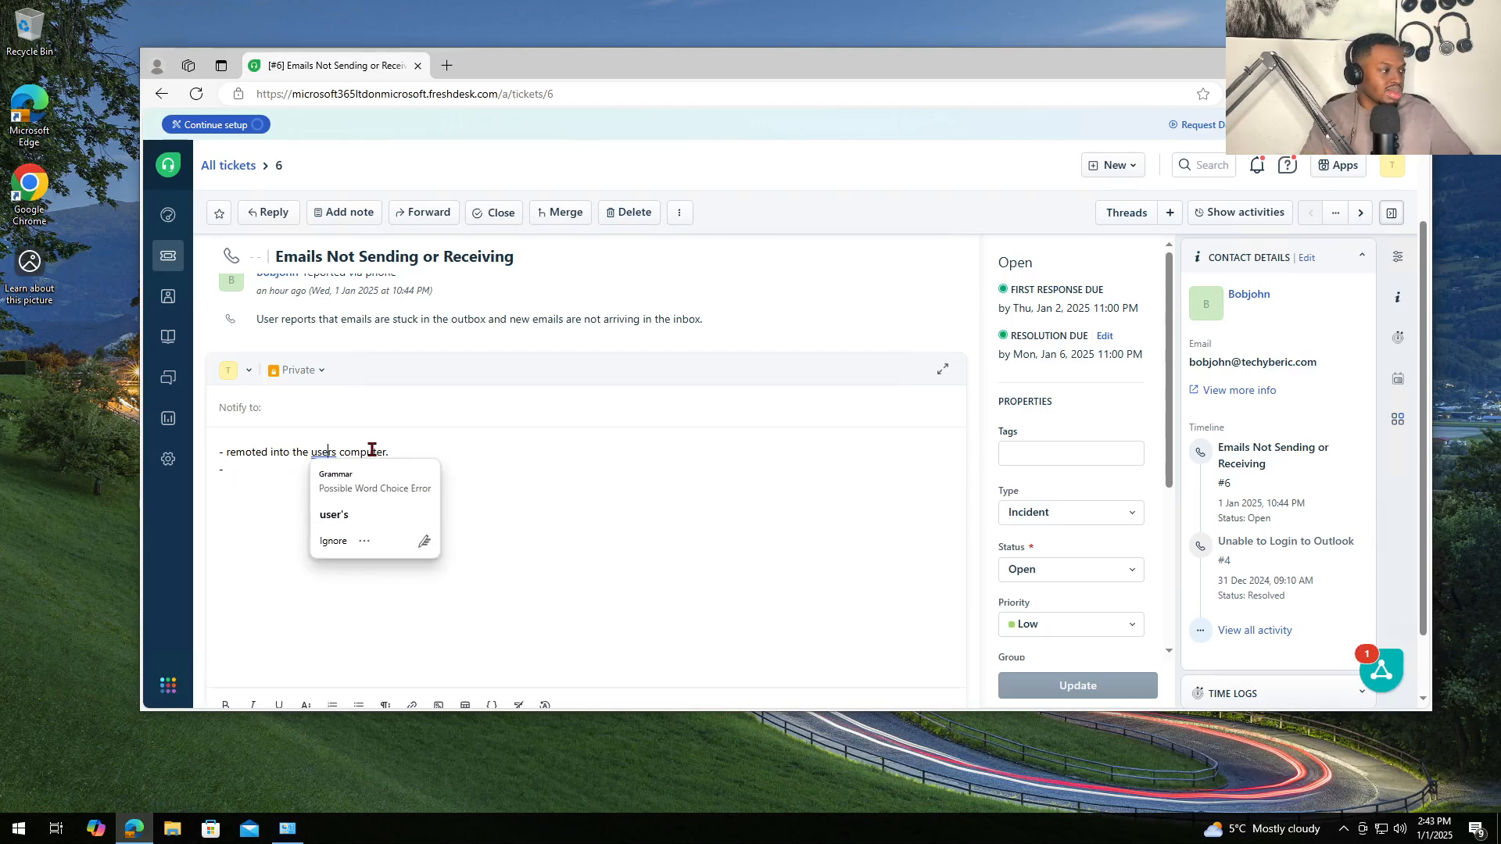
click(340, 453)
key(BackSpace)
key(BackSpace)
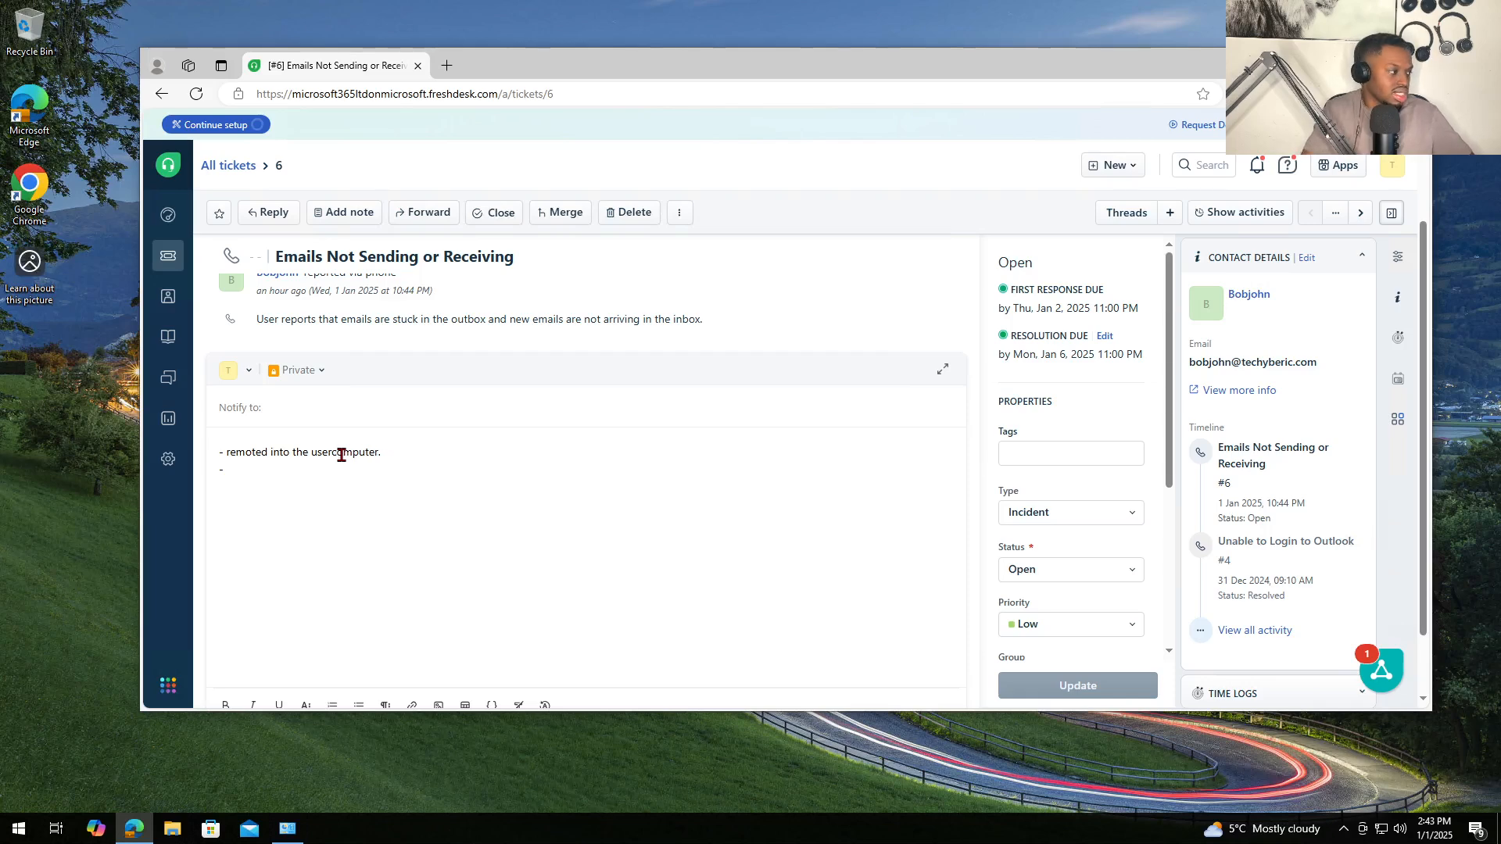
key(BackSpace)
key(BackSpace)
text(r)
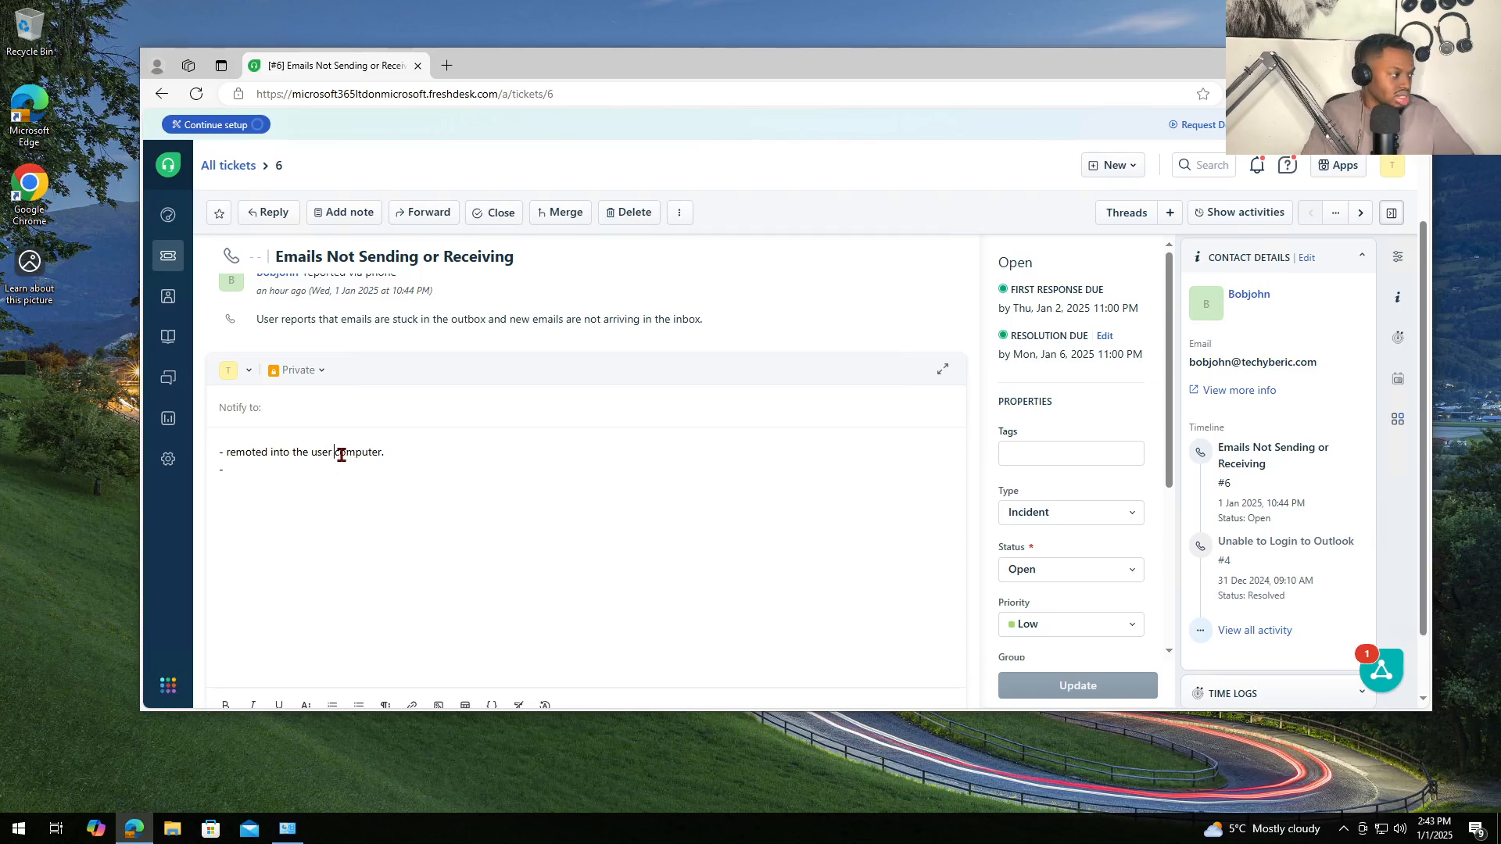
click(299, 476)
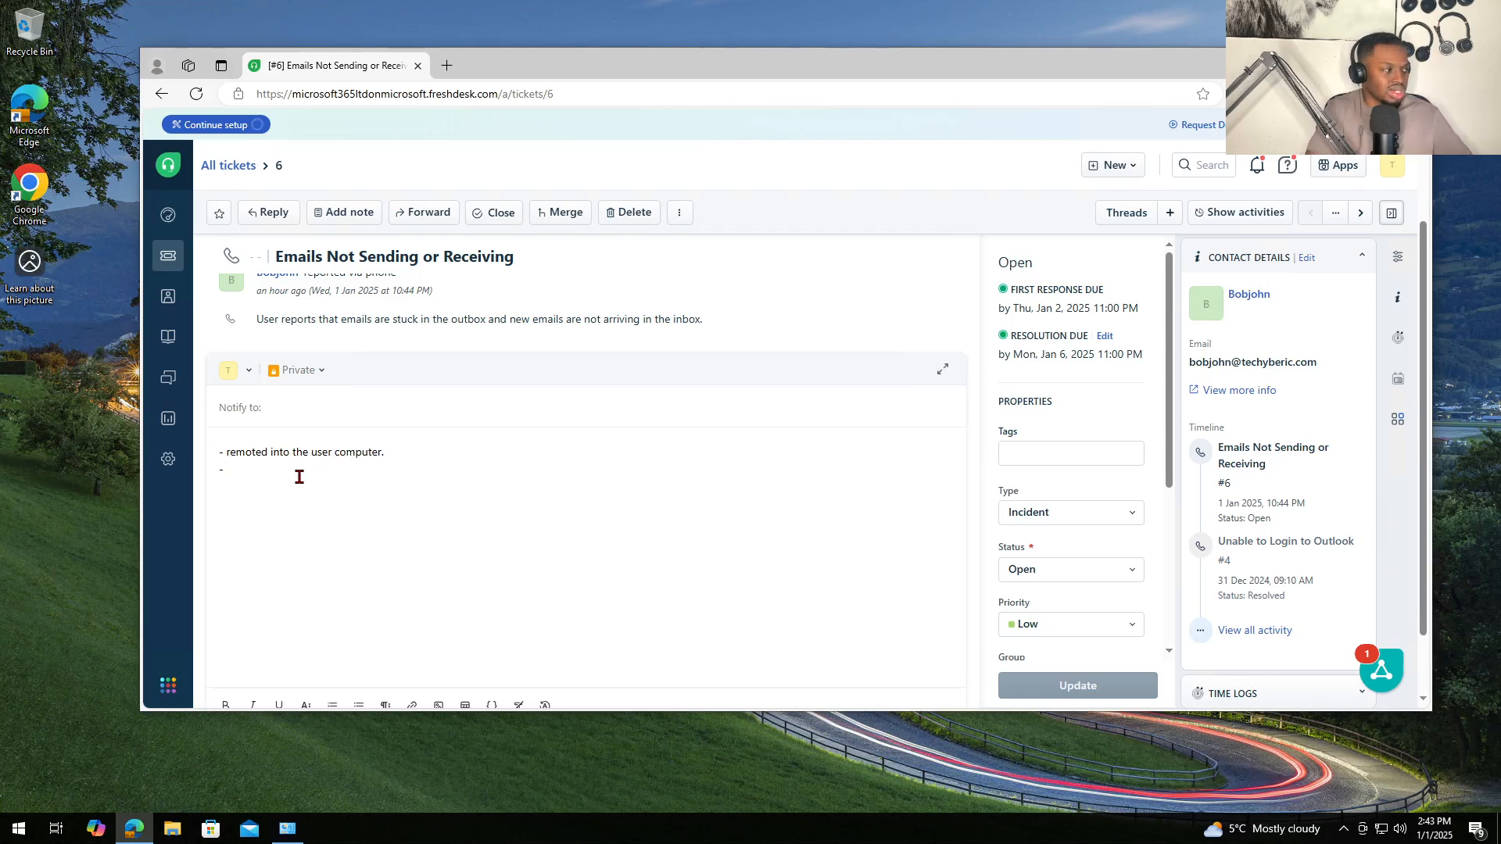
- Add note lines about the Control Panel repair and running SCAN.PST and Outlook repair, issue resolved
text(re)
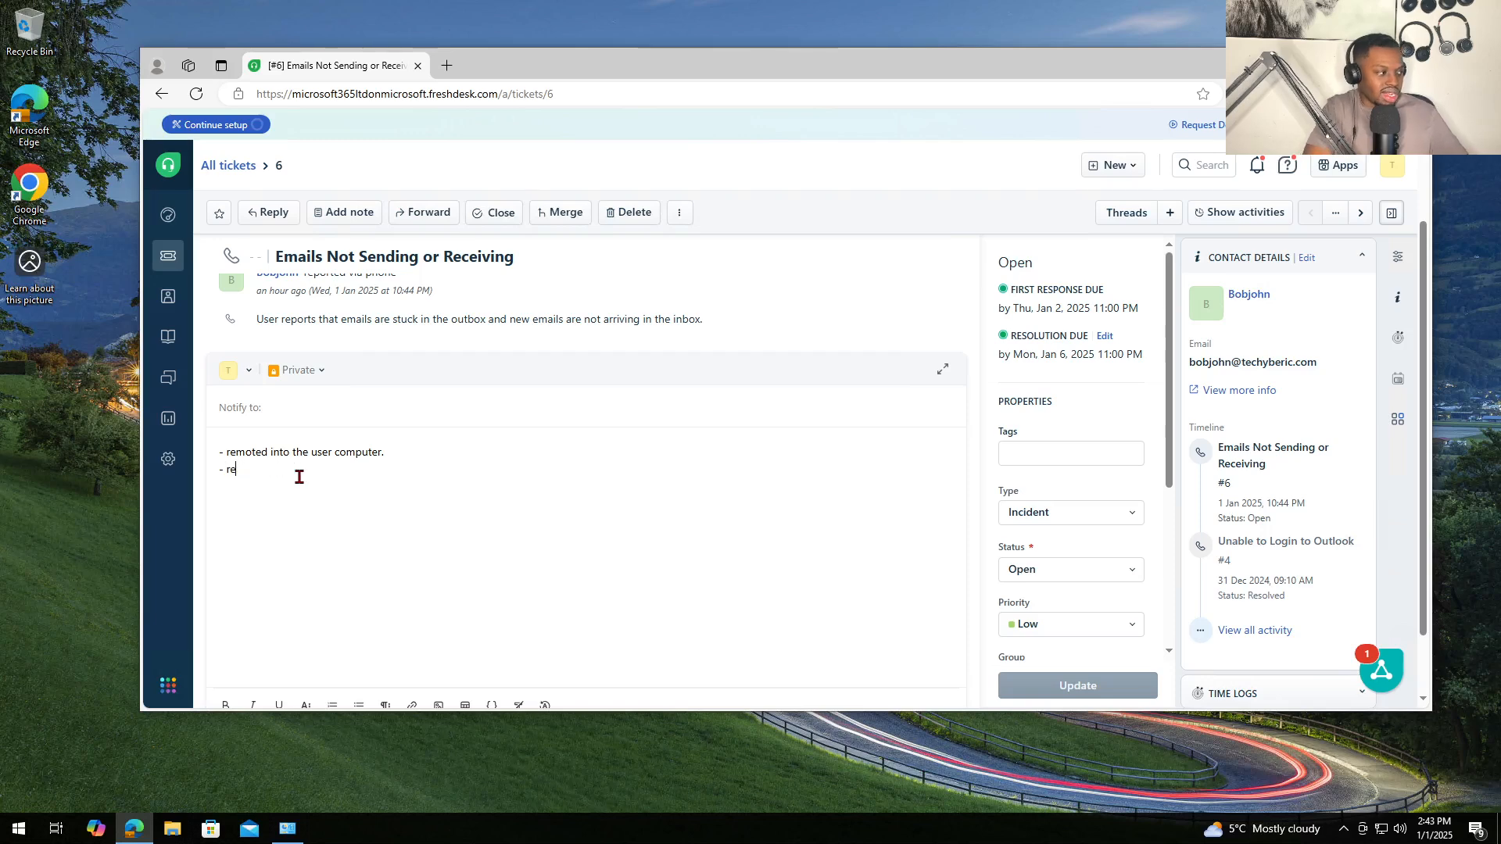
key(BackSpace)
text(an )
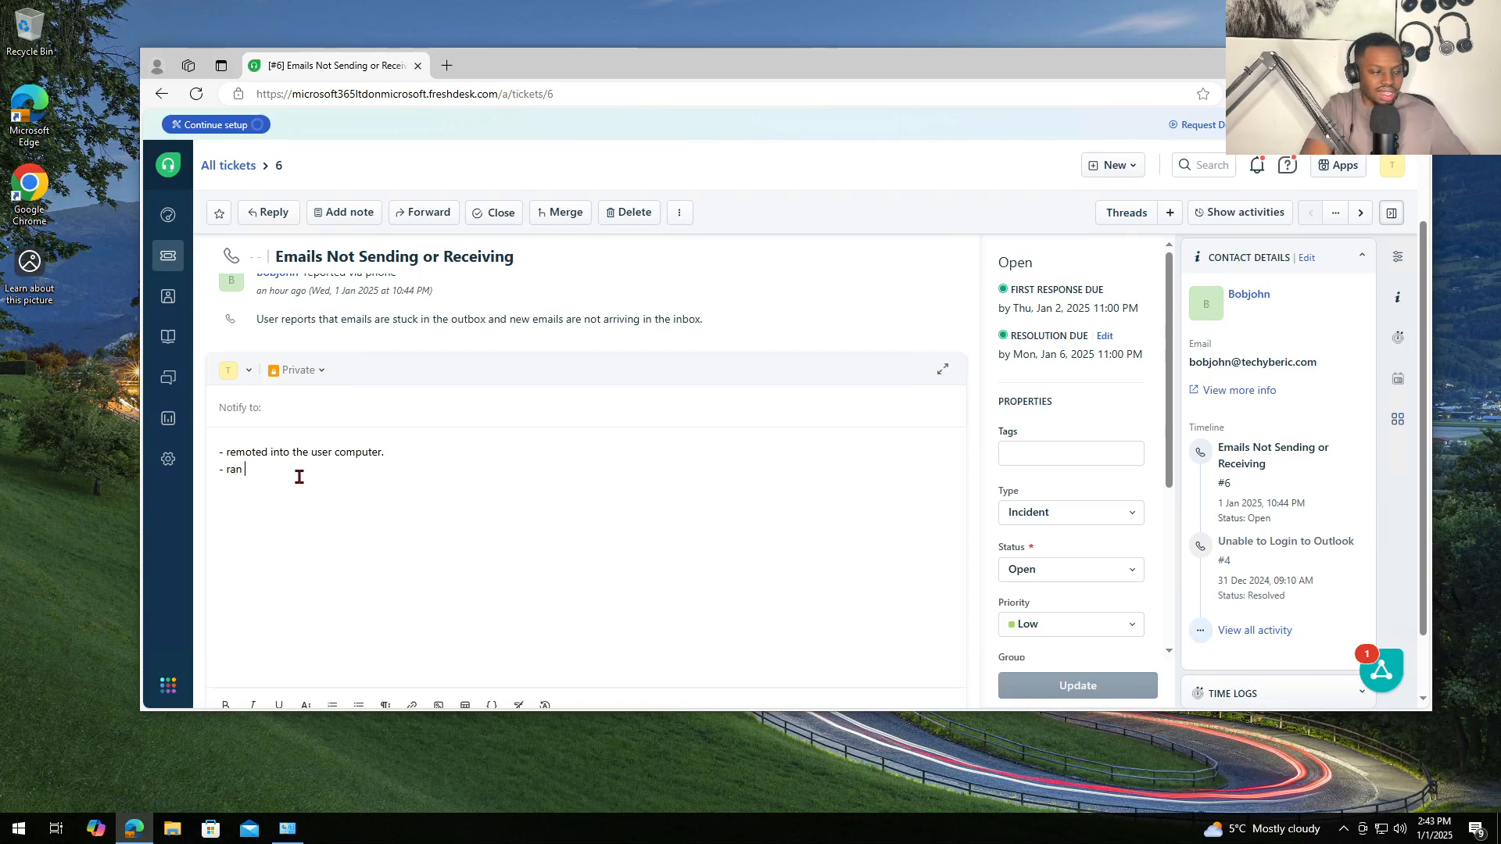
text(office 365)
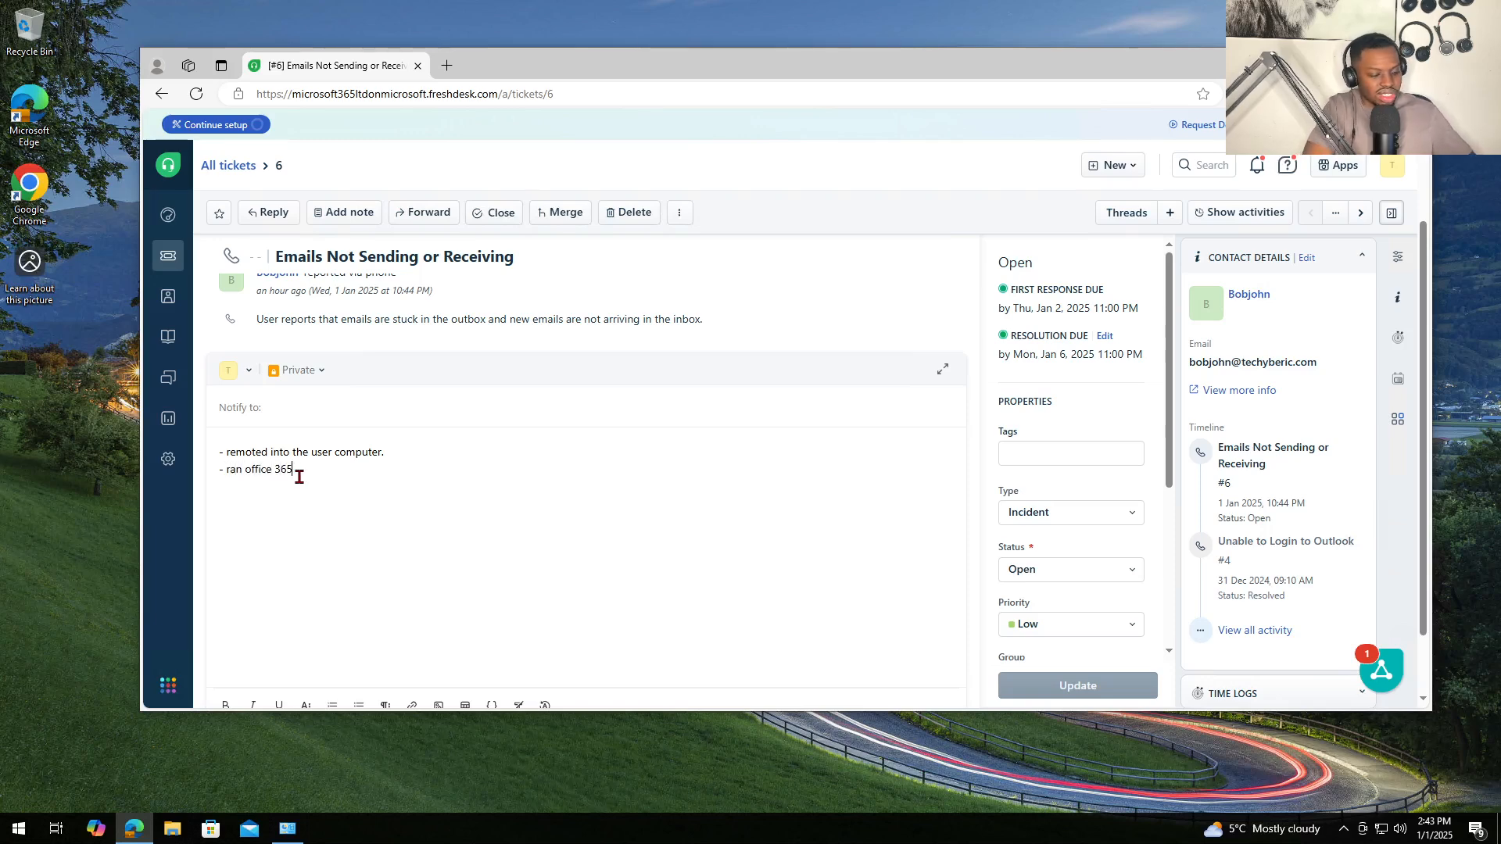
text(repair on)
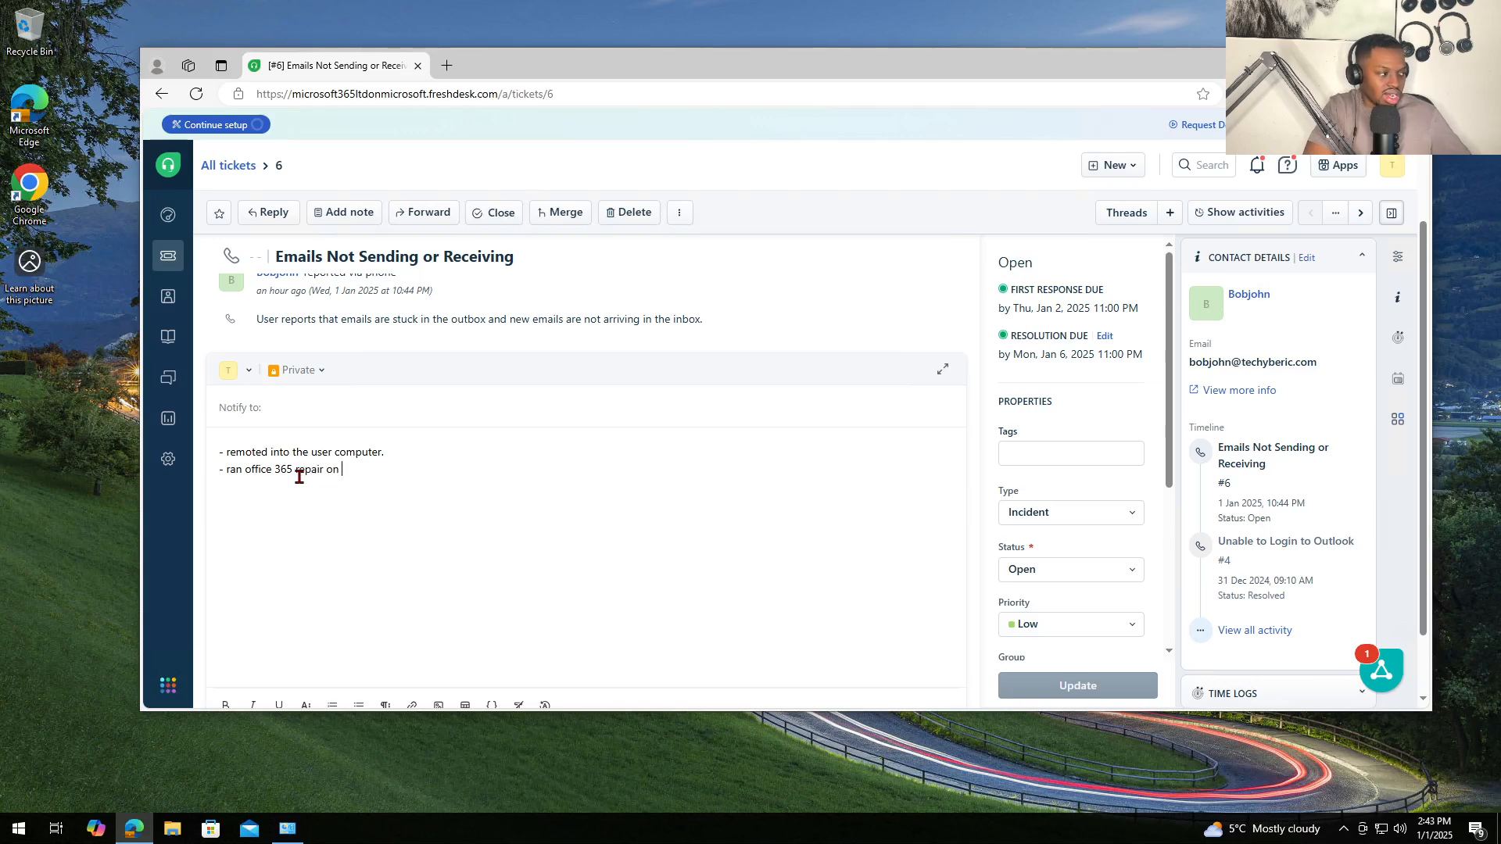
text( Control panel.)
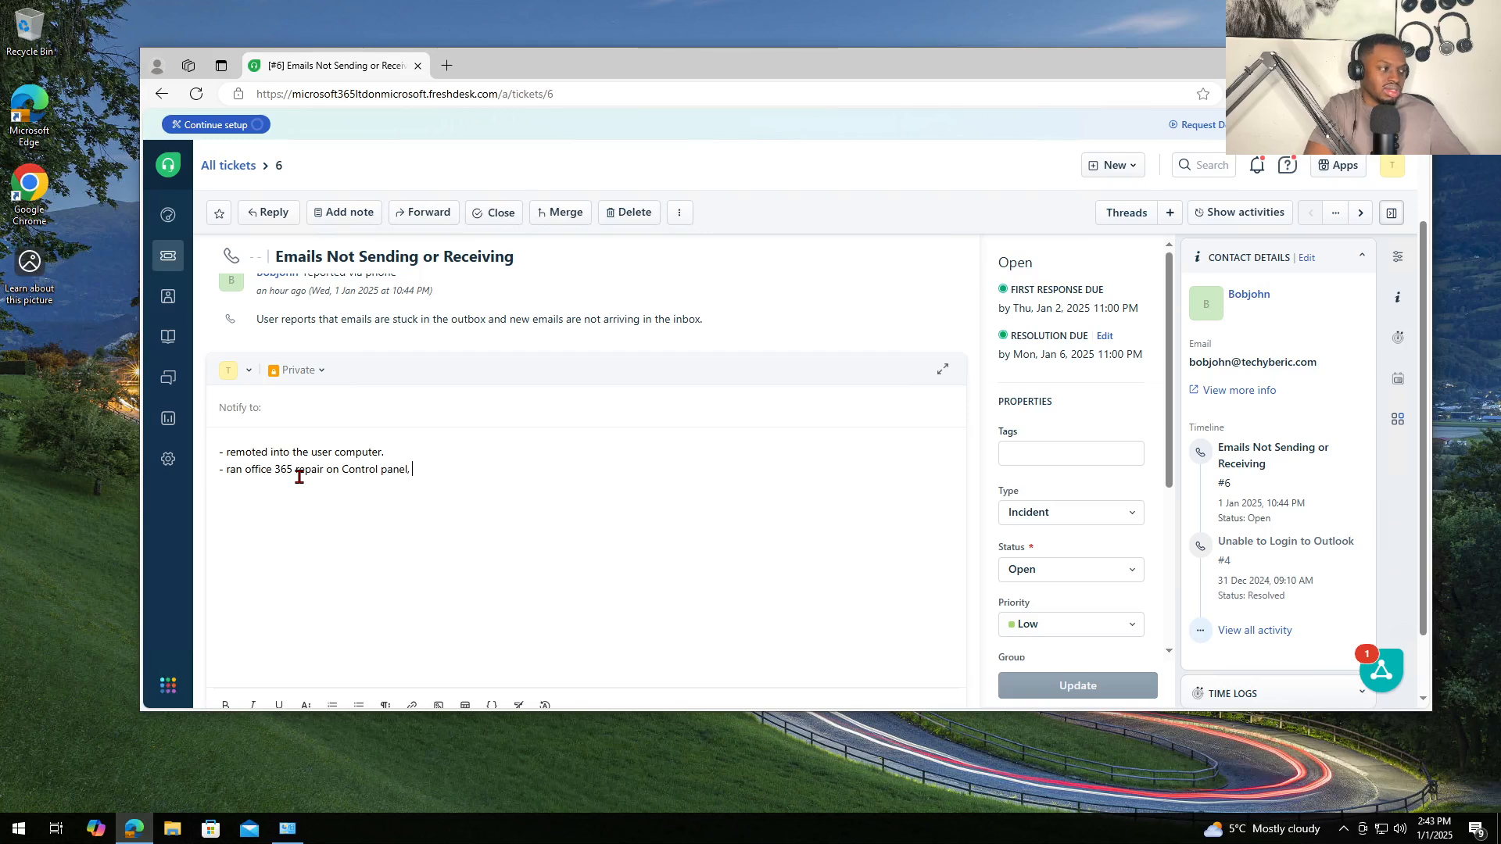
text( issue reo)
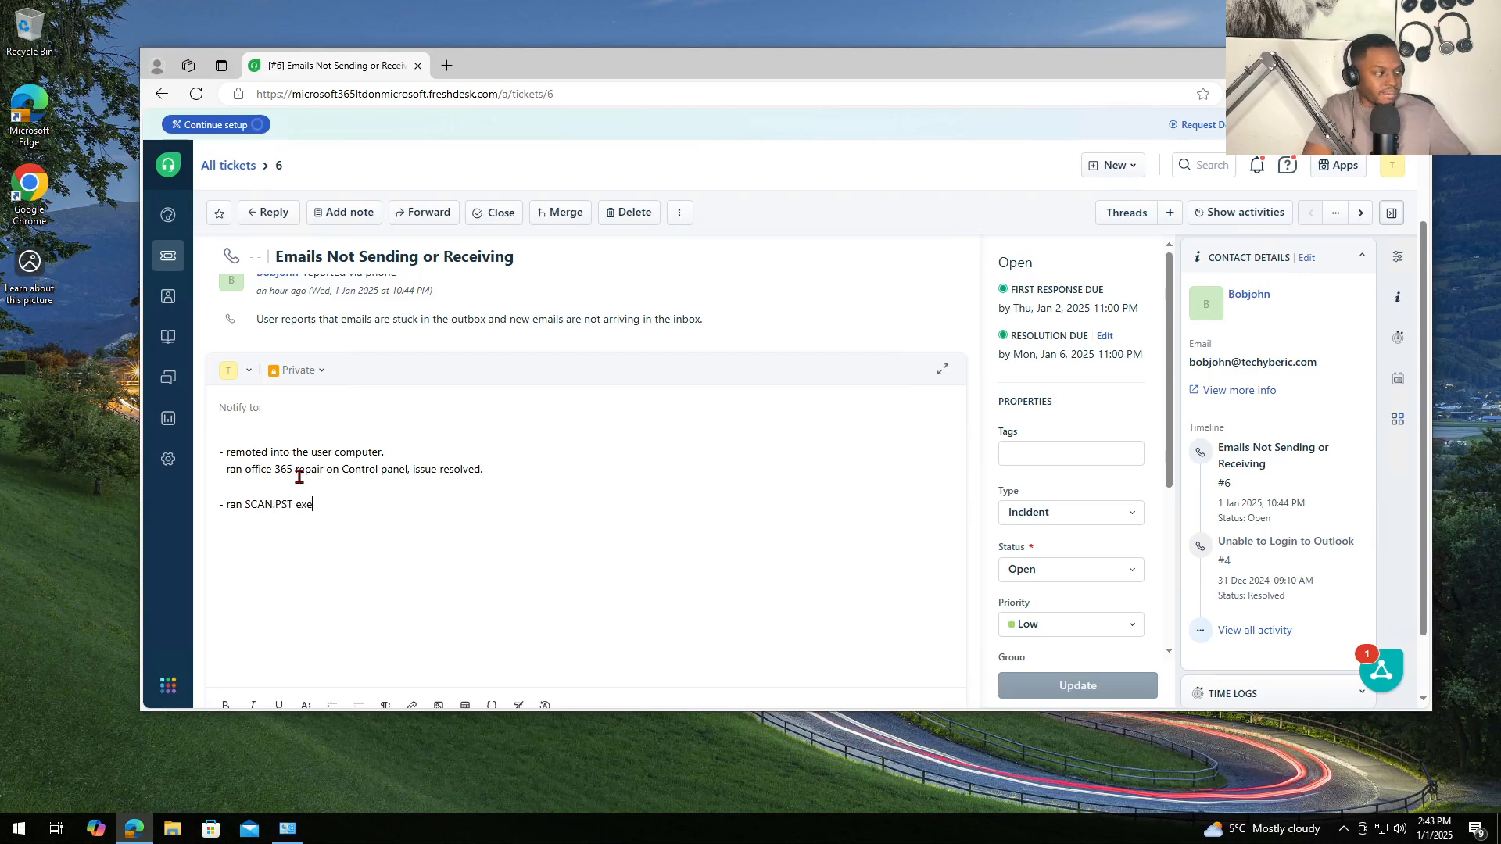
text(rf)
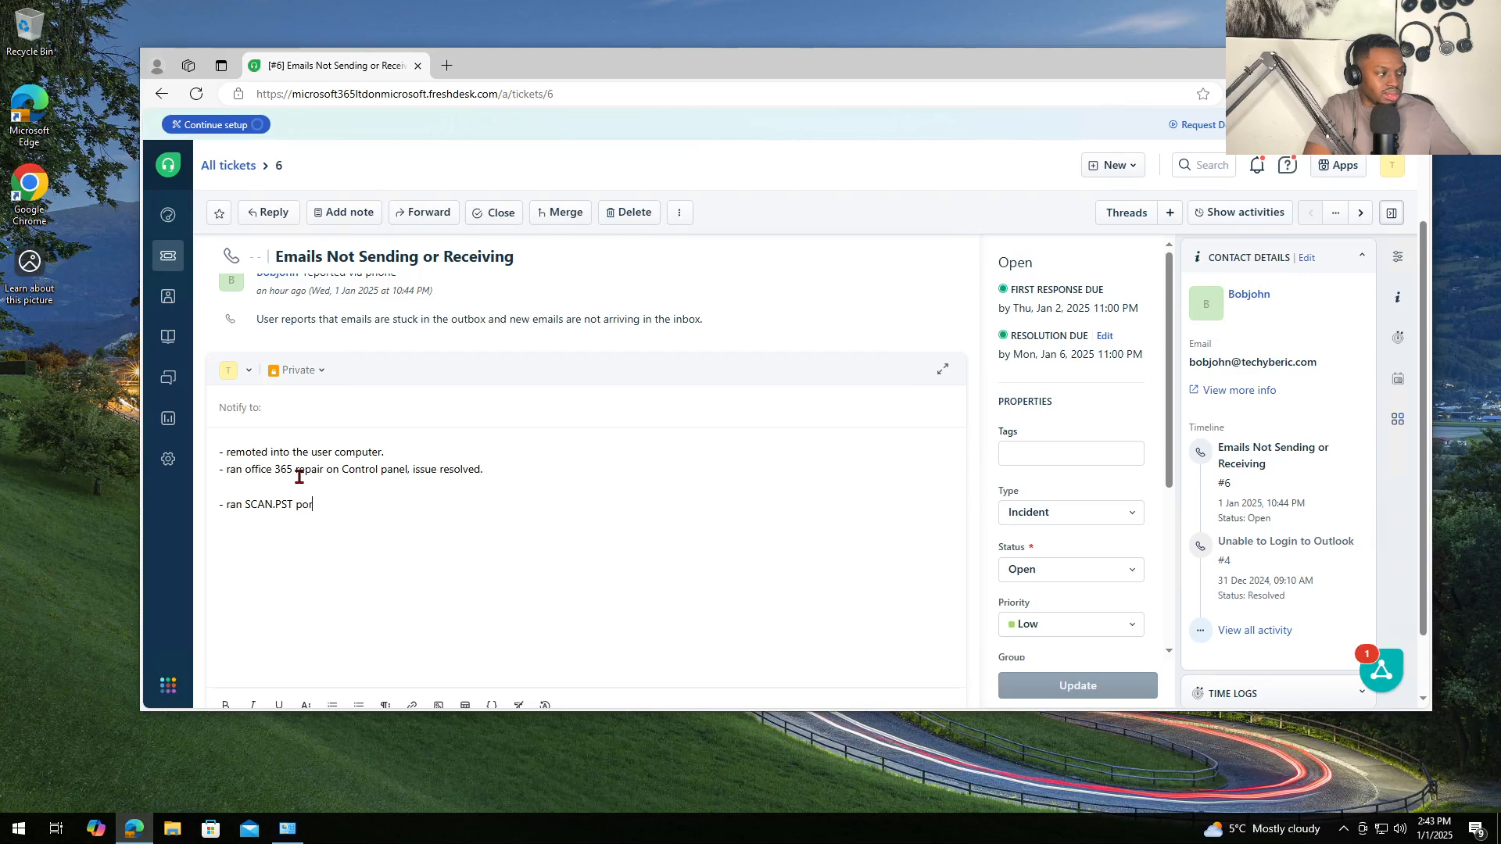
key(BackSpace)
key(BackSpace)
text(rog)
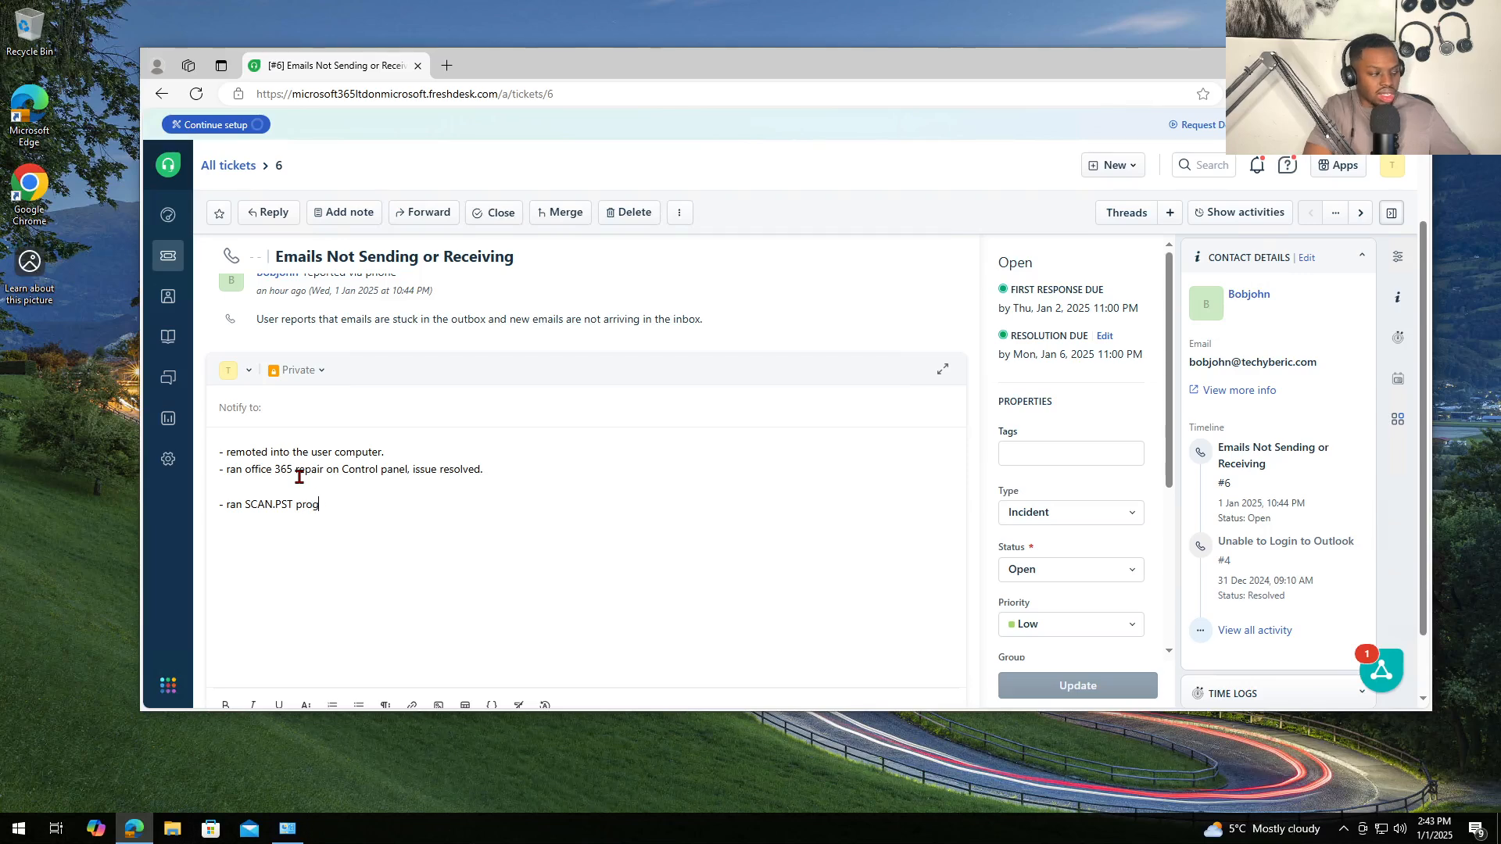
text(ram, ran out)
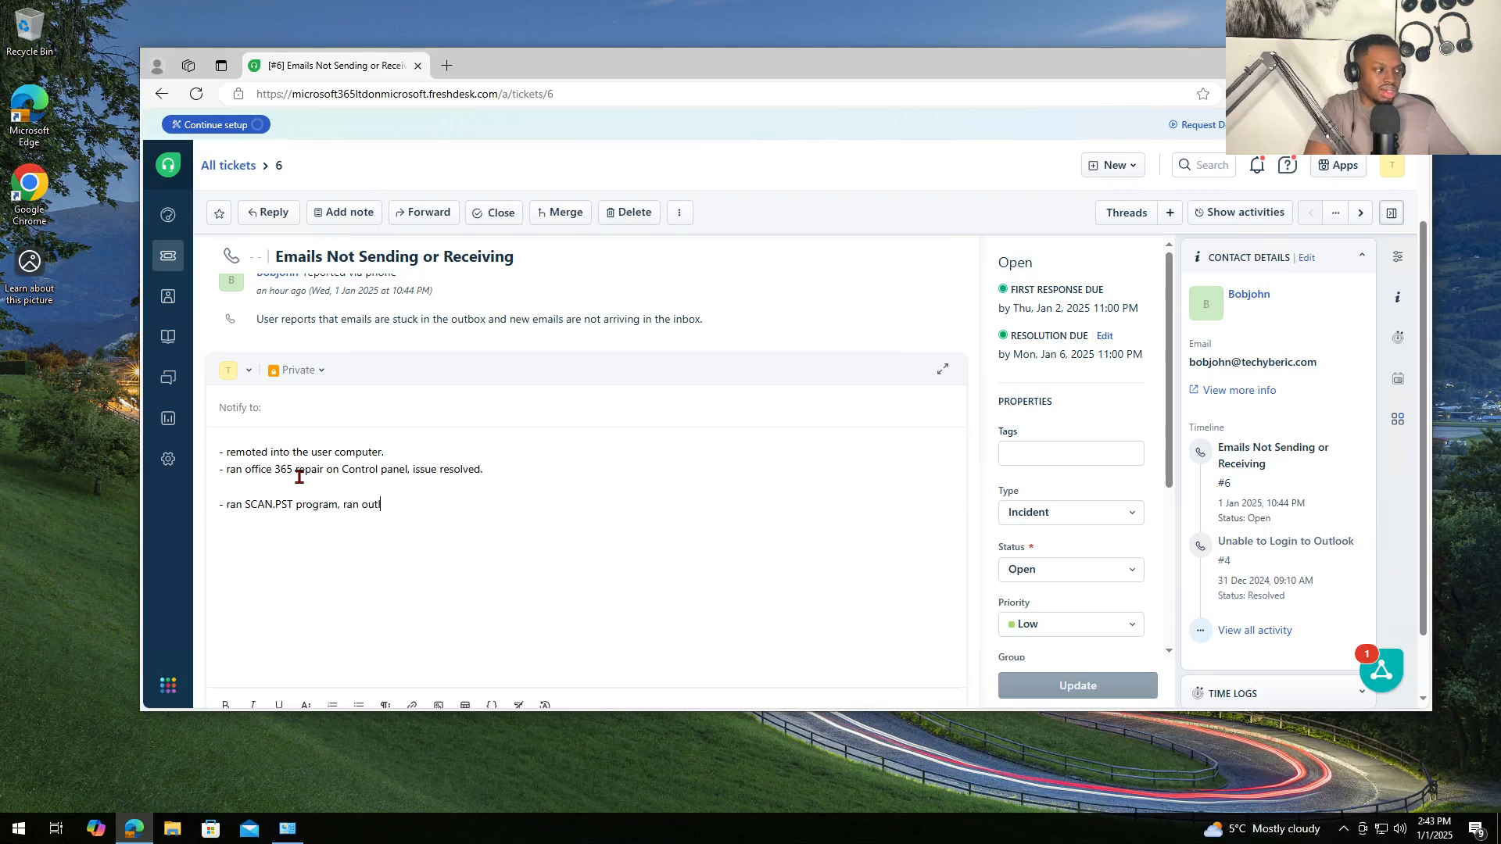
text(look repair, )
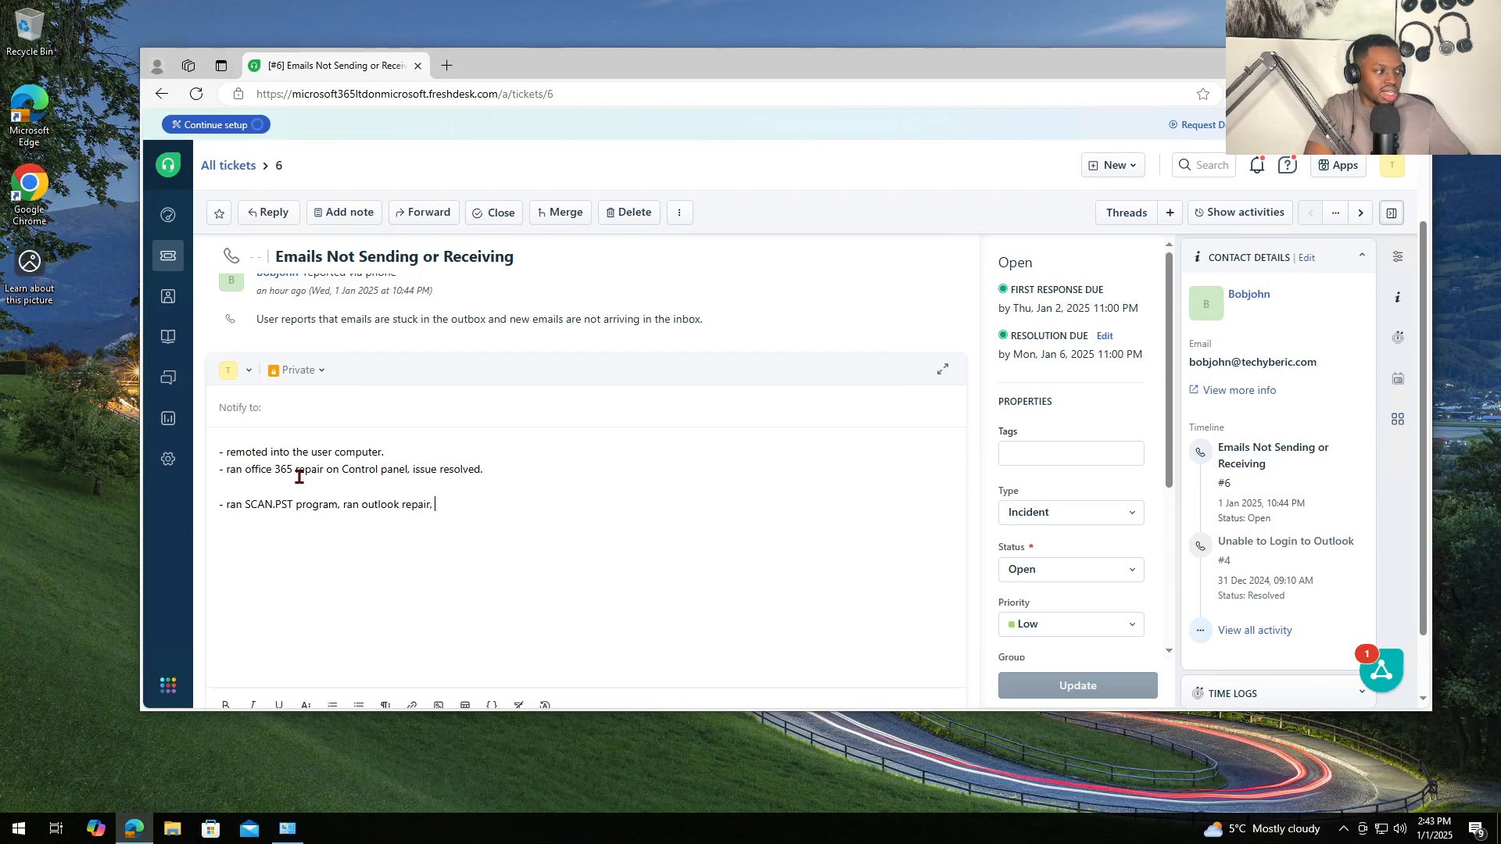
text(issue resolved.)
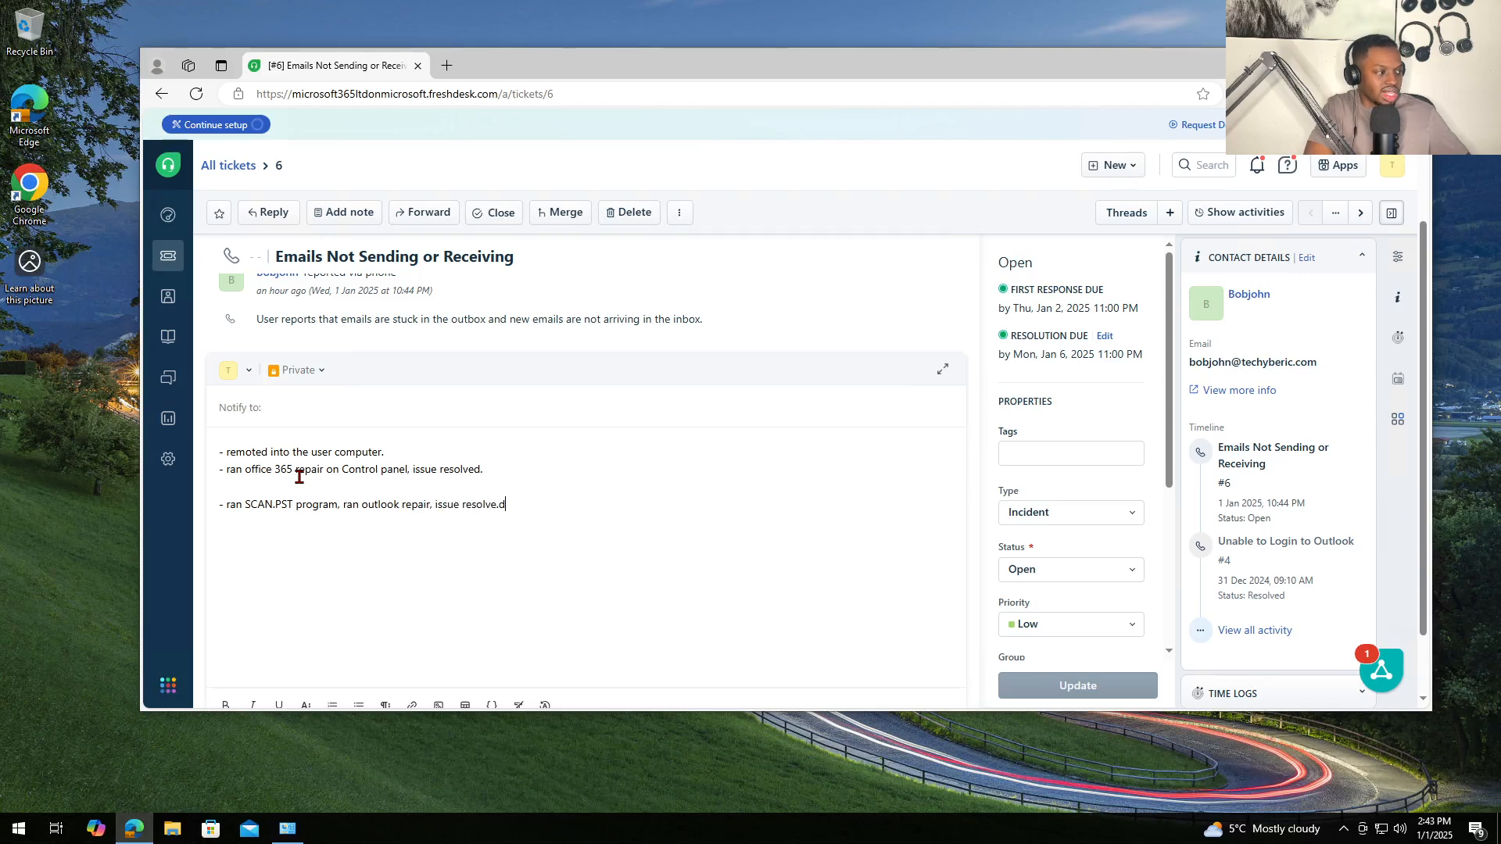
key(BackSpace)
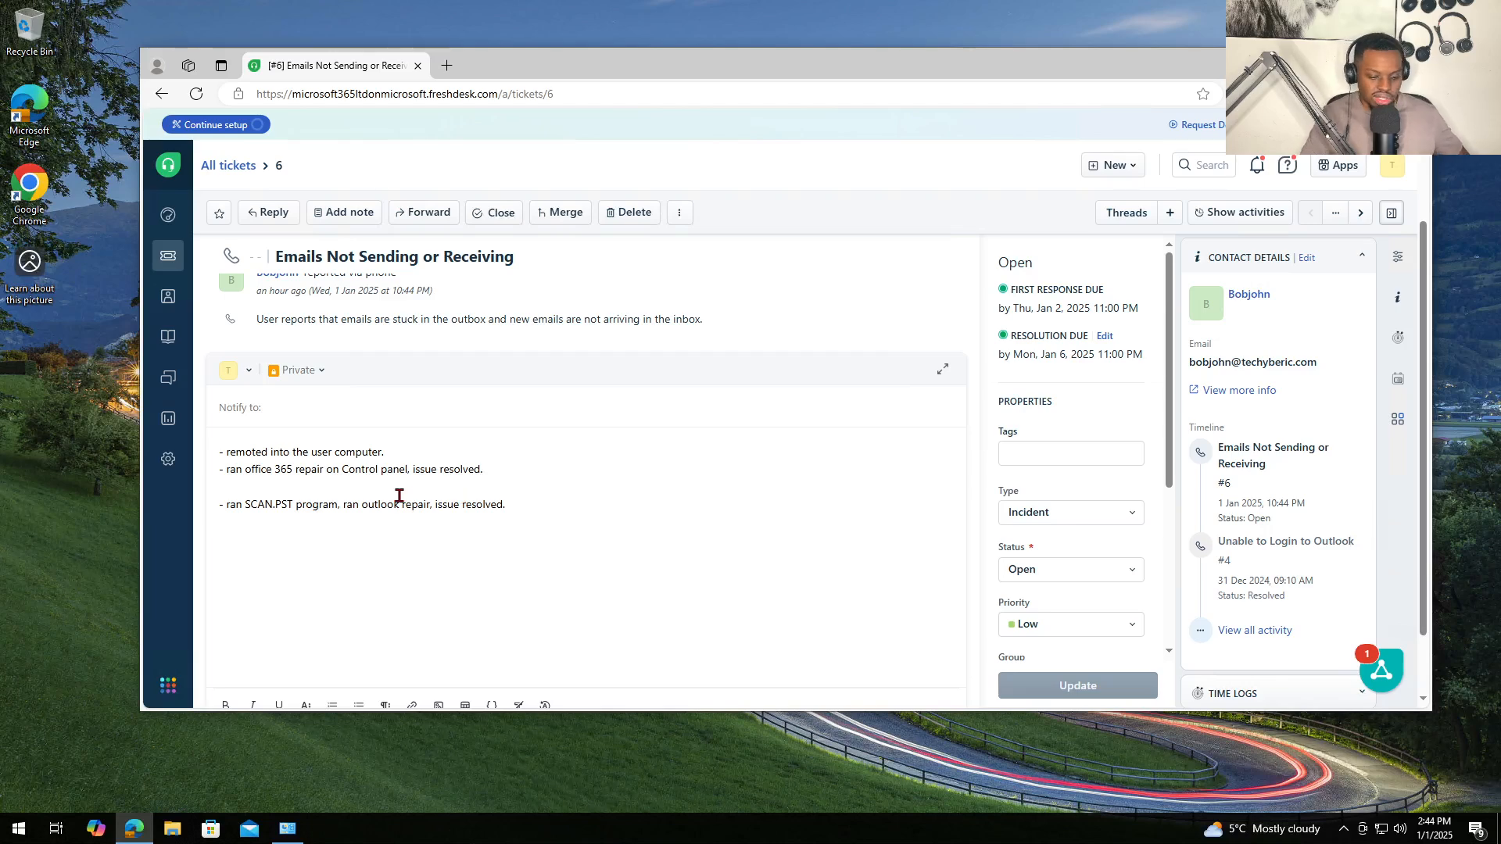
key(BackSpace)
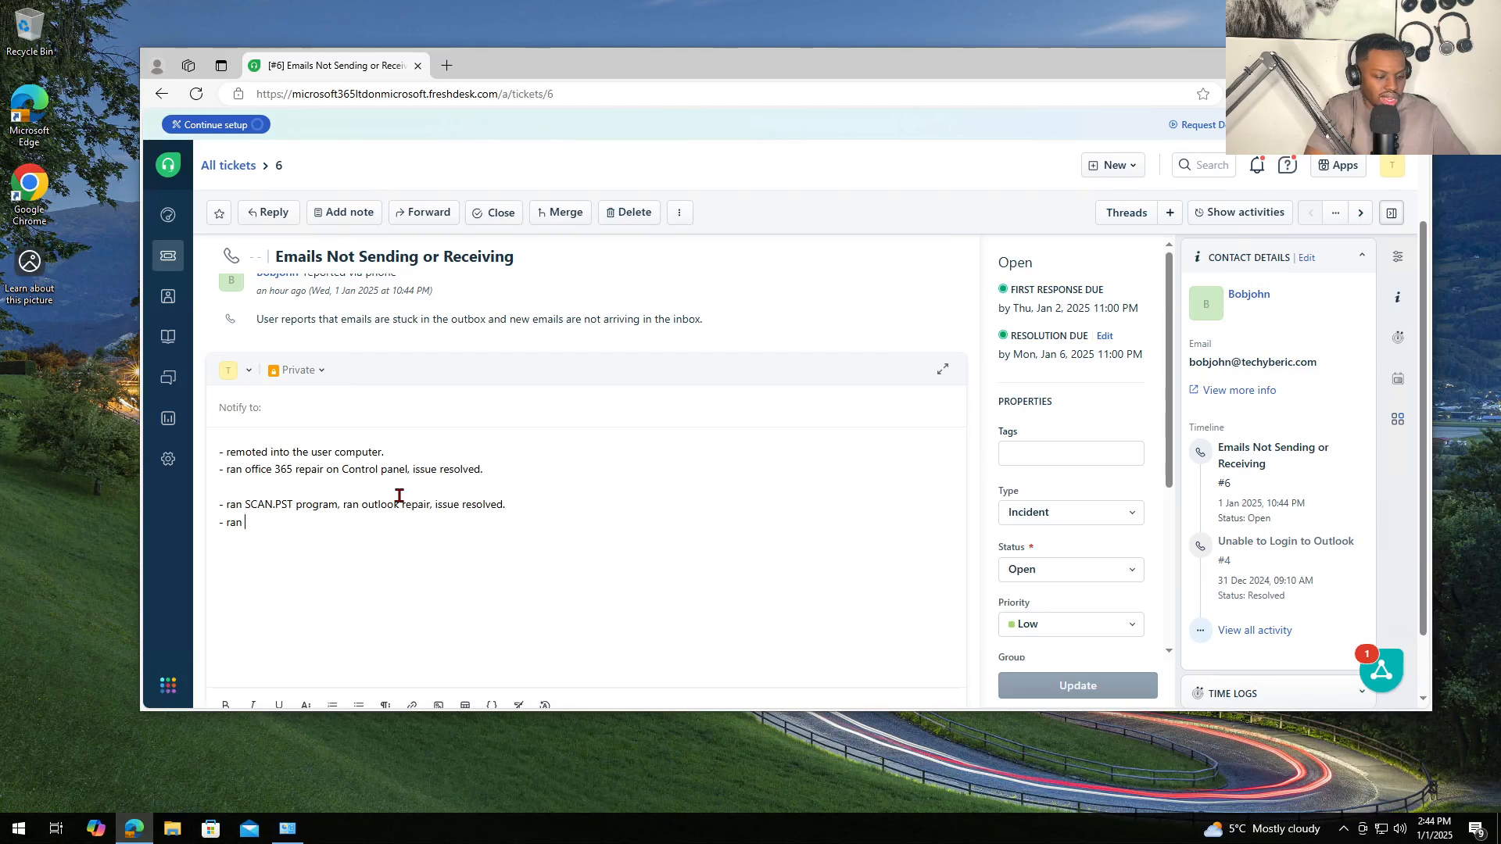
- Add the note line '- ran outlook.exe /safe on RUN, issue resolved.'
text(exe)
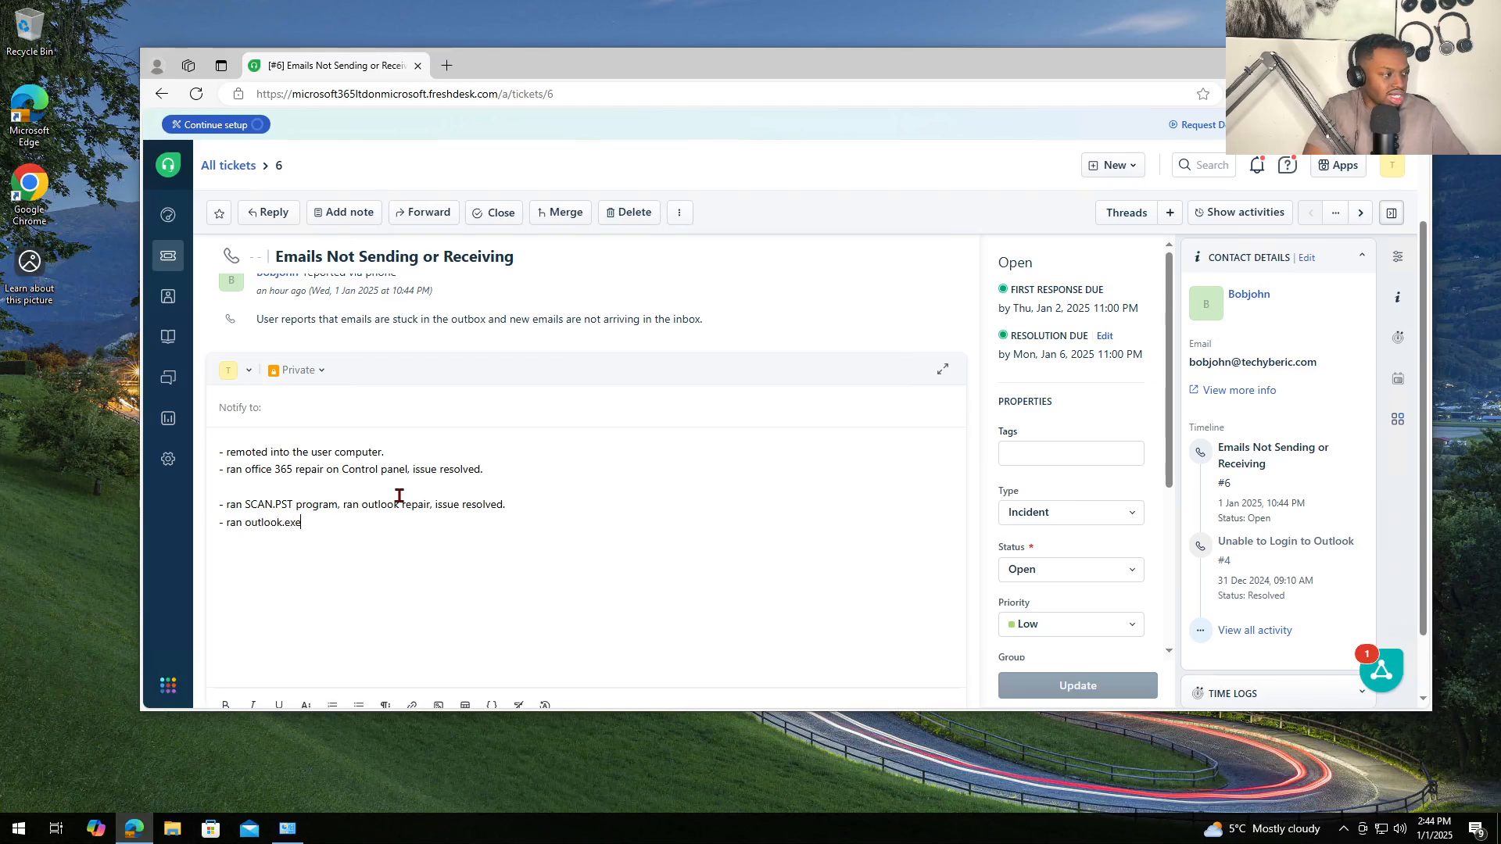
text( /safe)
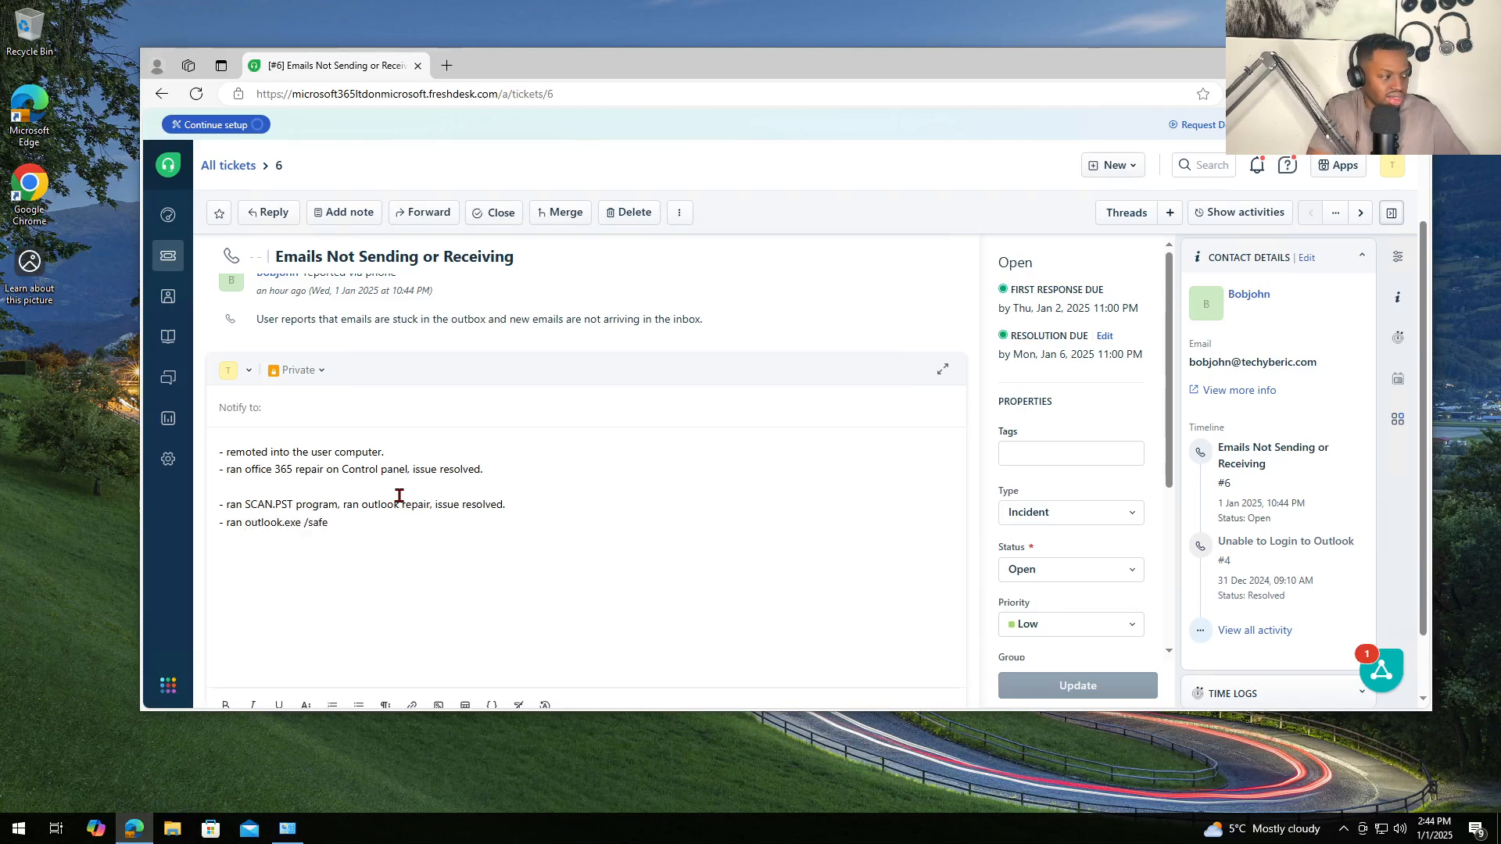
text( on )
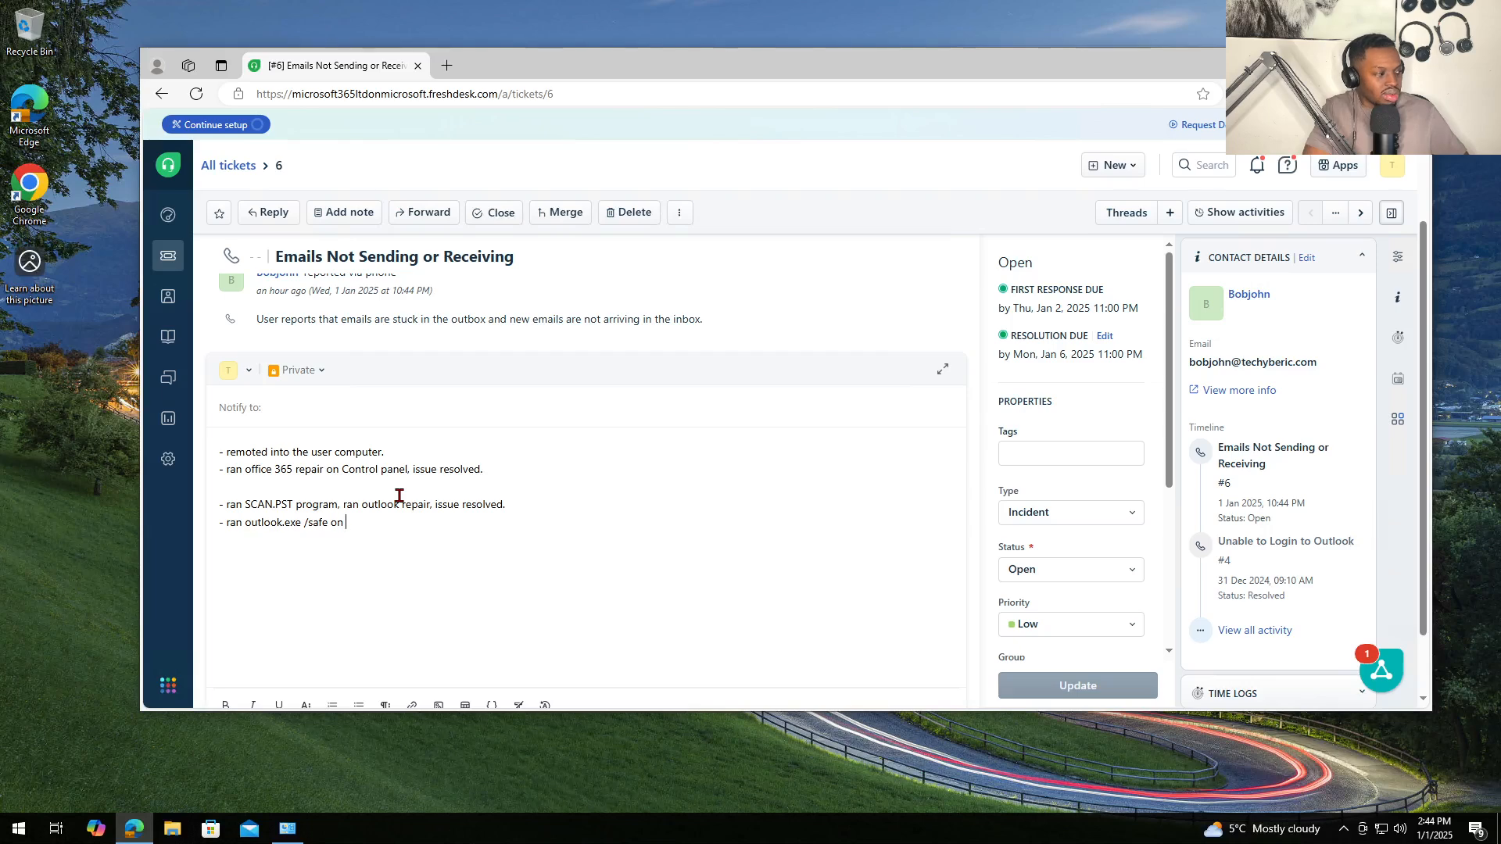
text(runUN, issue resolved.)
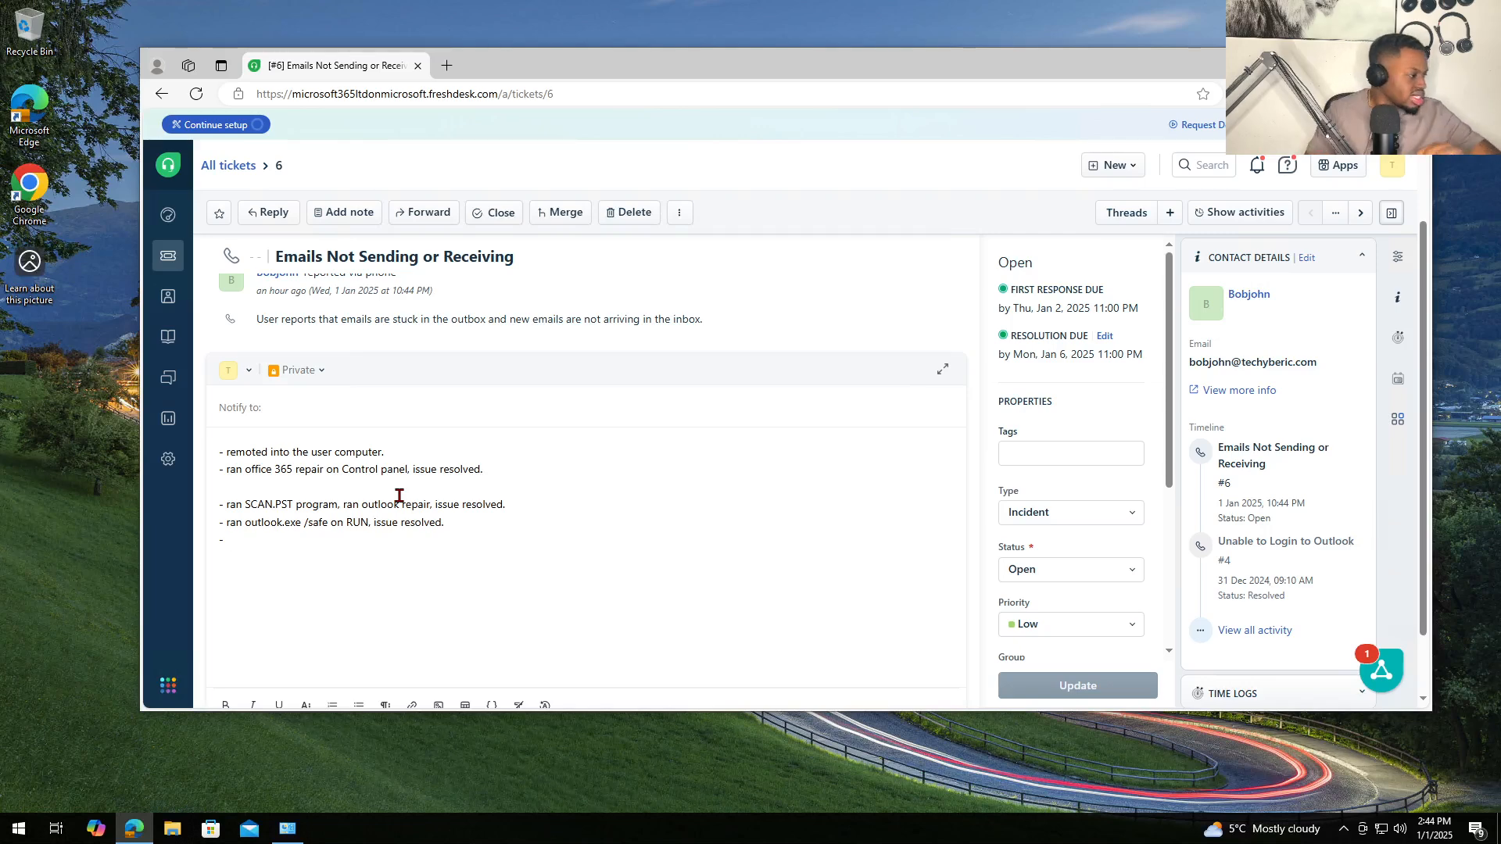
- Add the line 'checked the internet connection, was able to ping GOOGLE.COM, restarted outlook, issue resolved'
triple_click(281, 518)
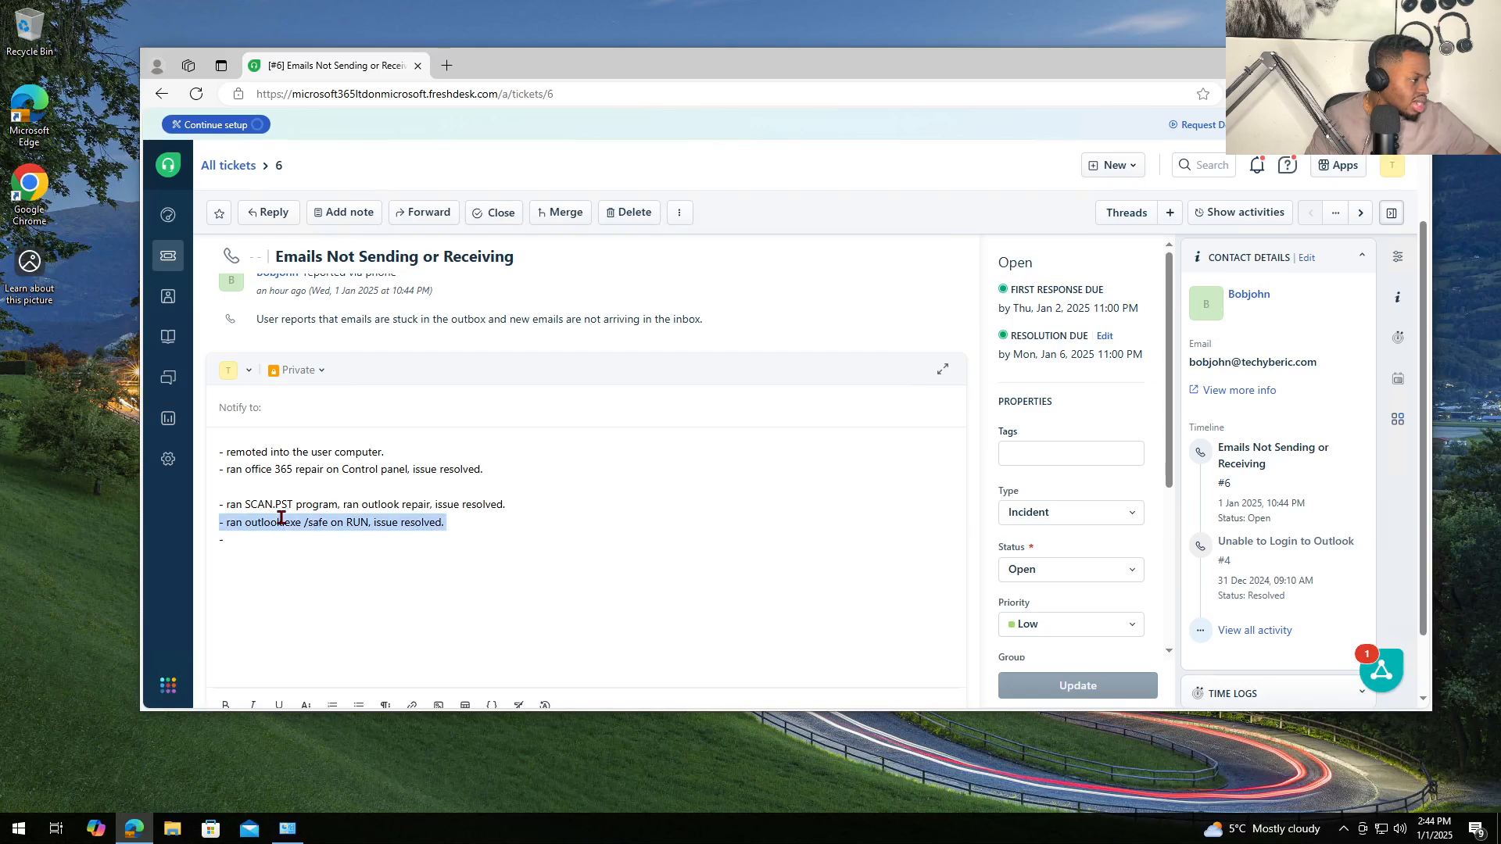
triple_click(320, 503)
click(265, 547)
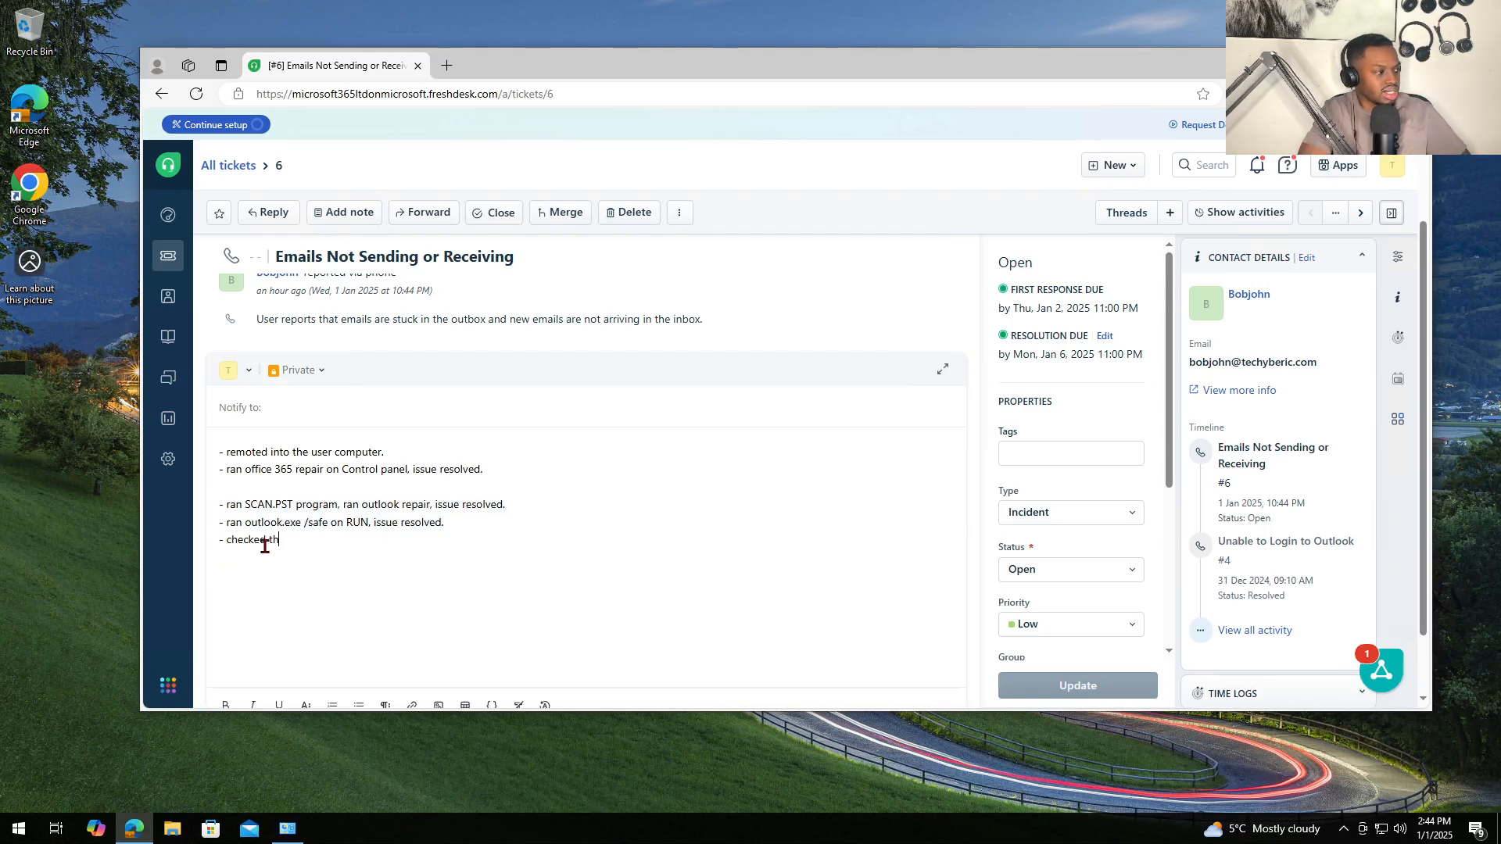
text(checked the internet con)
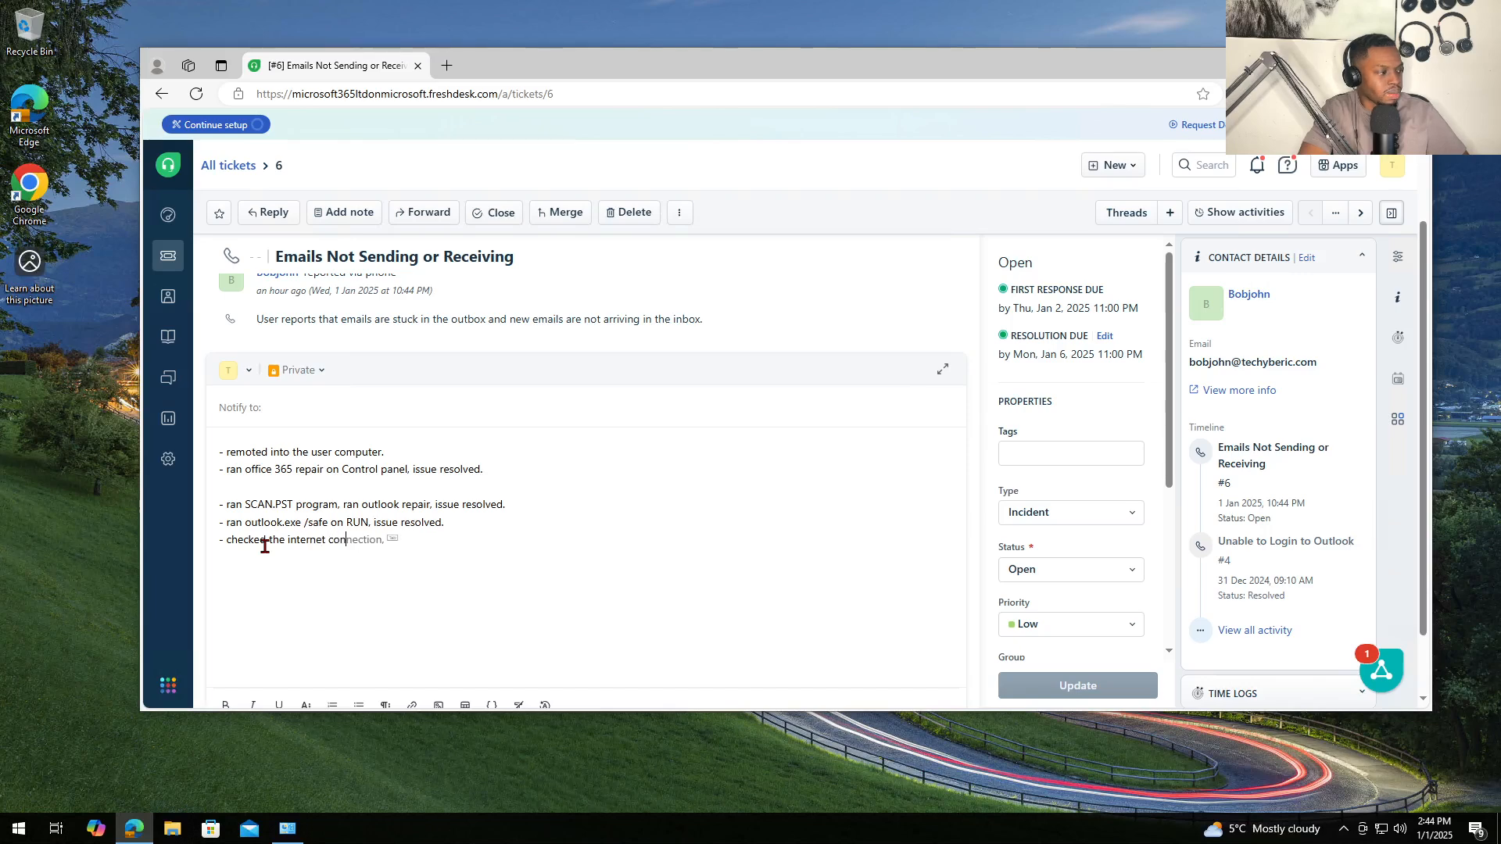
text(nnection, was able to pi)
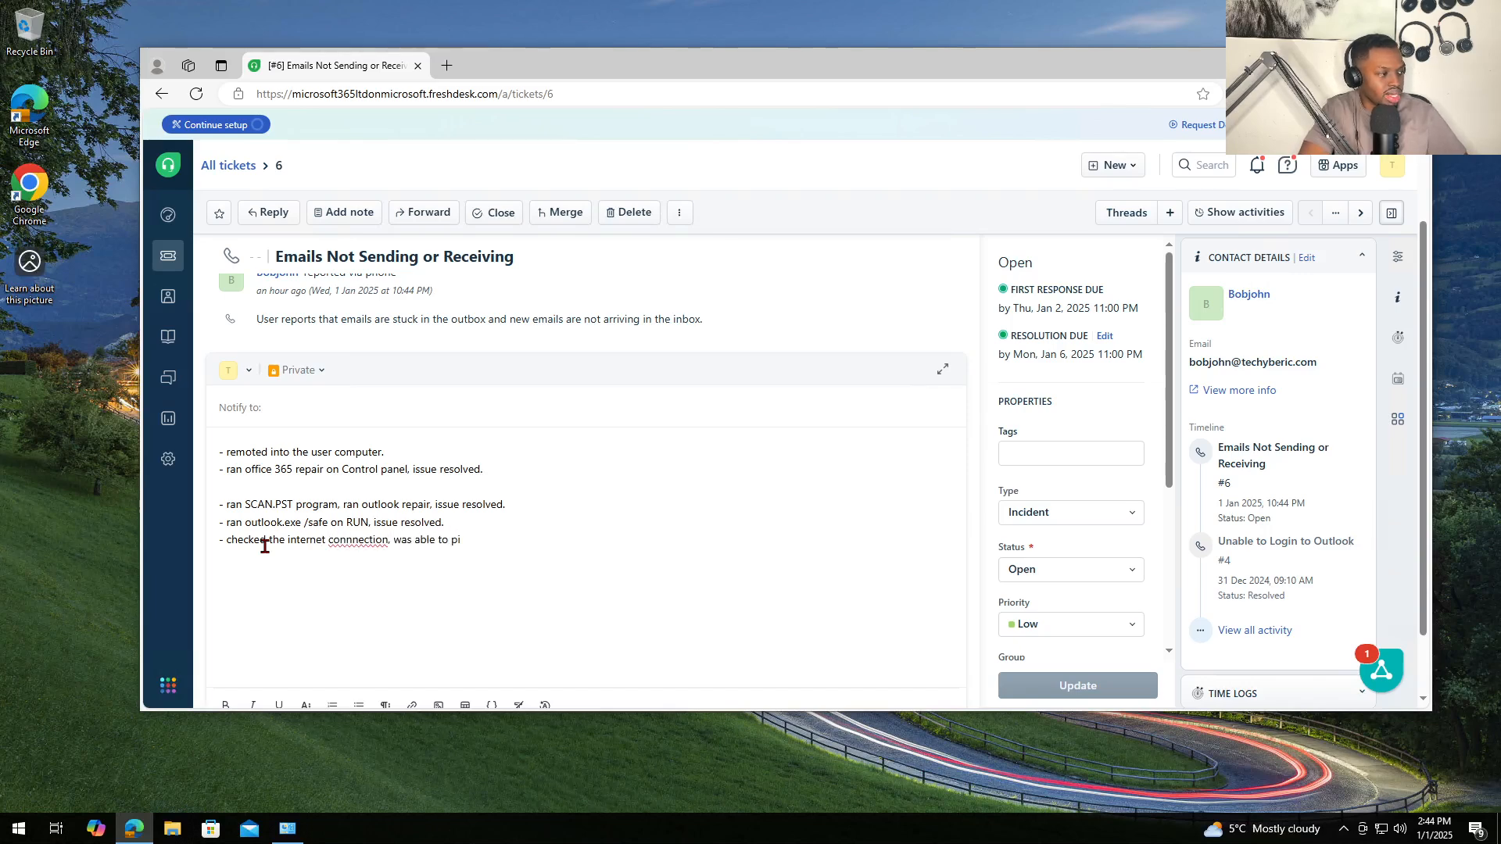
text(ng GOOGLE.COM)
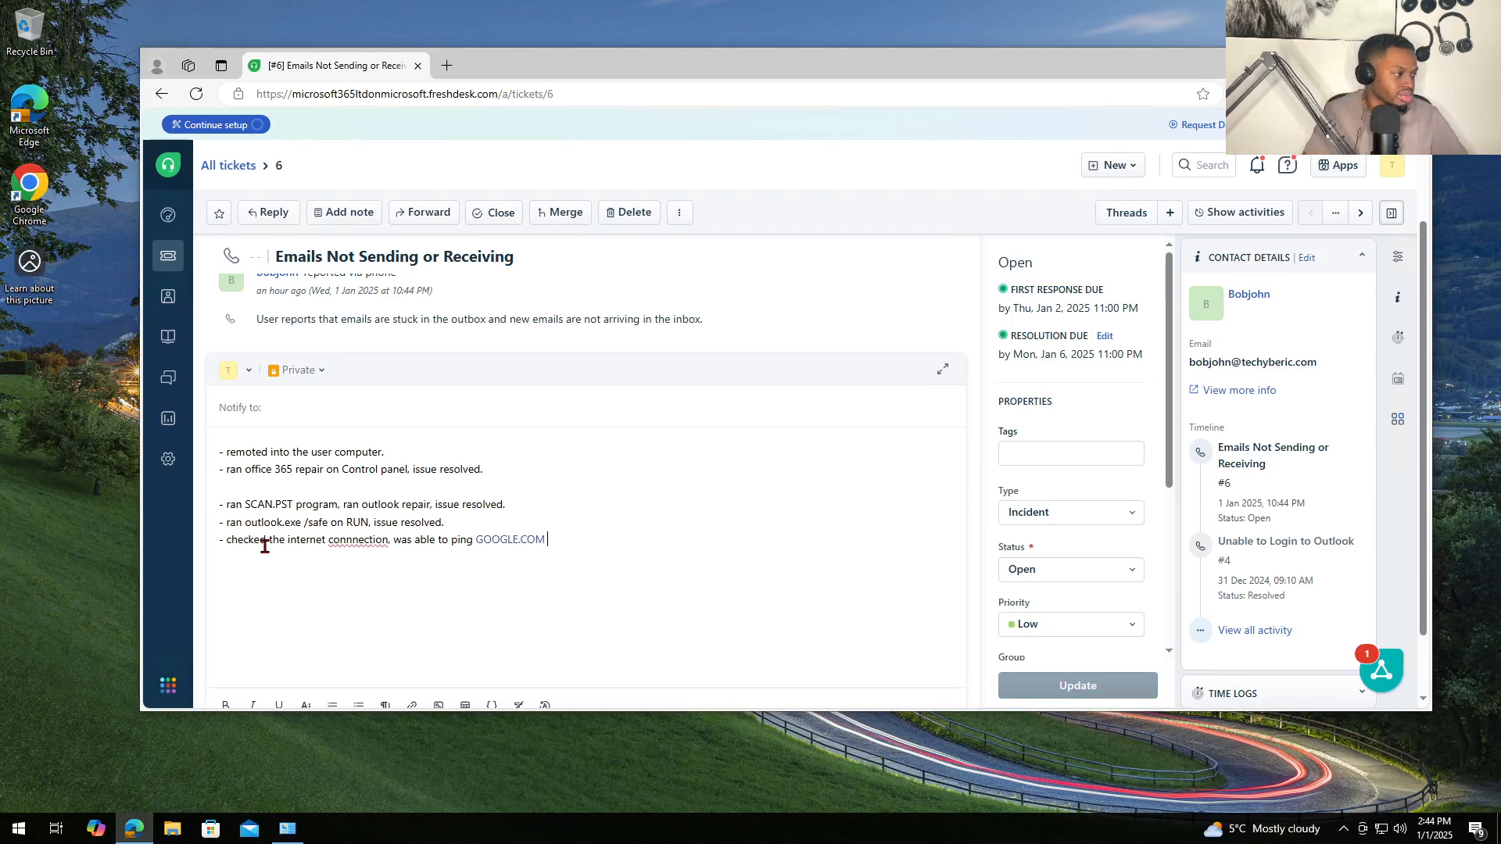
click(332, 538)
click(375, 604)
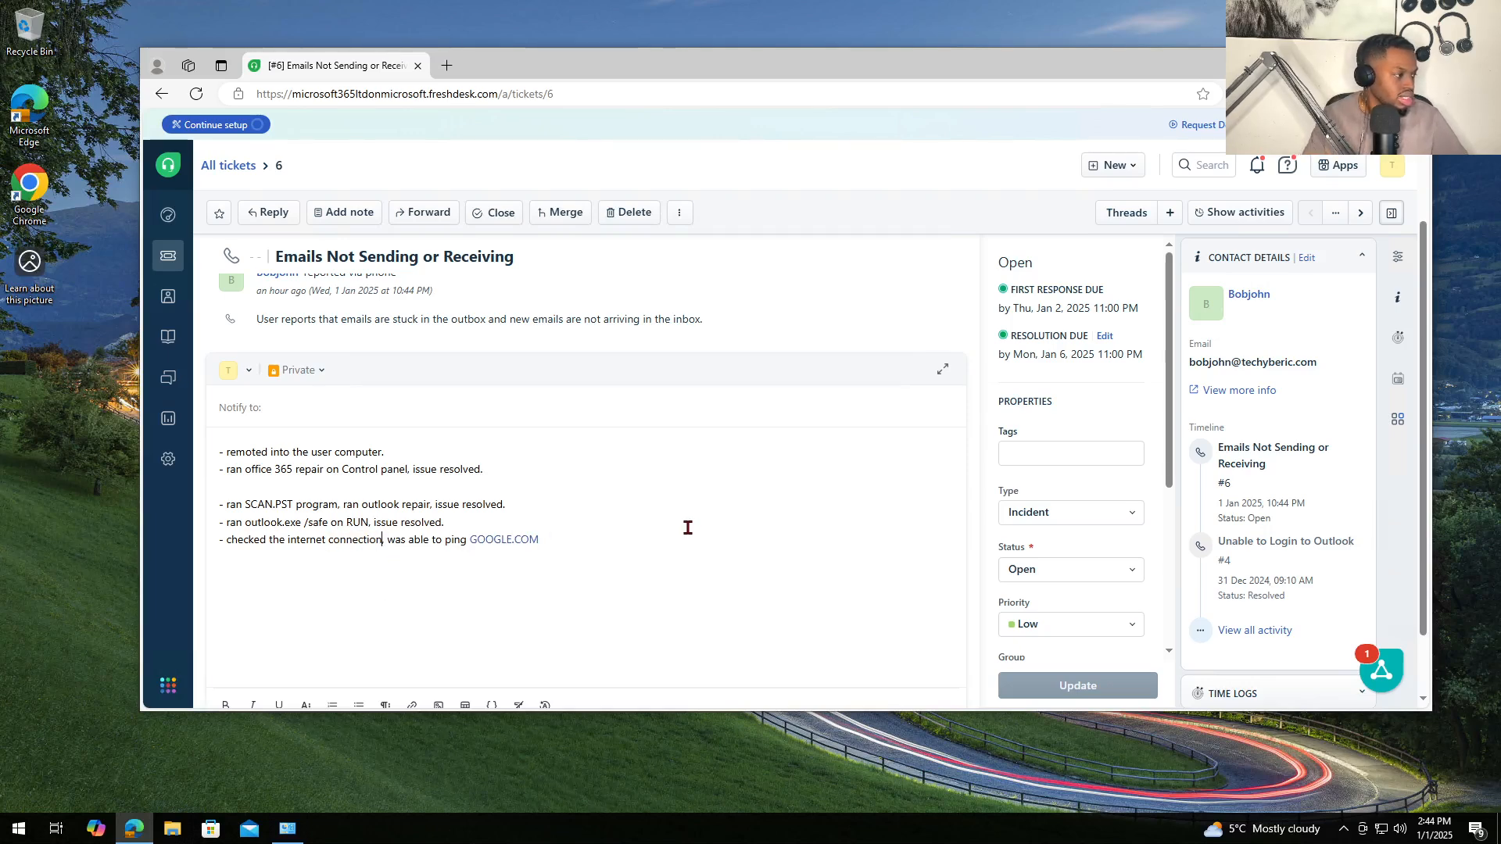
click(630, 543)
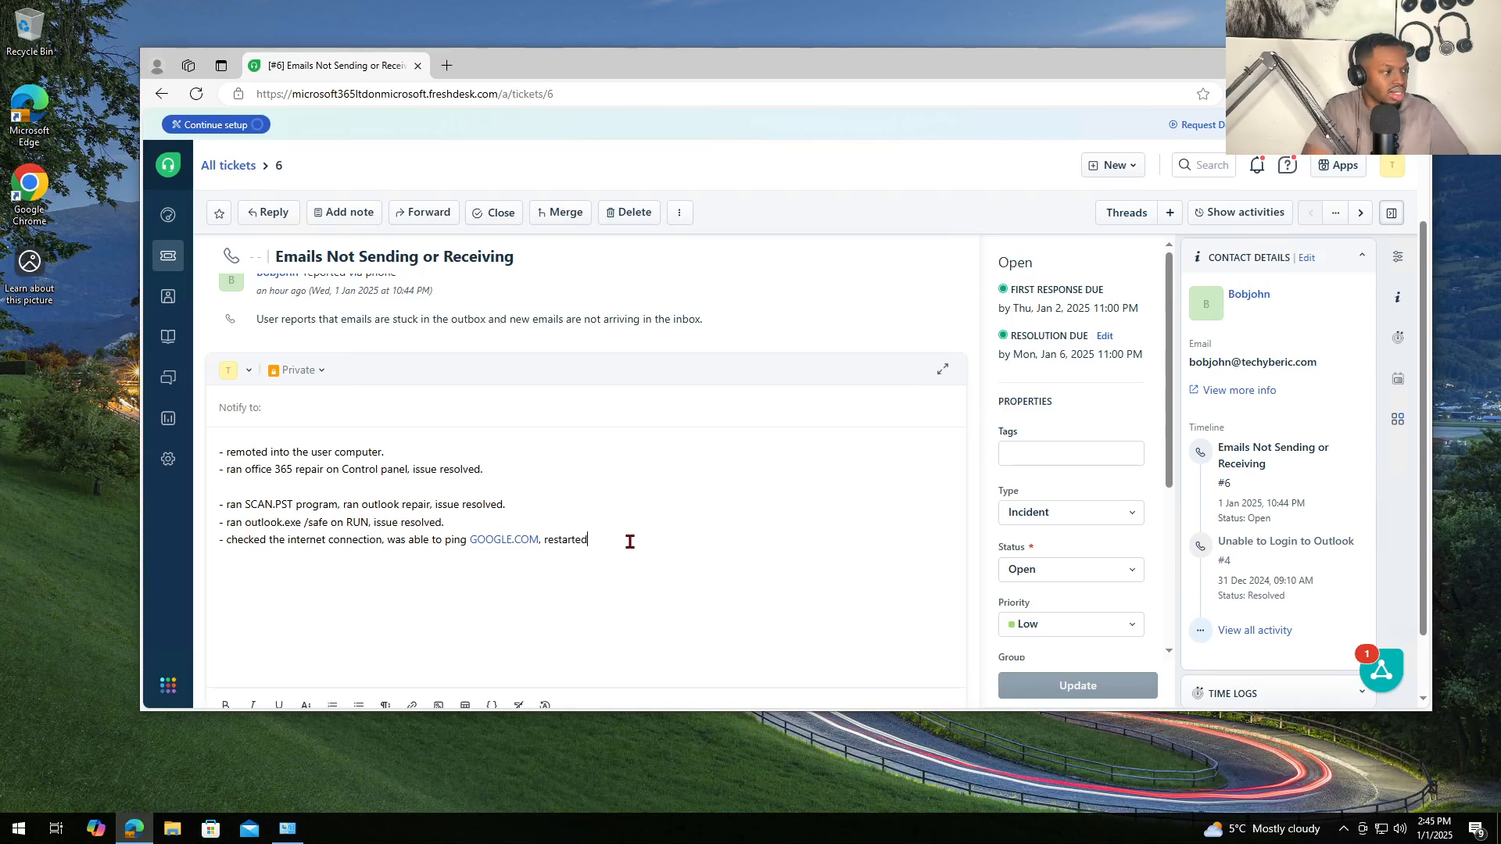
text(, restarted outloko, issu)
key(BackSpace)
key(BackSpace)
key(BackSpace)
key(BackSpace)
key(BackSpace)
key(BackSpace)
key(BackSpace)
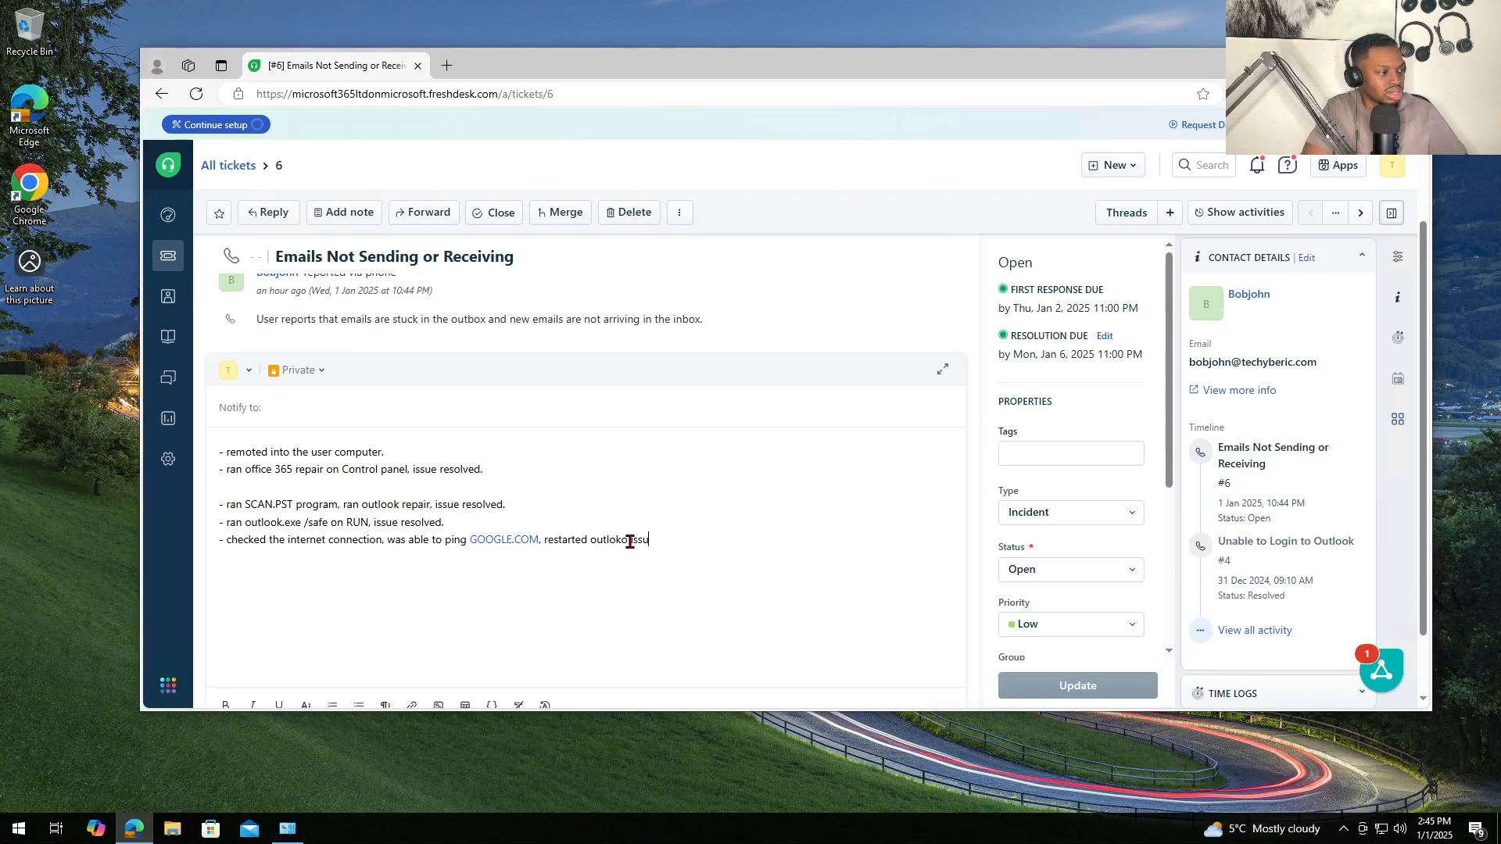
key(BackSpace)
key(BackSpace)
key(BackSpace)
key(BackSpace)
key(BackSpace)
key(BackSpace)
text(outlook resolved.)
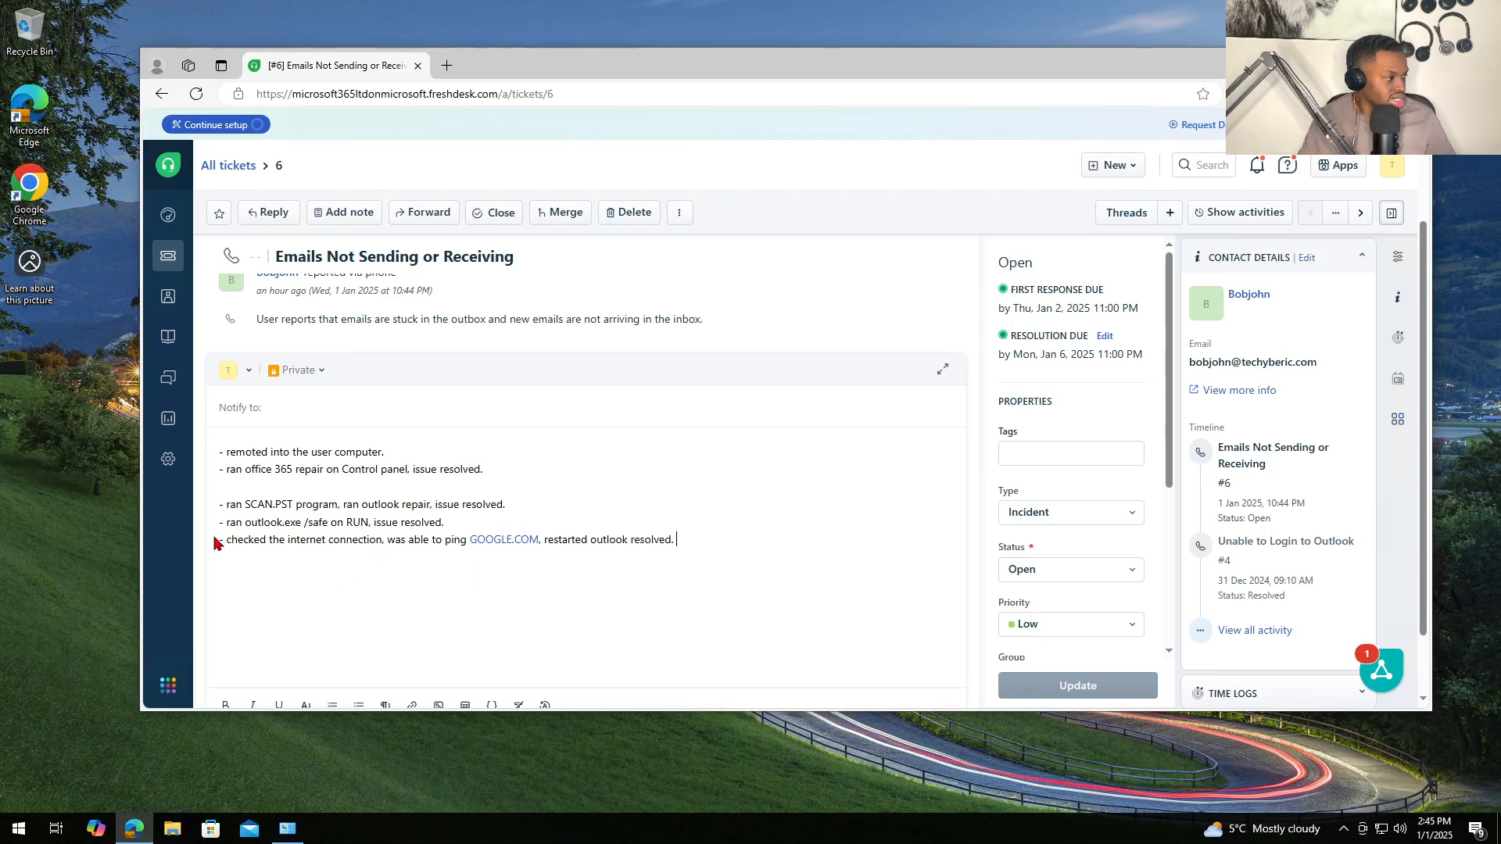
- Paste the GOOGLE.COM ping check as the note's second bullet, trimming the restarted-outlook part
triple_click(487, 542)
key(ctrl+c)
click(283, 419)
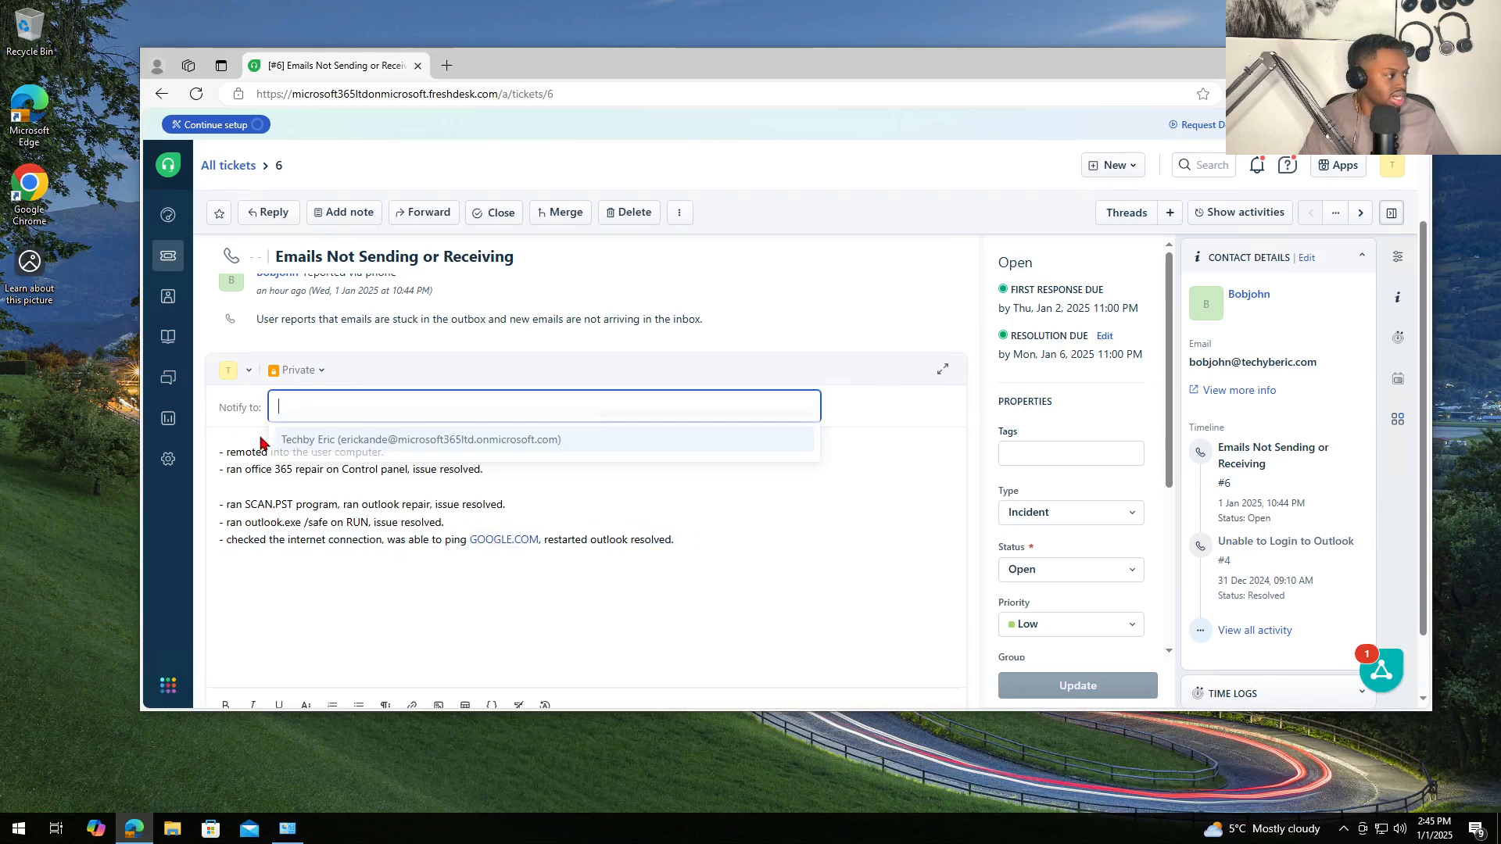
click(226, 455)
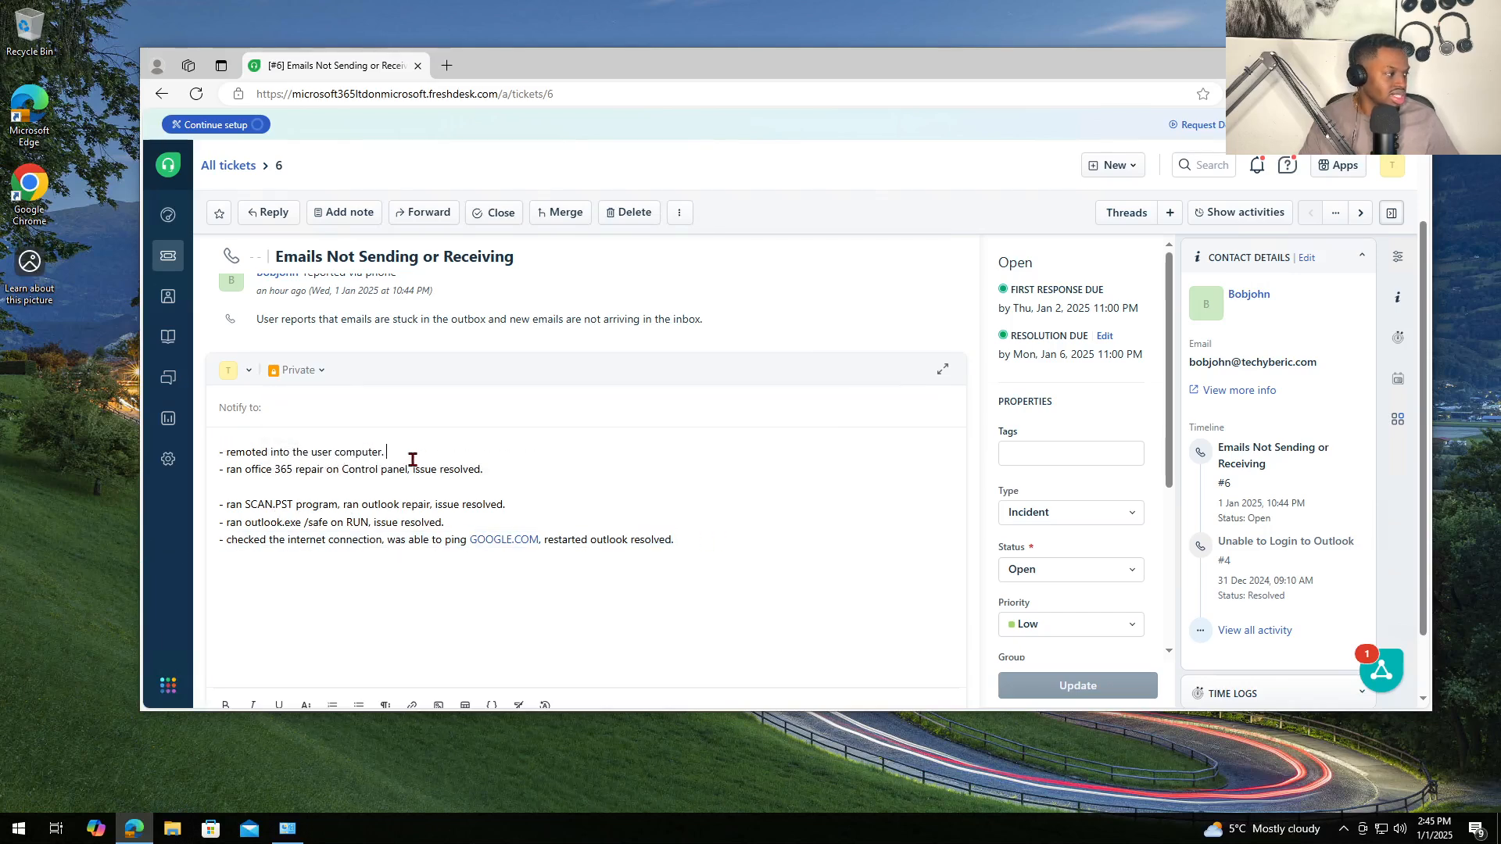
key(ctrl+v)
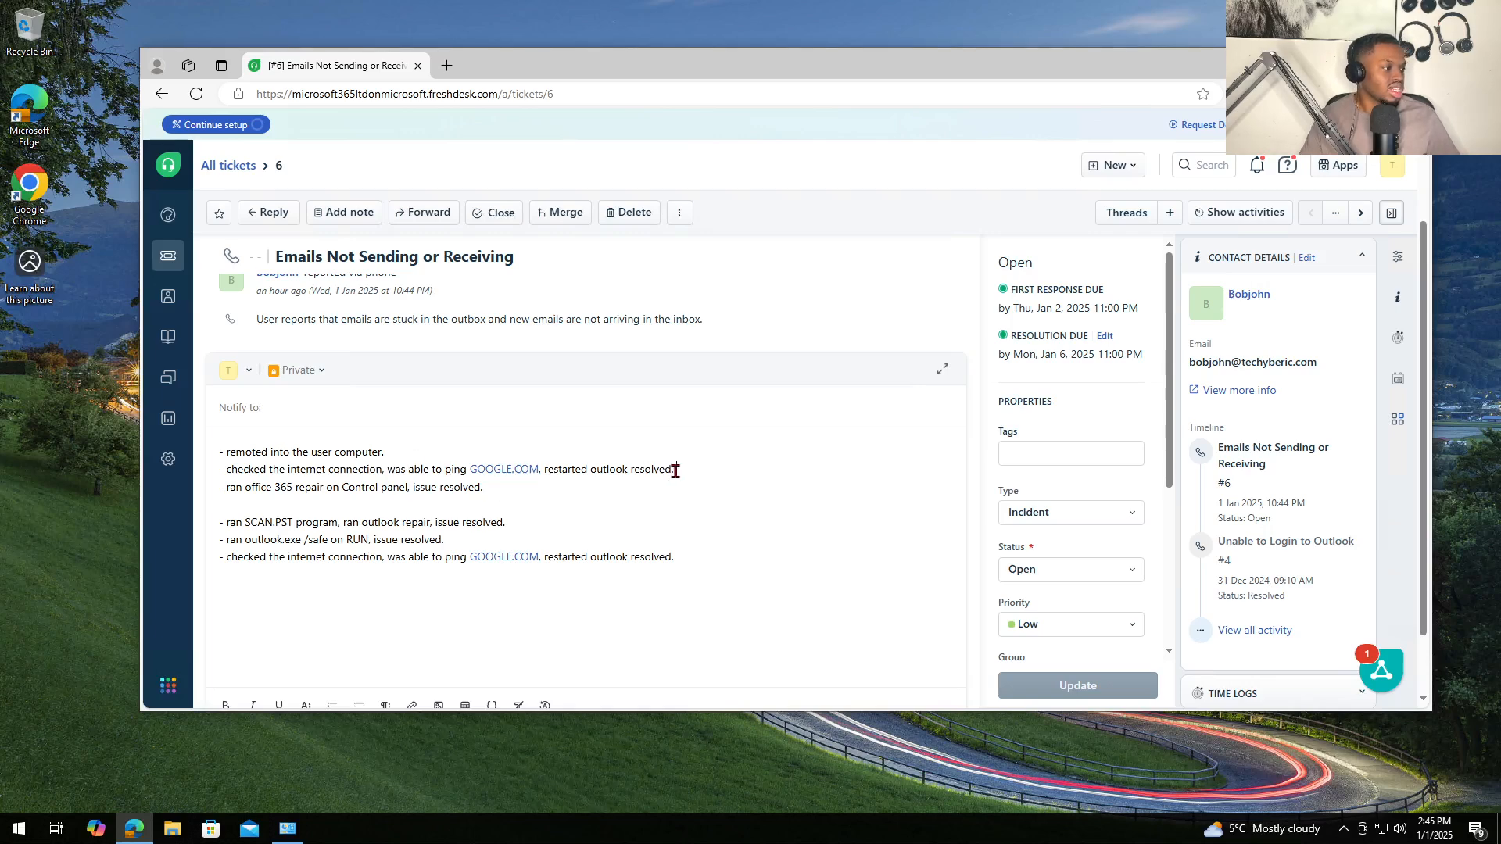
drag(675, 469, 548, 472)
key(BackSpace)
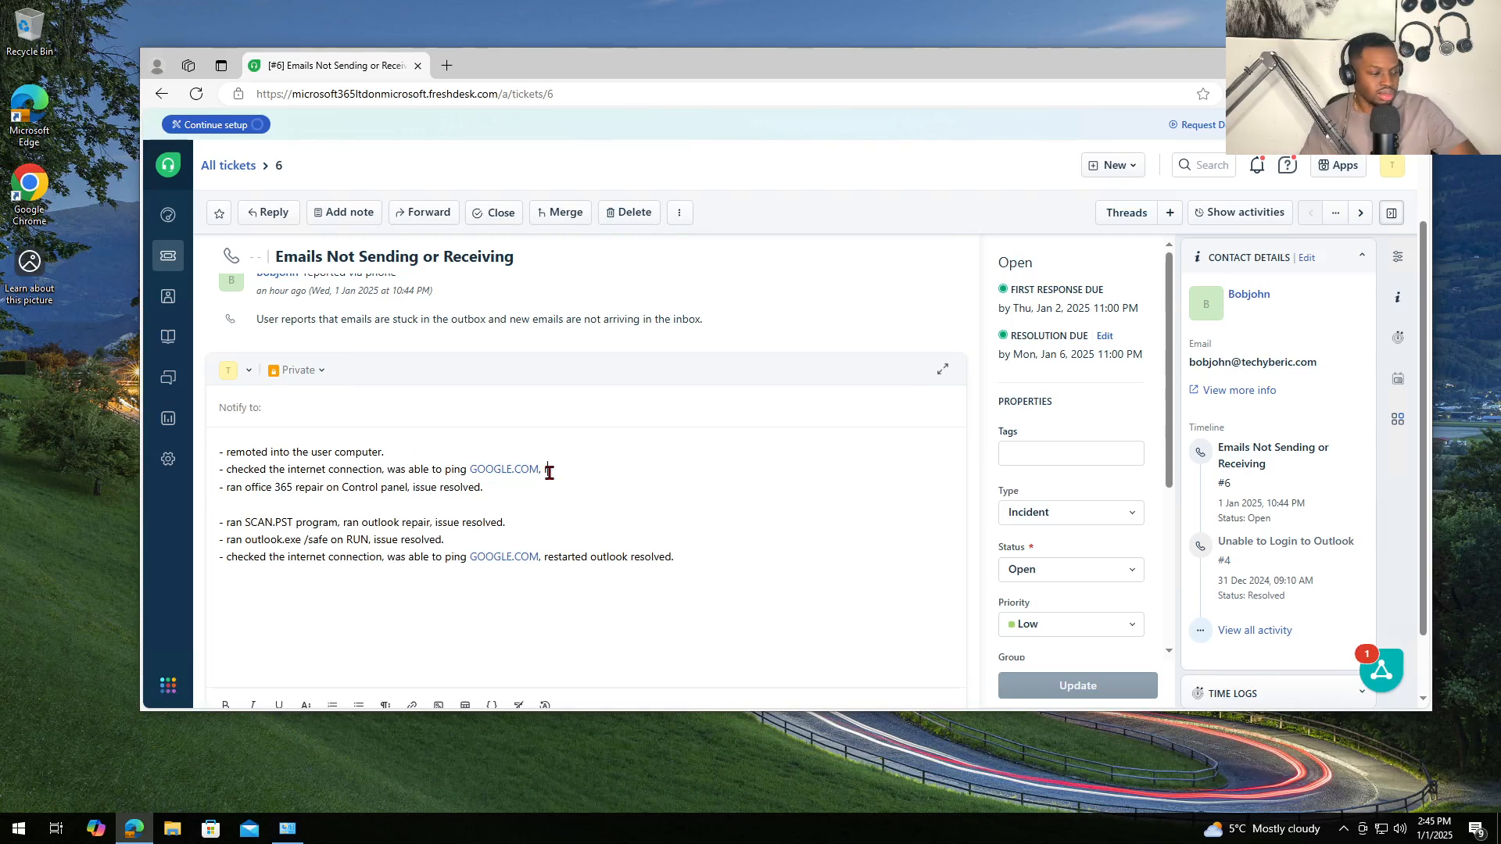
key(BackSpace)
key(BackSpace)
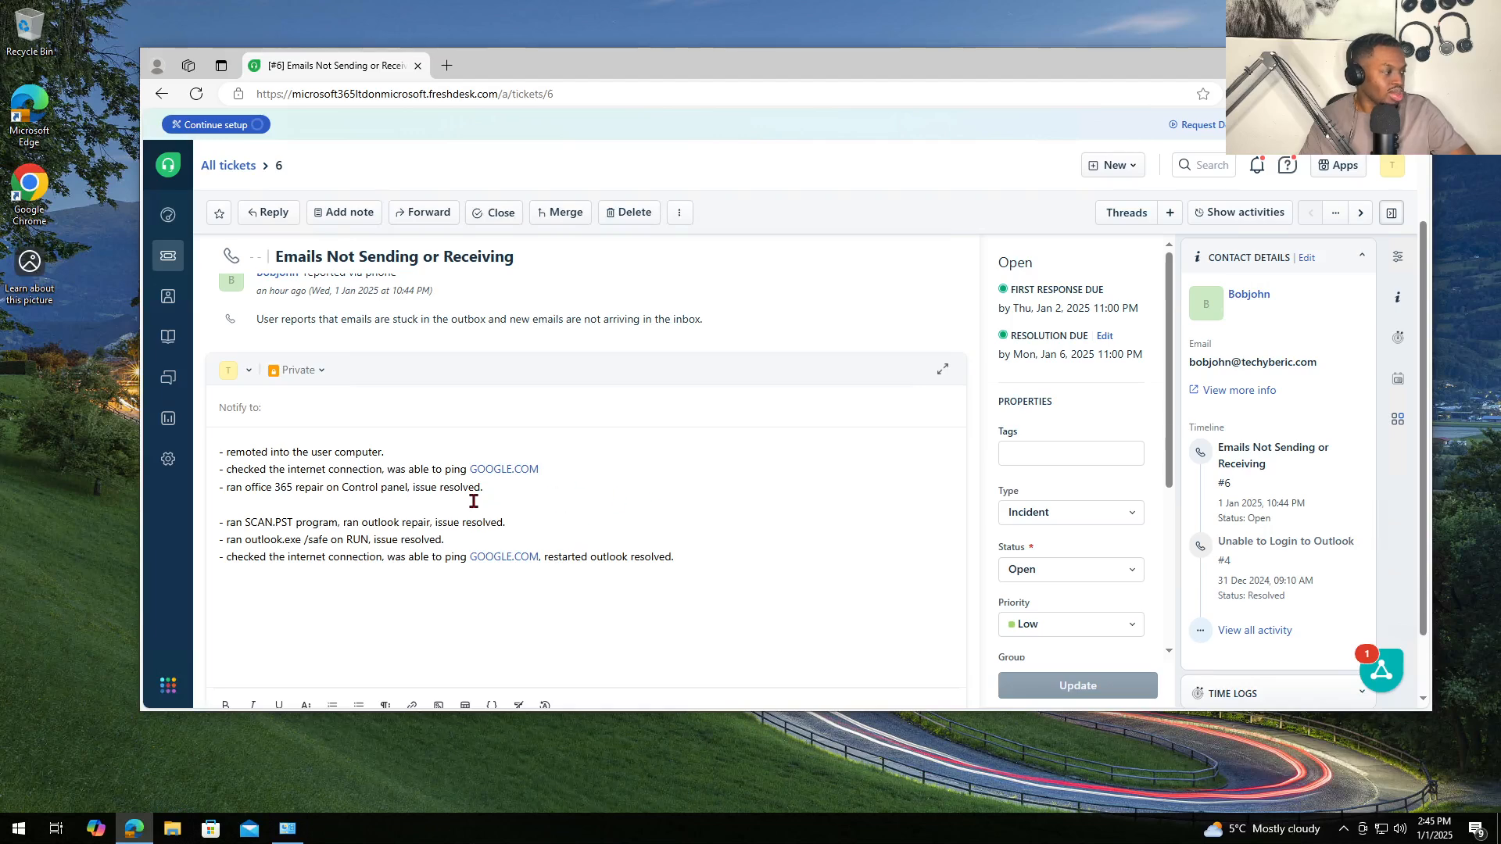
- Run ping google.com in a new Command Prompt window
click(19, 828)
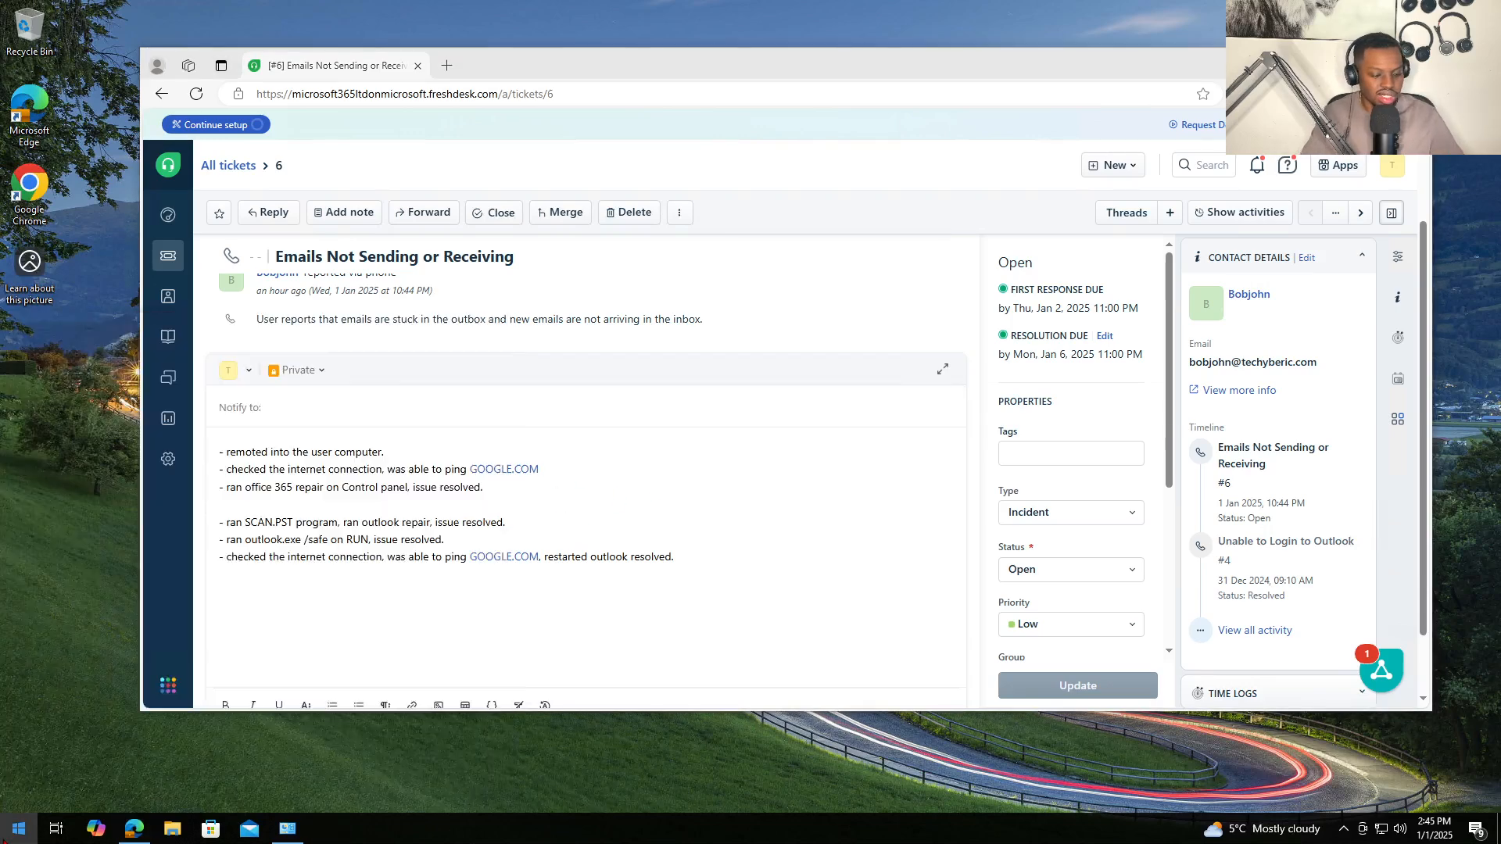
text(cmd)
key(Return)
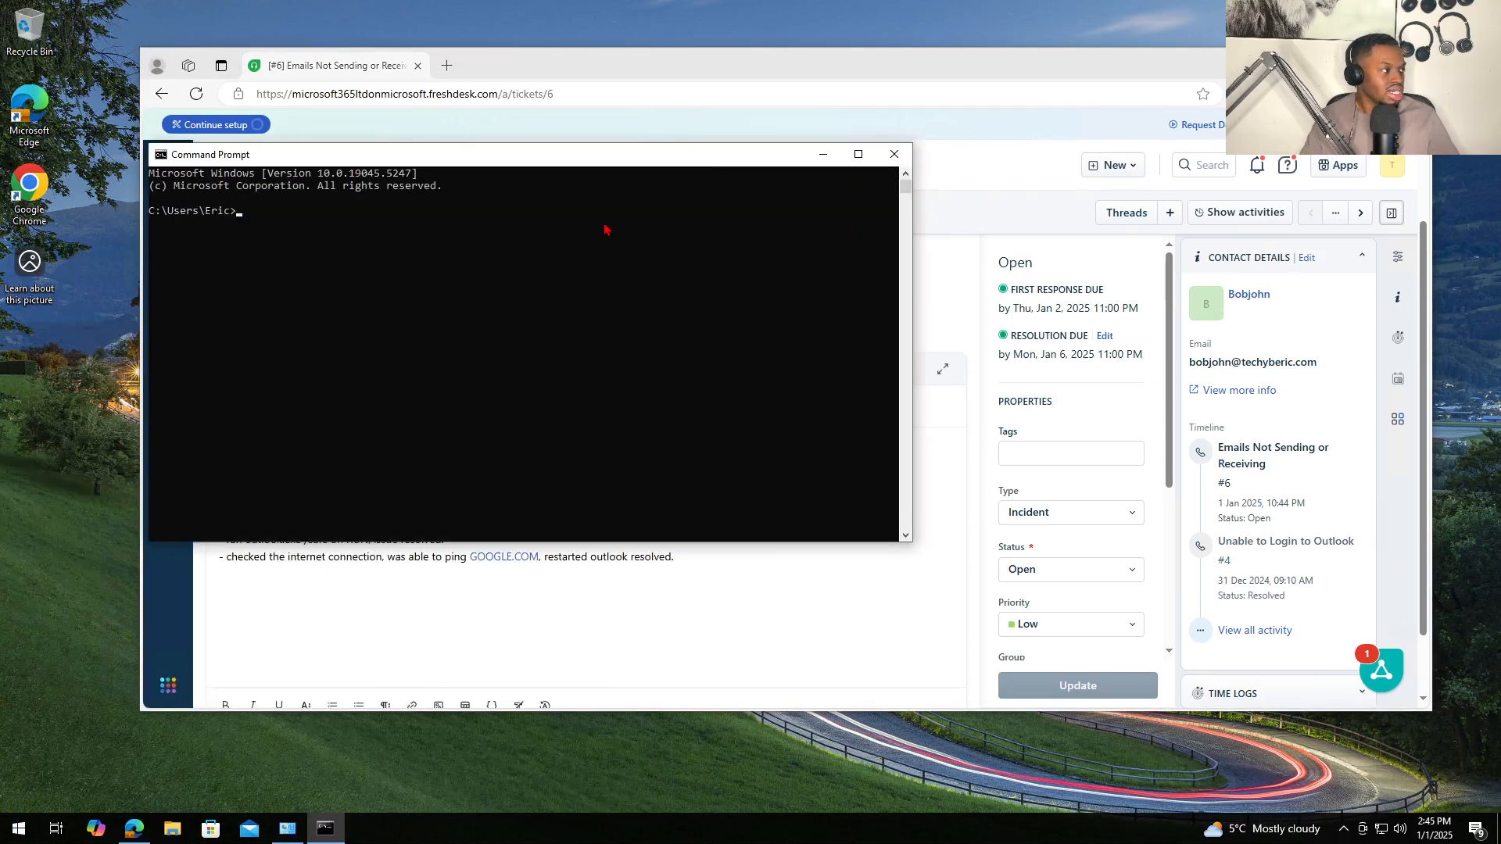
drag(536, 166, 986, 335)
text([ing )
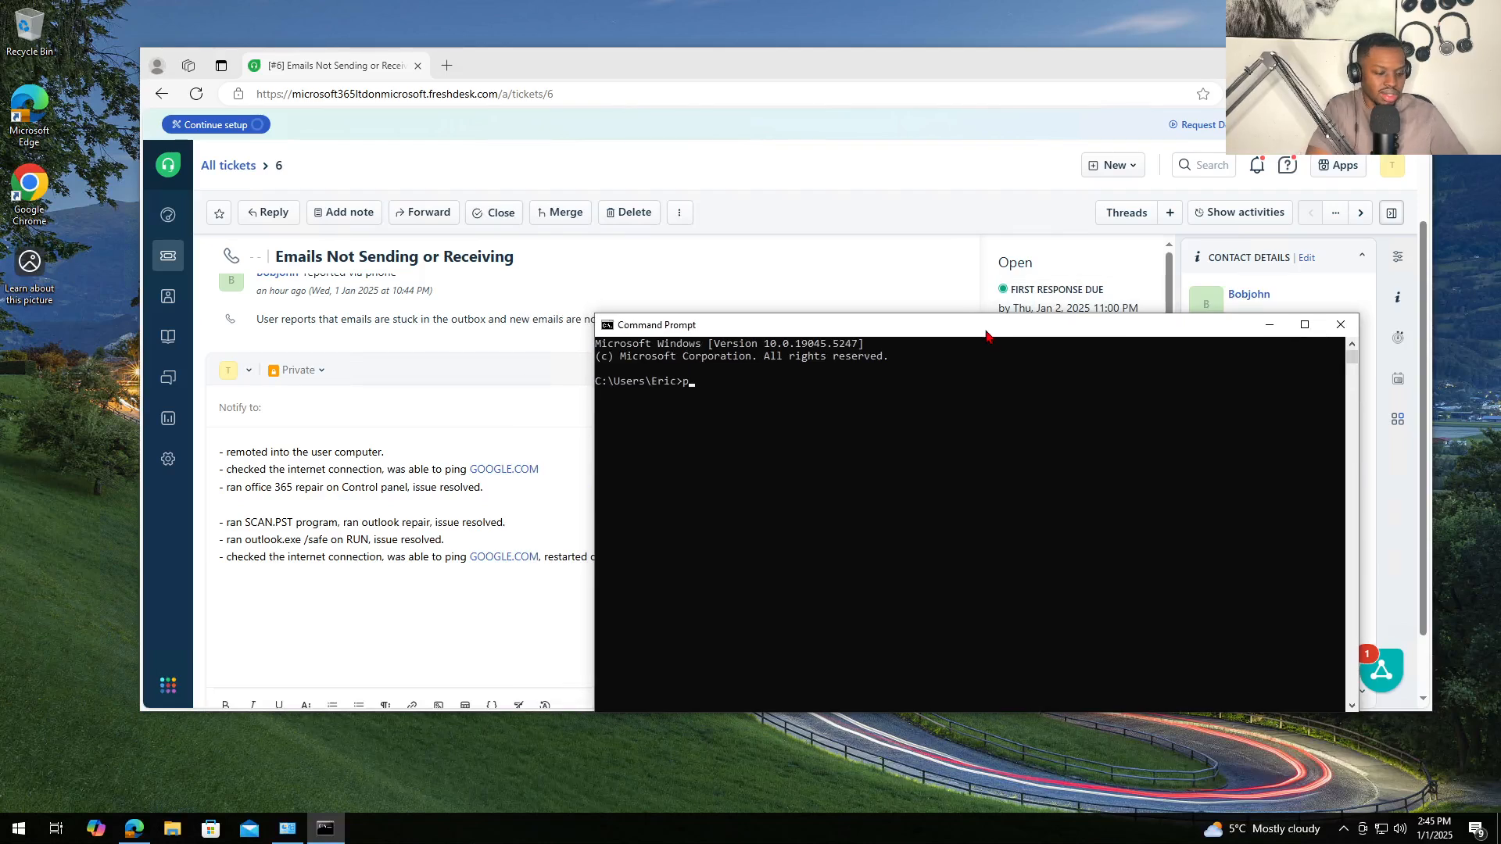
text(ing google)
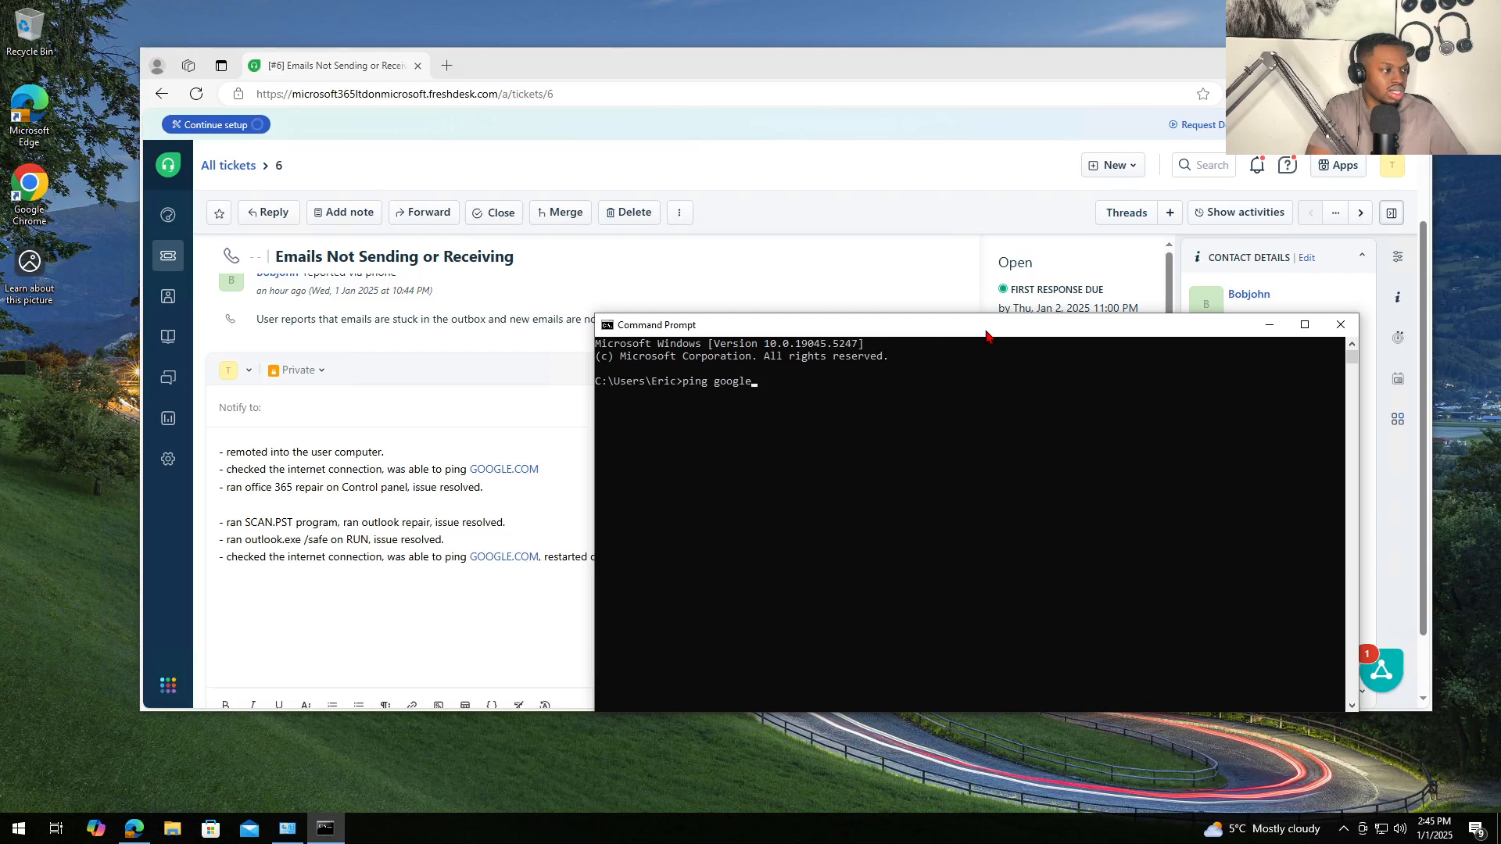
text(.com)
key(Return)
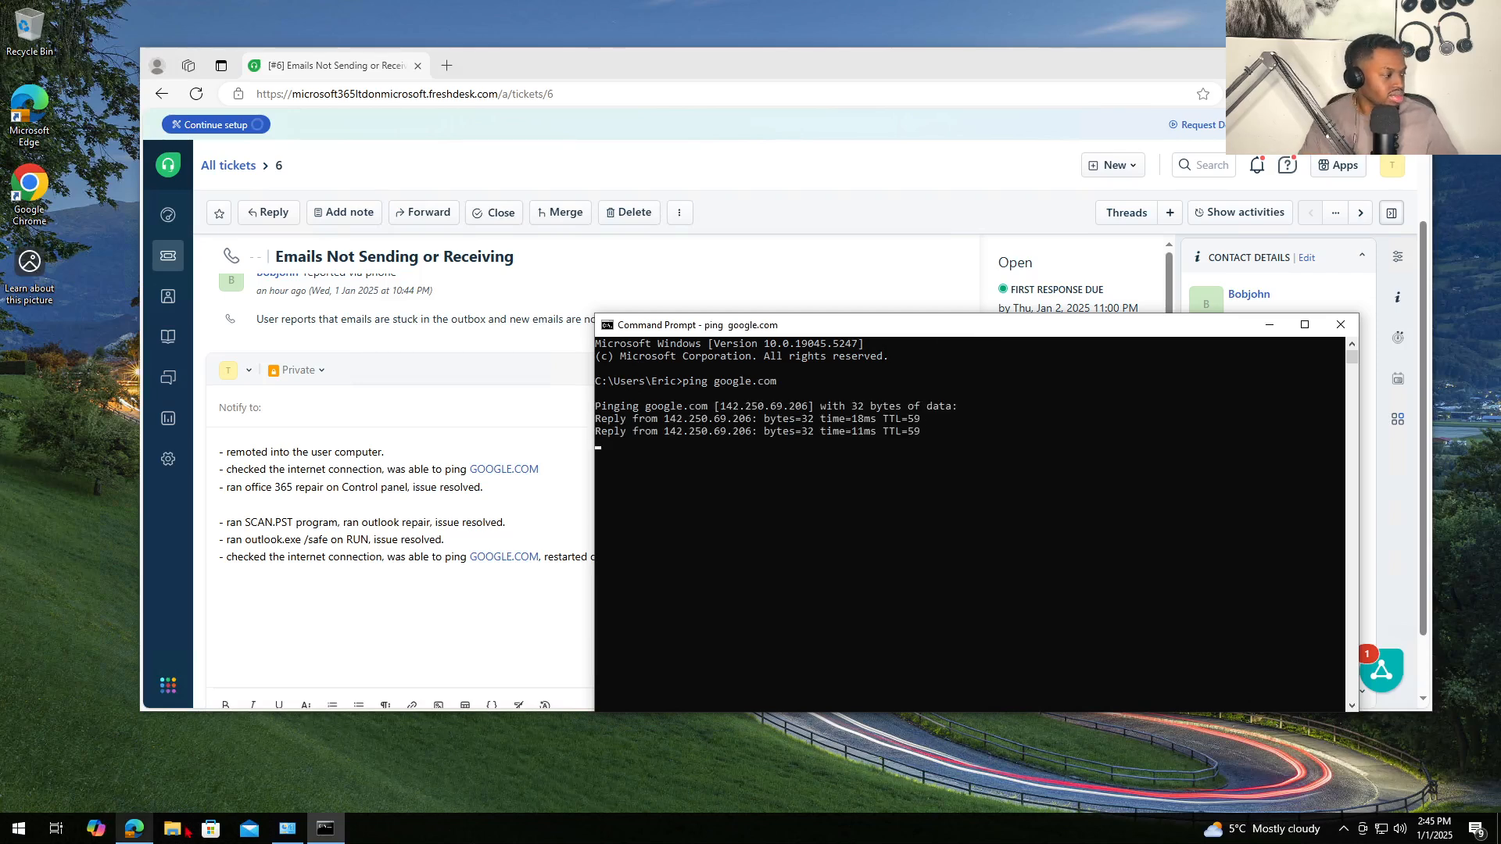
- Launch Snipping Tool from Start search with 'sn'
click(19, 829)
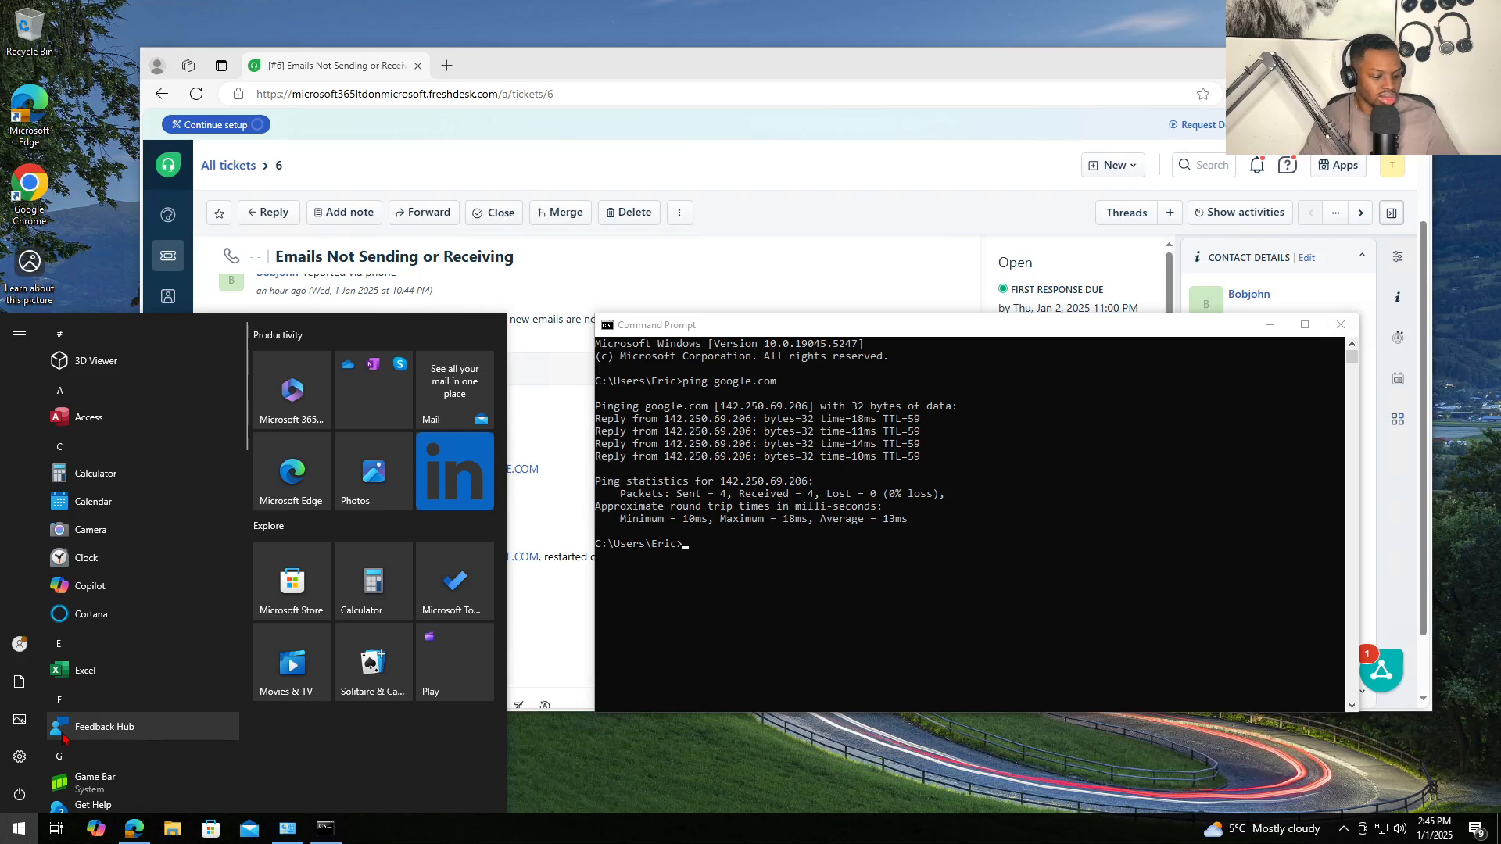
text(sn)
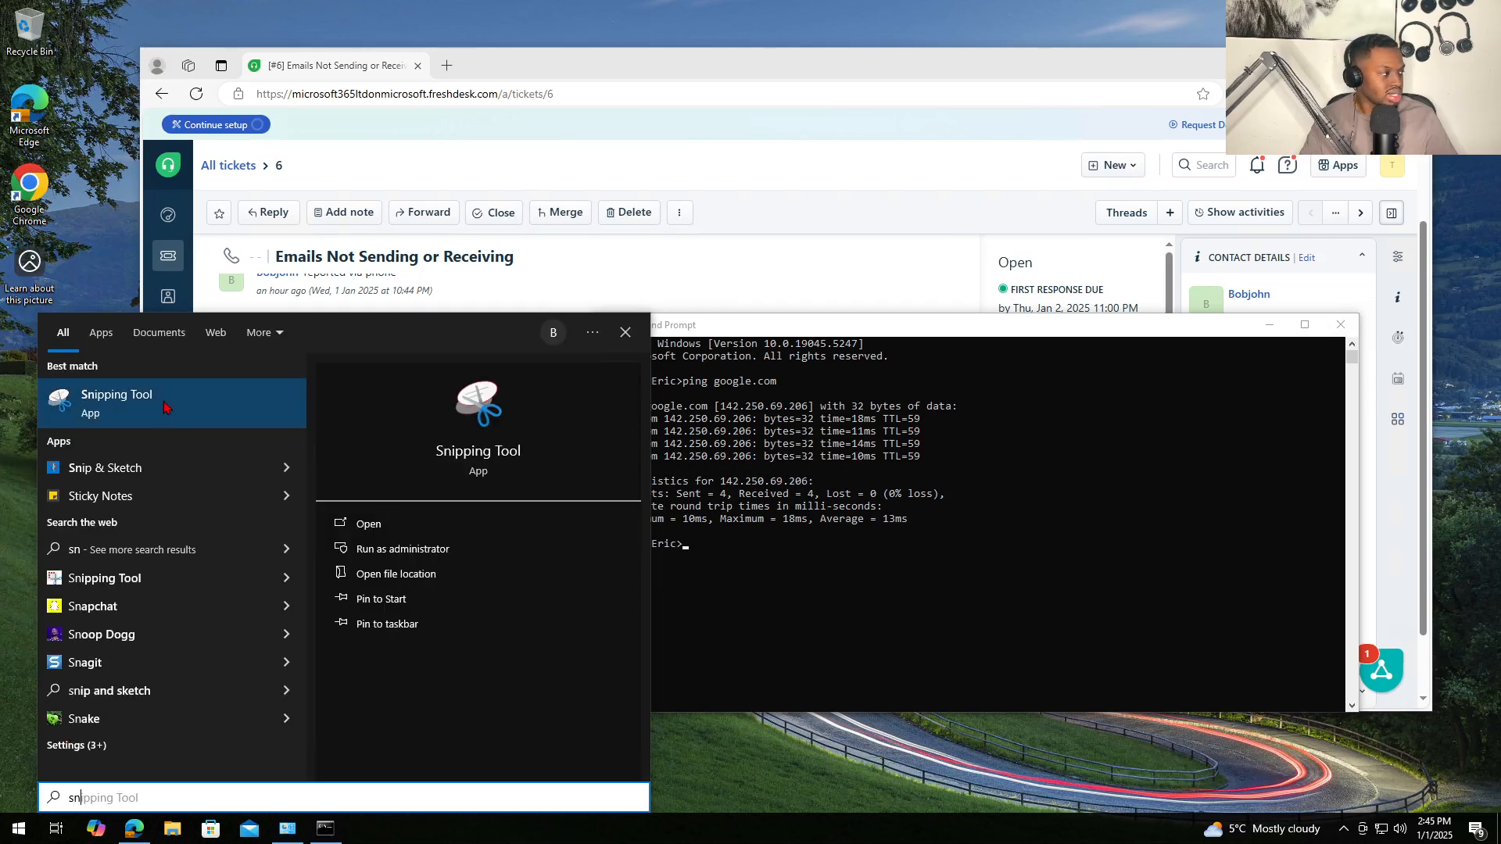
click(164, 406)
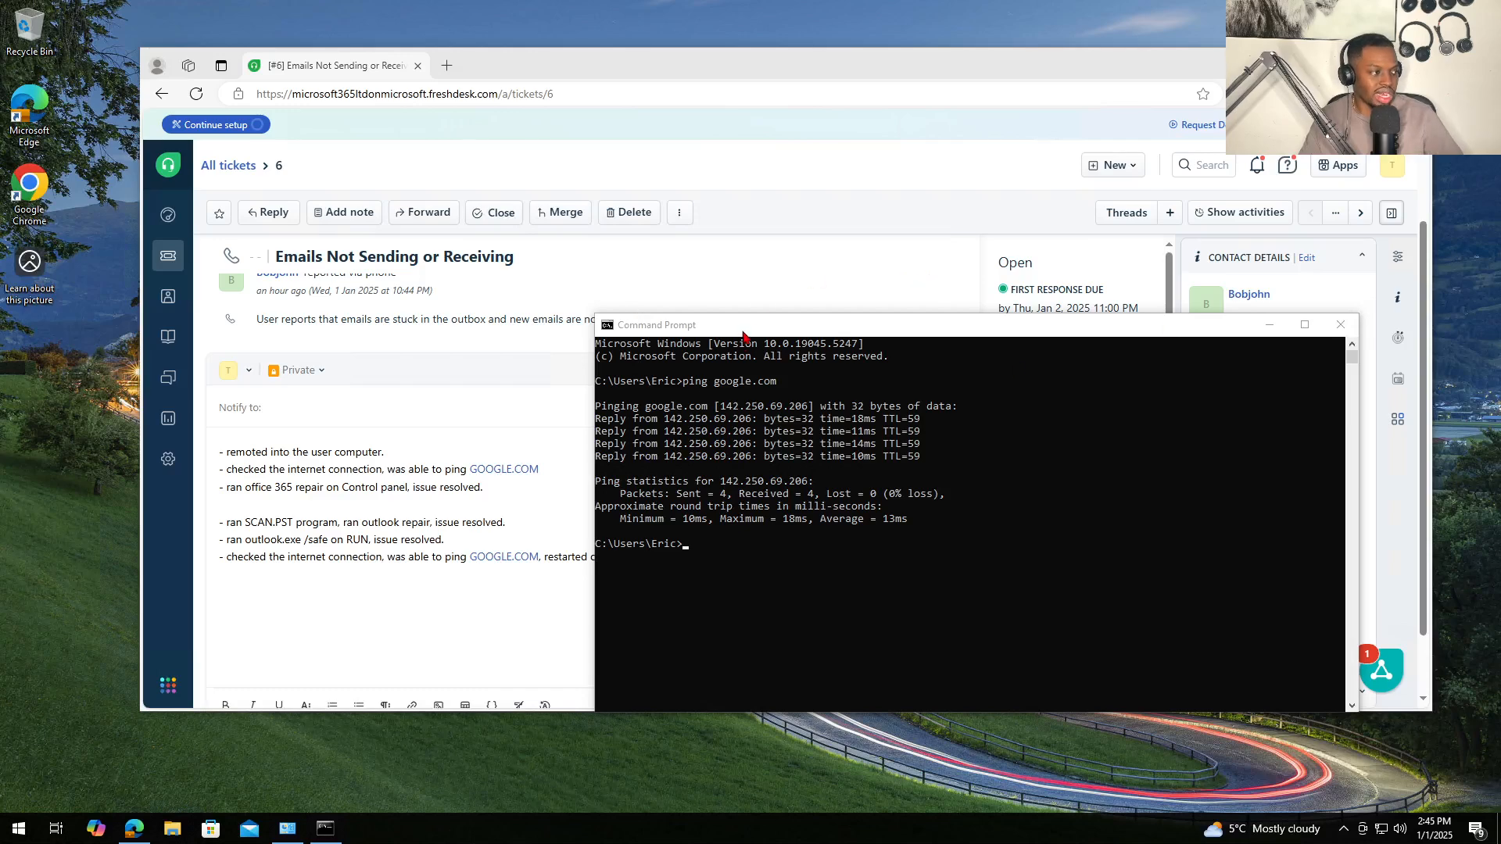
- Snip the Command Prompt ping output and paste it into the Freshdesk note body
drag(742, 324, 743, 319)
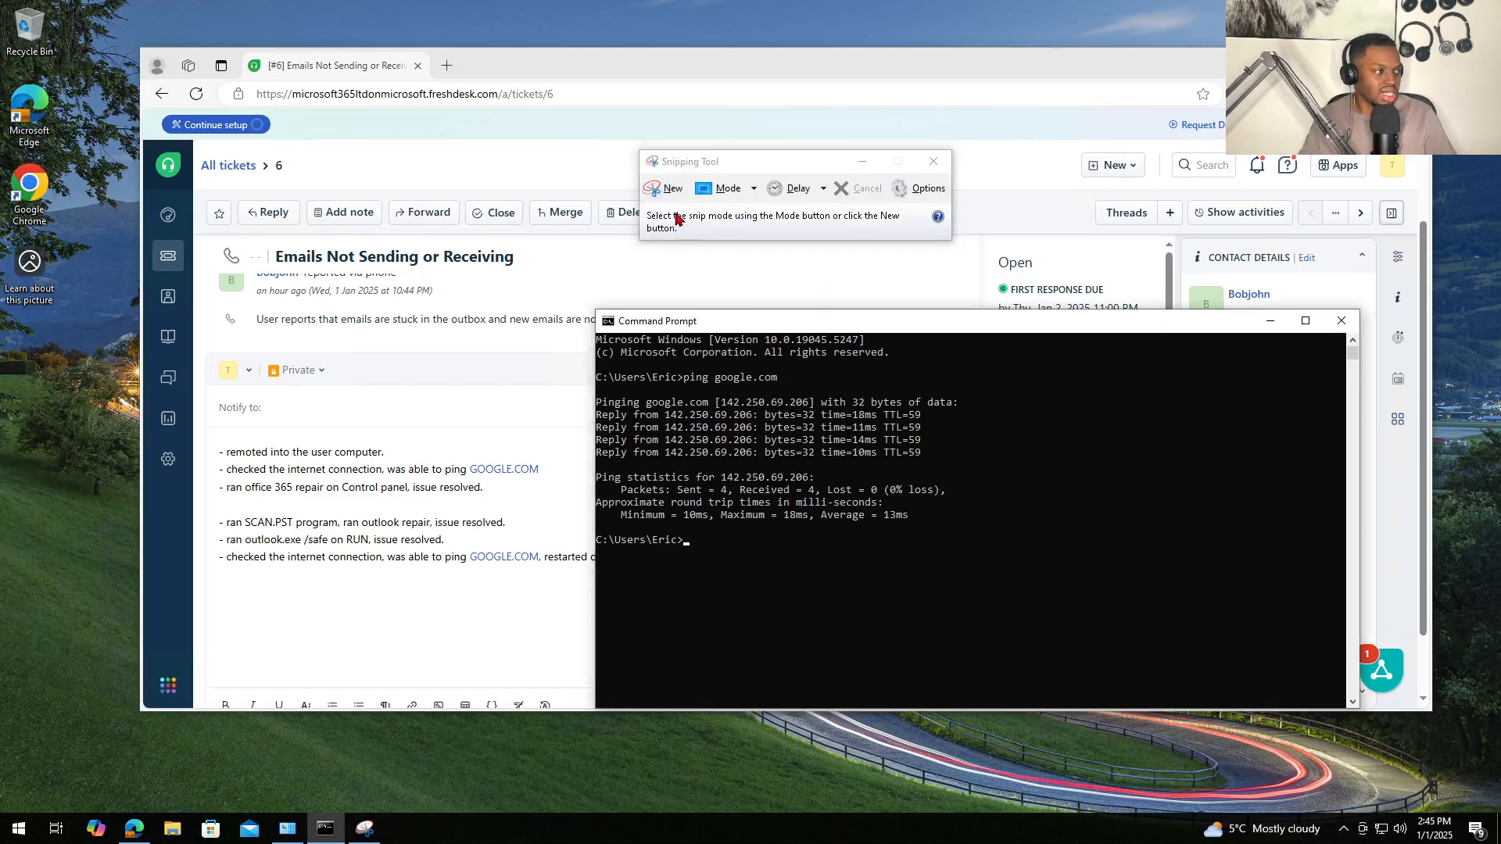
click(667, 189)
mouse_move(581, 300)
mouse_down()
mouse_move(1015, 576)
mouse_move(1054, 628)
mouse_up()
click(547, 185)
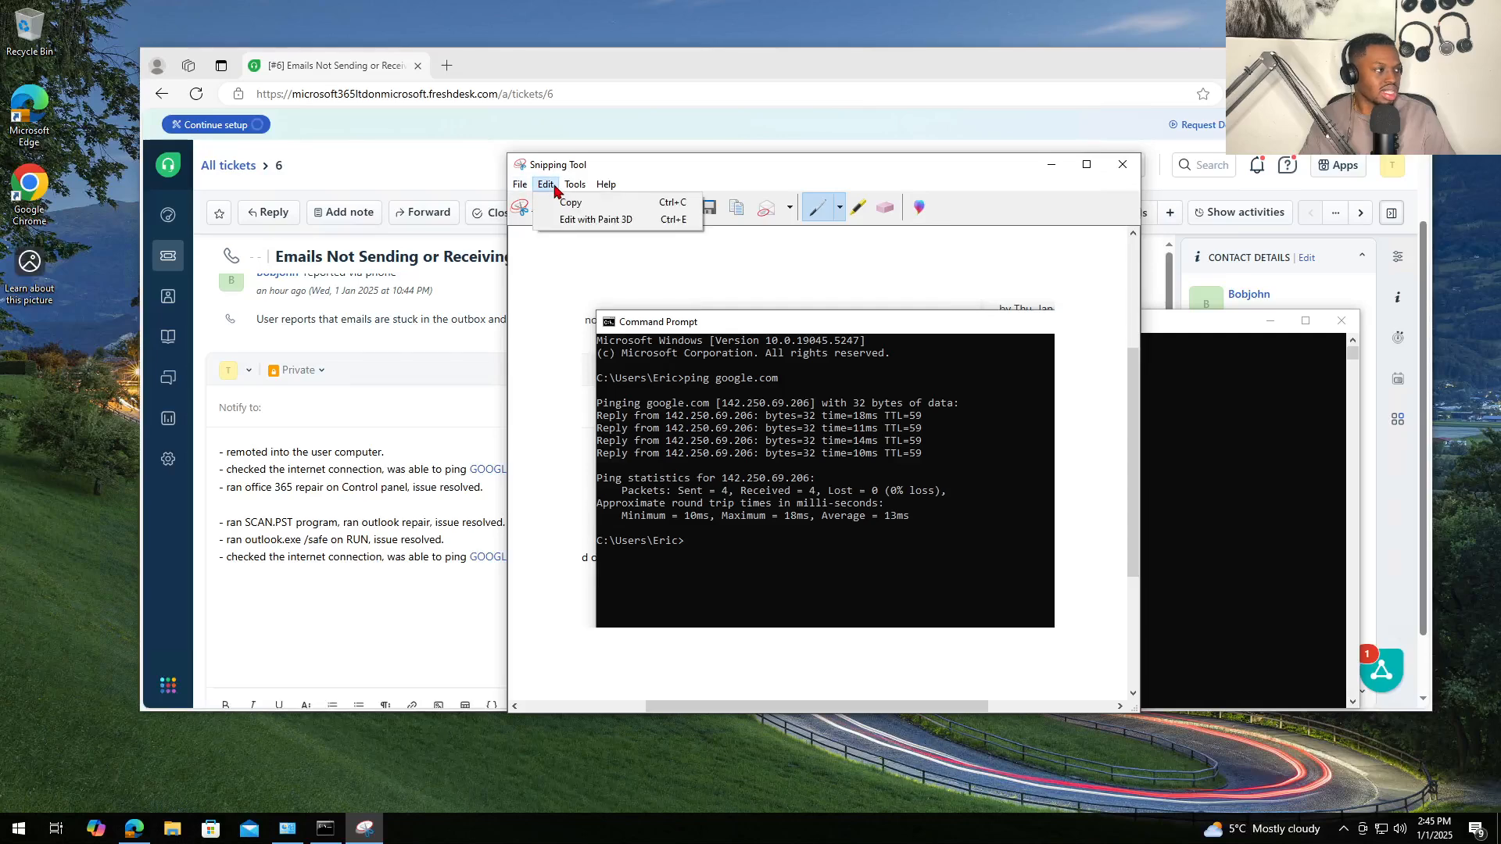
click(570, 202)
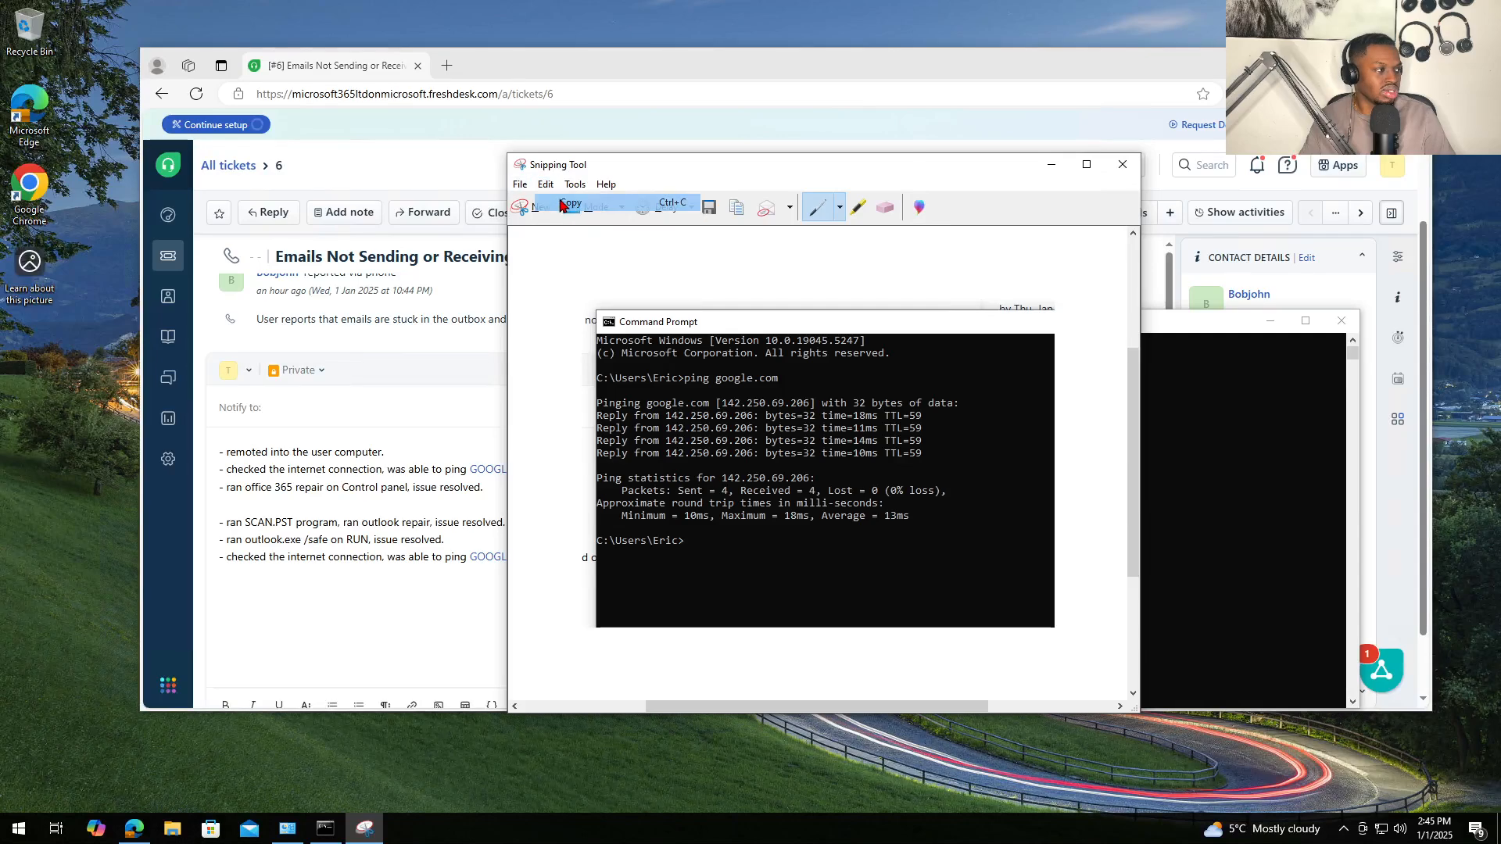
click(372, 411)
click(386, 509)
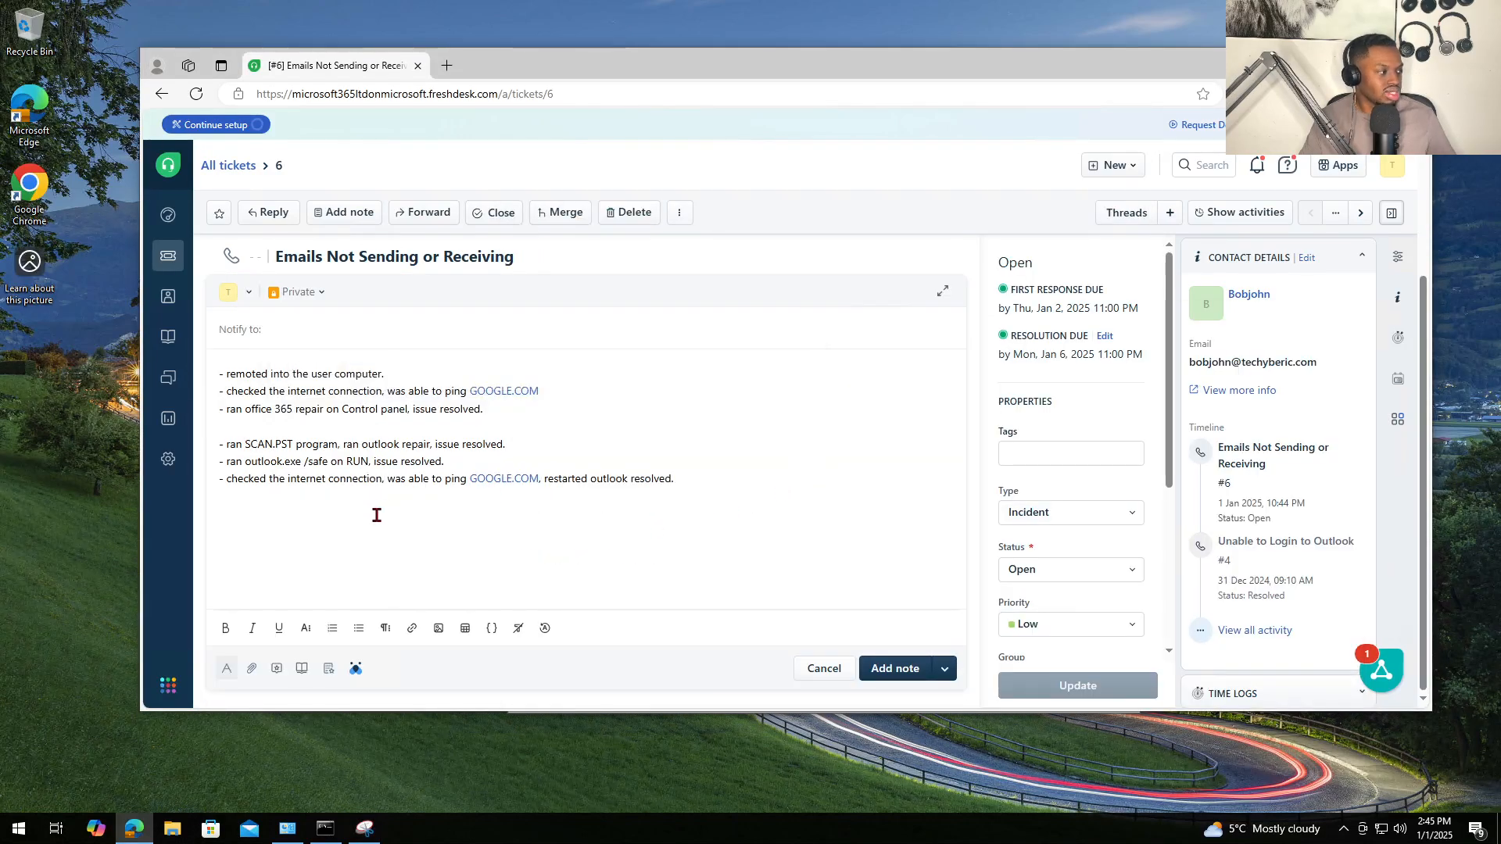
key(ctrl+v)
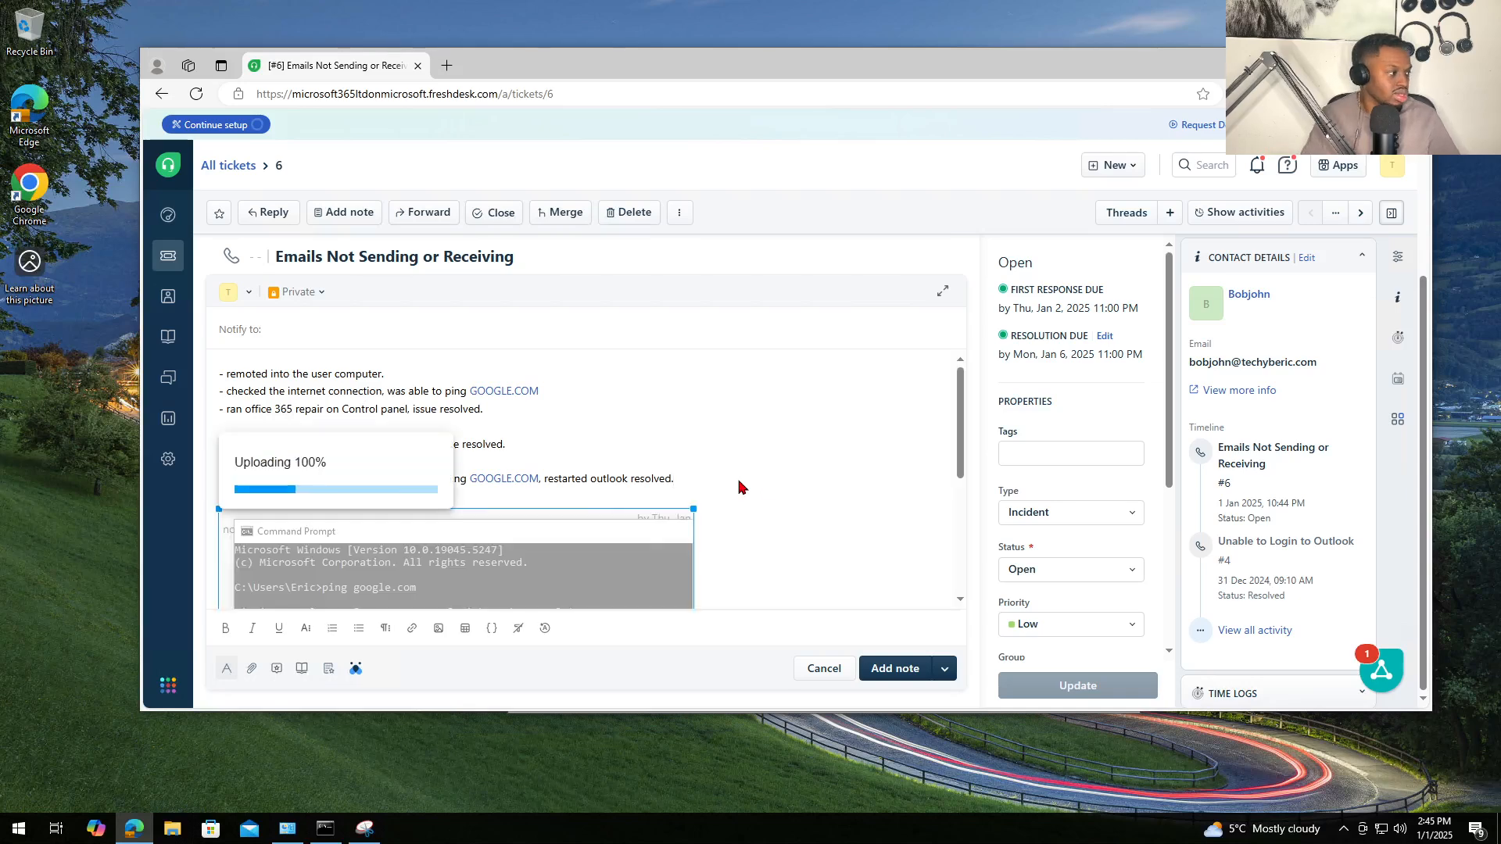
- Replace a shrunken copy of the ping screenshot with a full-size paste below the note text
scroll(692, 452, up, 3)
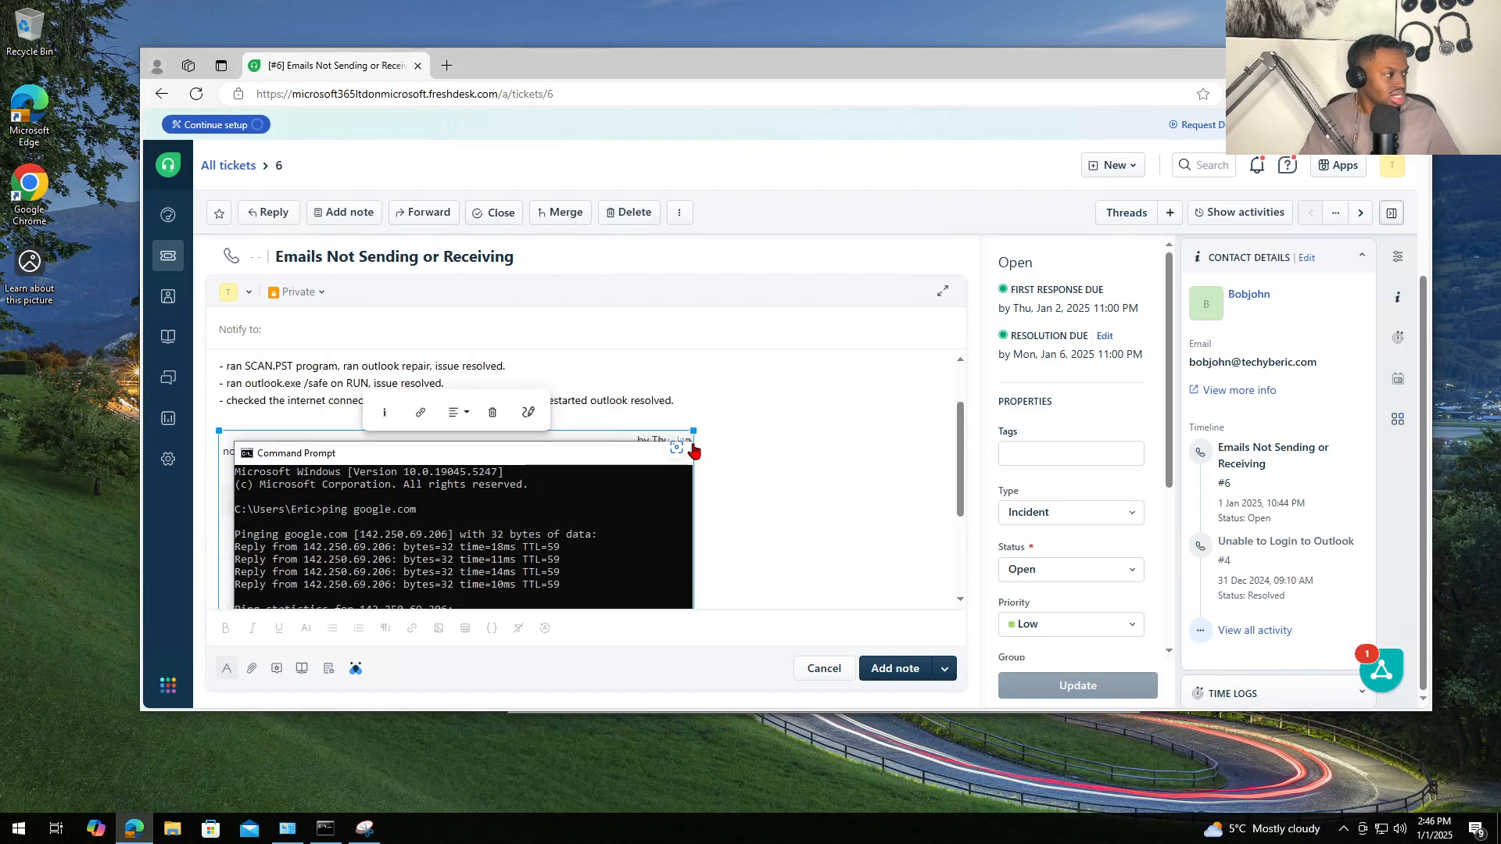
scroll(692, 440, down, 3)
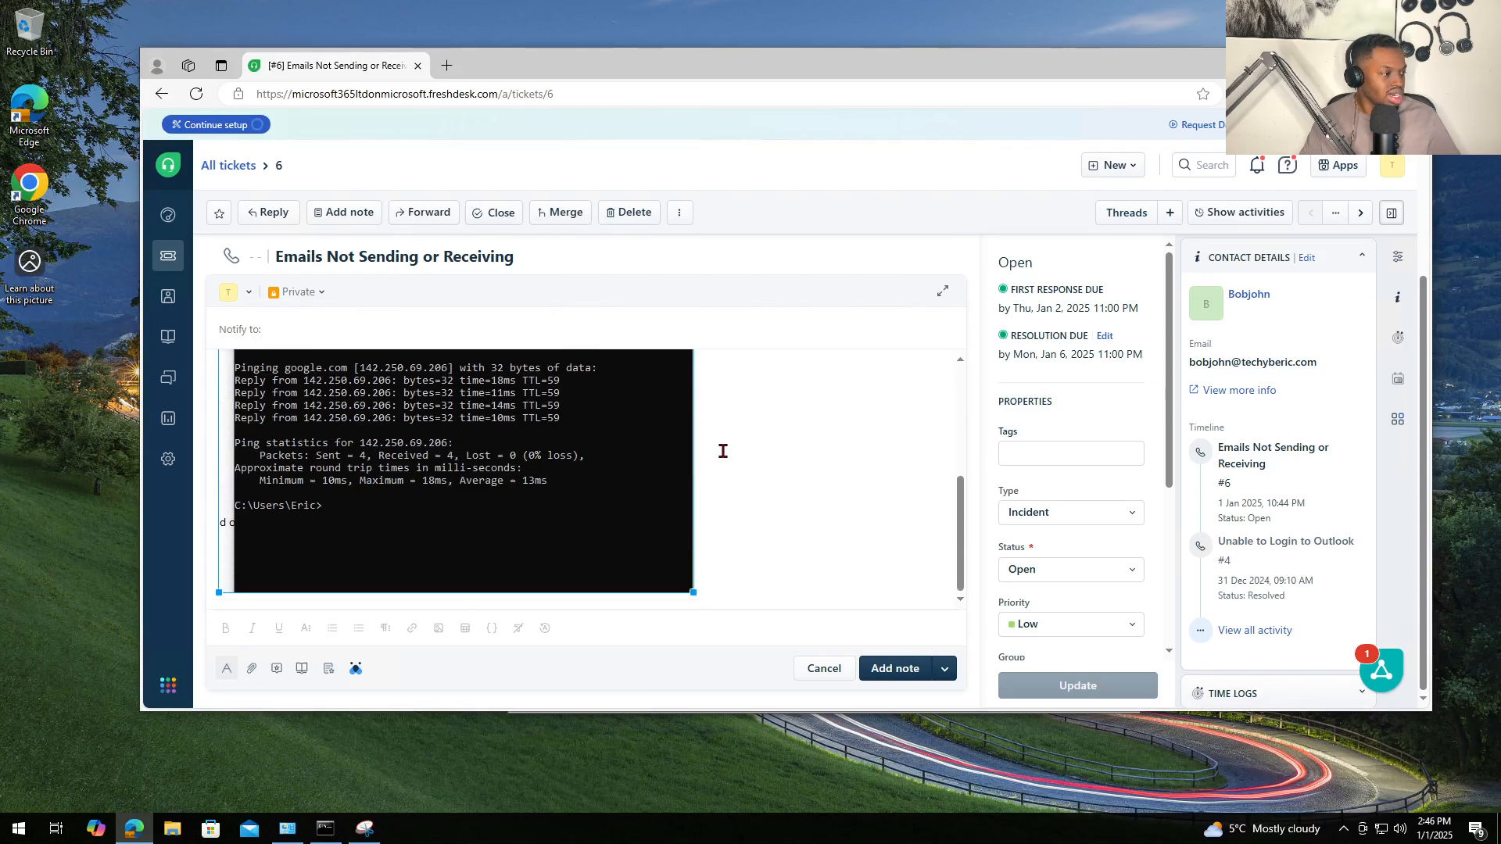
click(739, 596)
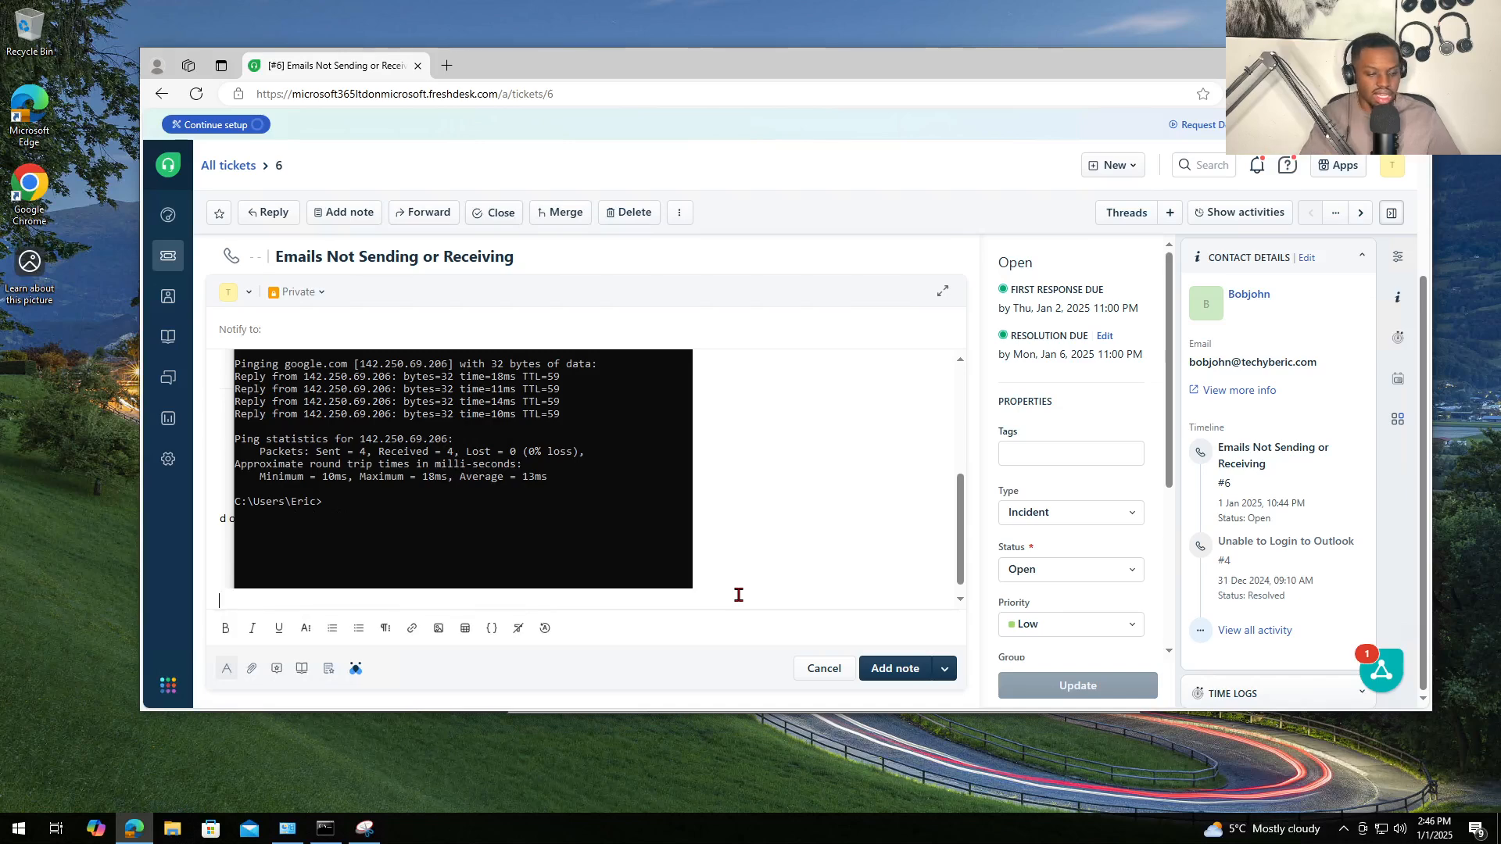
key(Return)
key(BackSpace)
scroll(659, 539, up, 3)
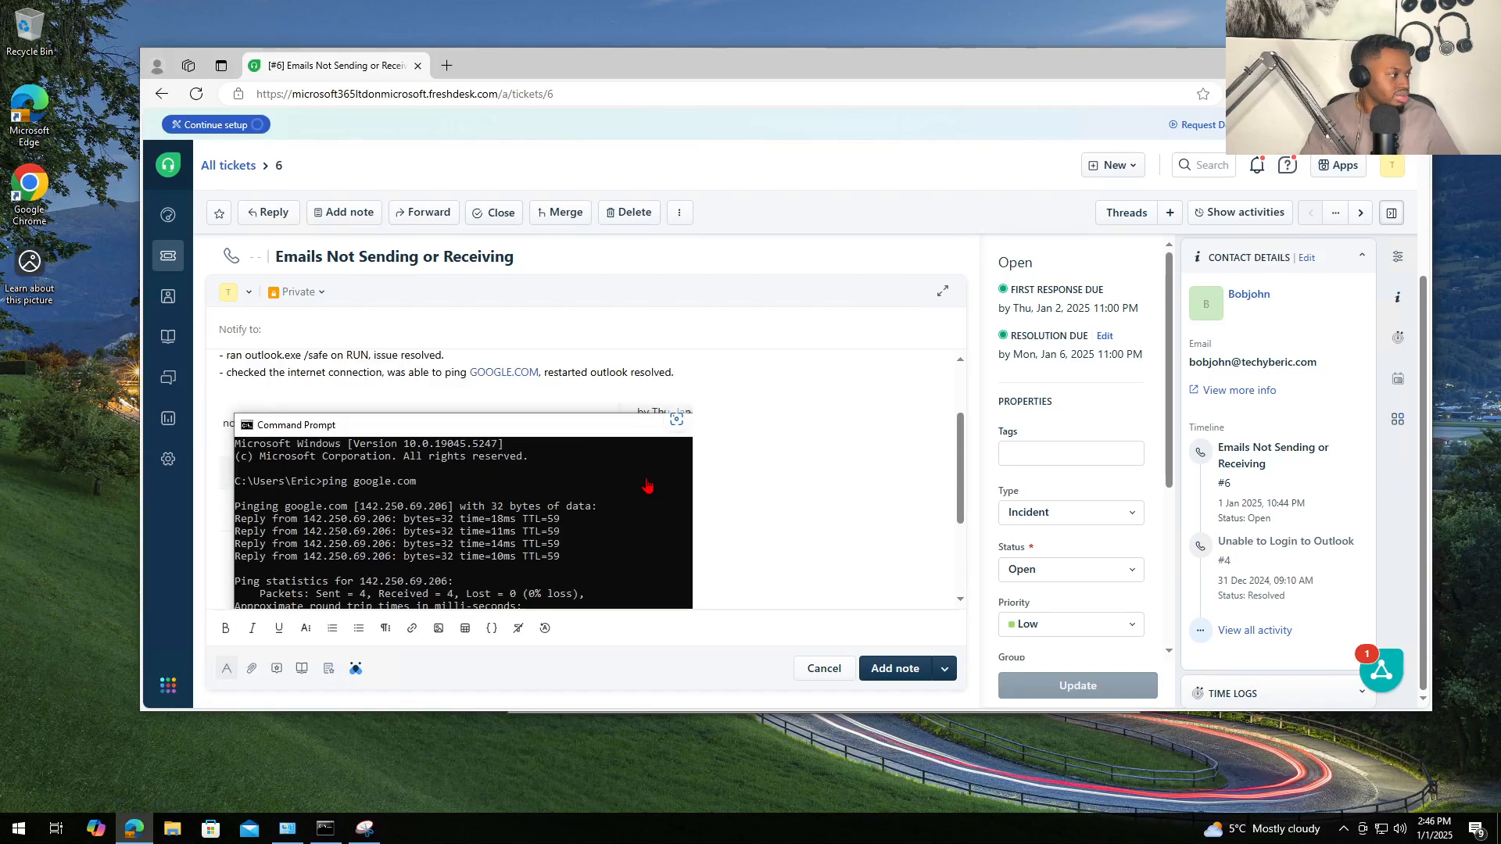
scroll(649, 489, down, 2)
scroll(437, 406, up, 1)
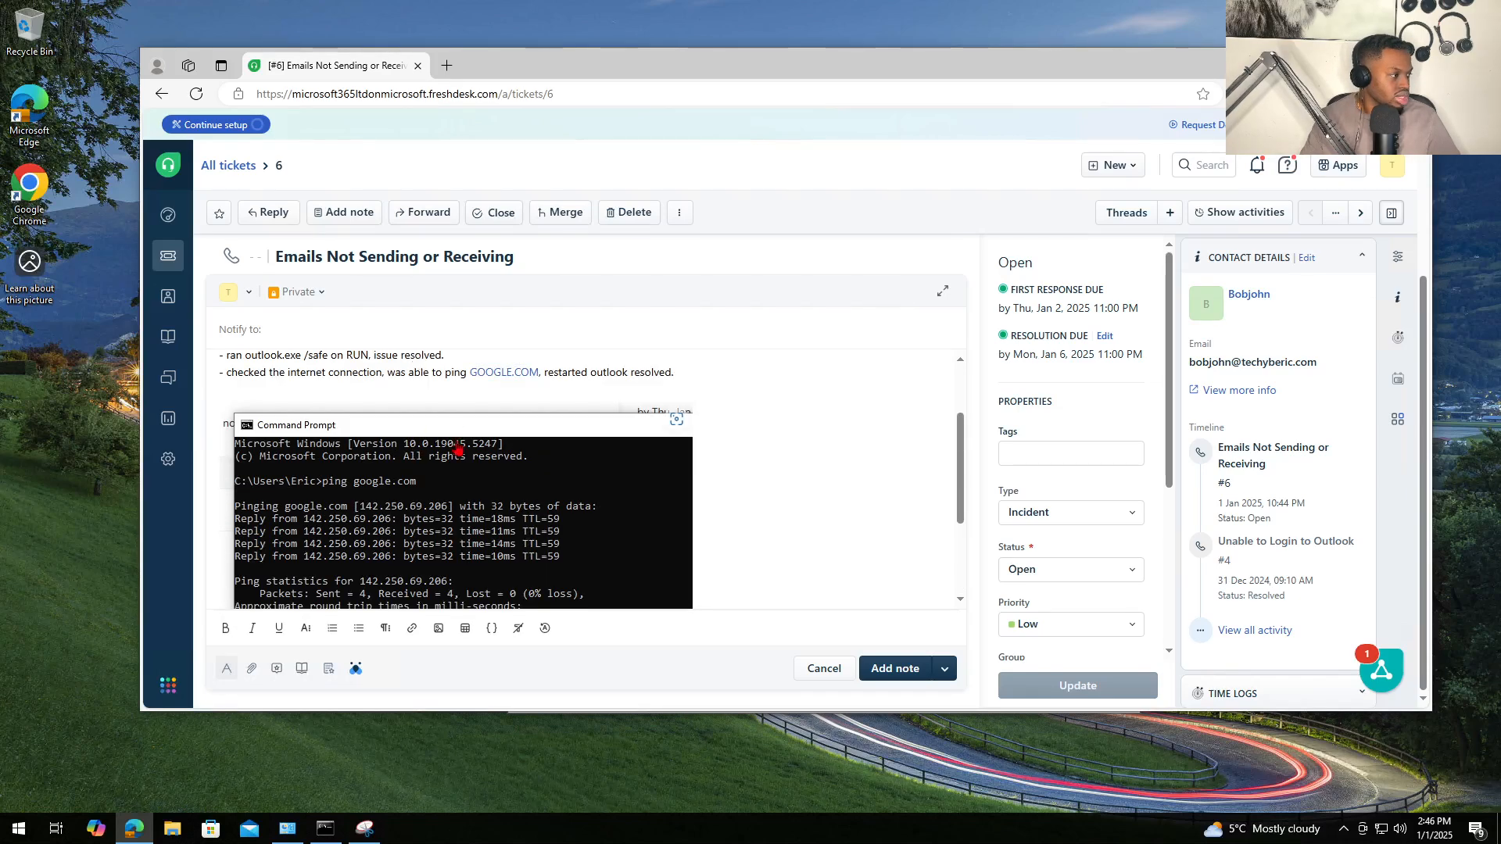
click(454, 488)
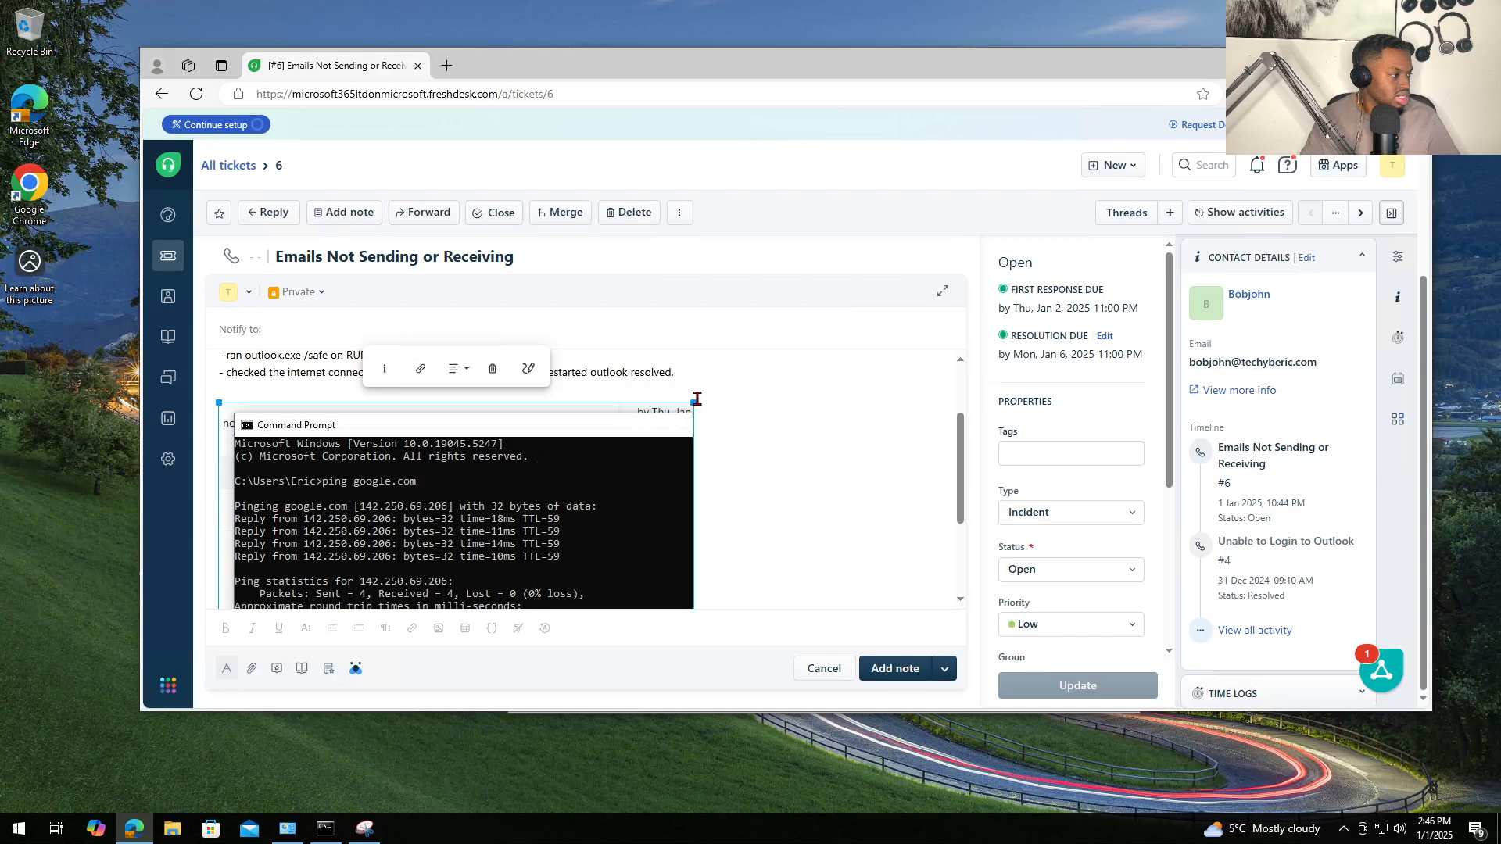
drag(695, 401, 609, 438)
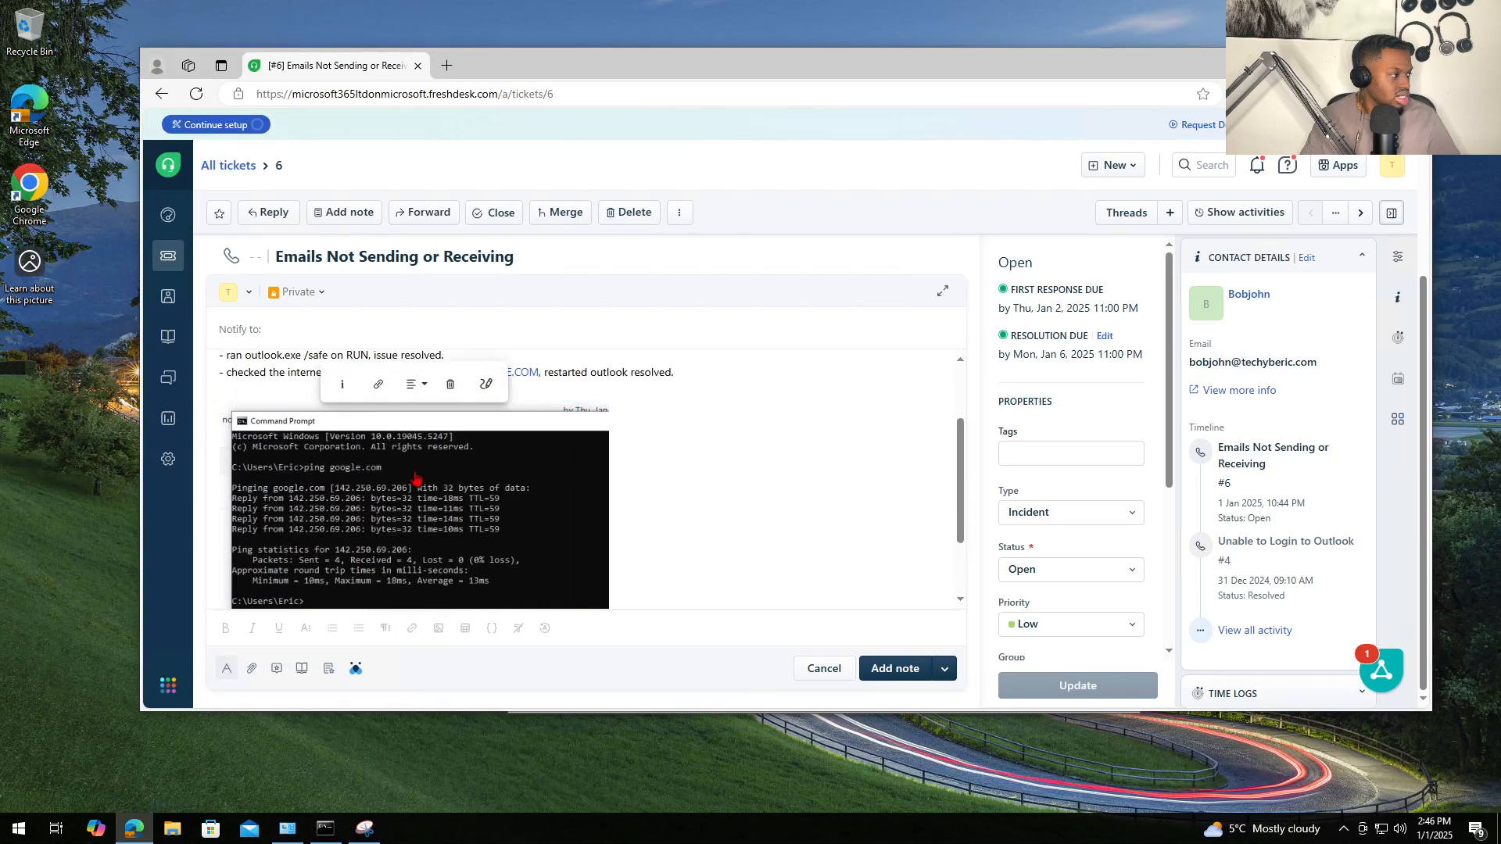
click(647, 469)
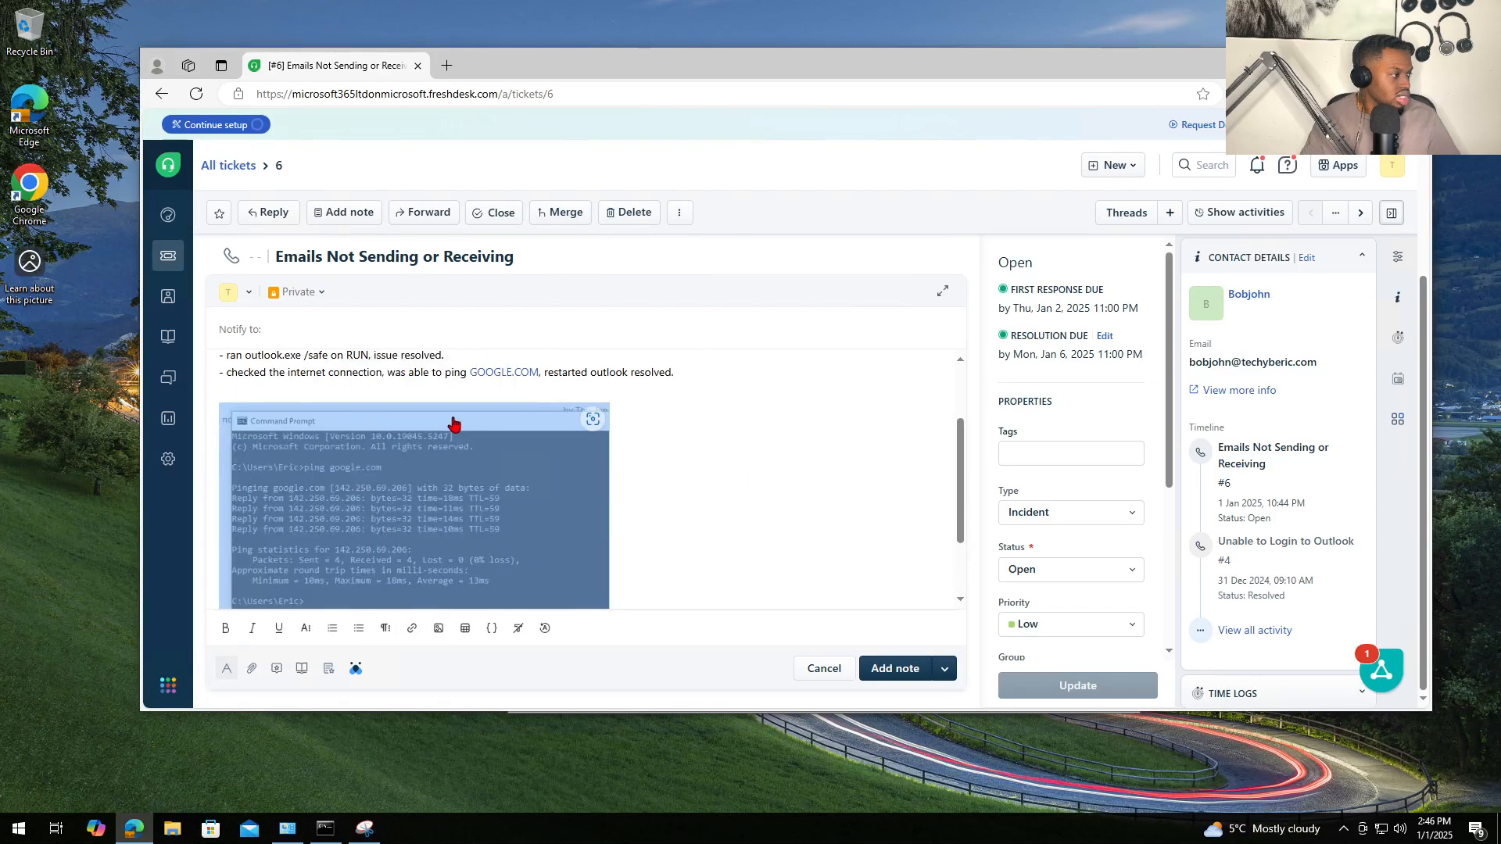
click(497, 426)
key(Delete)
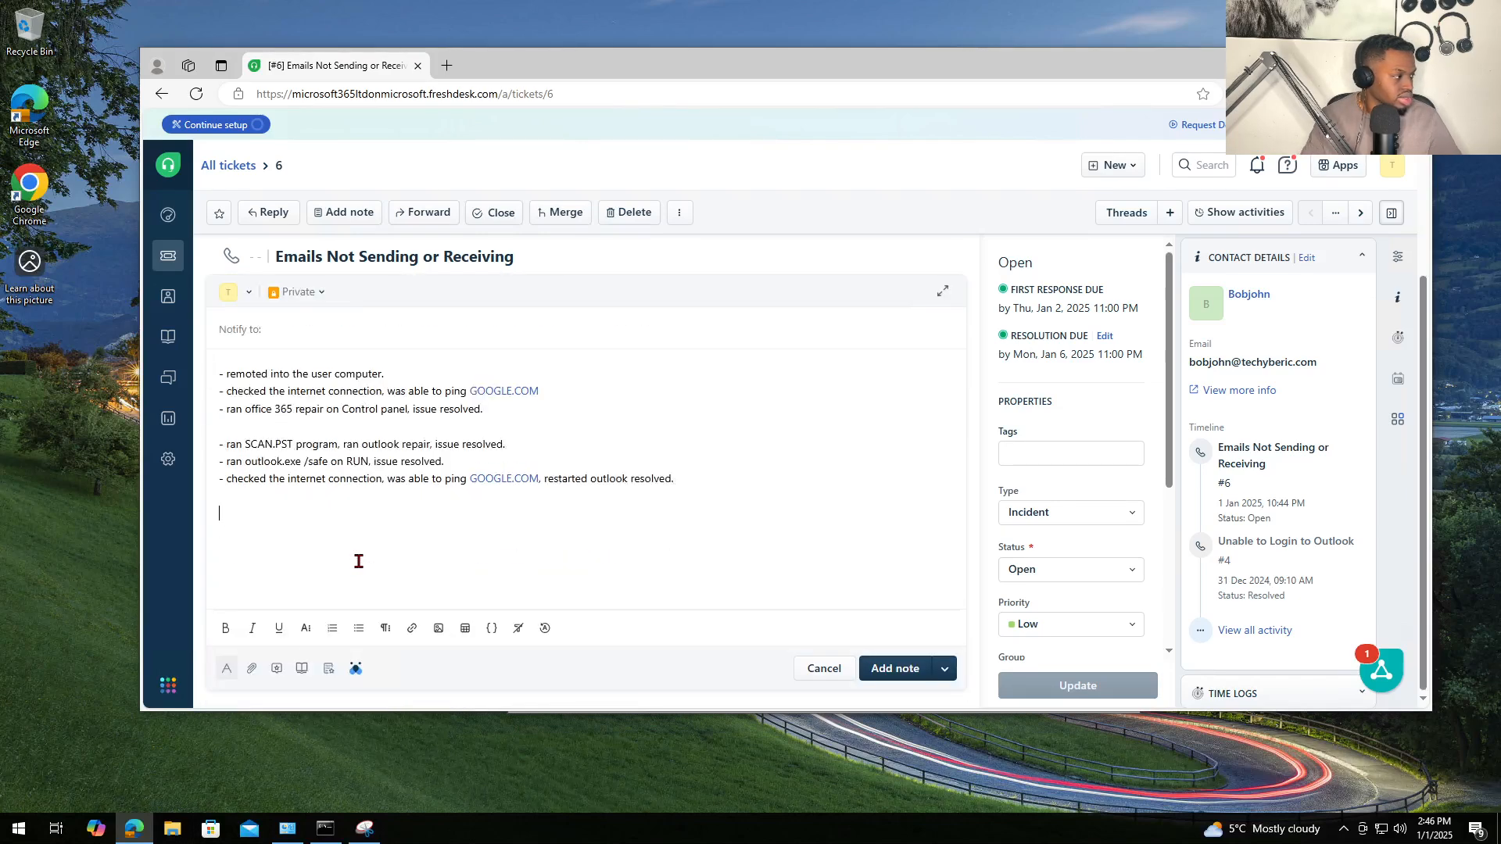
key(ctrl+v)
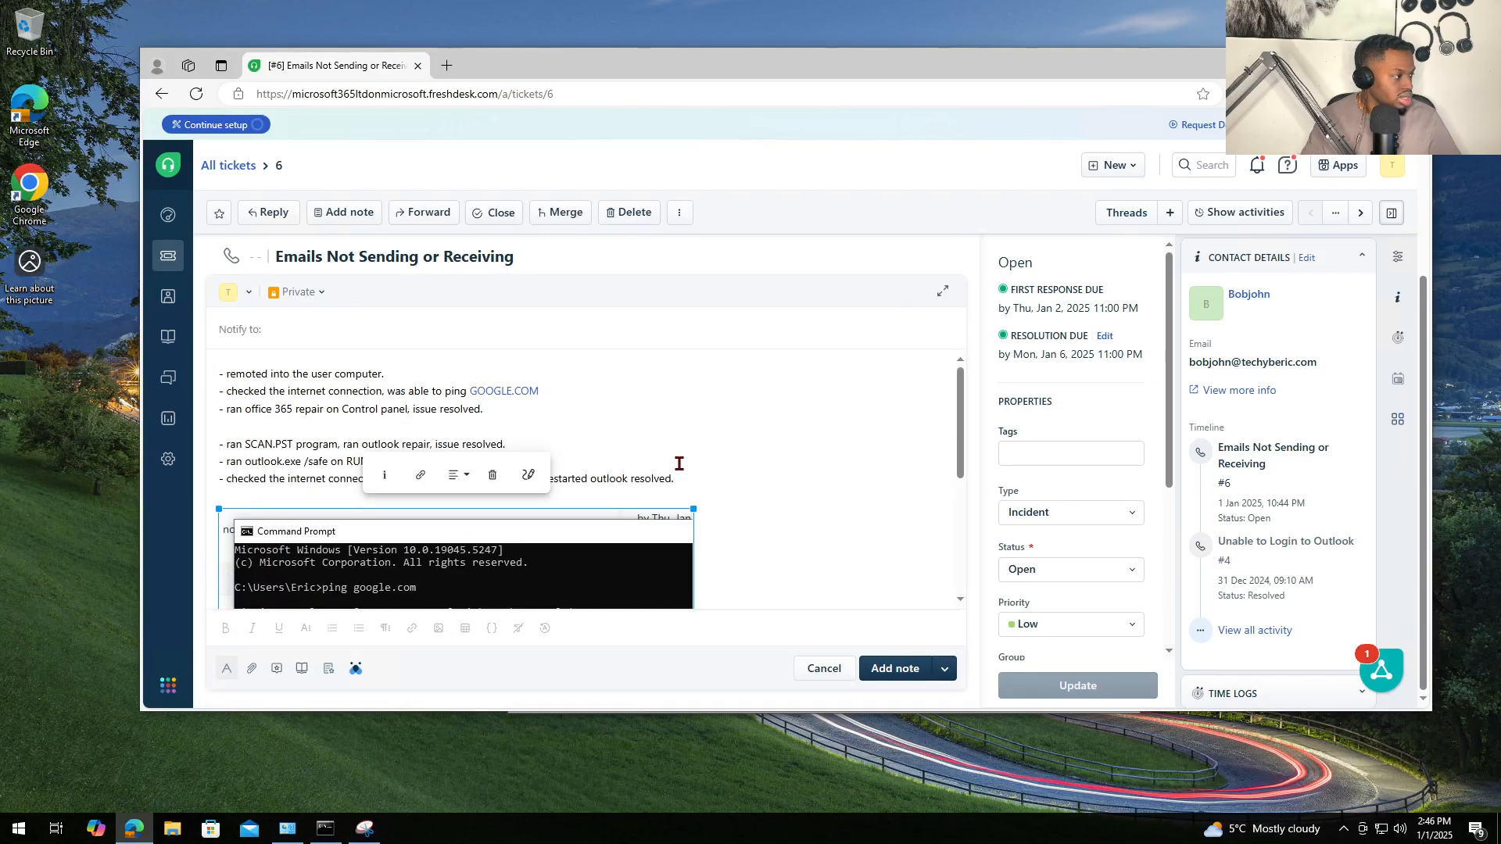
click(787, 457)
scroll(820, 422, down, 3)
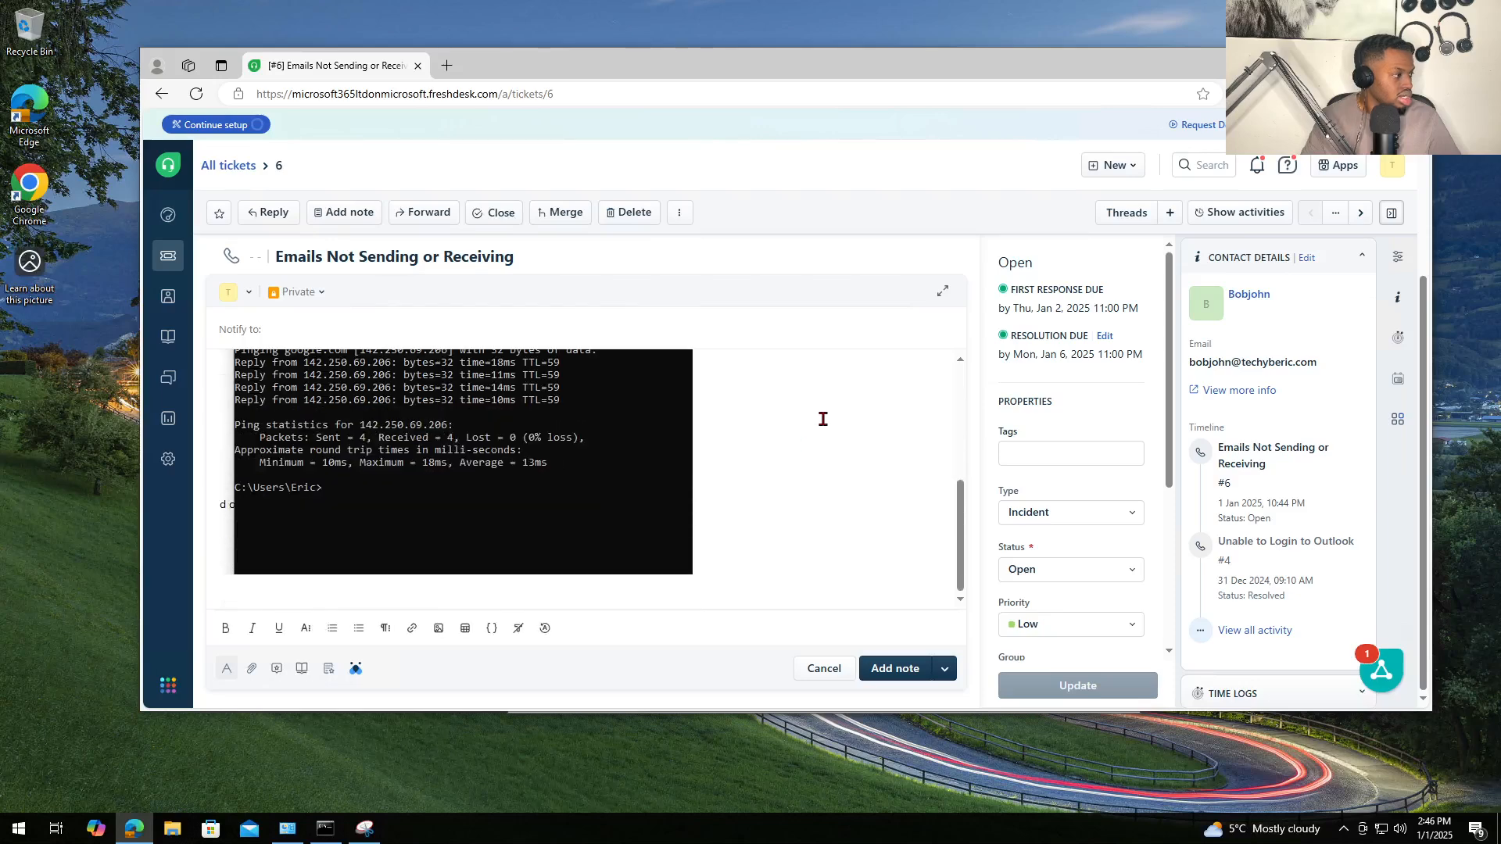
scroll(822, 419, up, 3)
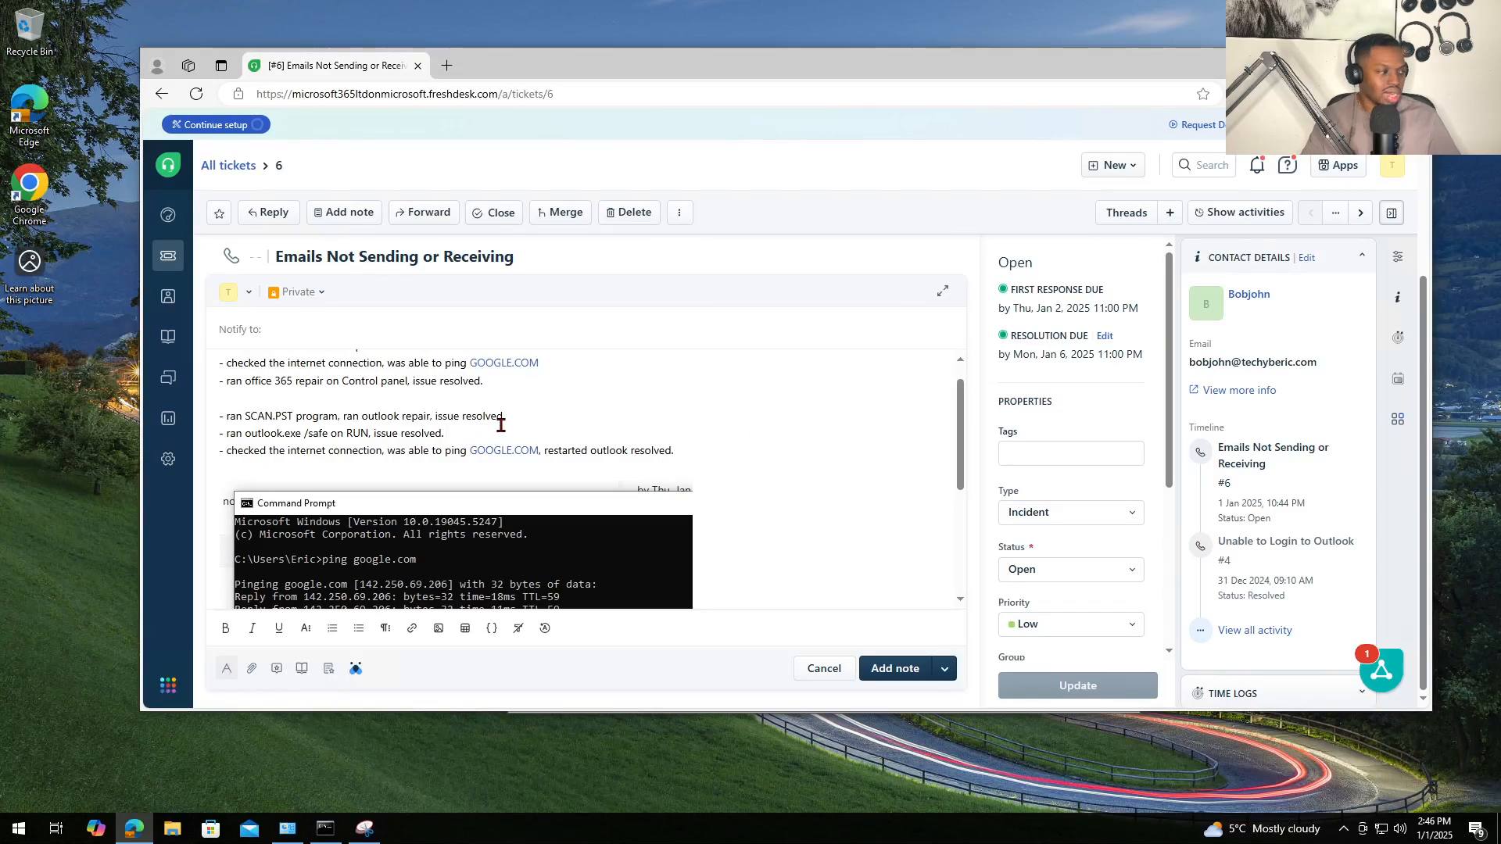
scroll(630, 460, up, 1)
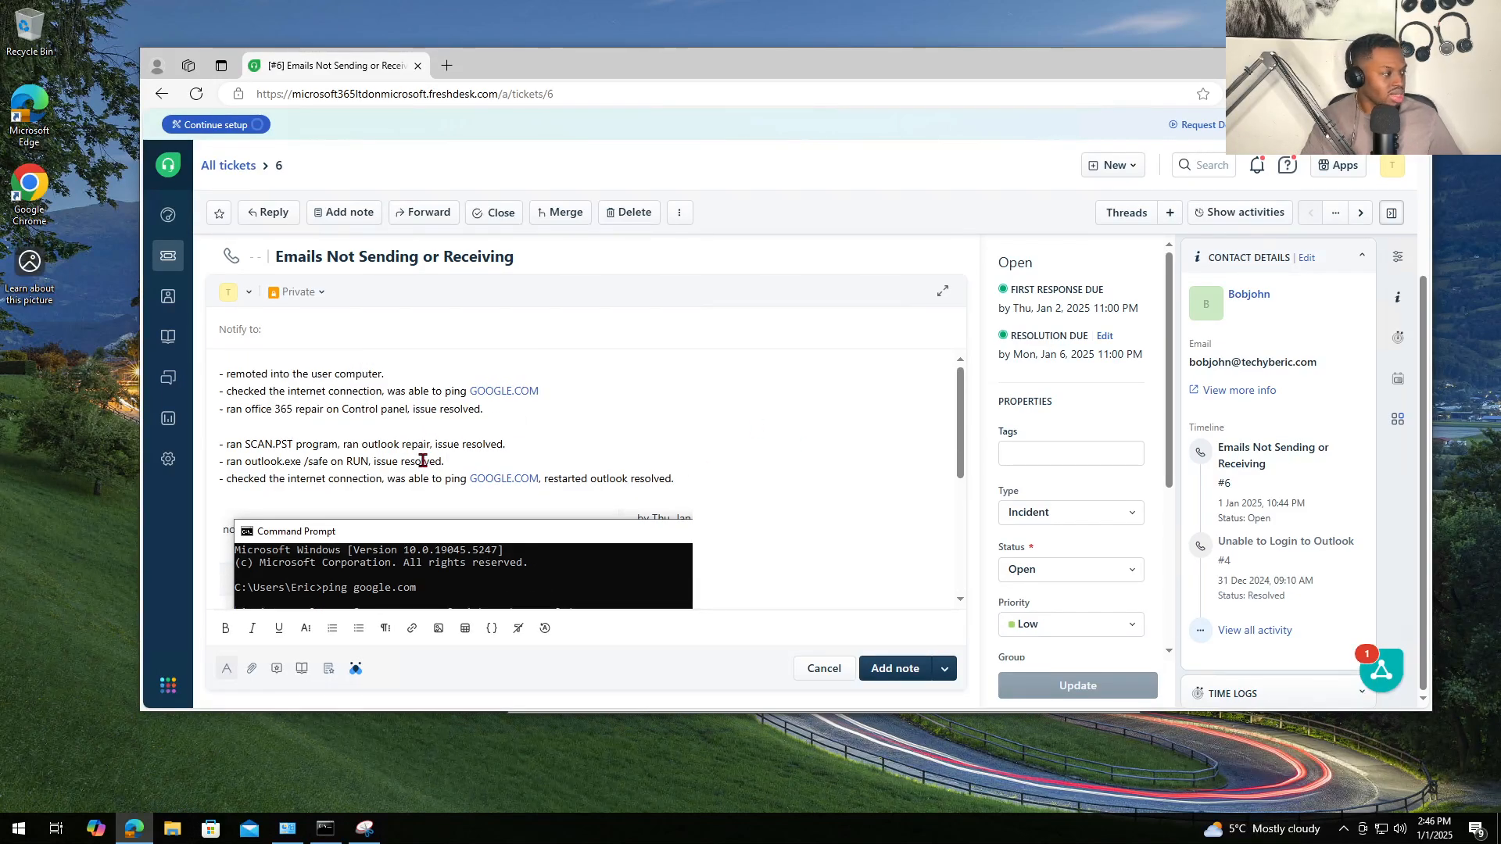
- Delete the SCAN.PST line from the note and bring up the Run dialog with outlook.exe /safe
drag(505, 444, 222, 441)
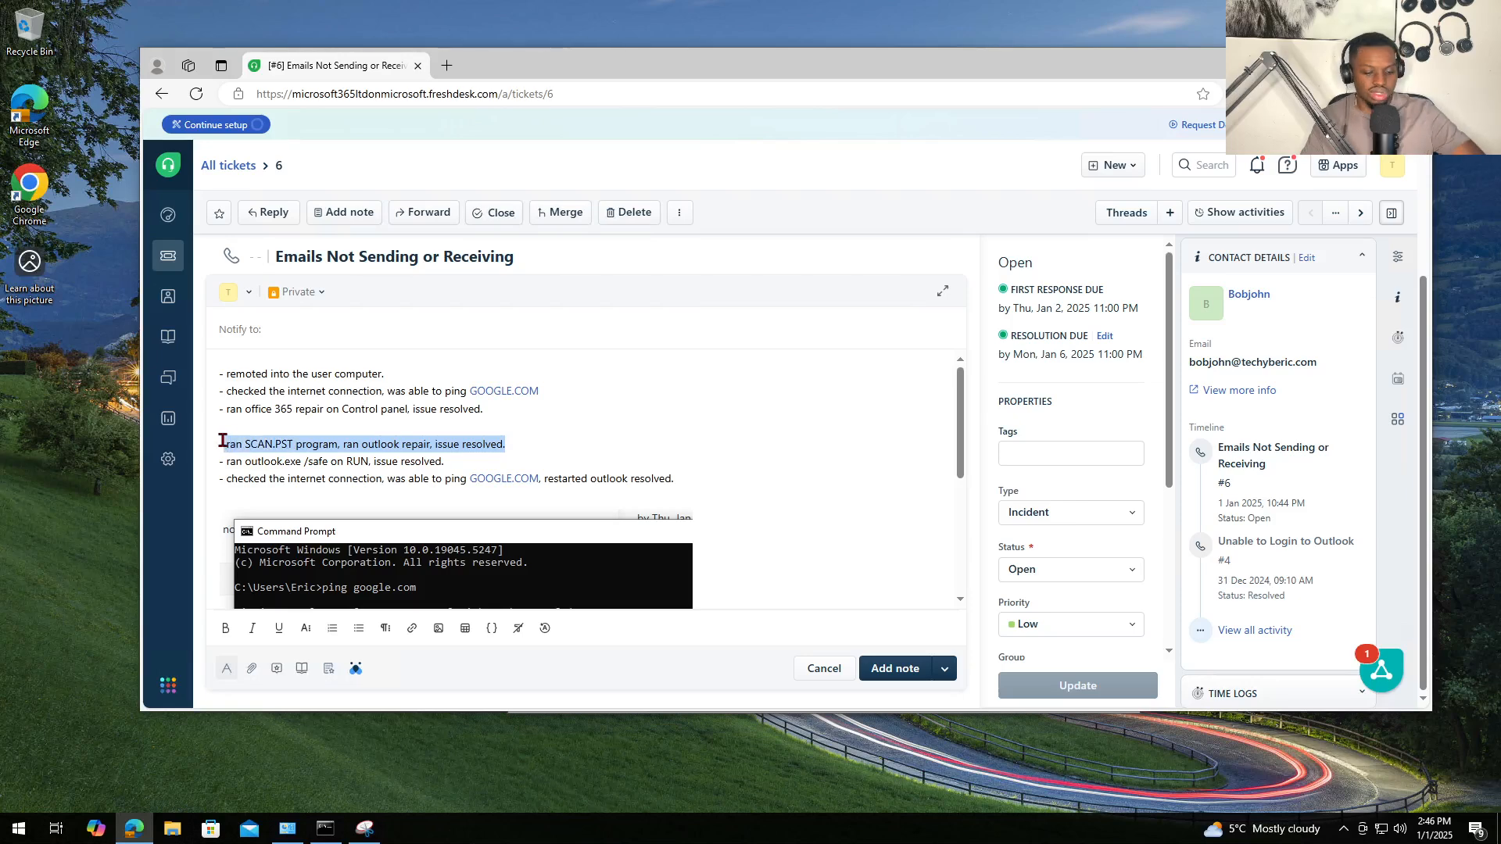
key(BackSpace)
key(BackSpace)
key(BackSpace)
key(BackSpace)
key(BackSpace)
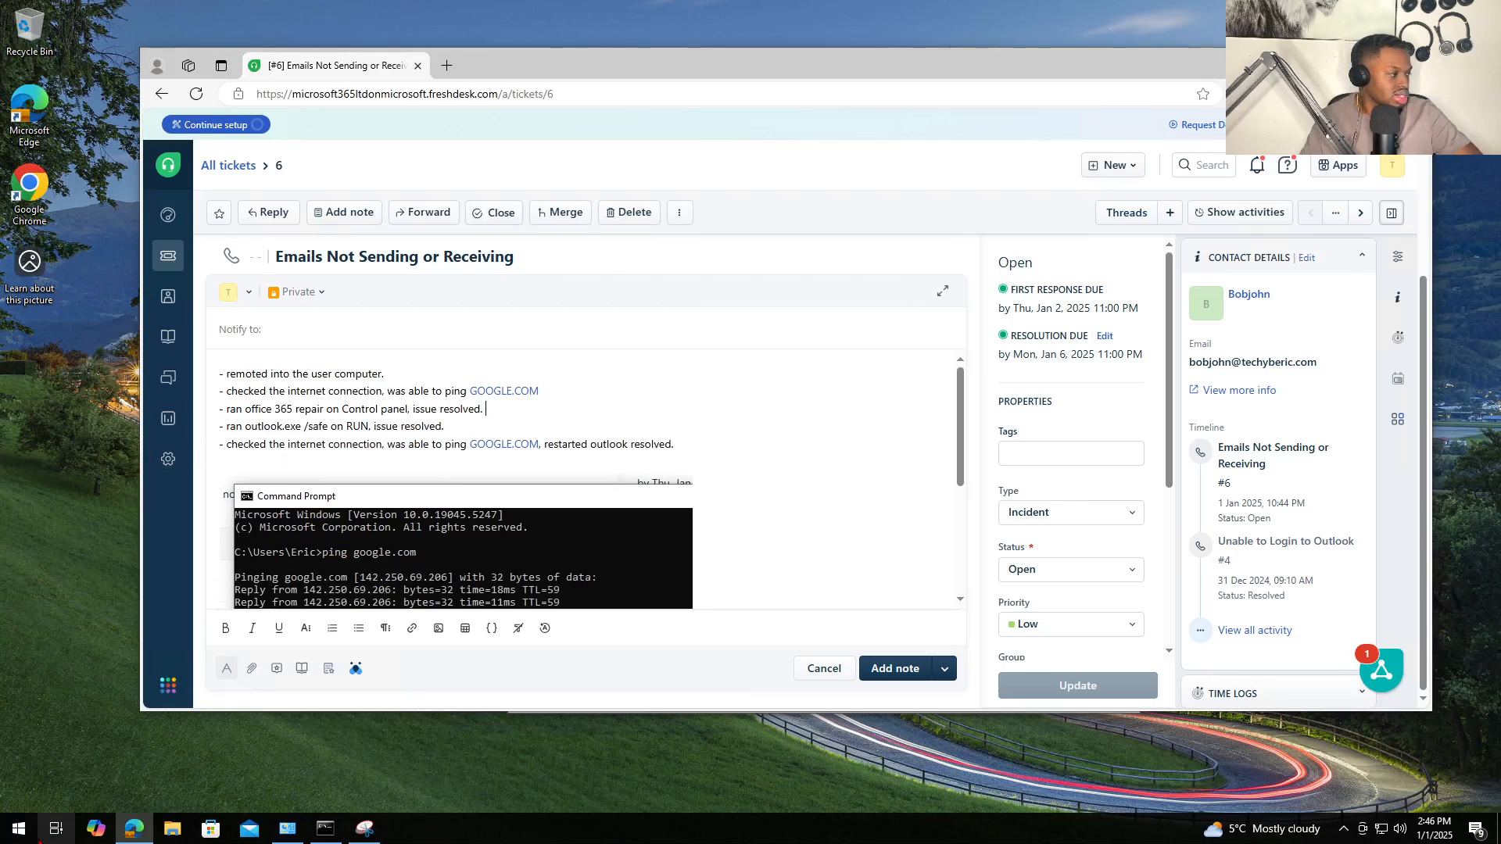
right_click(38, 841)
right_click(26, 835)
click(83, 774)
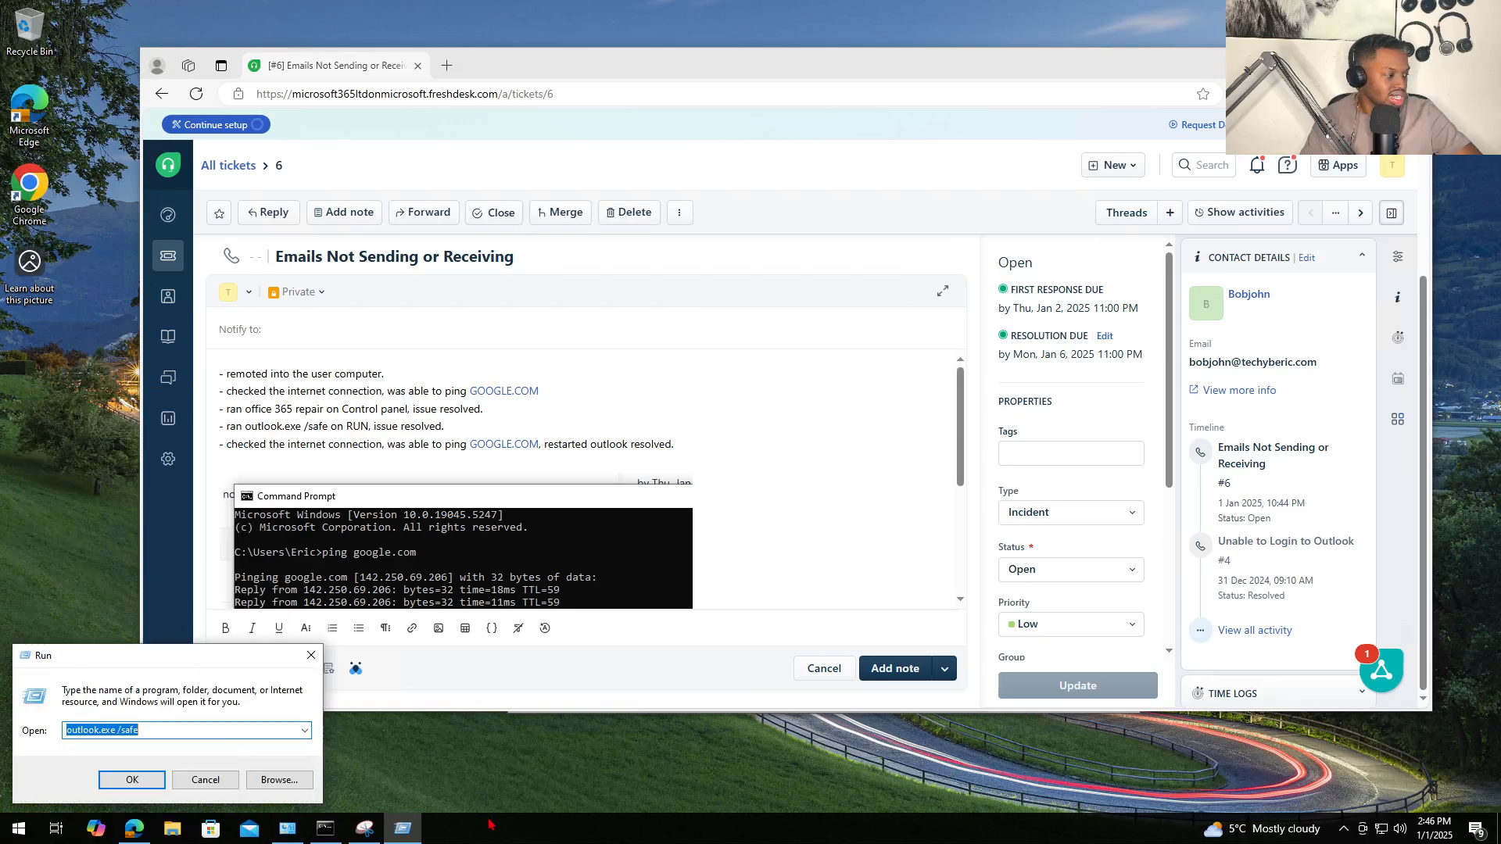
- Snip the Run dialog and paste the screenshot into the private note after the ping image
click(364, 829)
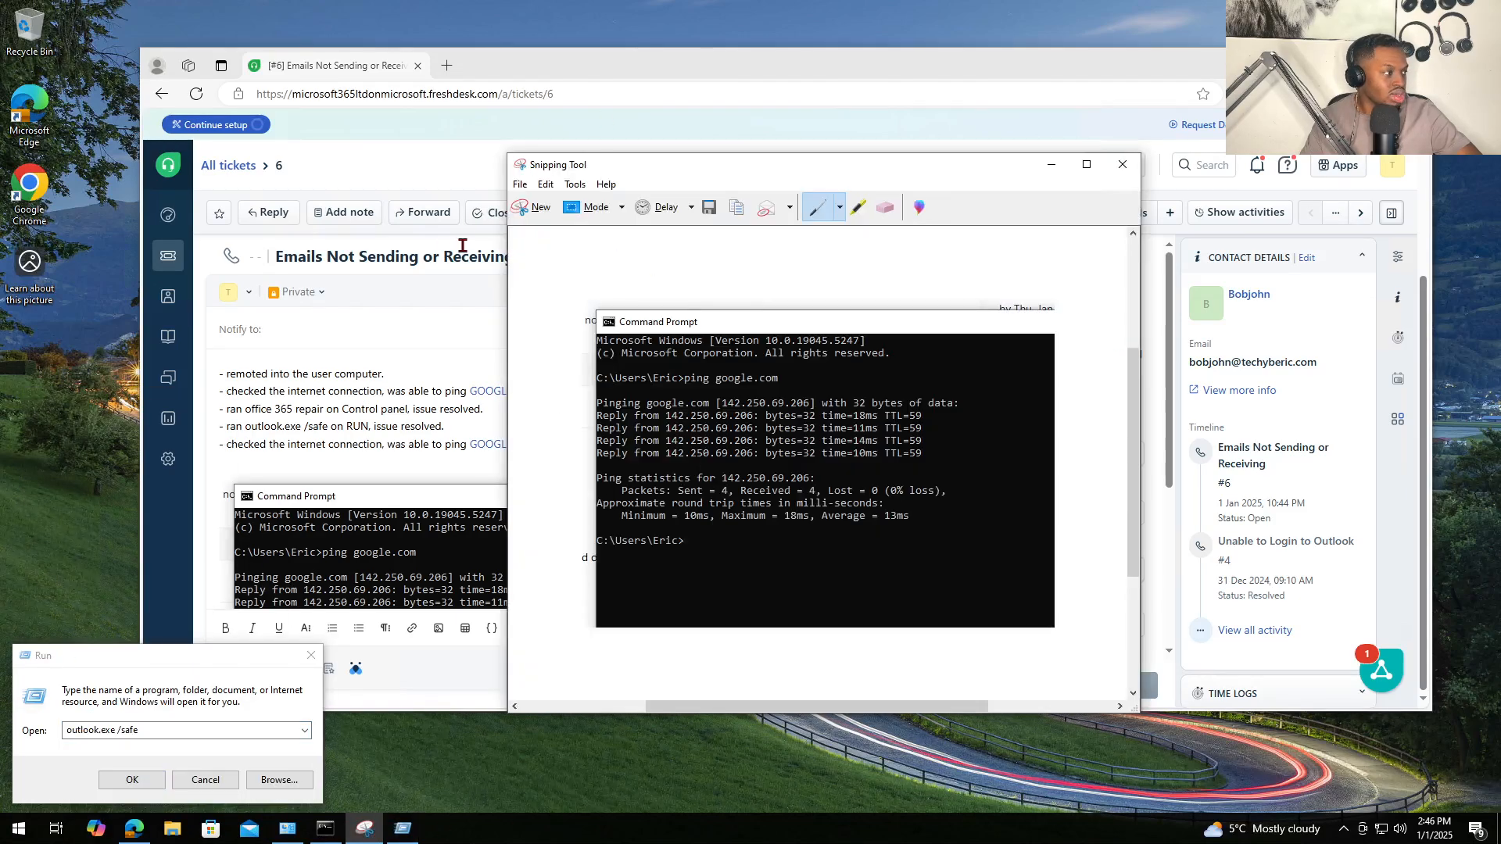
click(532, 207)
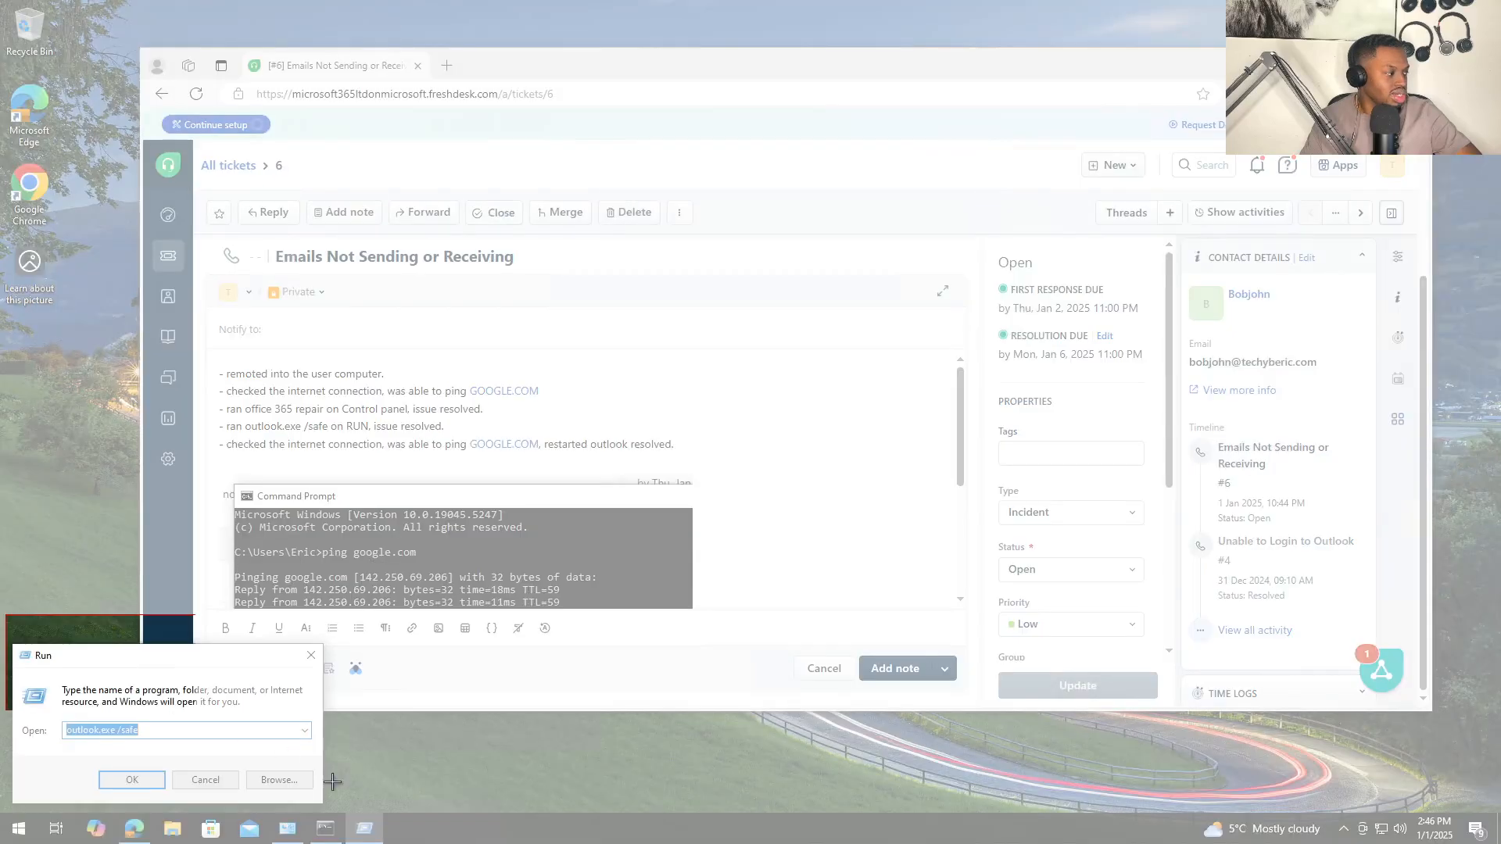
drag(332, 782, 400, 813)
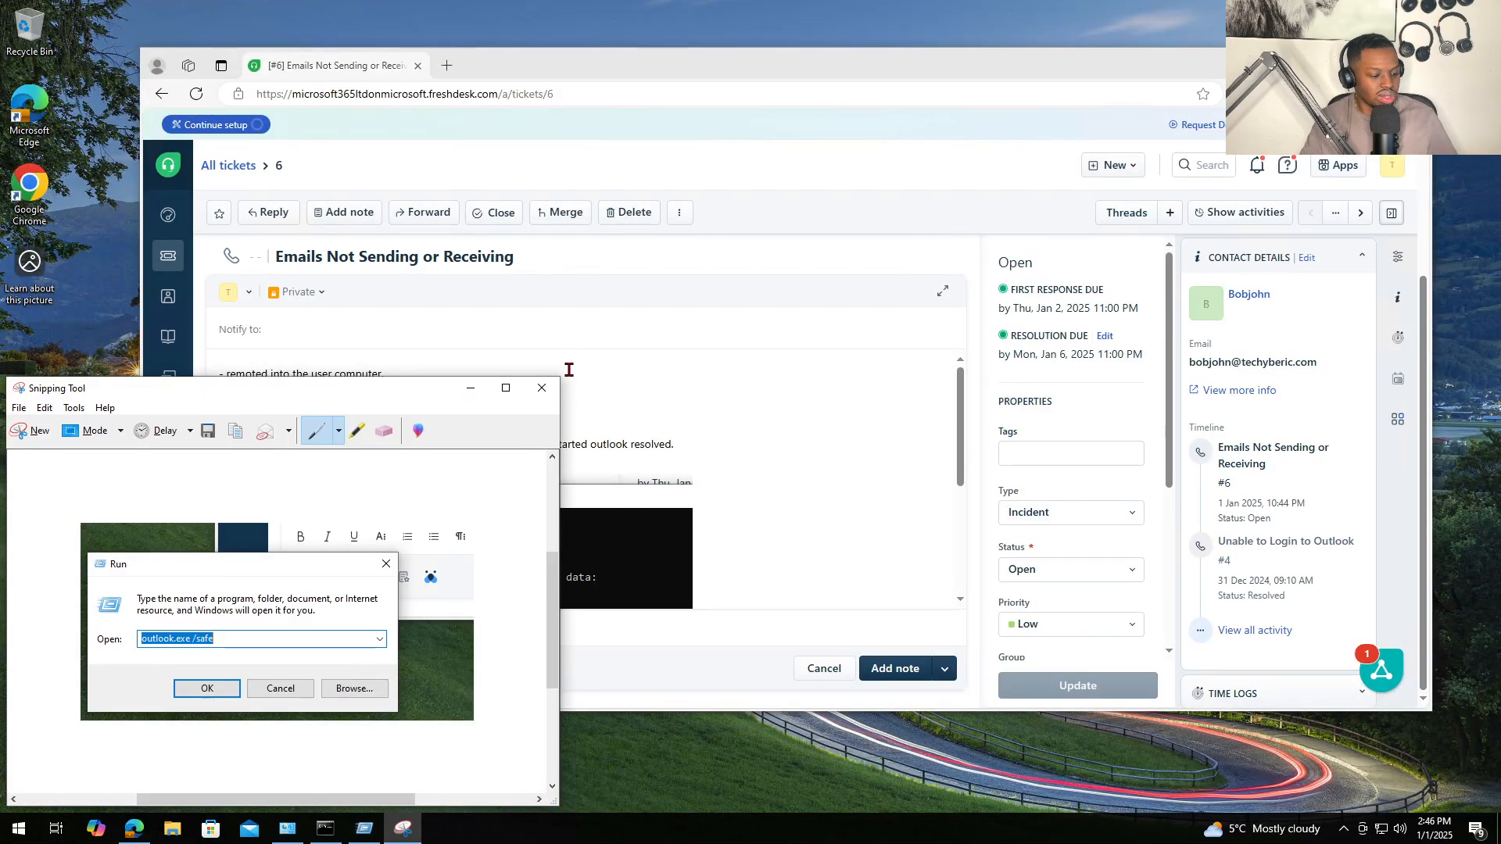
click(872, 445)
scroll(695, 540, down, 3)
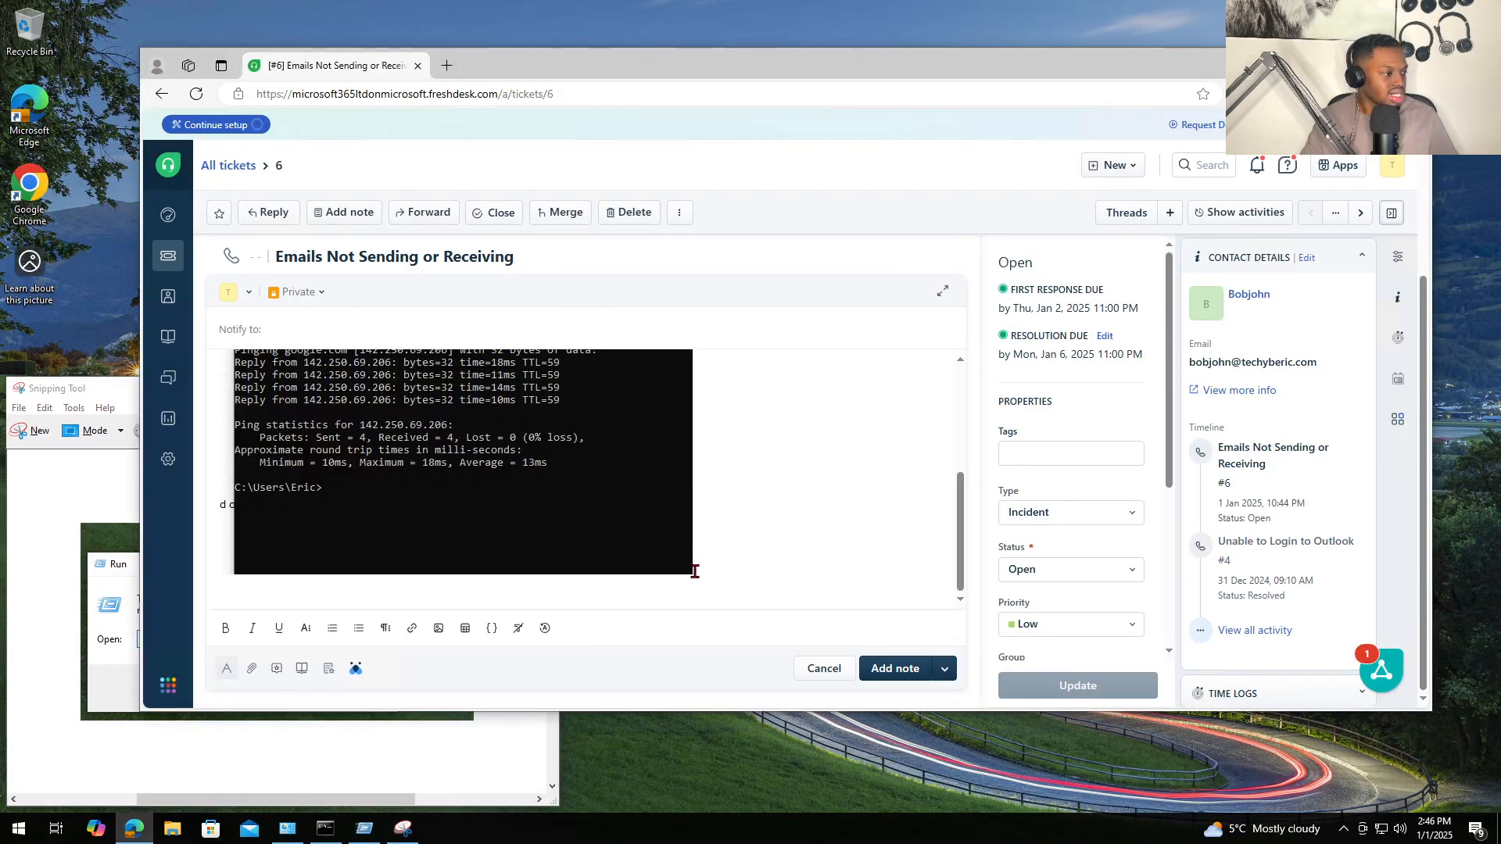
key(ctrl+v)
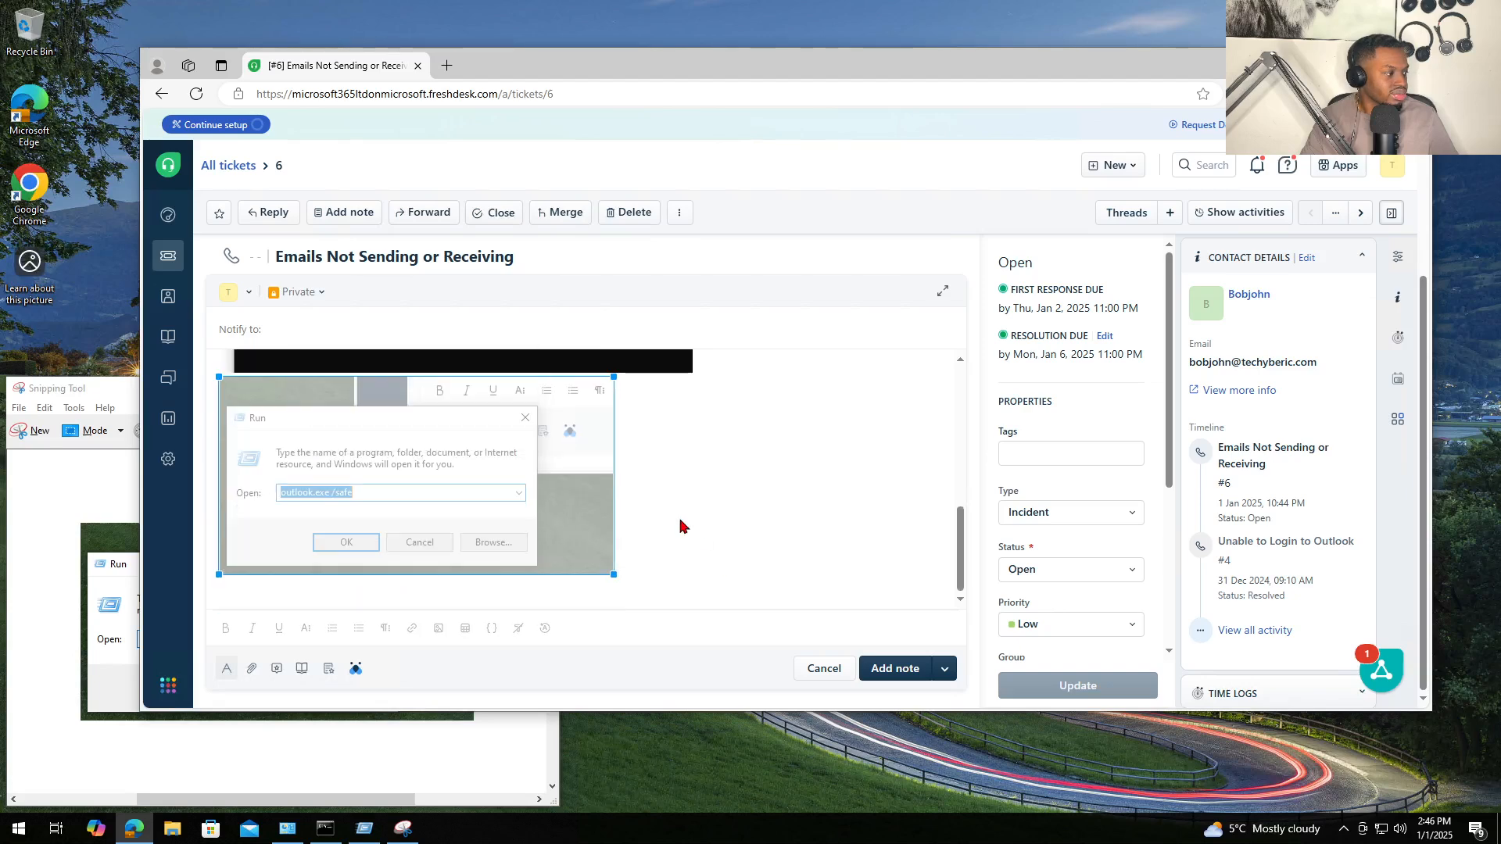
scroll(680, 526, up, 5)
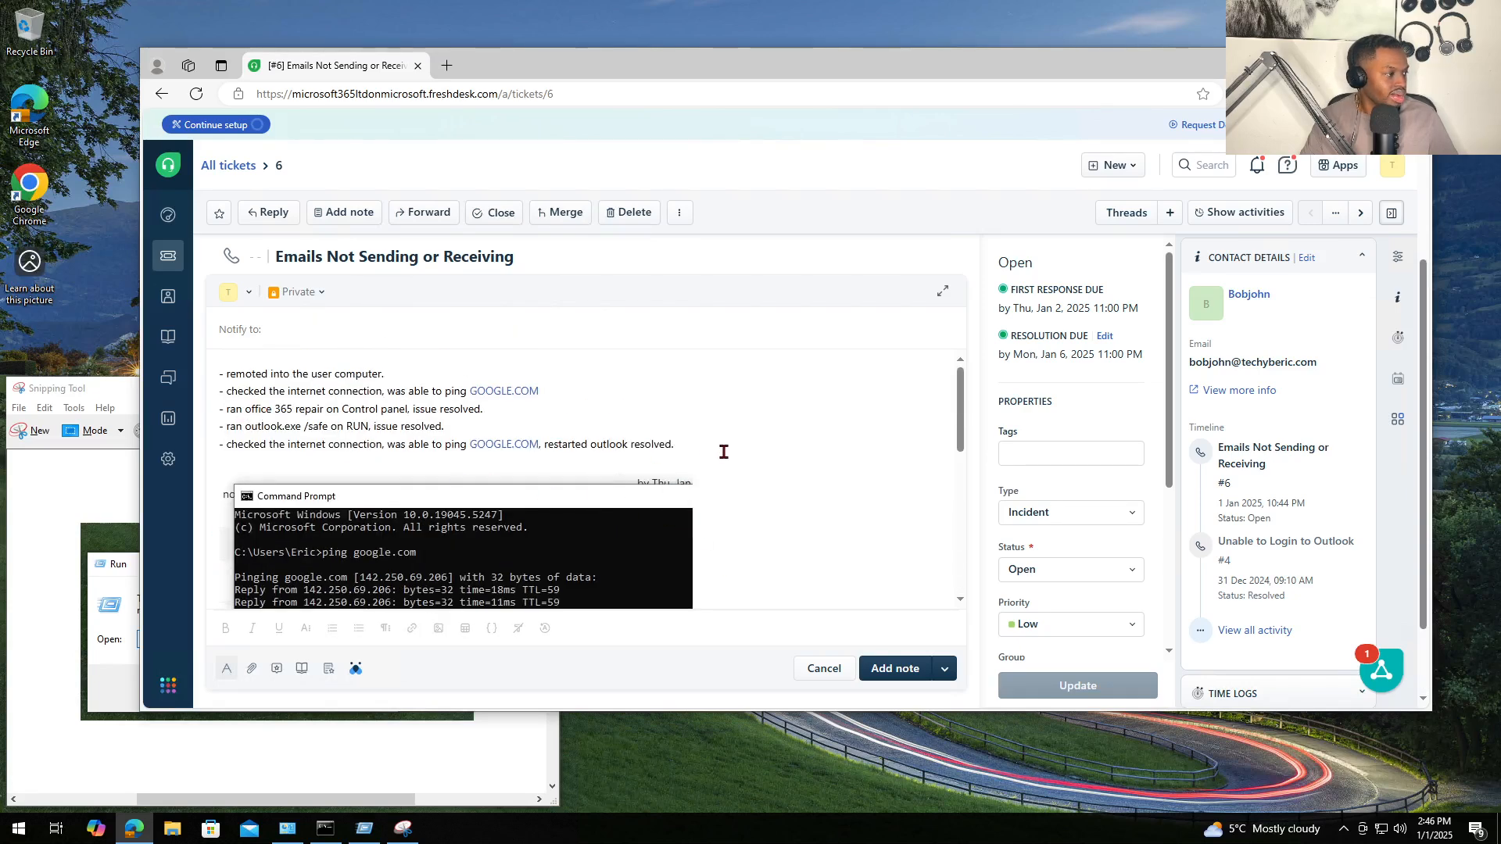
- Remove 'issue resolved' from the Office 365 repair and safe-mode steps
drag(723, 452, 219, 444)
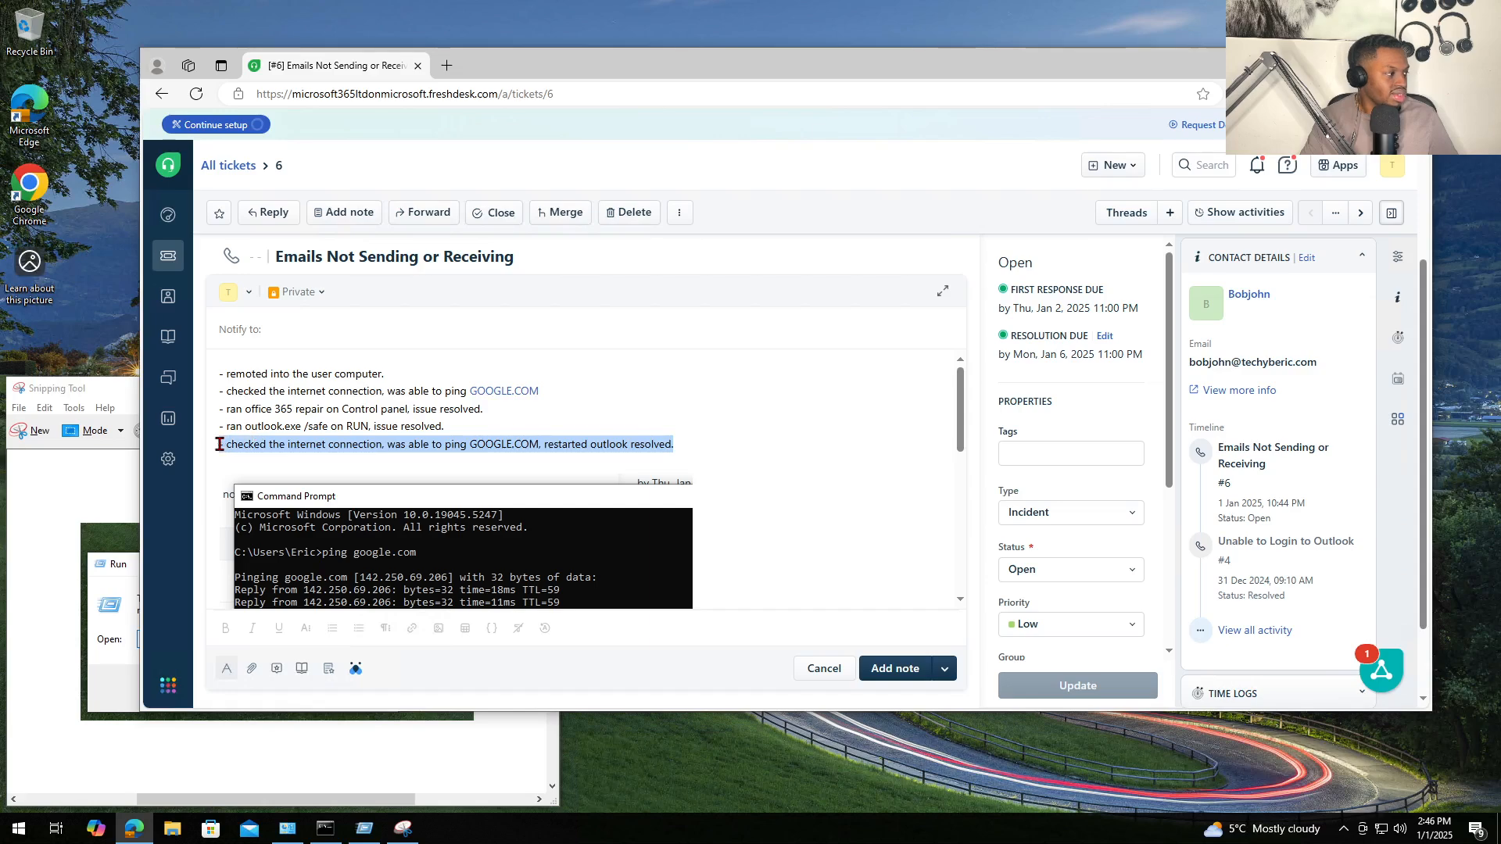
scroll(680, 449, down, 3)
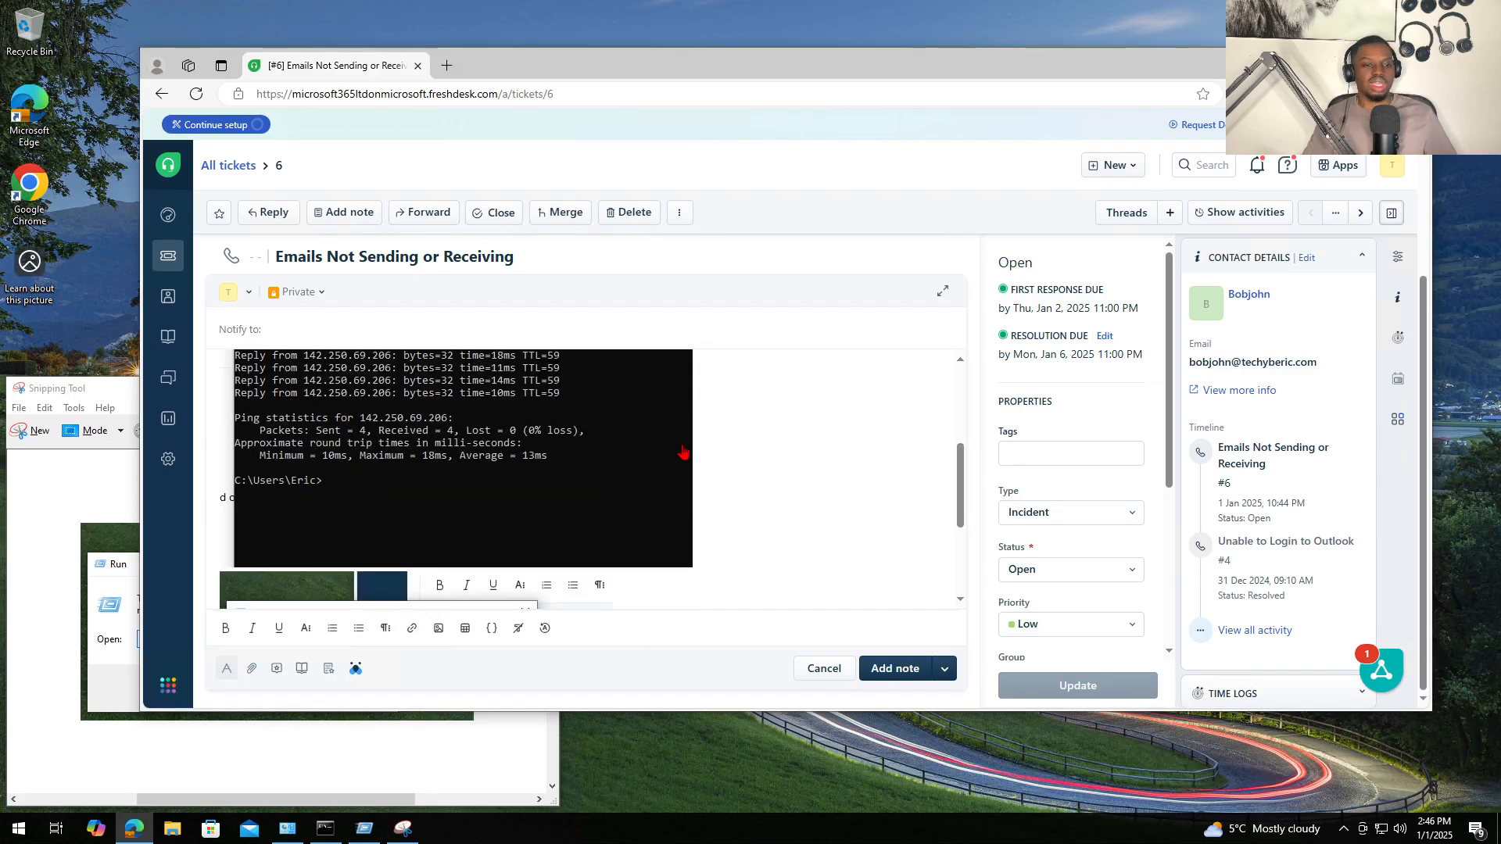
scroll(719, 412, up, 3)
scroll(743, 412, down, 5)
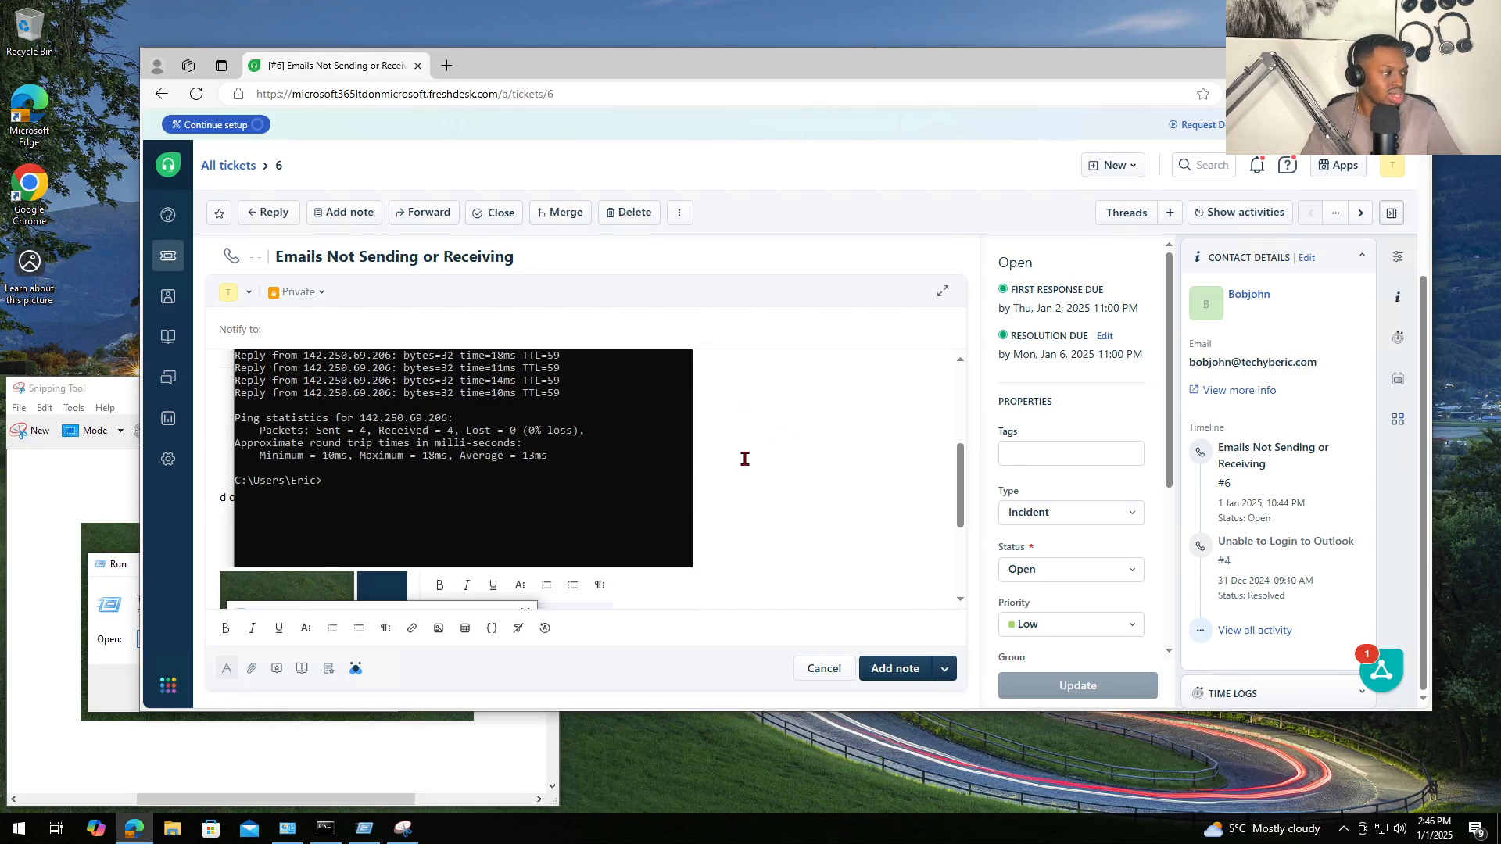
scroll(700, 579, up, 5)
scroll(660, 548, up, 2)
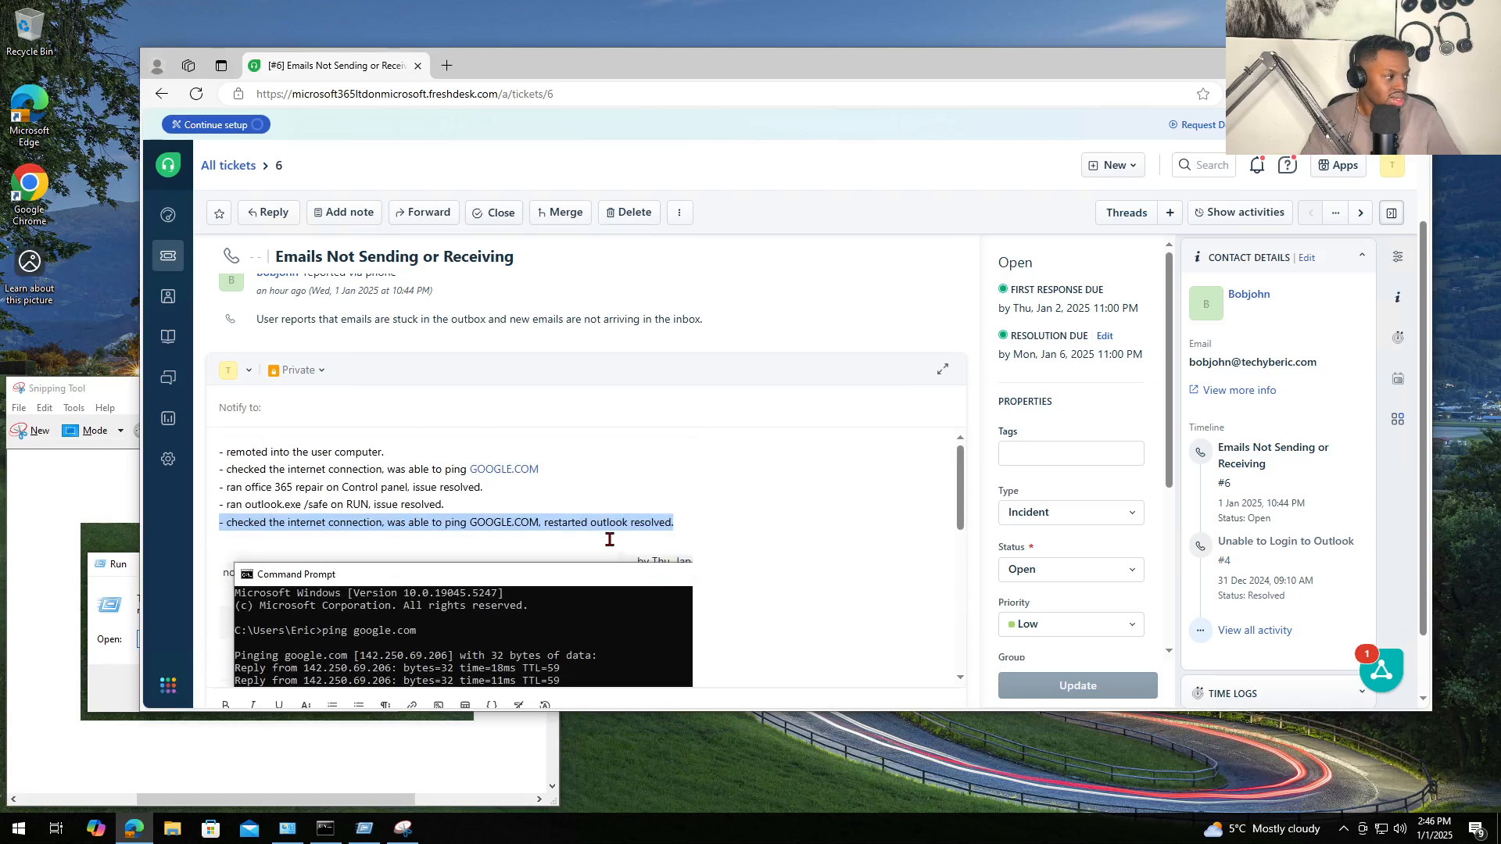
click(410, 523)
drag(685, 522, 212, 518)
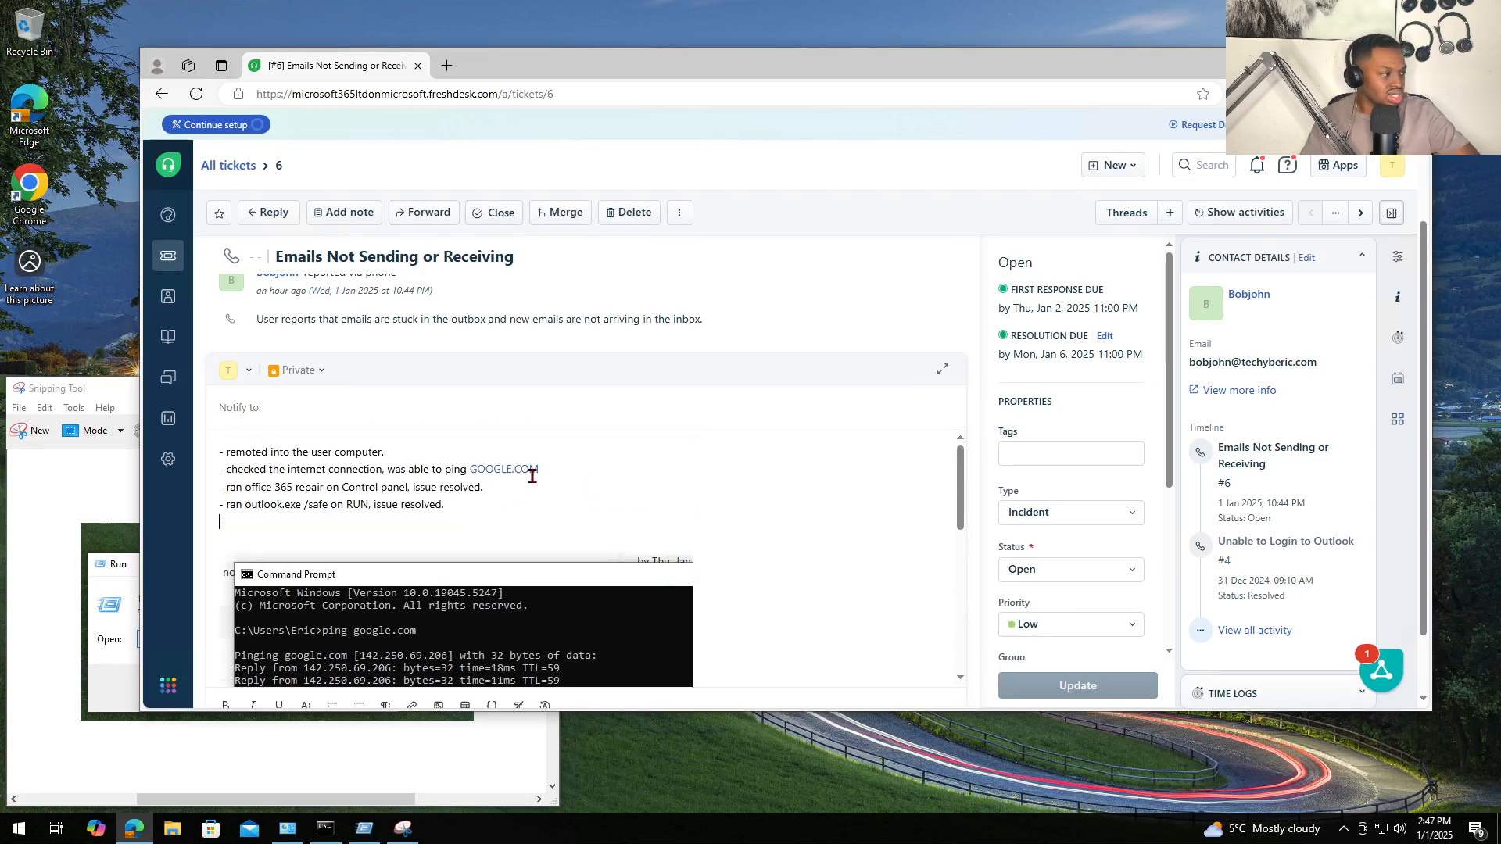
drag(487, 488, 376, 507)
key(BackSpace)
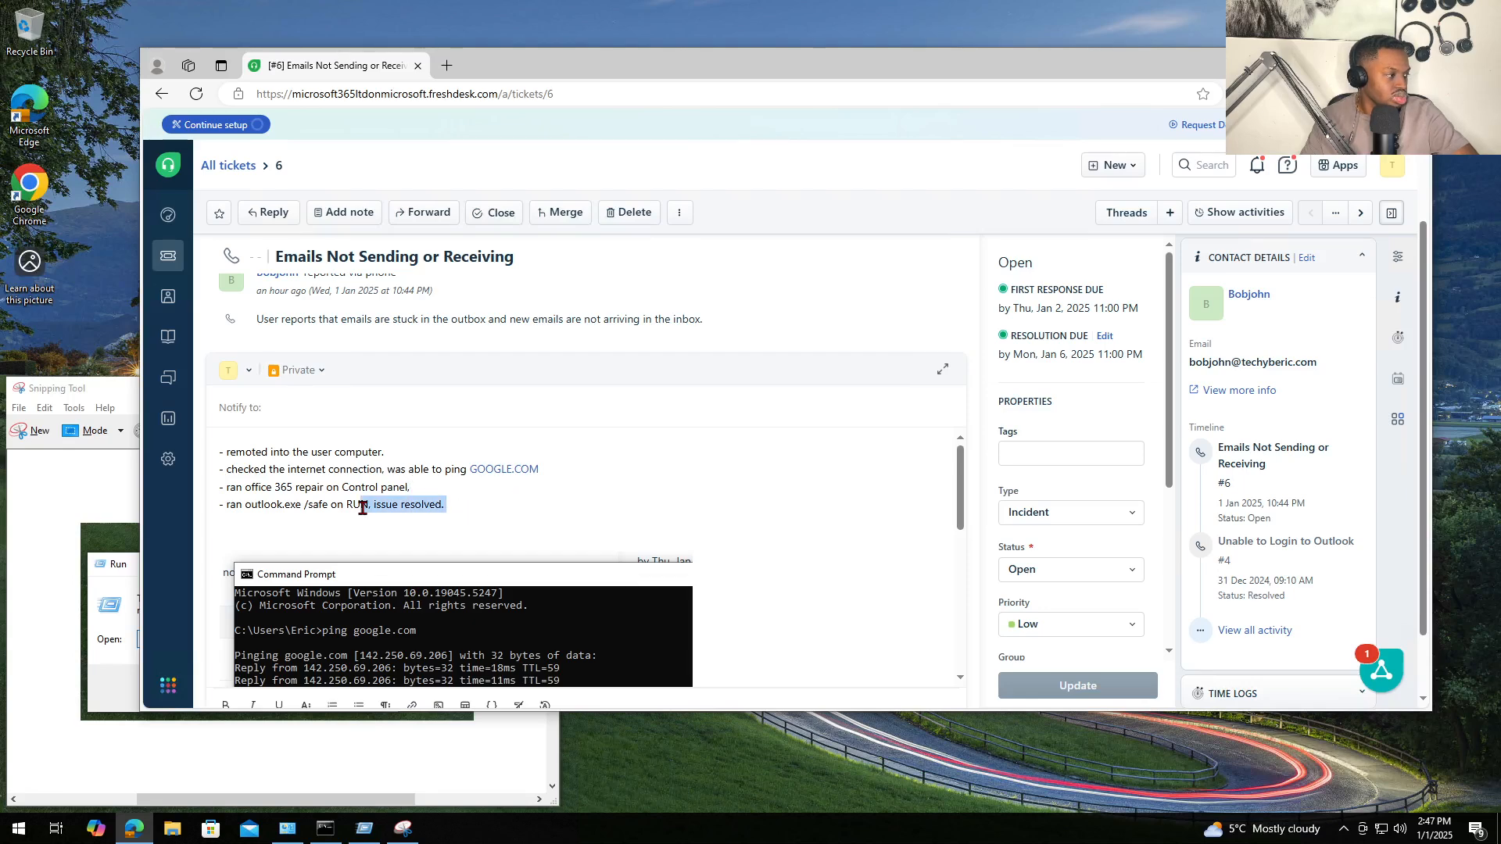
key(BackSpace)
- Add a final bullet reading 'issue resolved.' and remove the extra blank lines below it
key(Return)
text(- sisur)
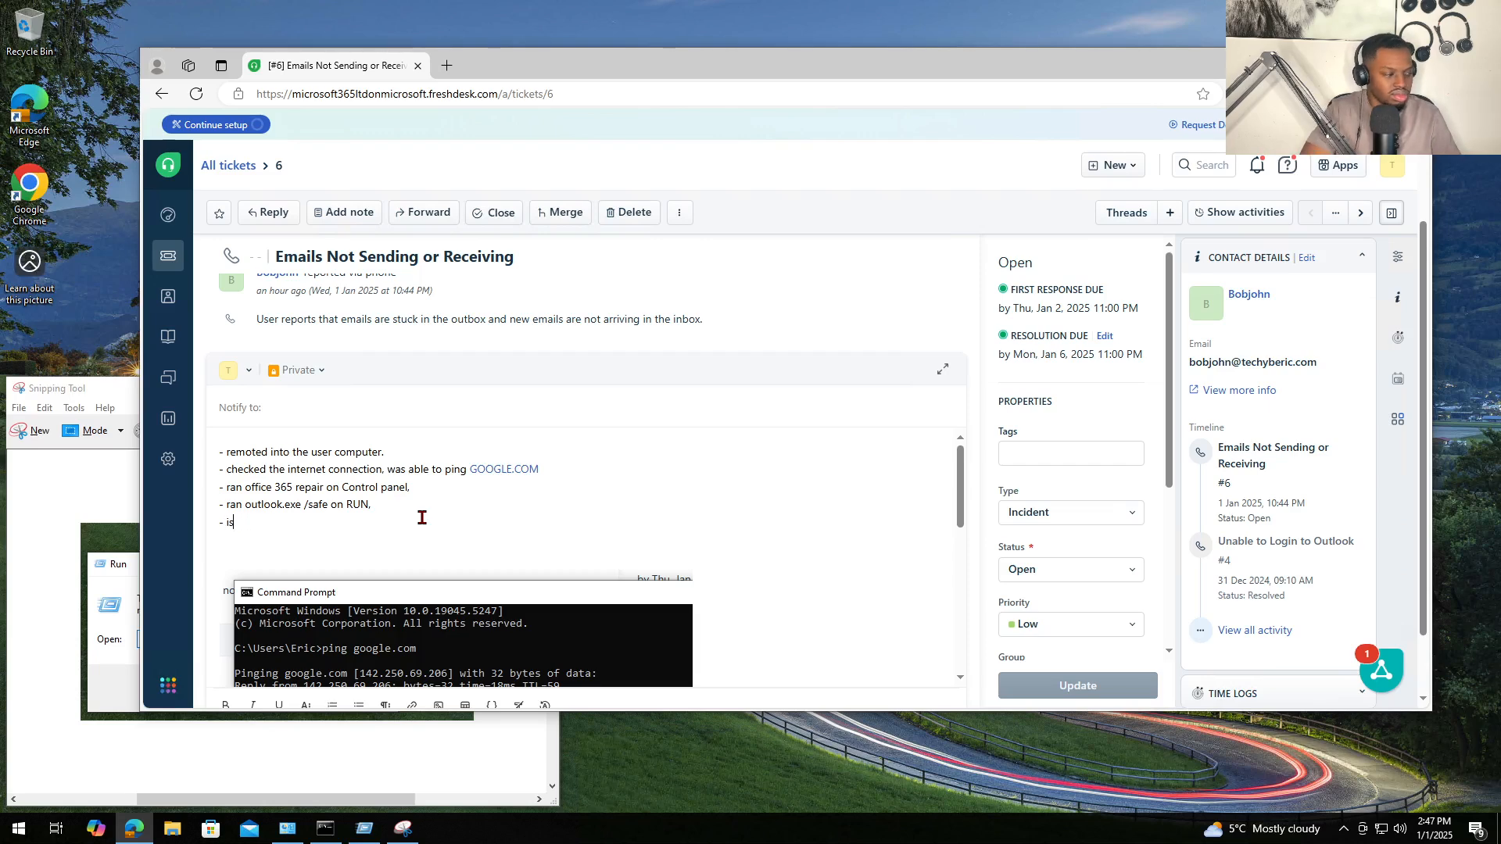
text(sure res)
key(BackSpace)
key(BackSpace)
key(BackSpace)
key(BackSpace)
key(BackSpace)
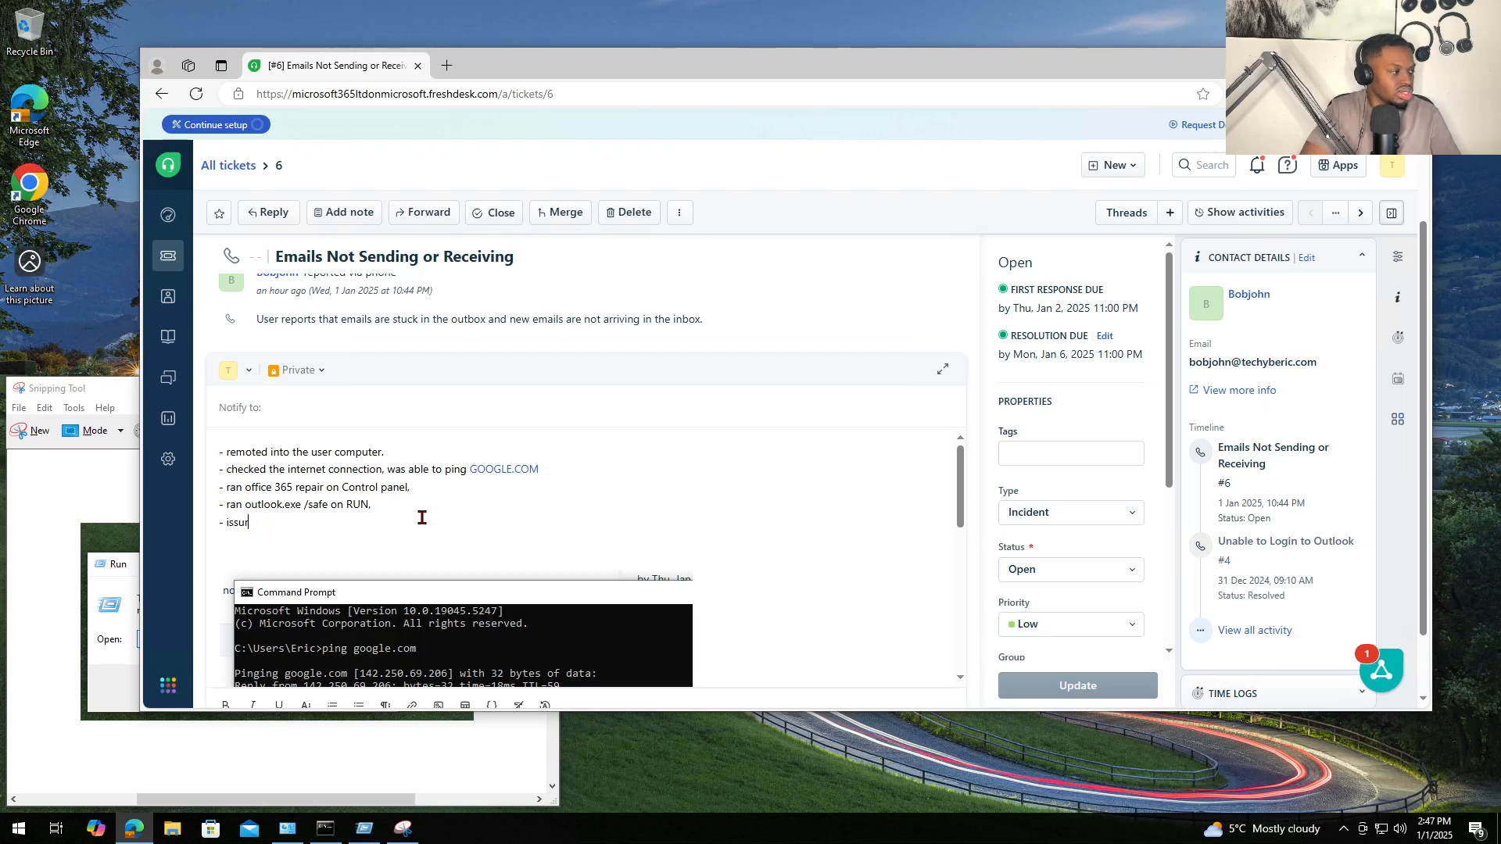
key(BackSpace)
text(e resolved.)
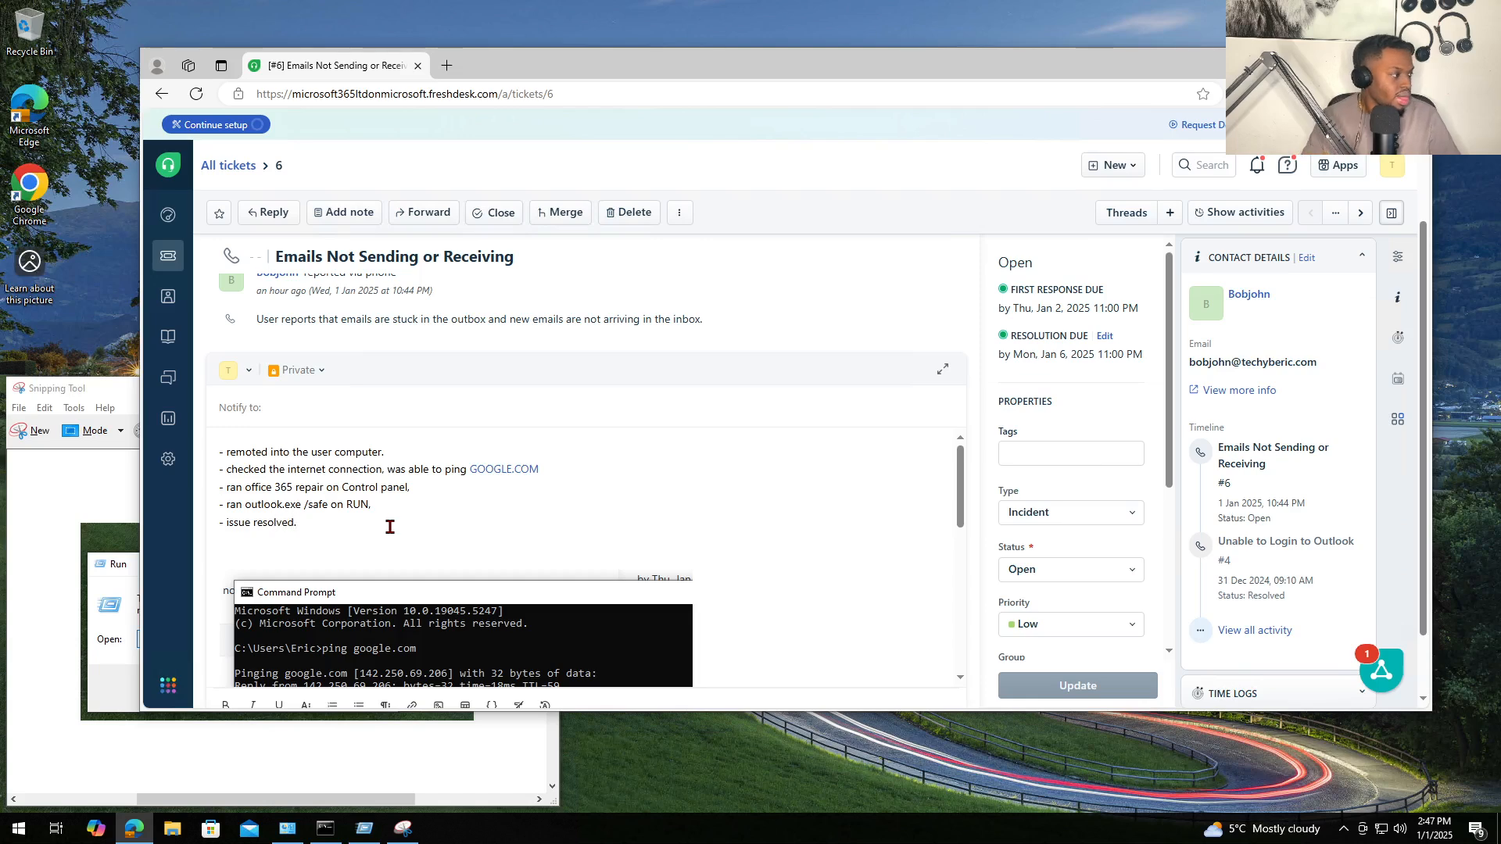
click(326, 556)
key(BackSpace)
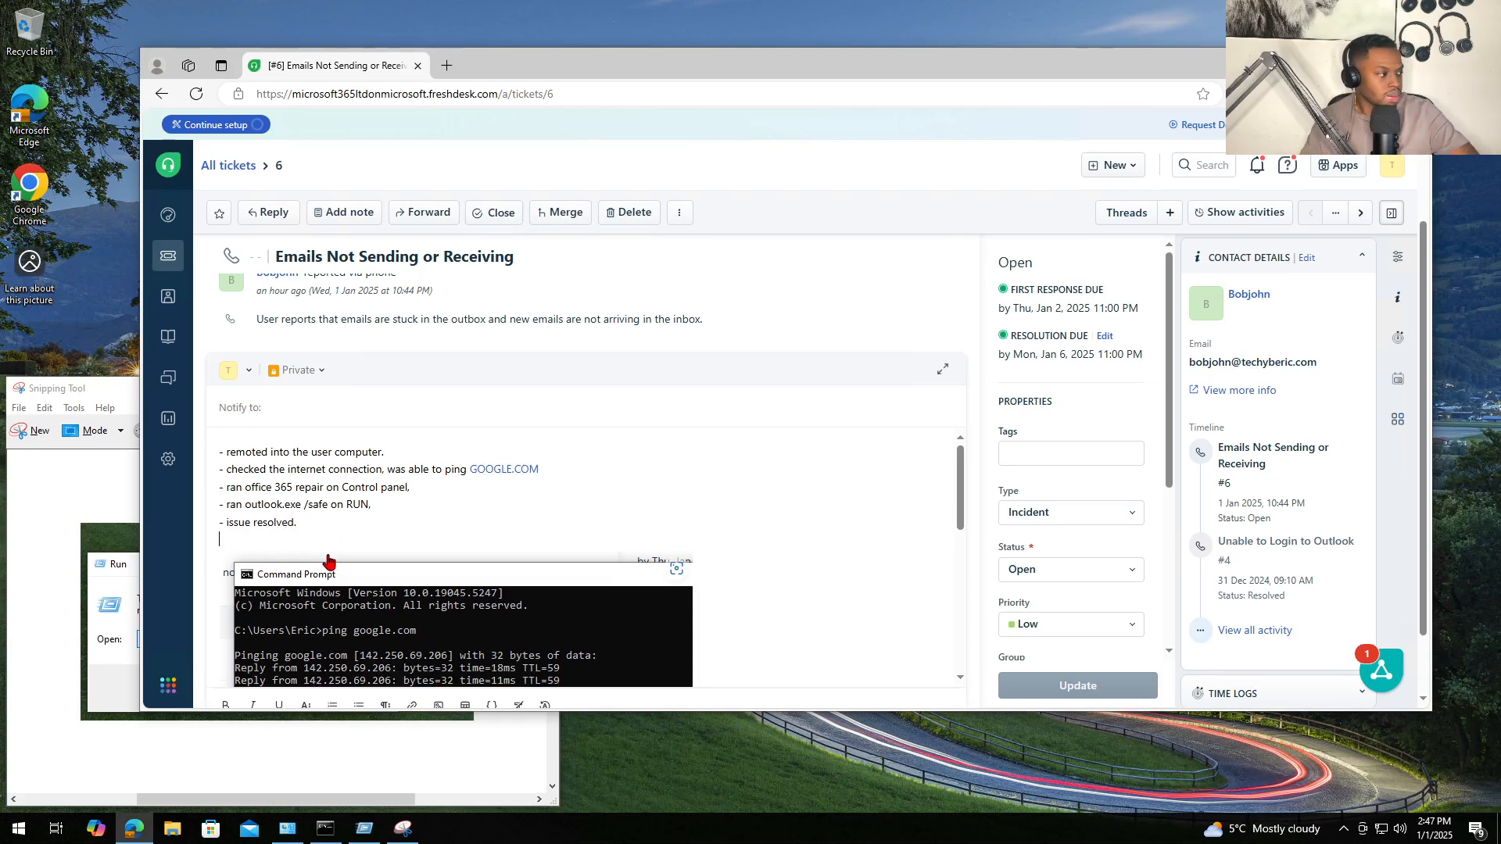
key(BackSpace)
- Insert a 'ran the SCAN TOOL. SCAN.PST. repair' step after the Office 365 repair and post the note
click(244, 453)
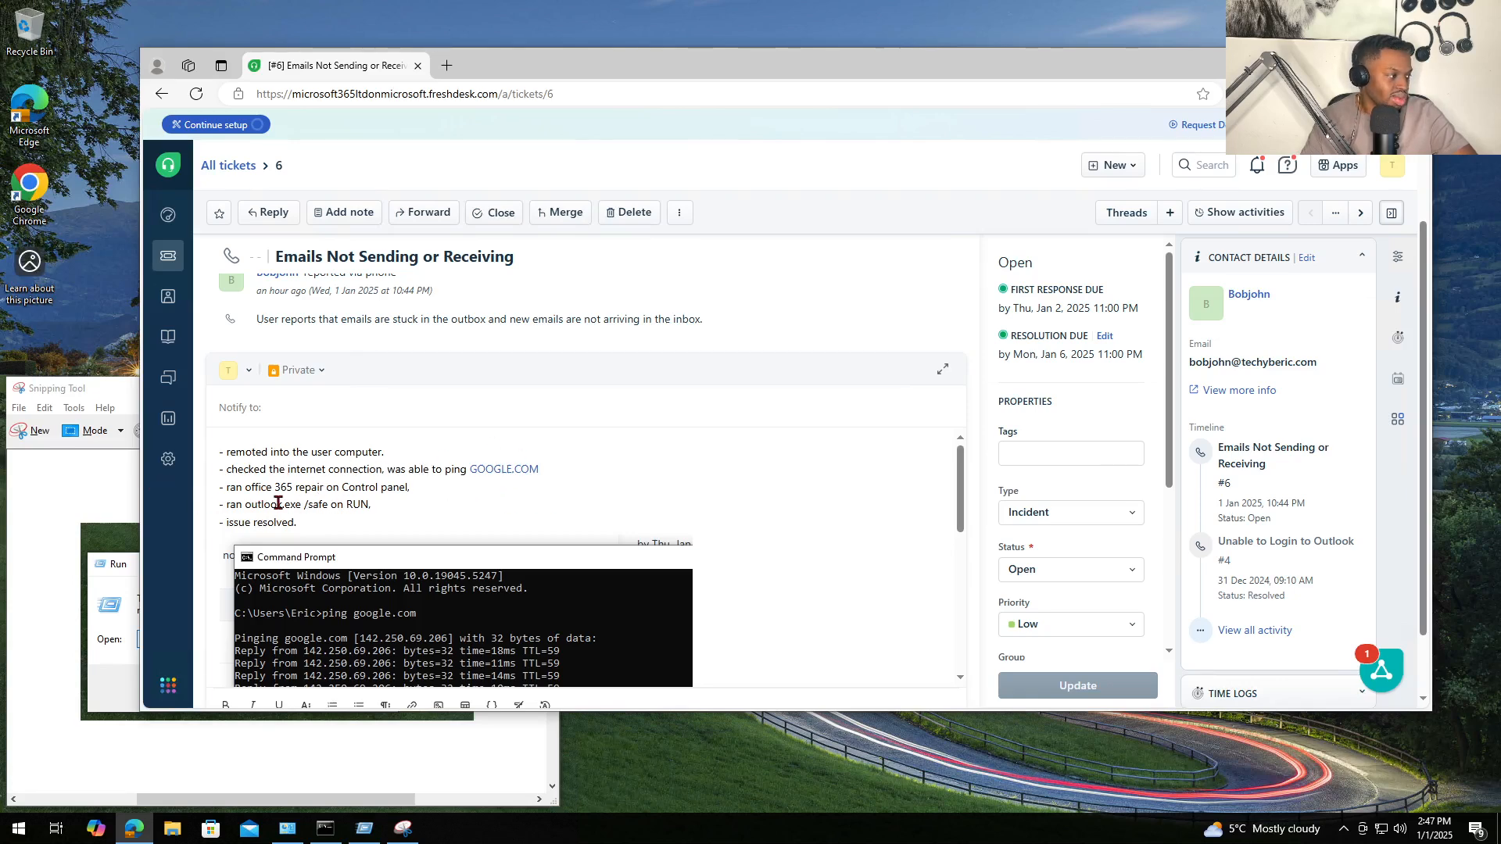
drag(230, 505, 408, 509)
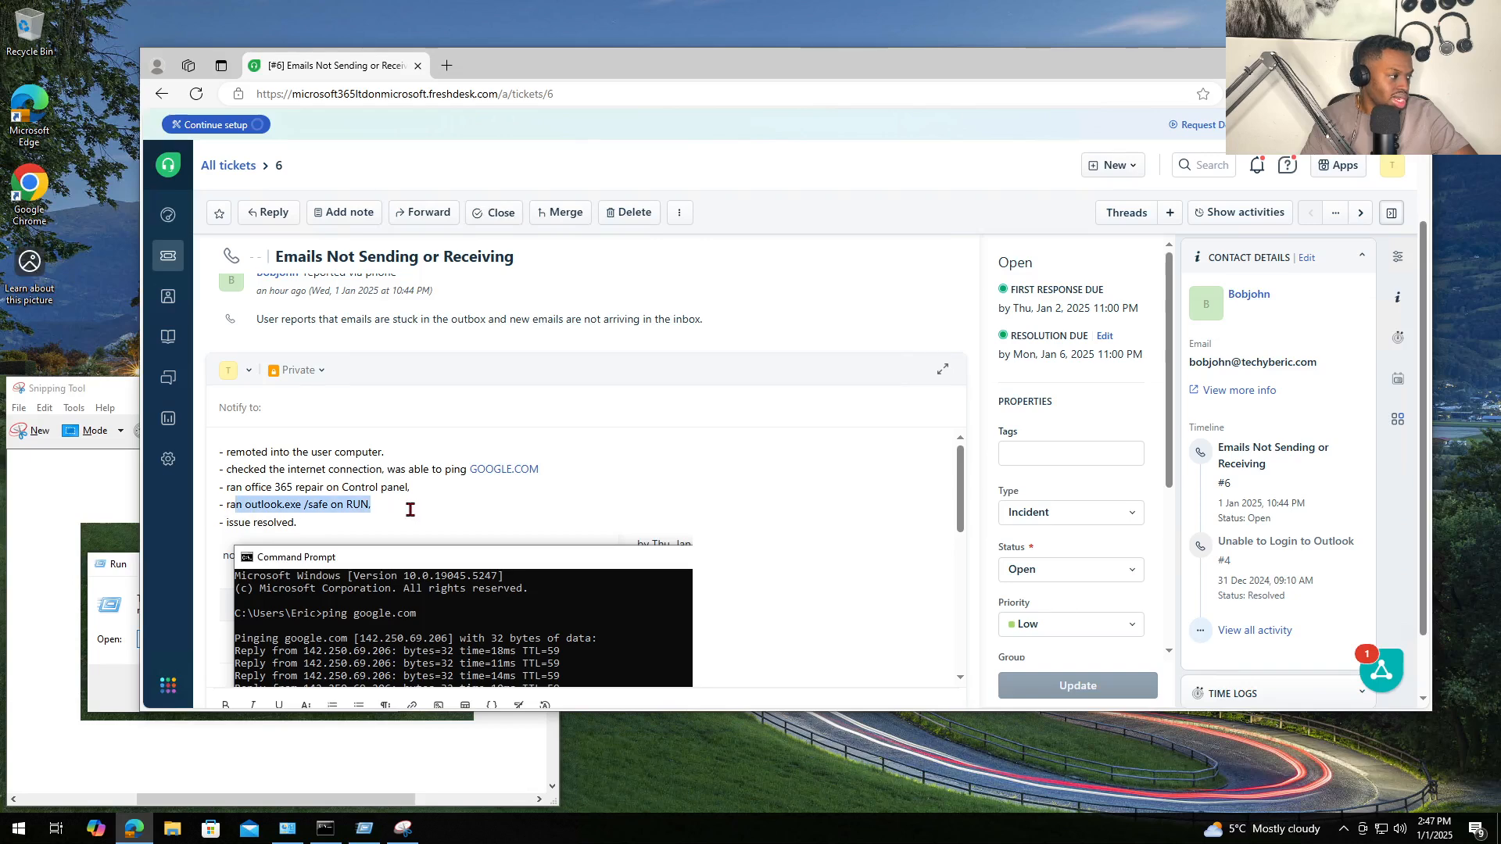
click(348, 519)
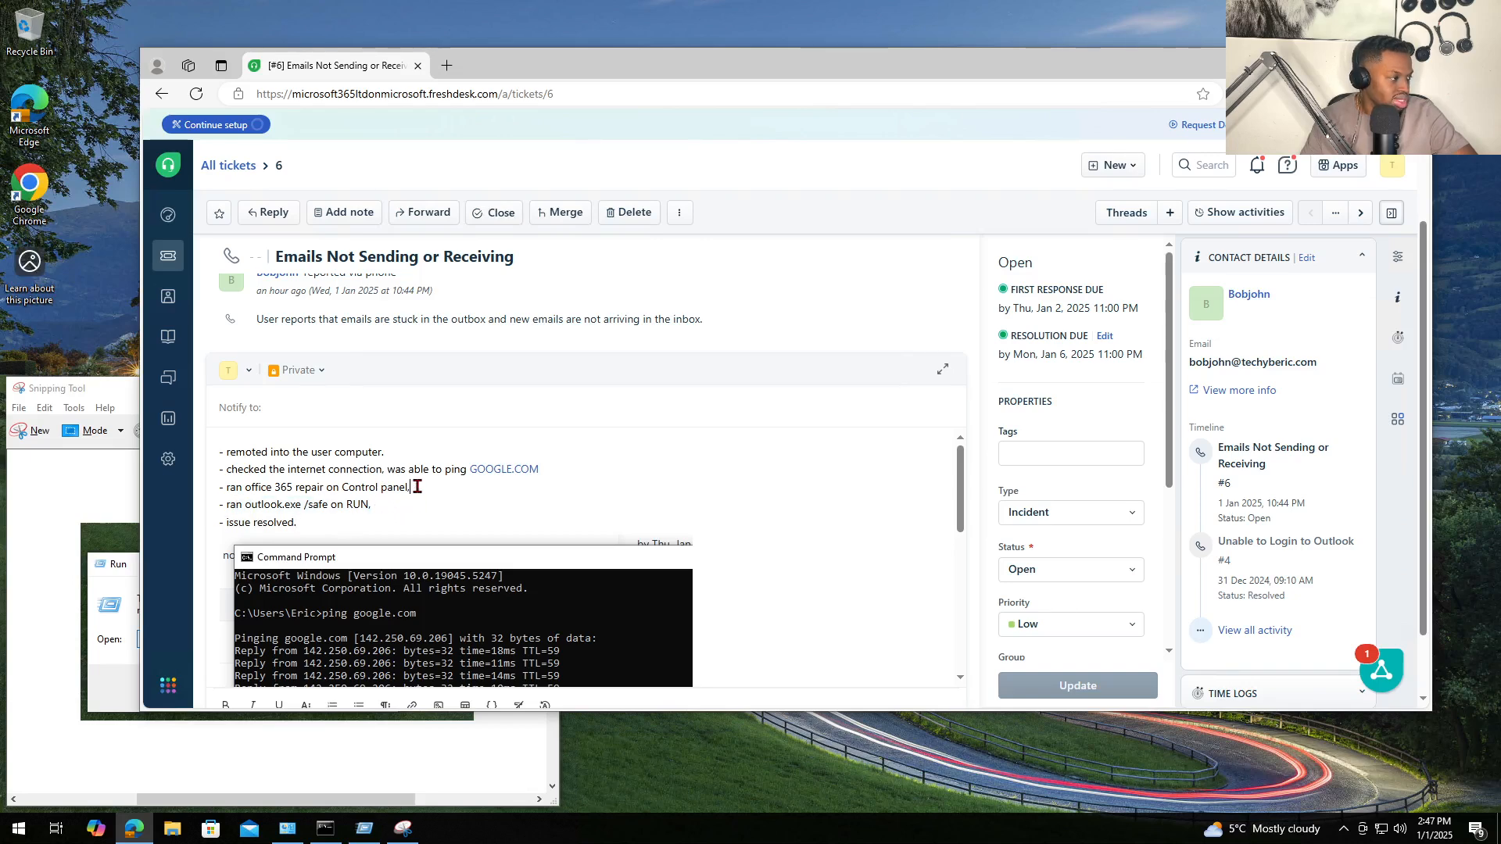
click(410, 488)
key(Return)
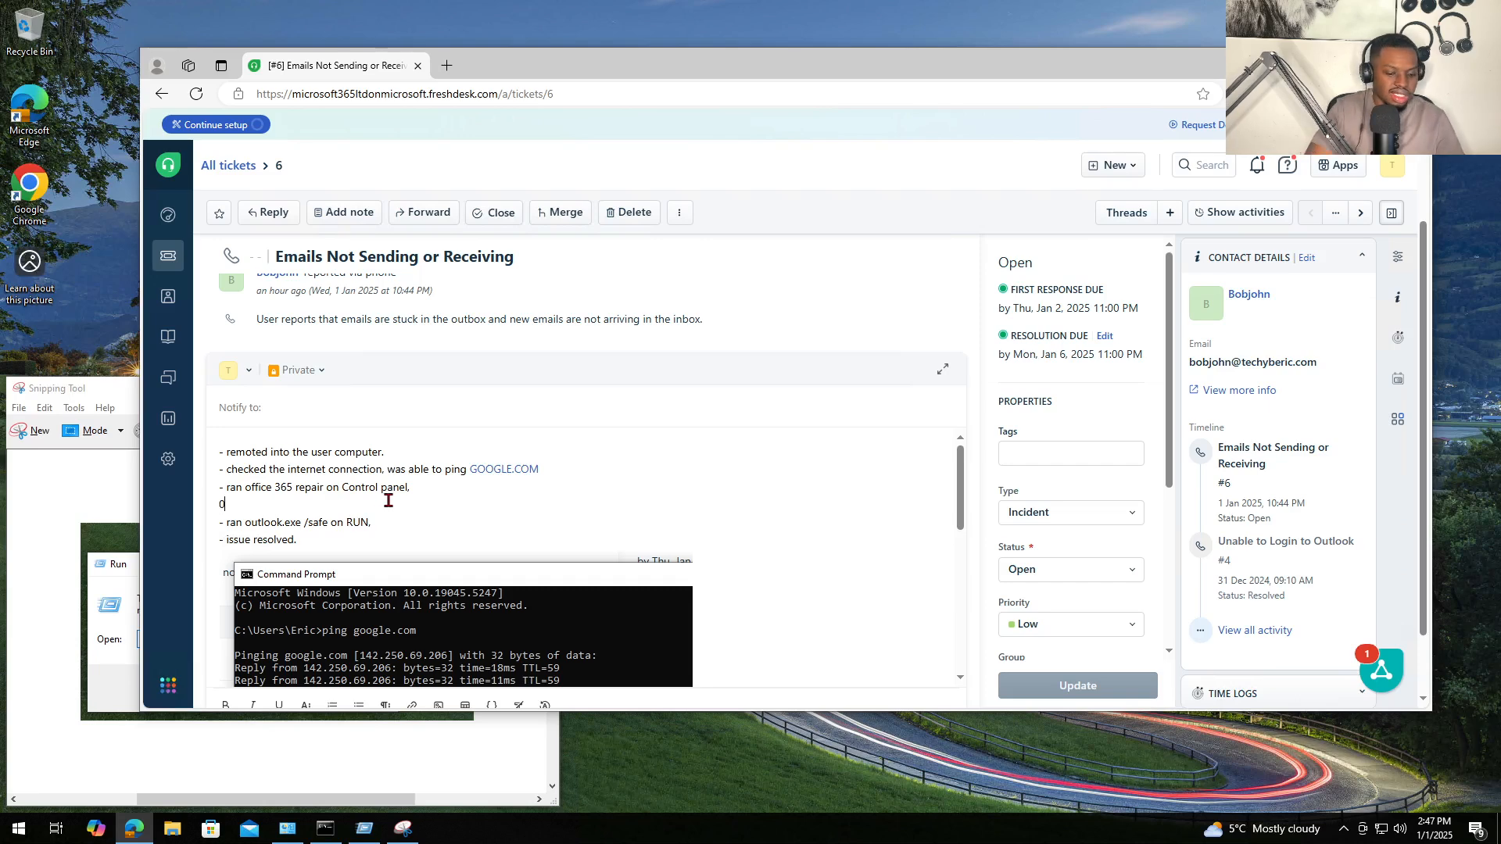
text(0 ra)
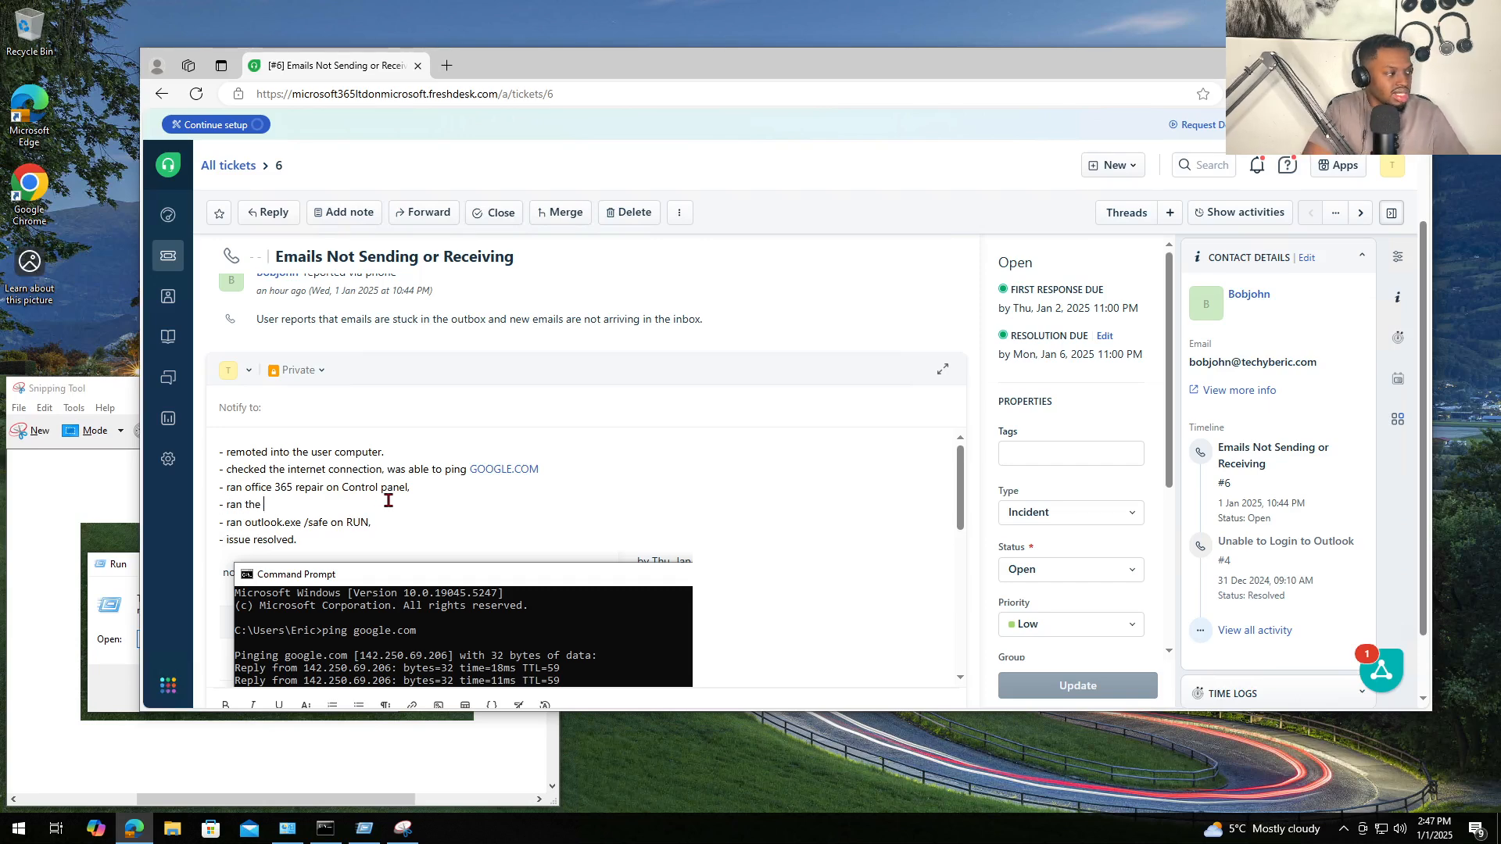
text(n the SCAN)
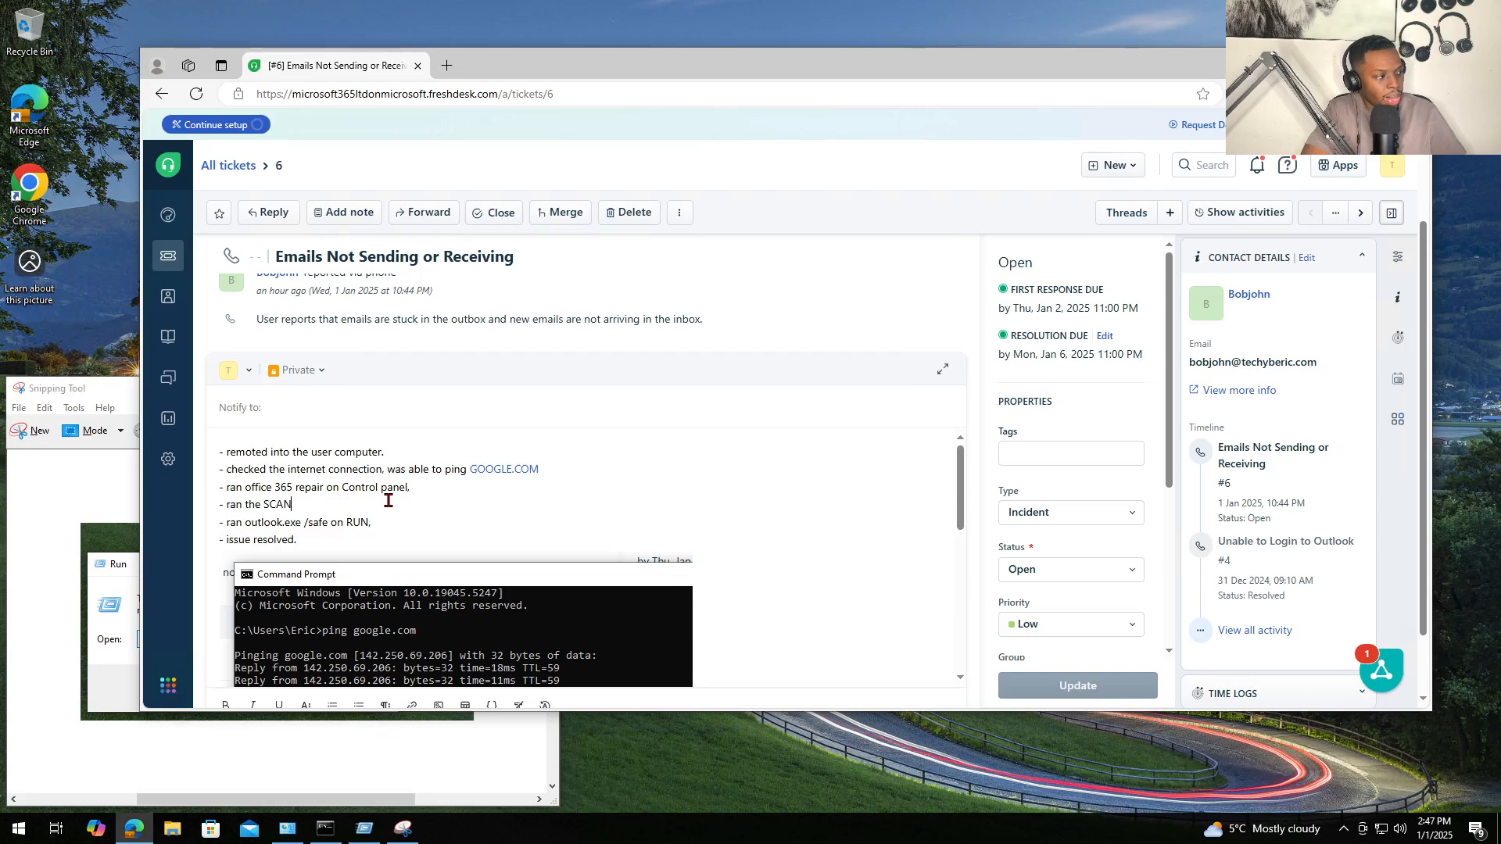
text( TOOL, SCAN.PST,)
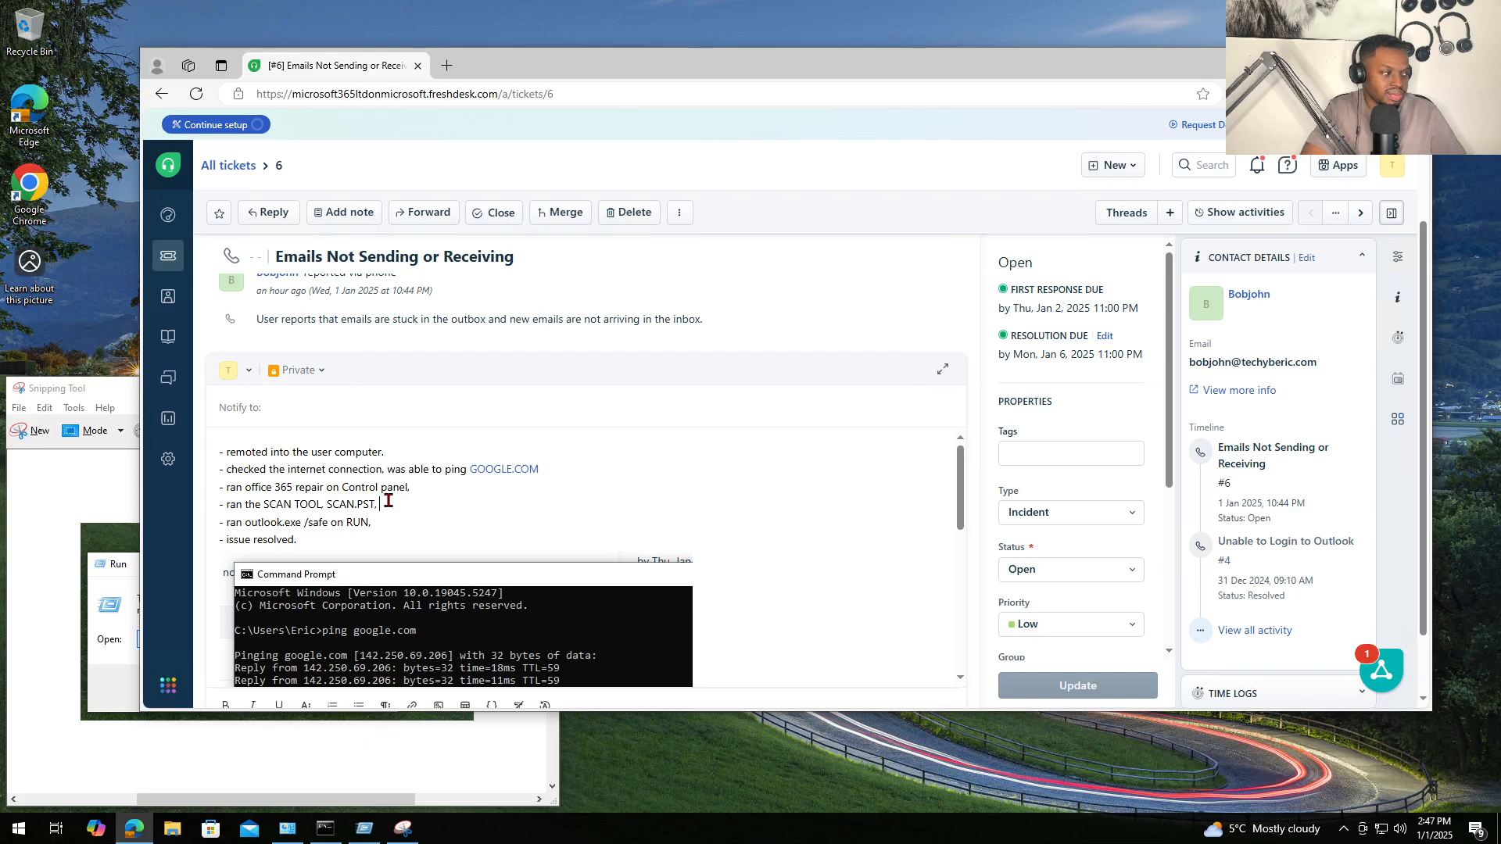
text(repair)
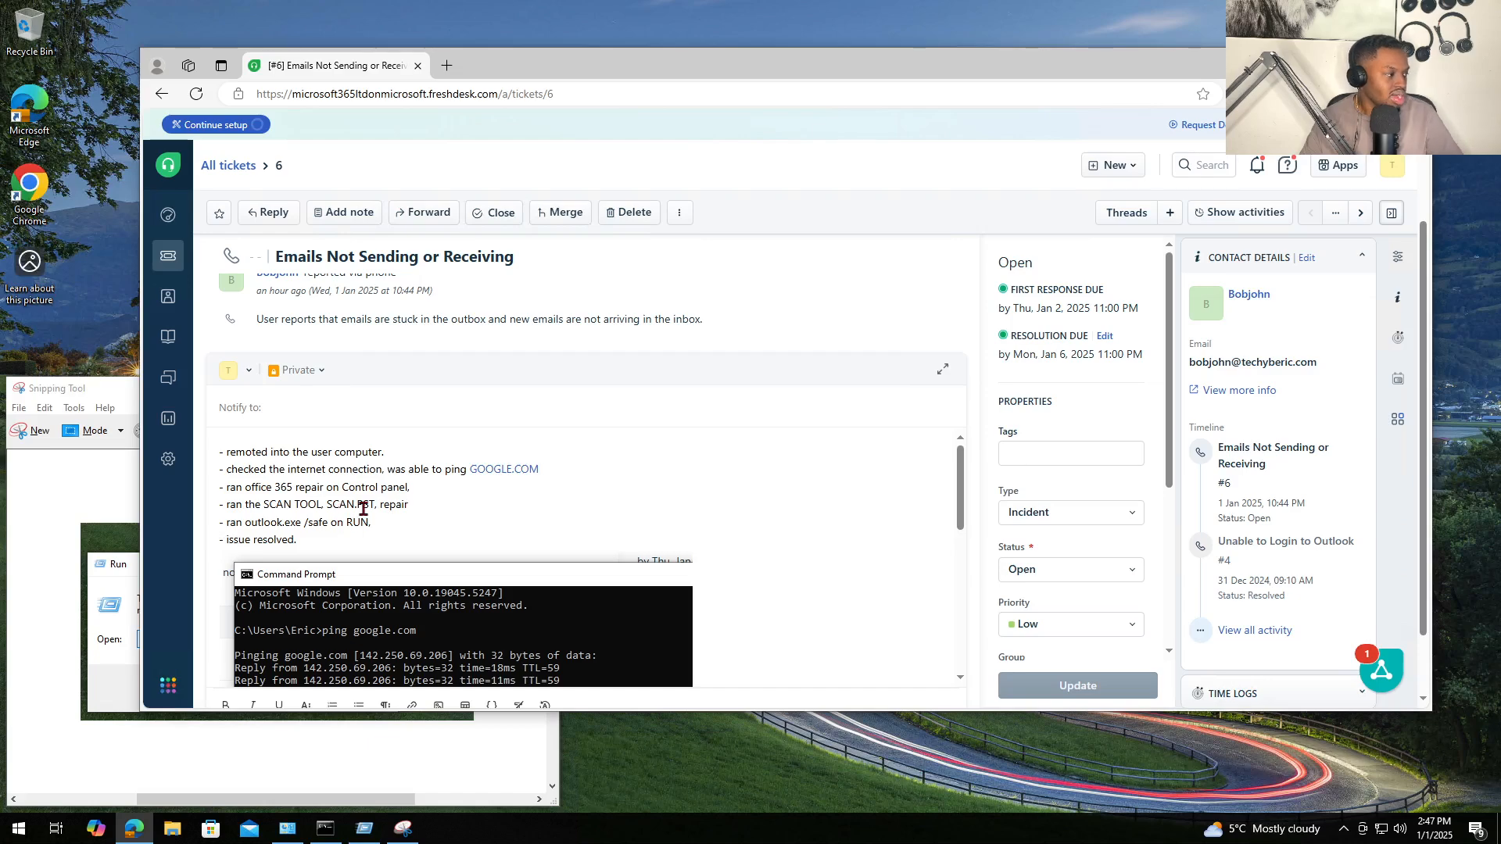
drag(366, 508, 267, 514)
click(281, 535)
scroll(369, 544, down, 5)
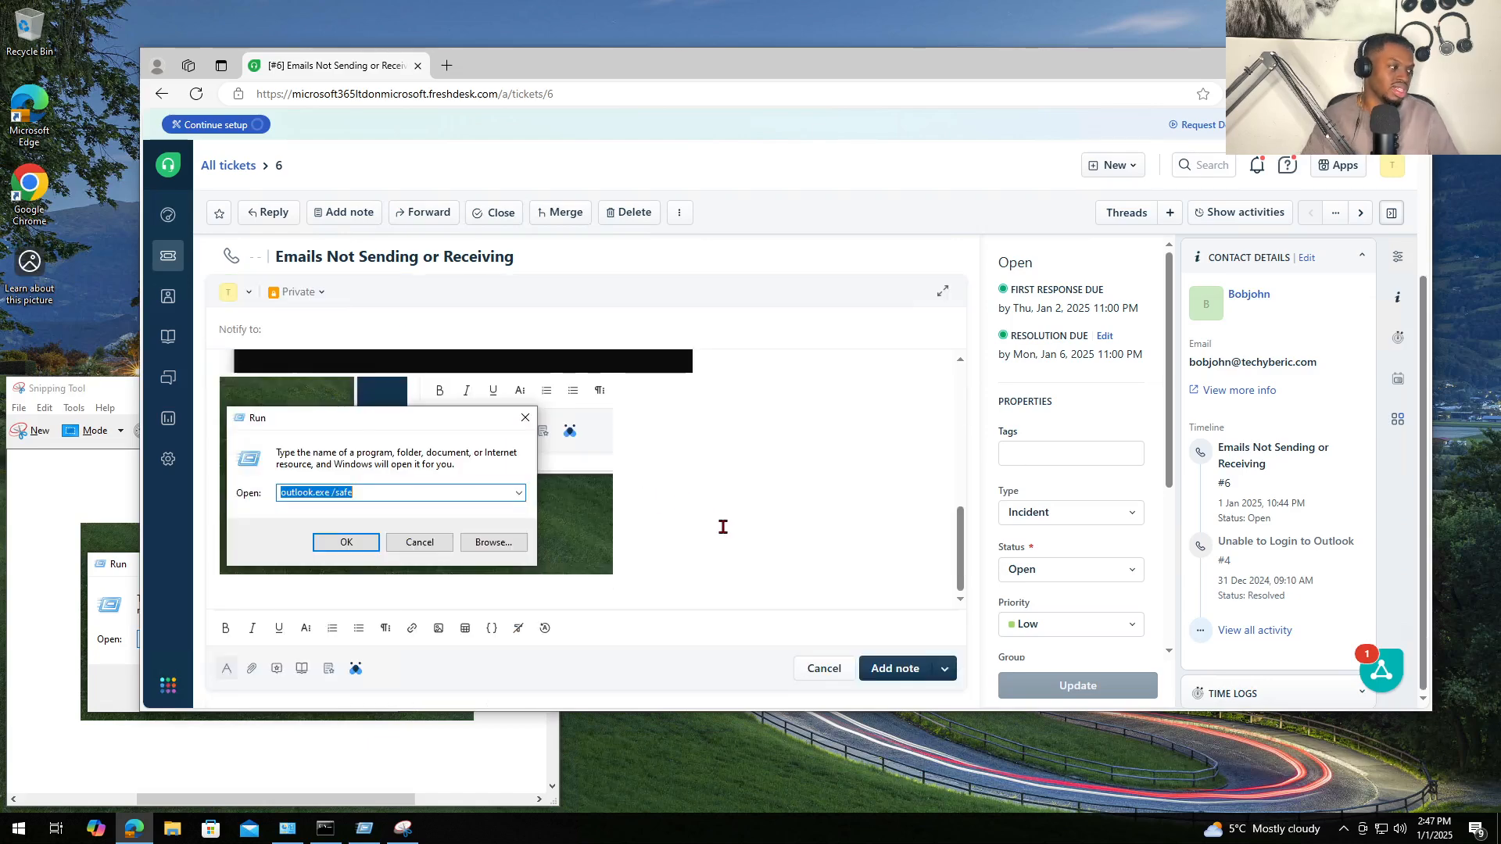
click(903, 668)
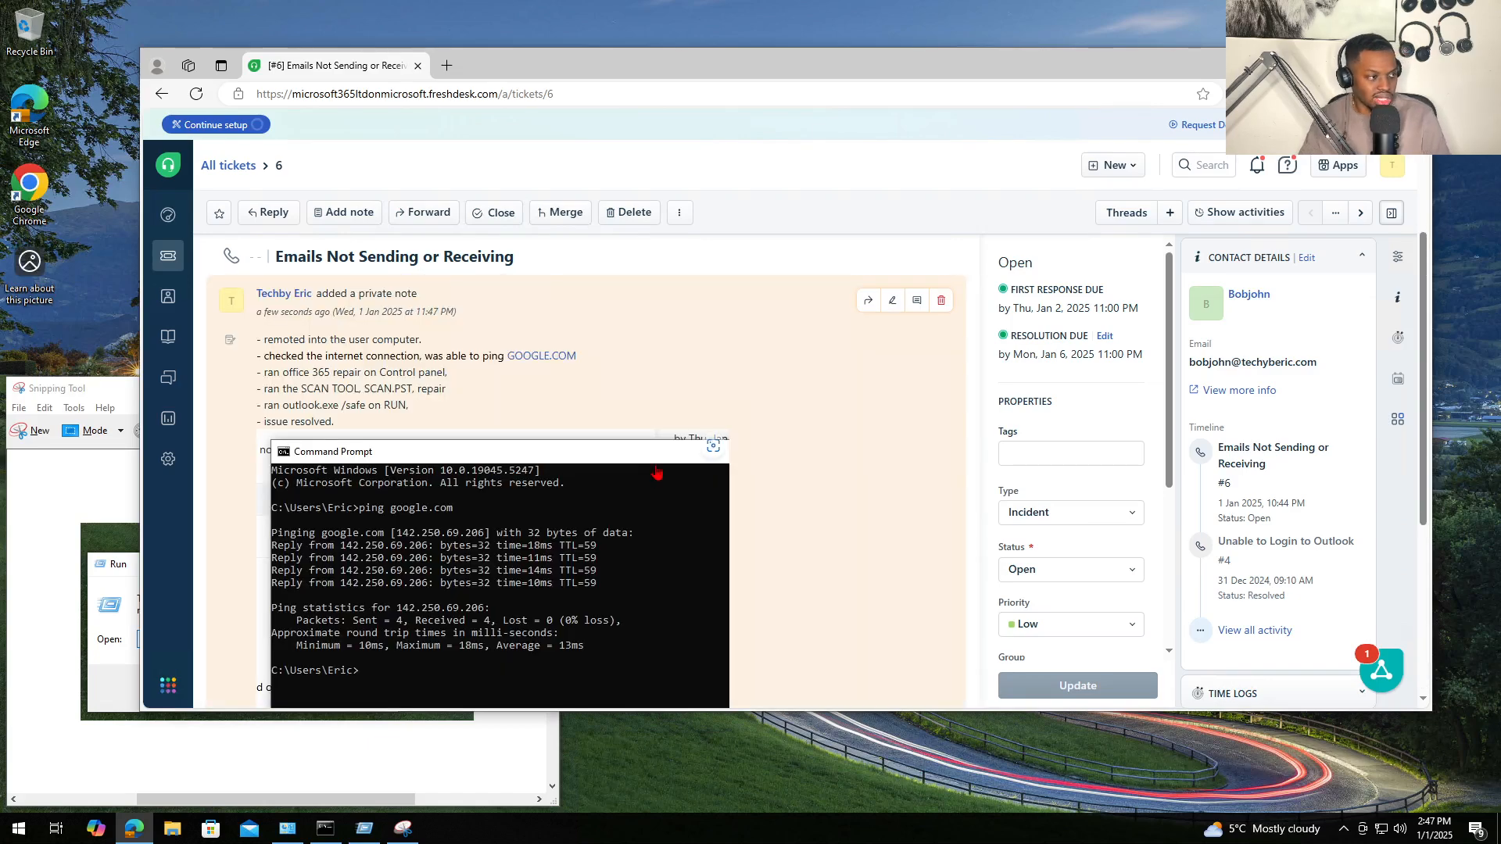
- Preview the note's ping screenshot, try a visual search on it, then close the preview
scroll(625, 454, down, 5)
scroll(577, 437, up, 5)
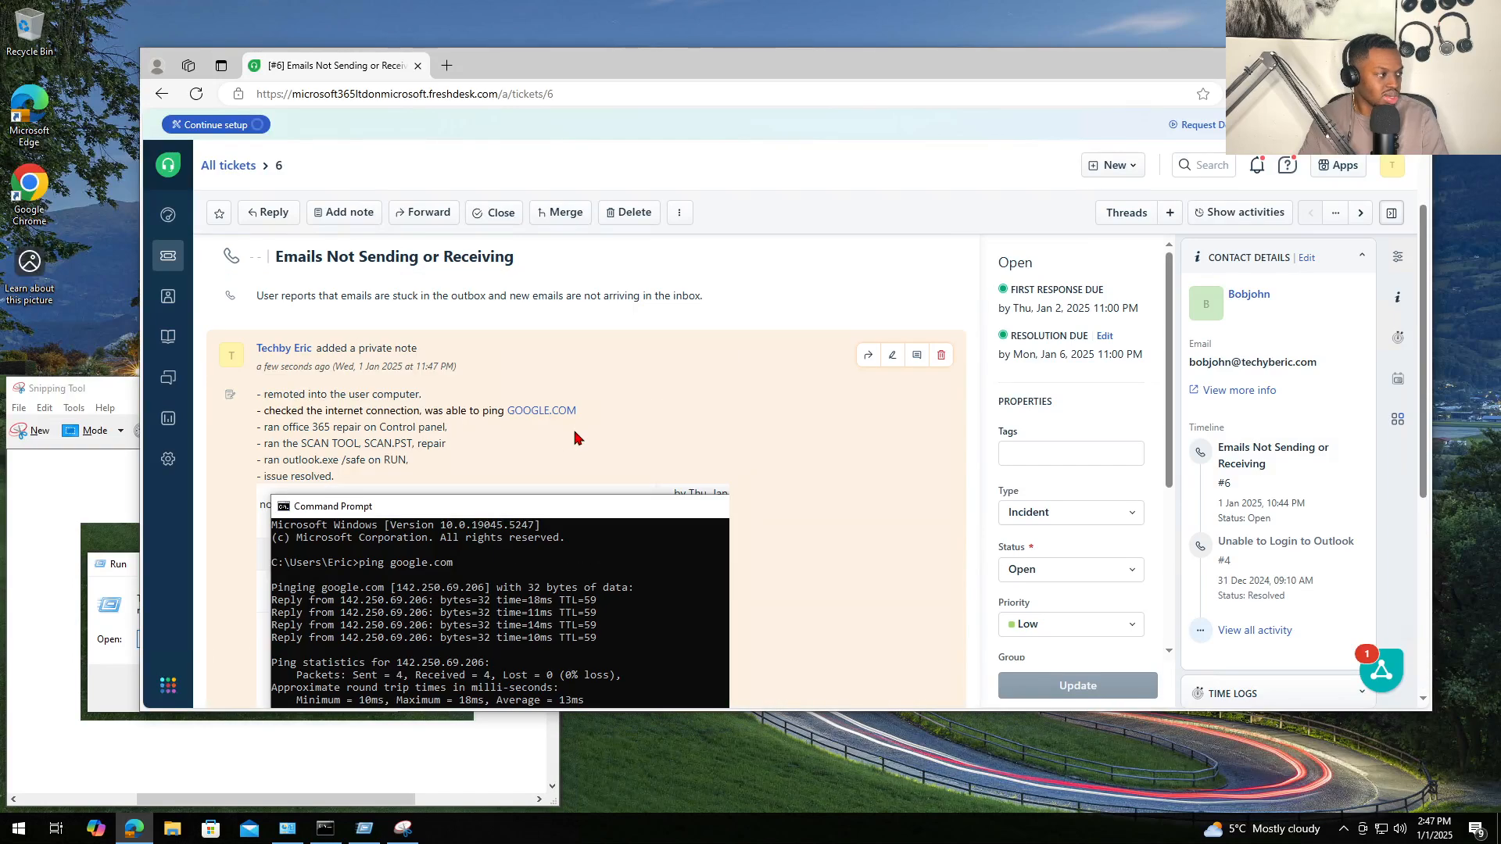
scroll(576, 438, down, 2)
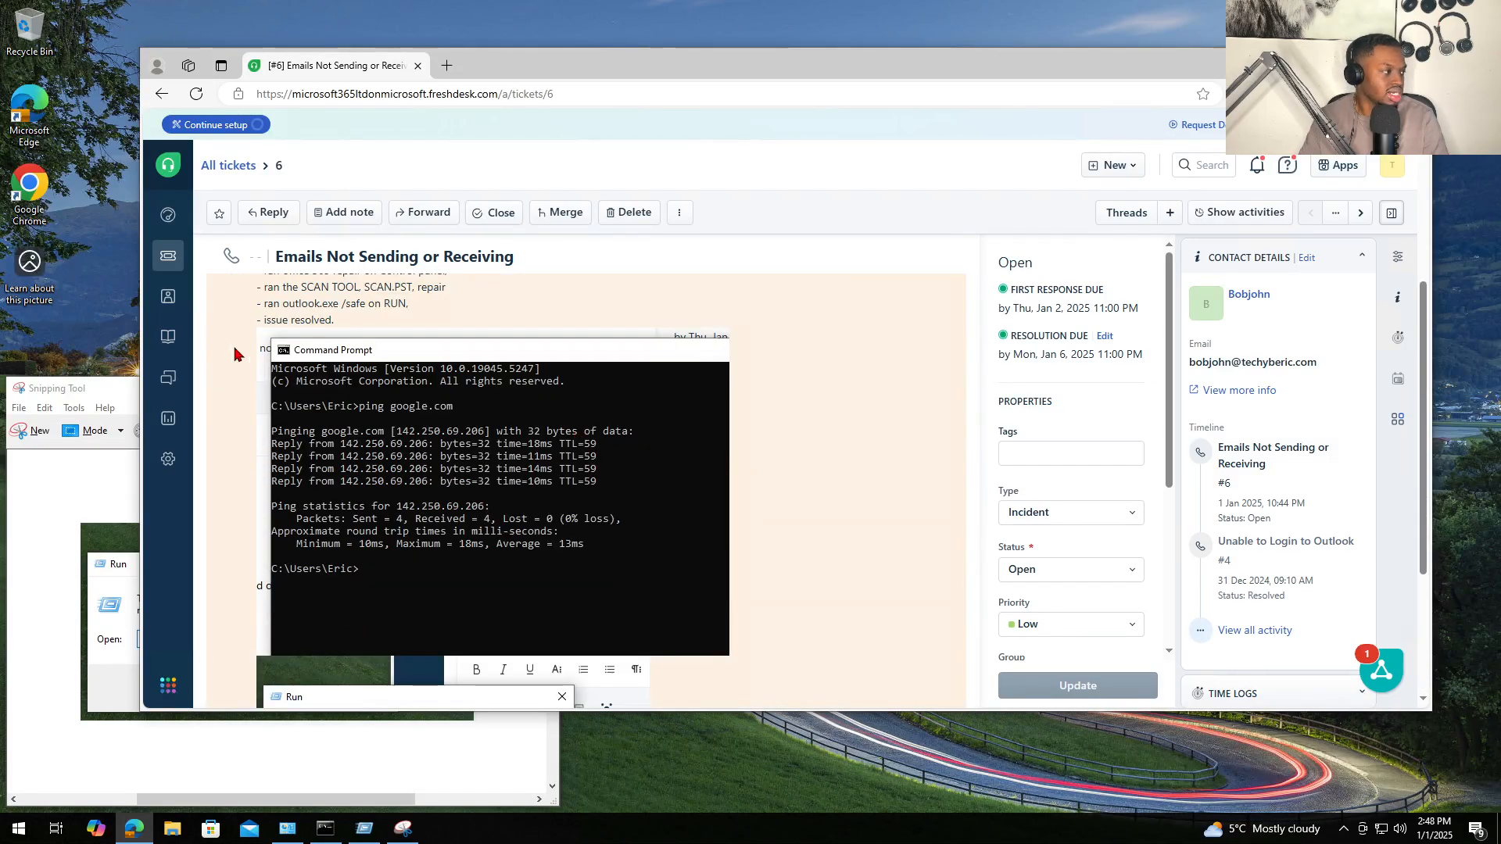
click(260, 358)
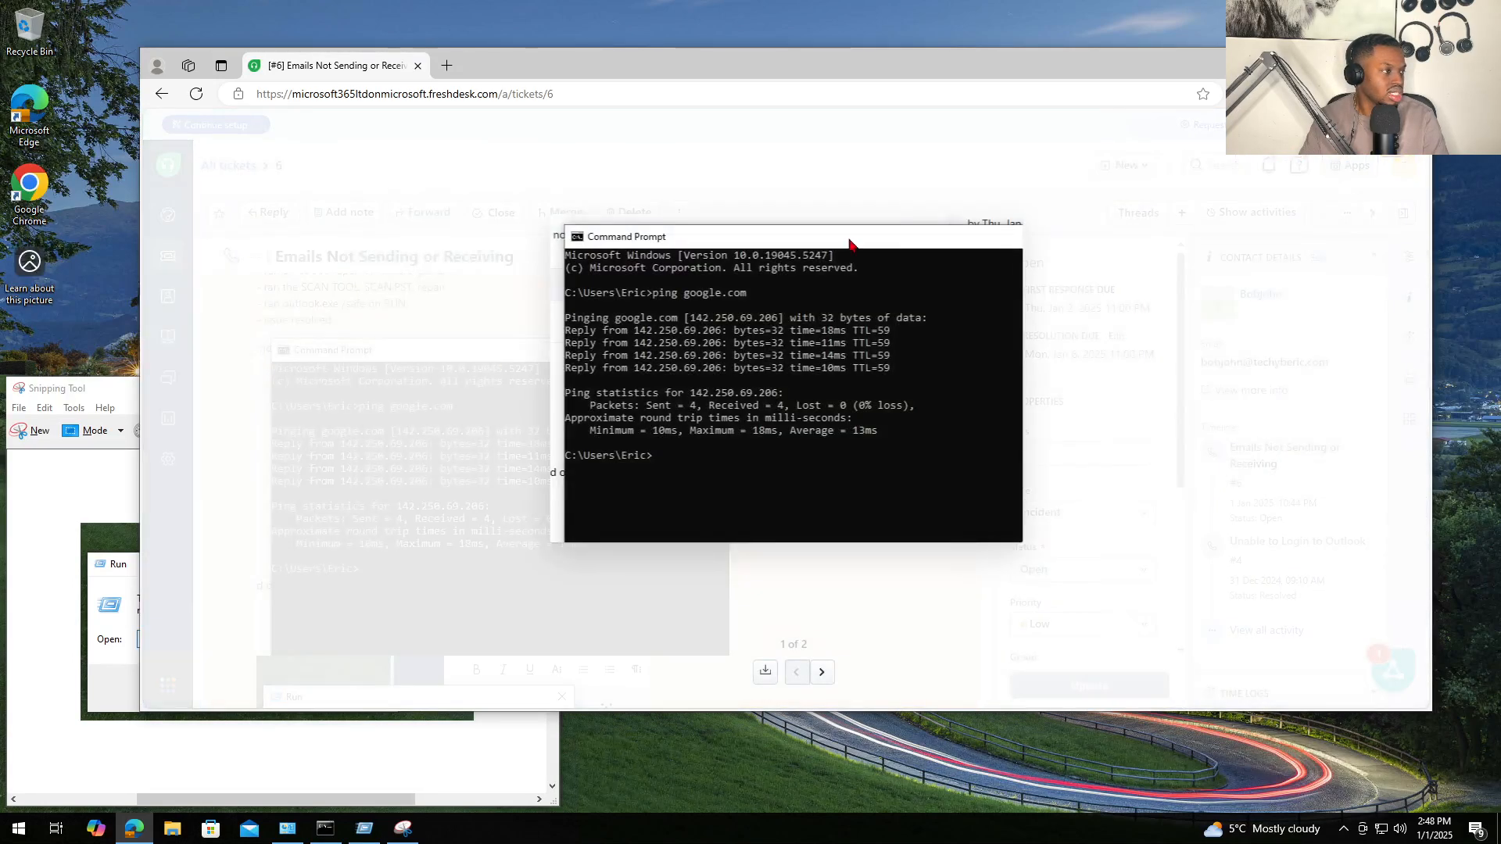
click(1010, 235)
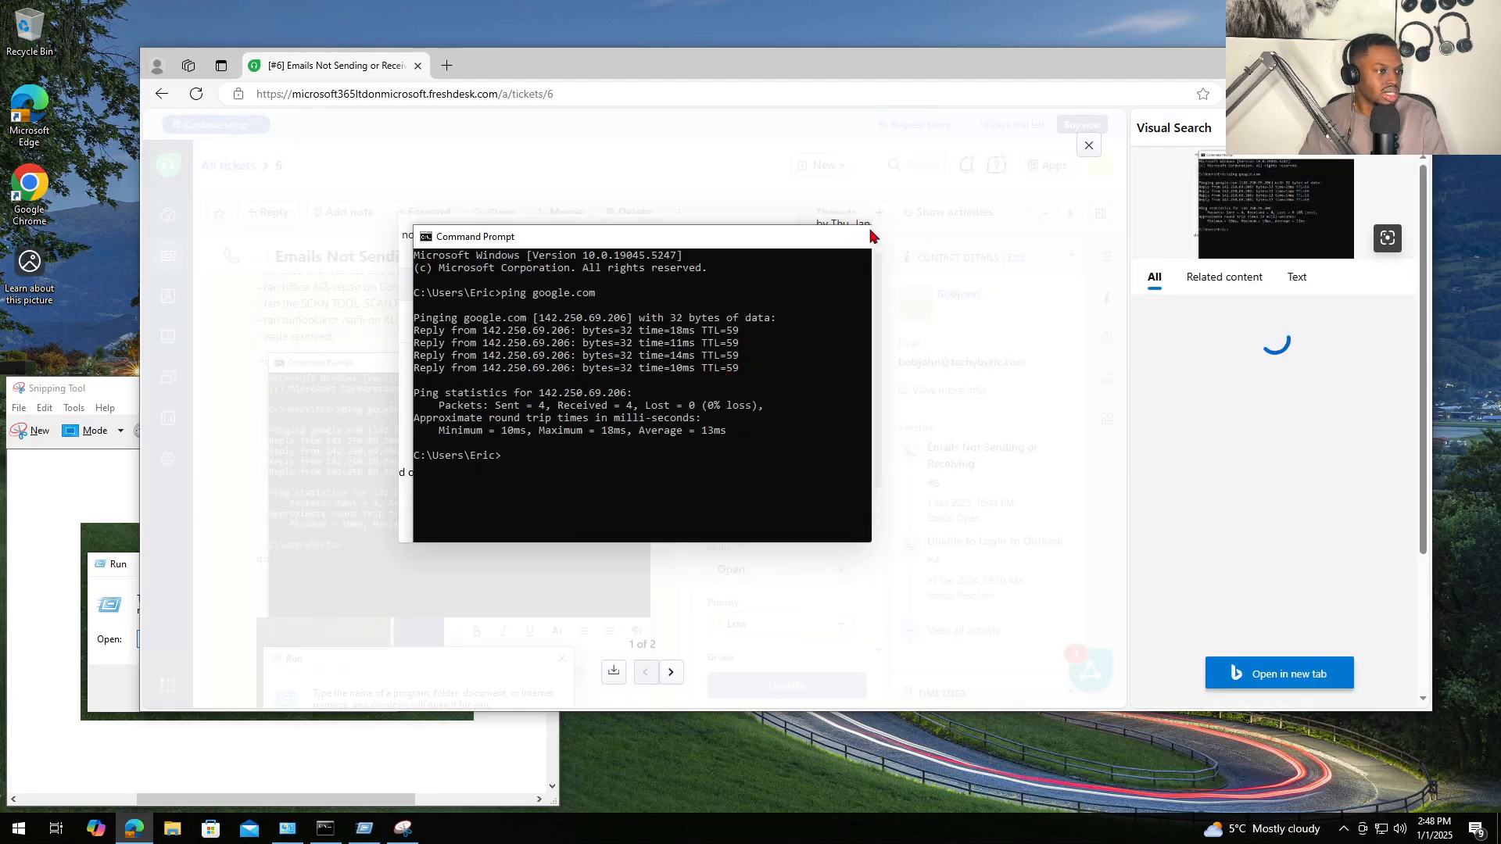
click(1412, 127)
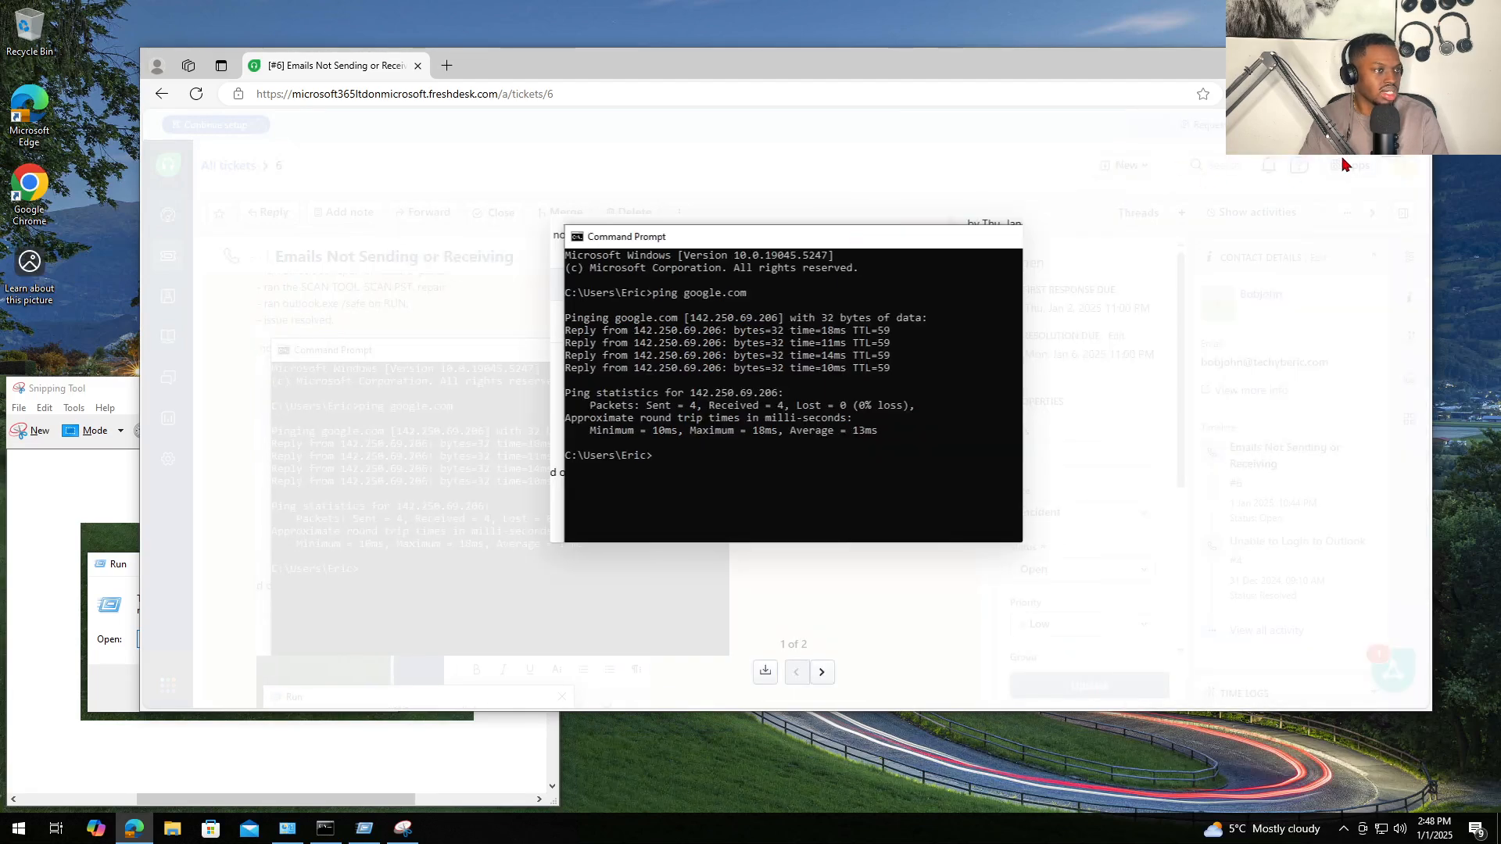
click(1392, 145)
- Start a reply email to the customer using the R shortcut
scroll(589, 473, up, 4)
scroll(590, 473, down, 6)
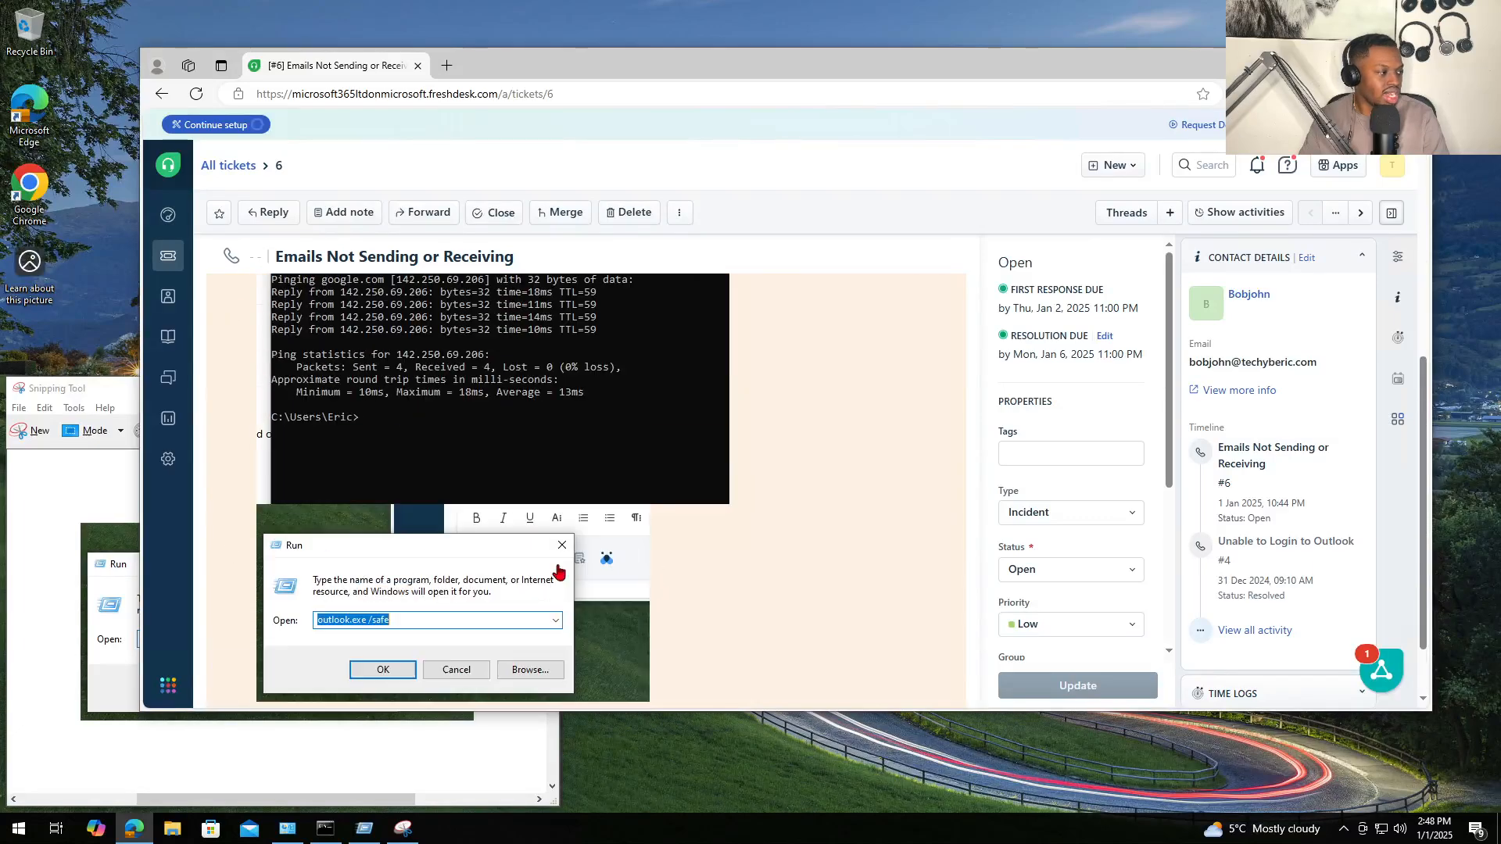
scroll(558, 573, up, 6)
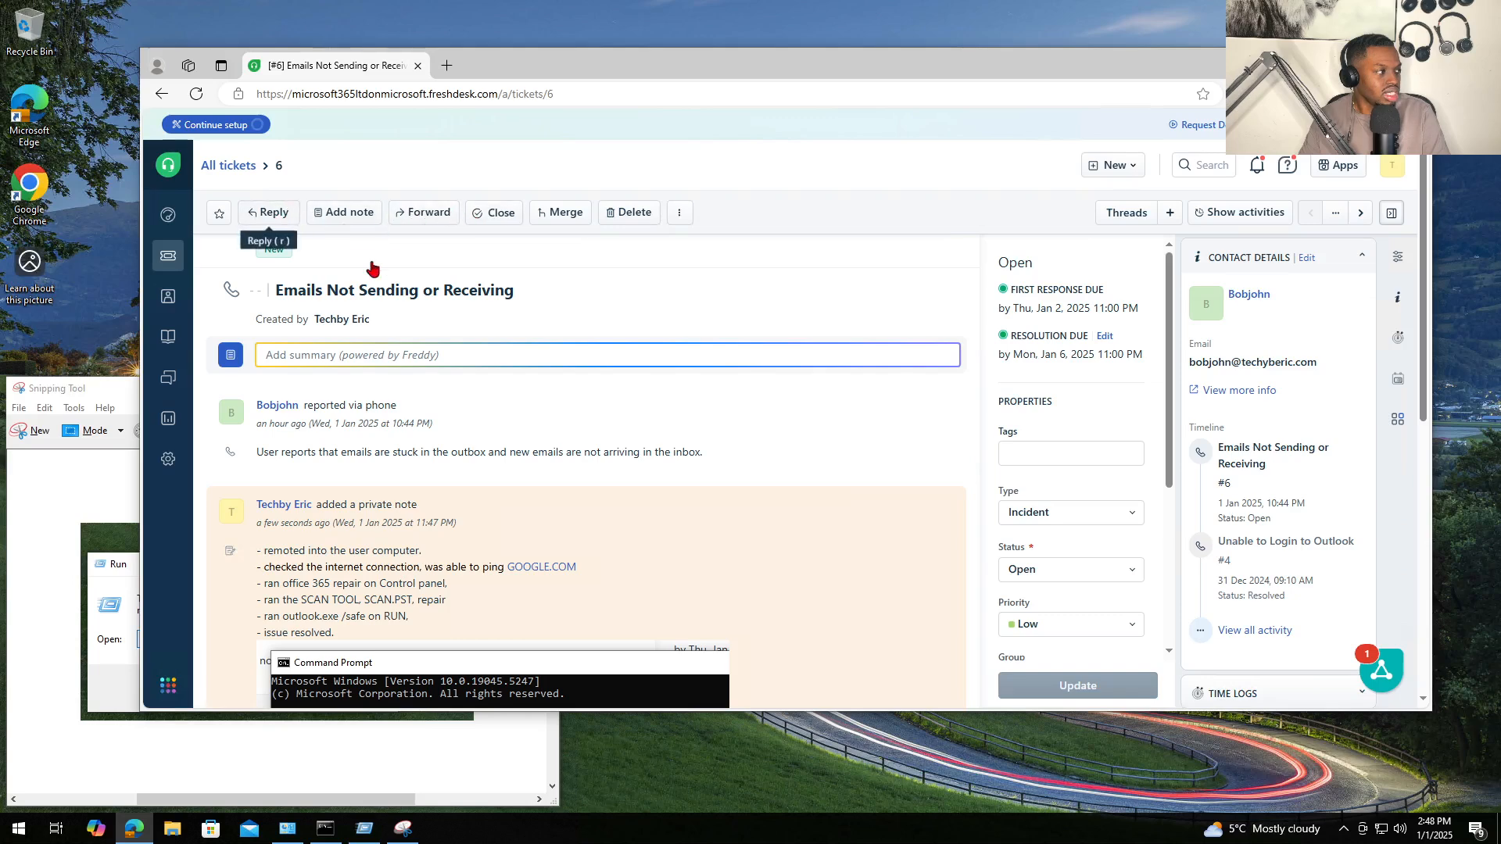
key(r)
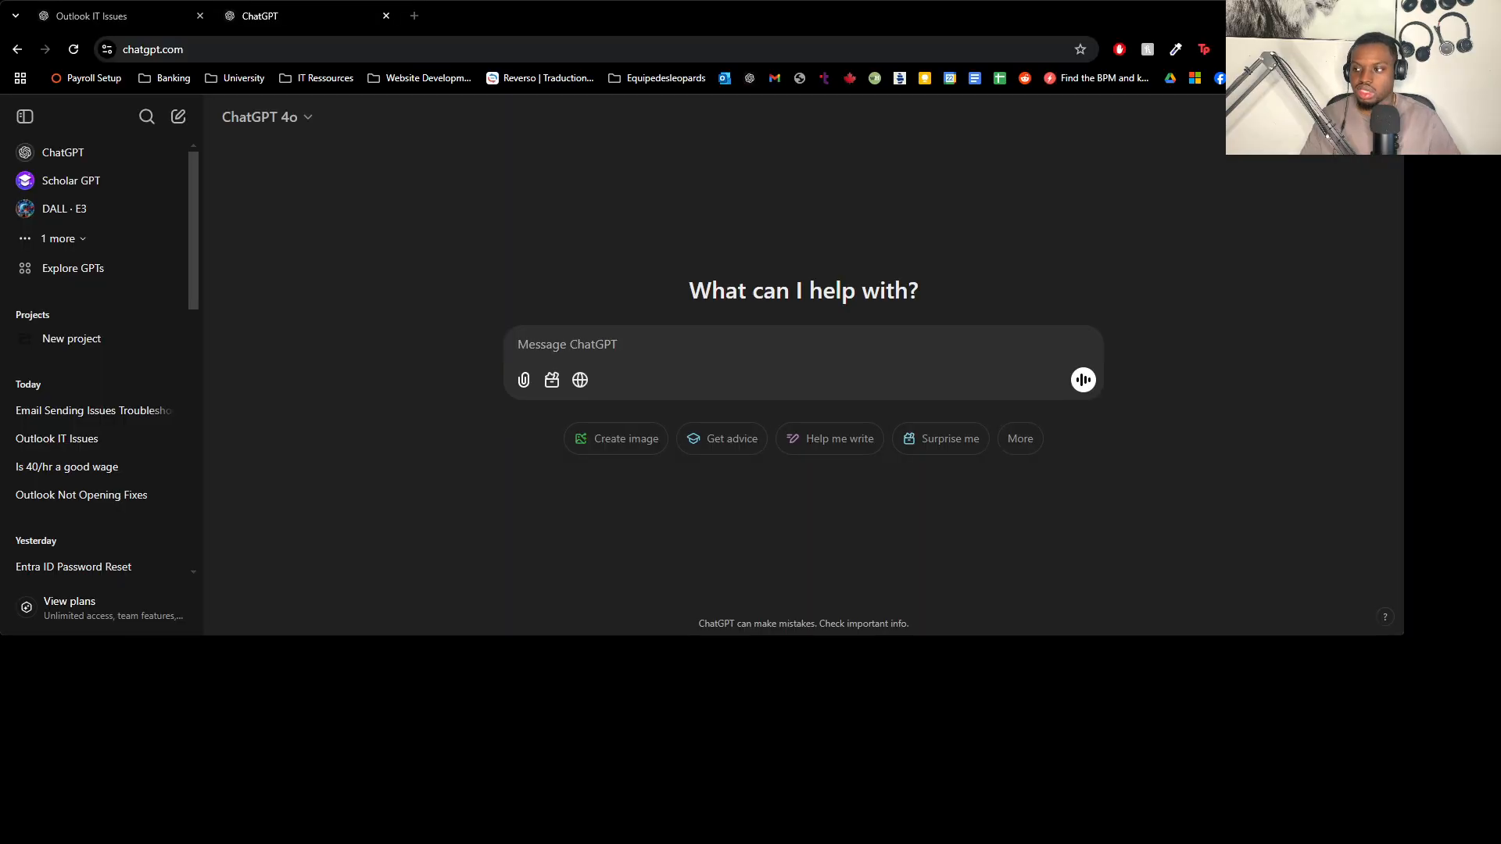
- Ask ChatGPT for an IT reply email confirming the resolution, pasting in the troubleshooting steps
click(596, 353)
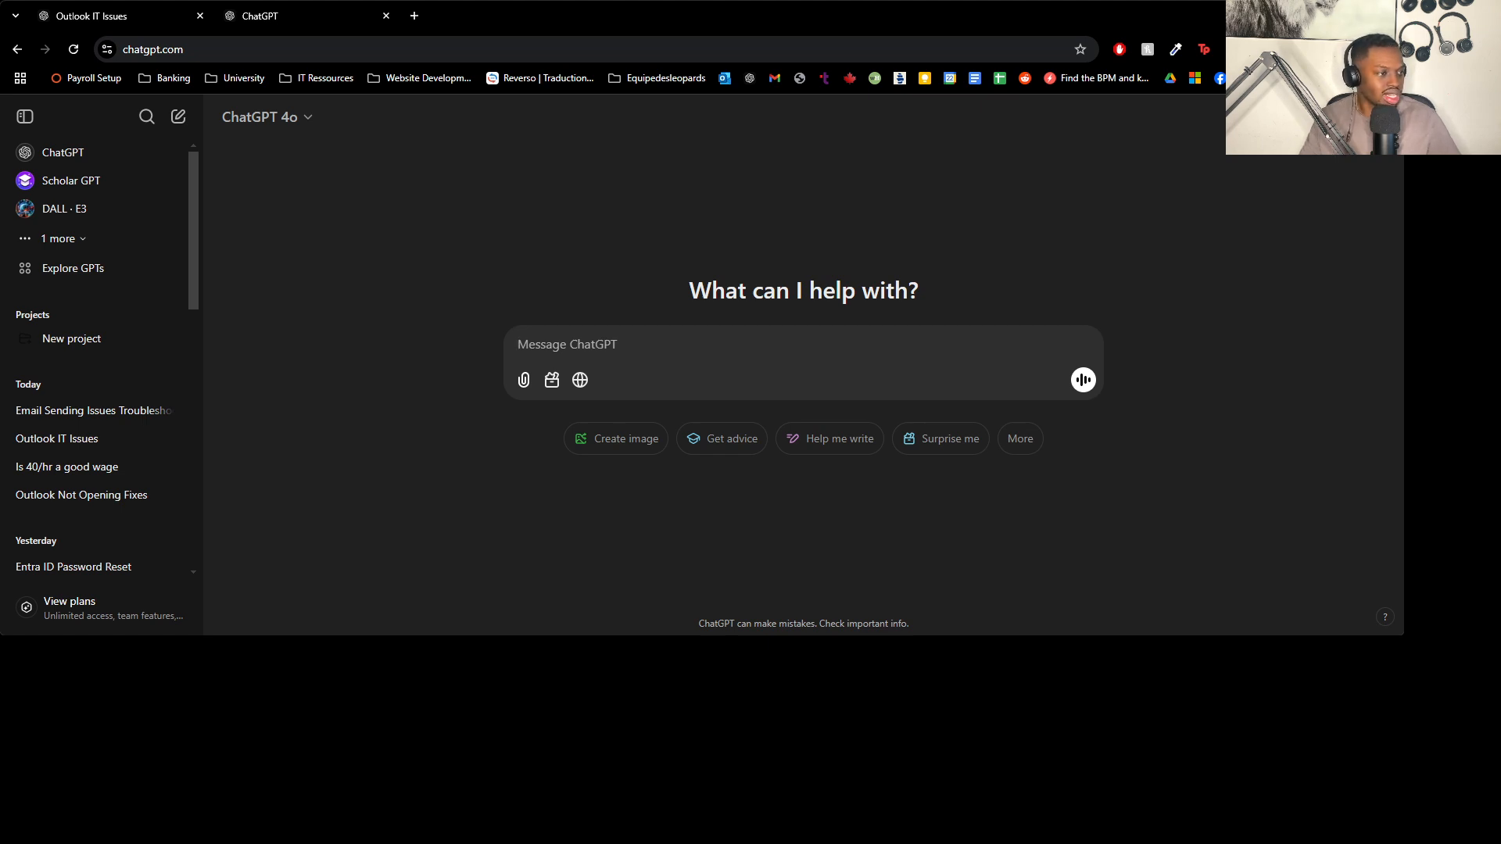
key(alt+Tab)
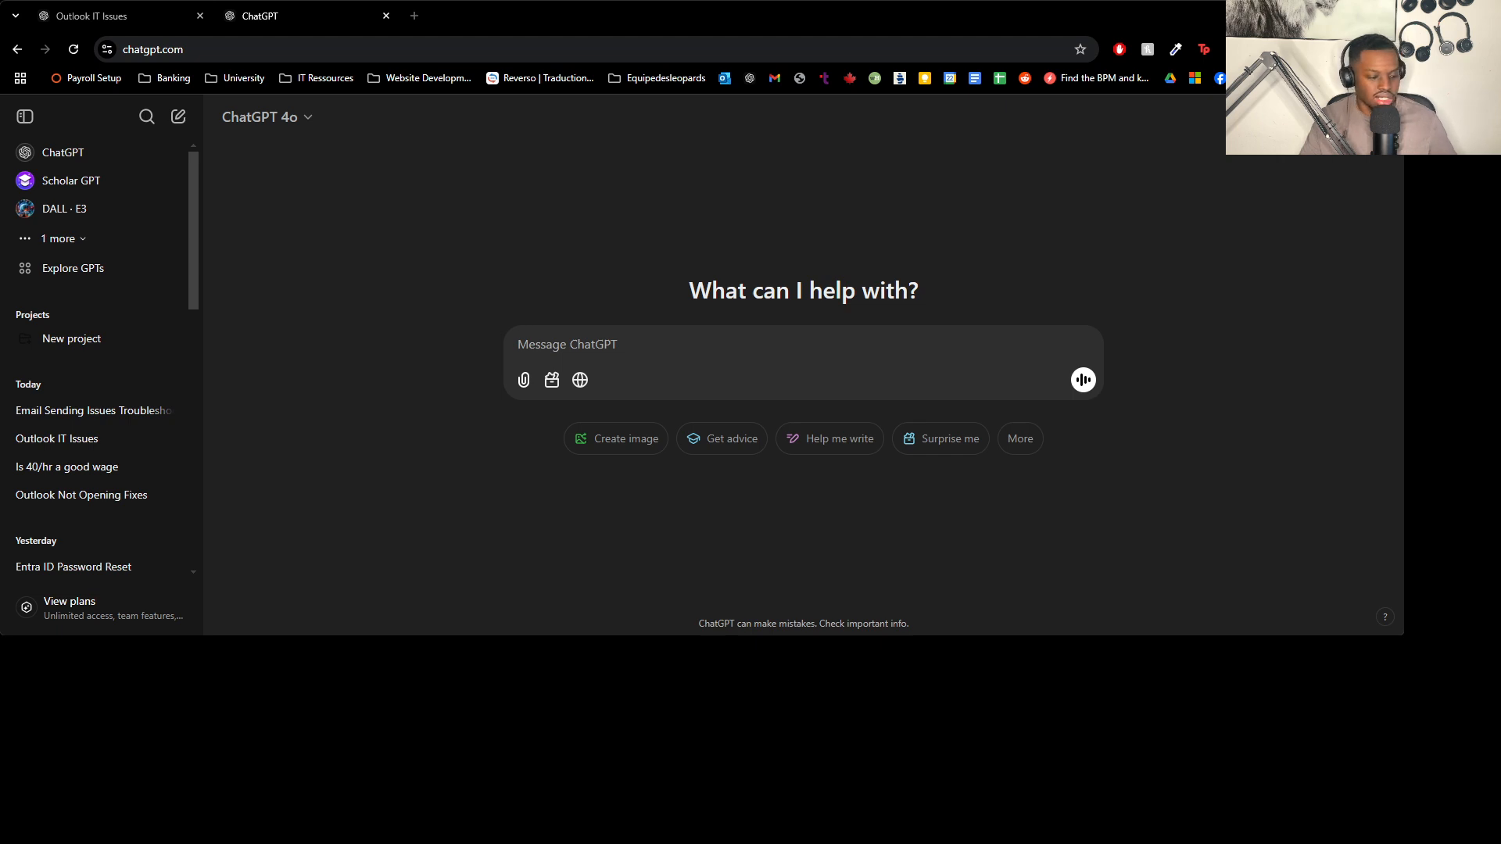
click(579, 330)
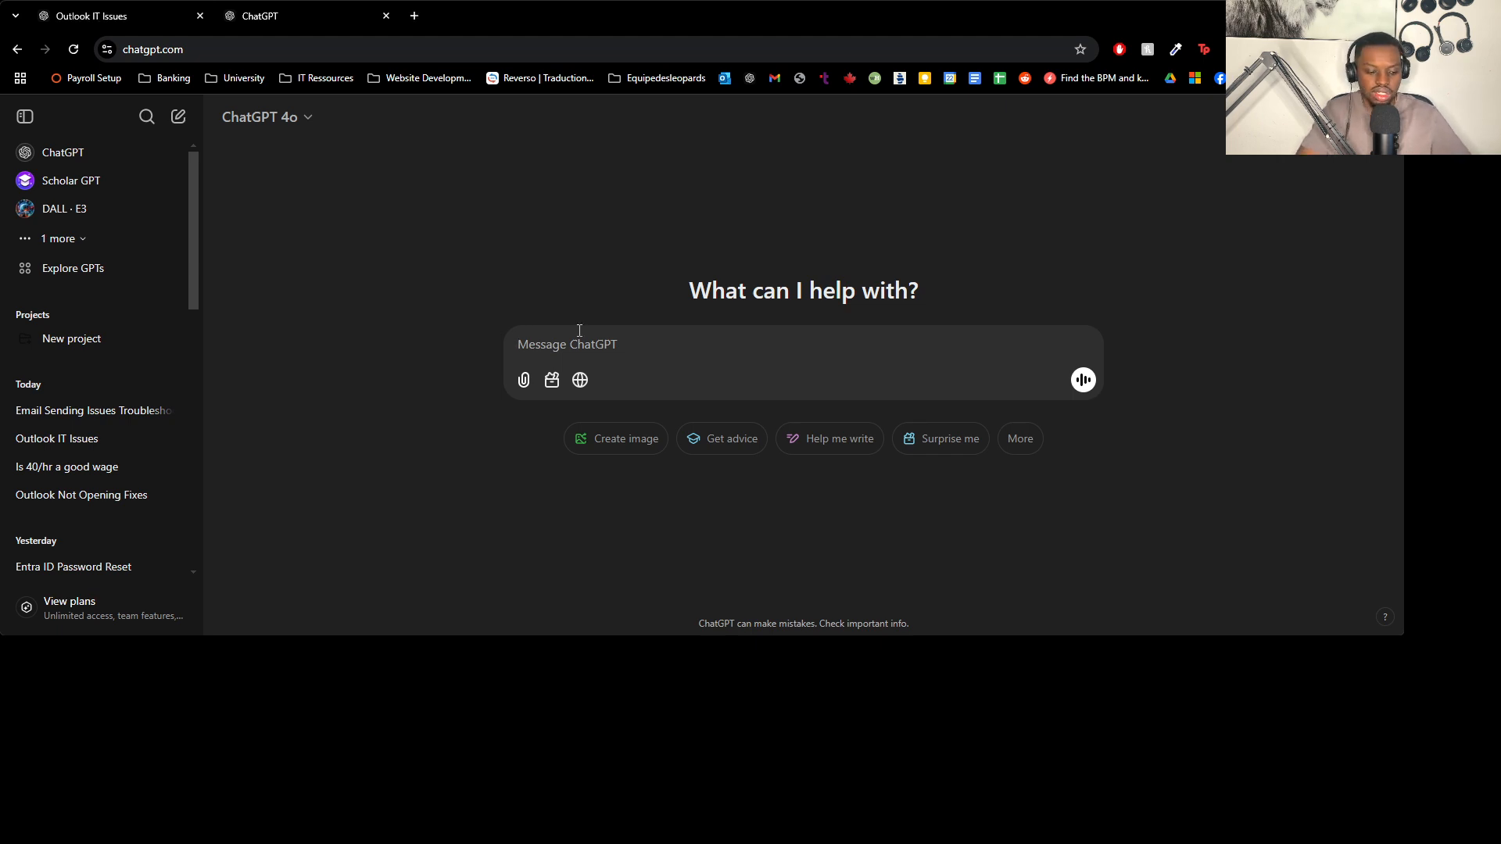
text(generate me a)
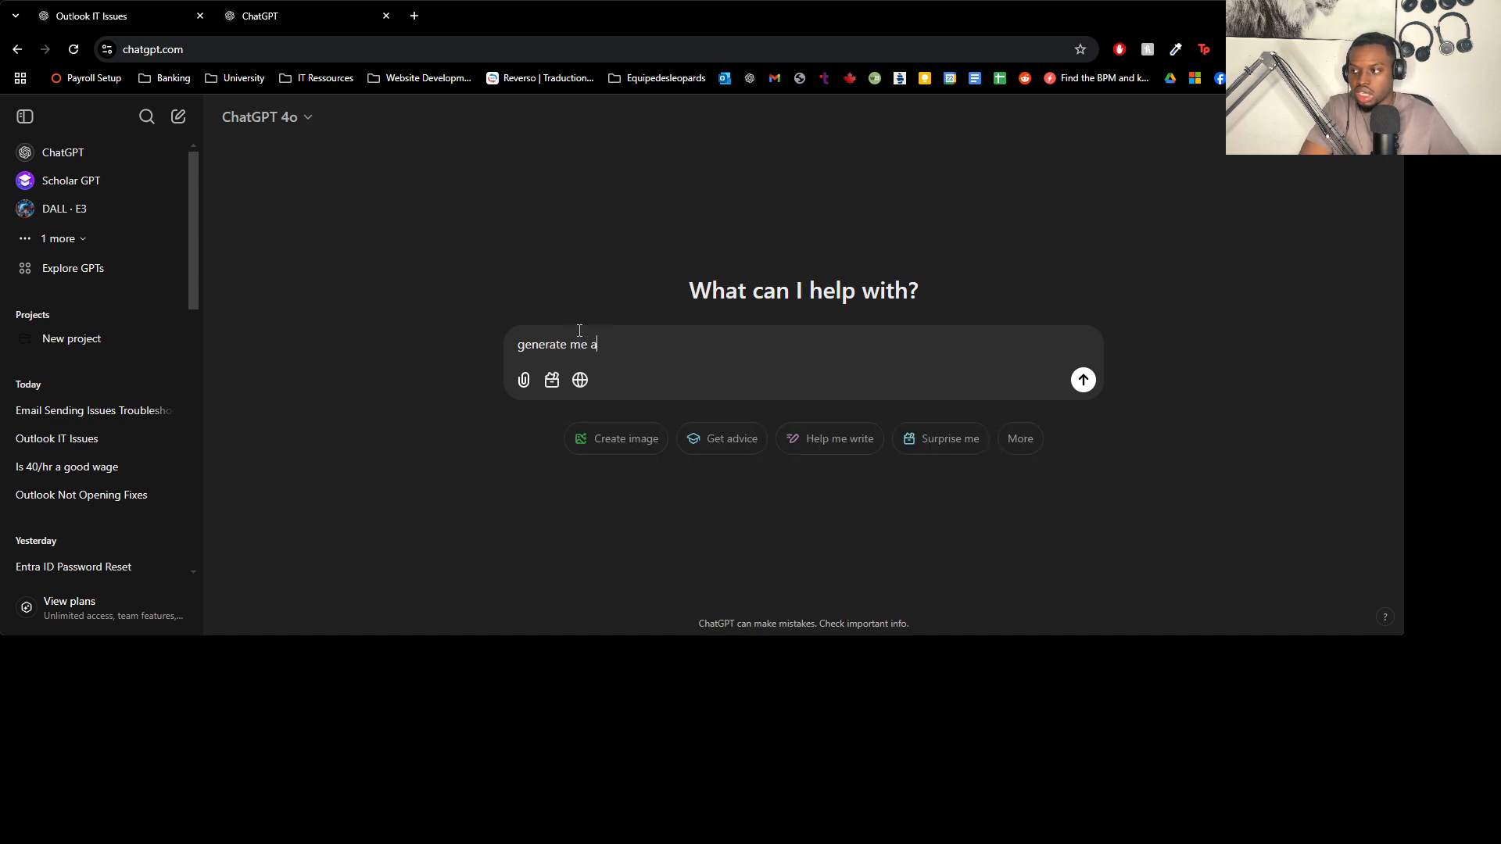
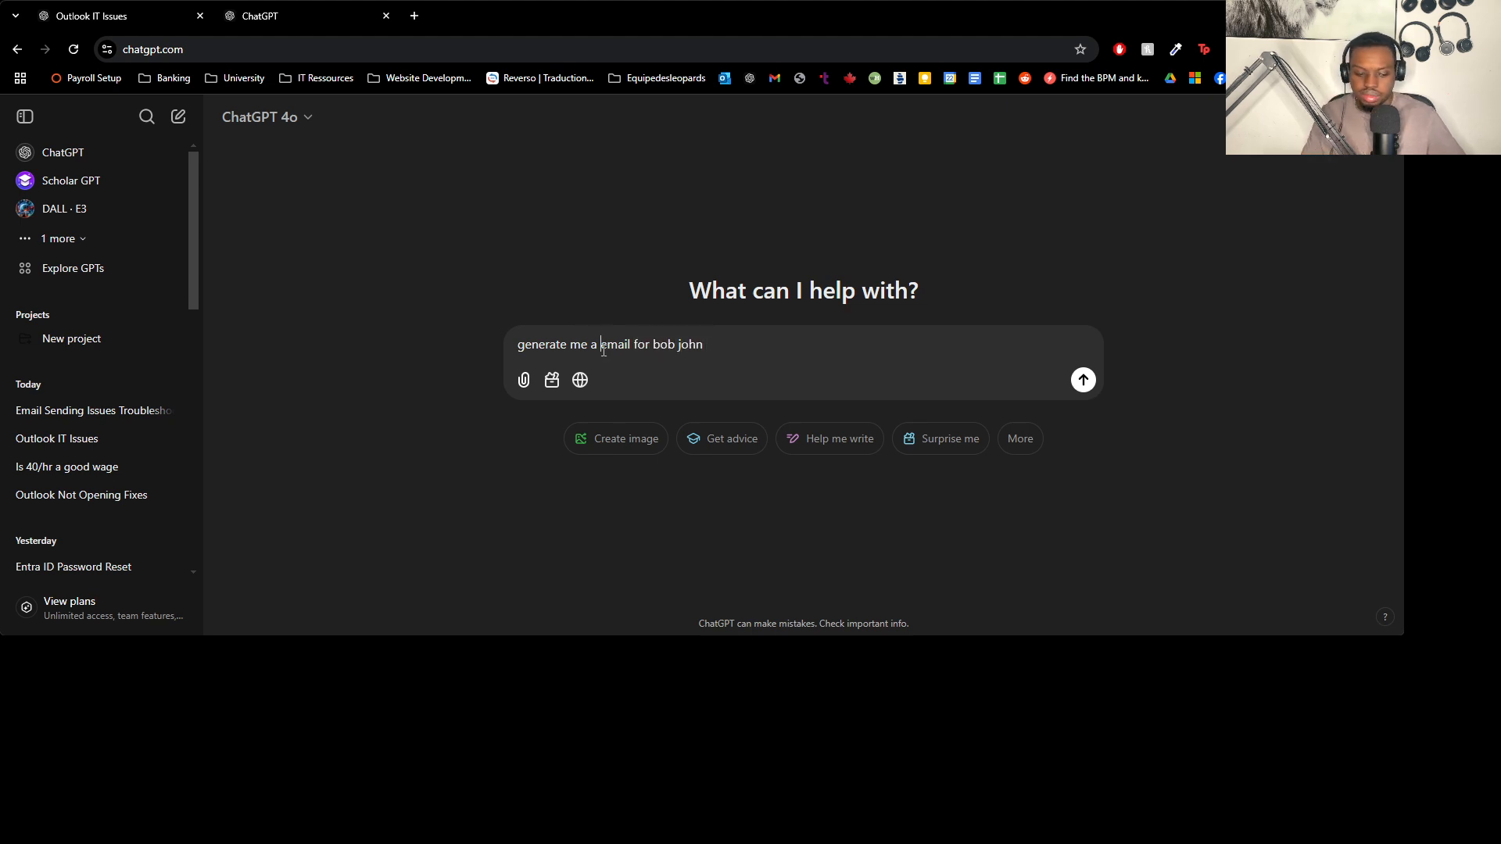
text(IT repl)
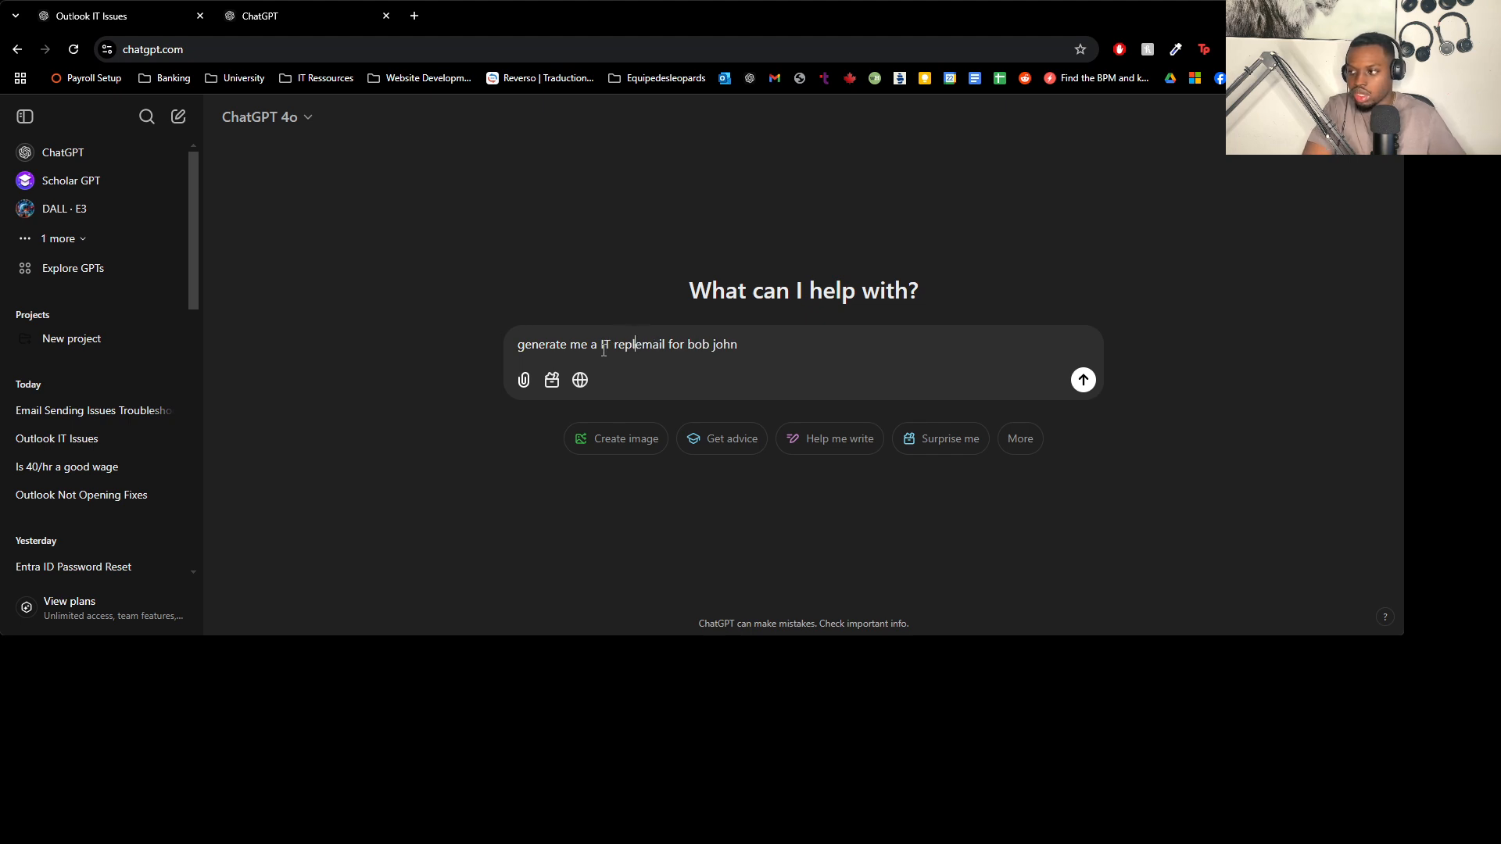
text(y)
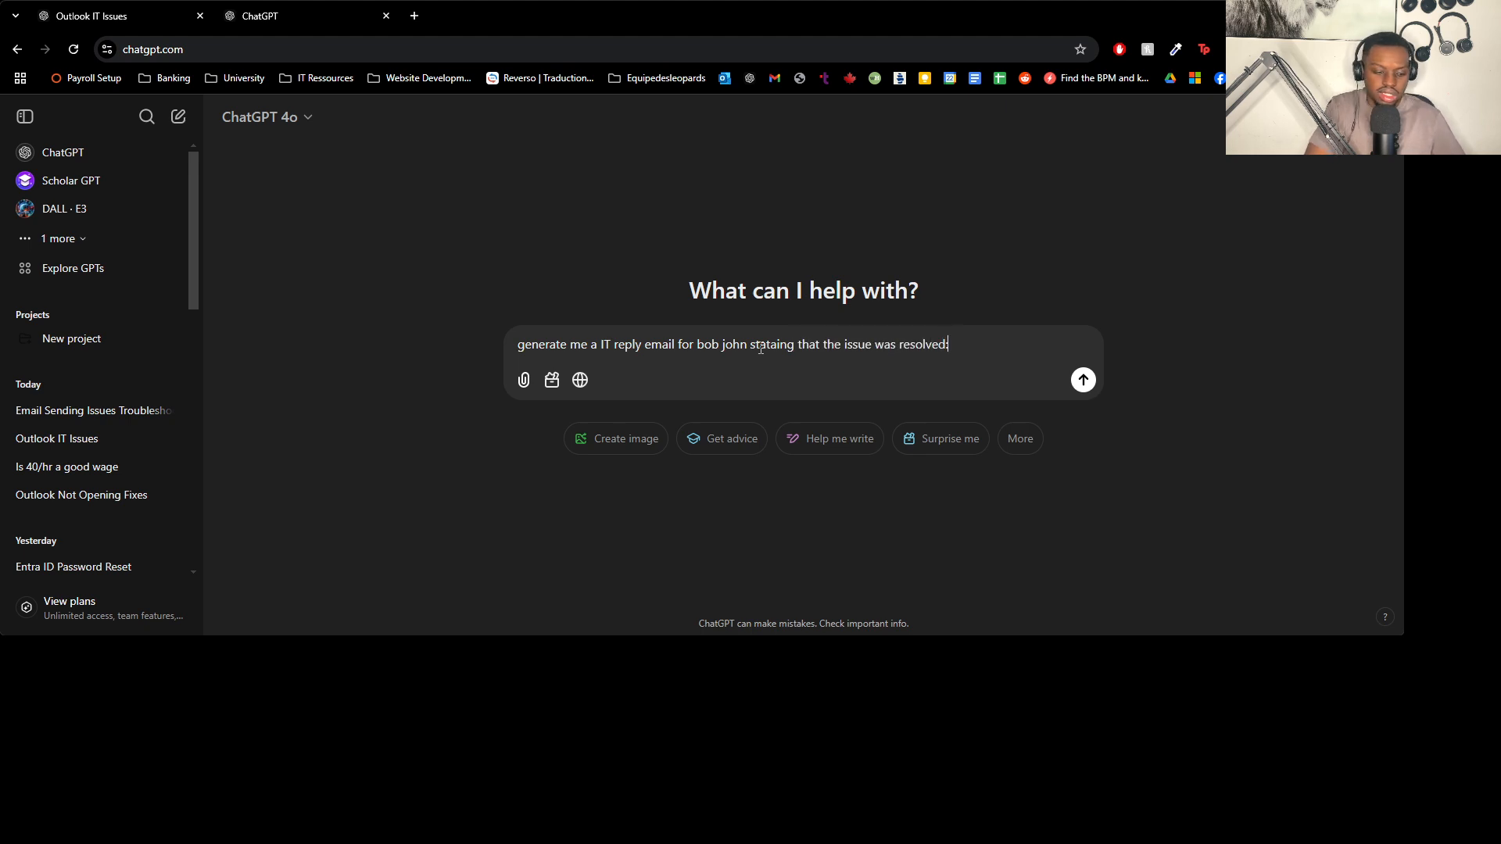
text(- remoted into the user computer. - checked the internet connection, was able to ping GOOGLE.COM - ran office 365 repair on Control panel, - ran the SCAN TOOL, SCAN.PST, repair - ran outlook.exe /safe on RUN, - issue resolved.)
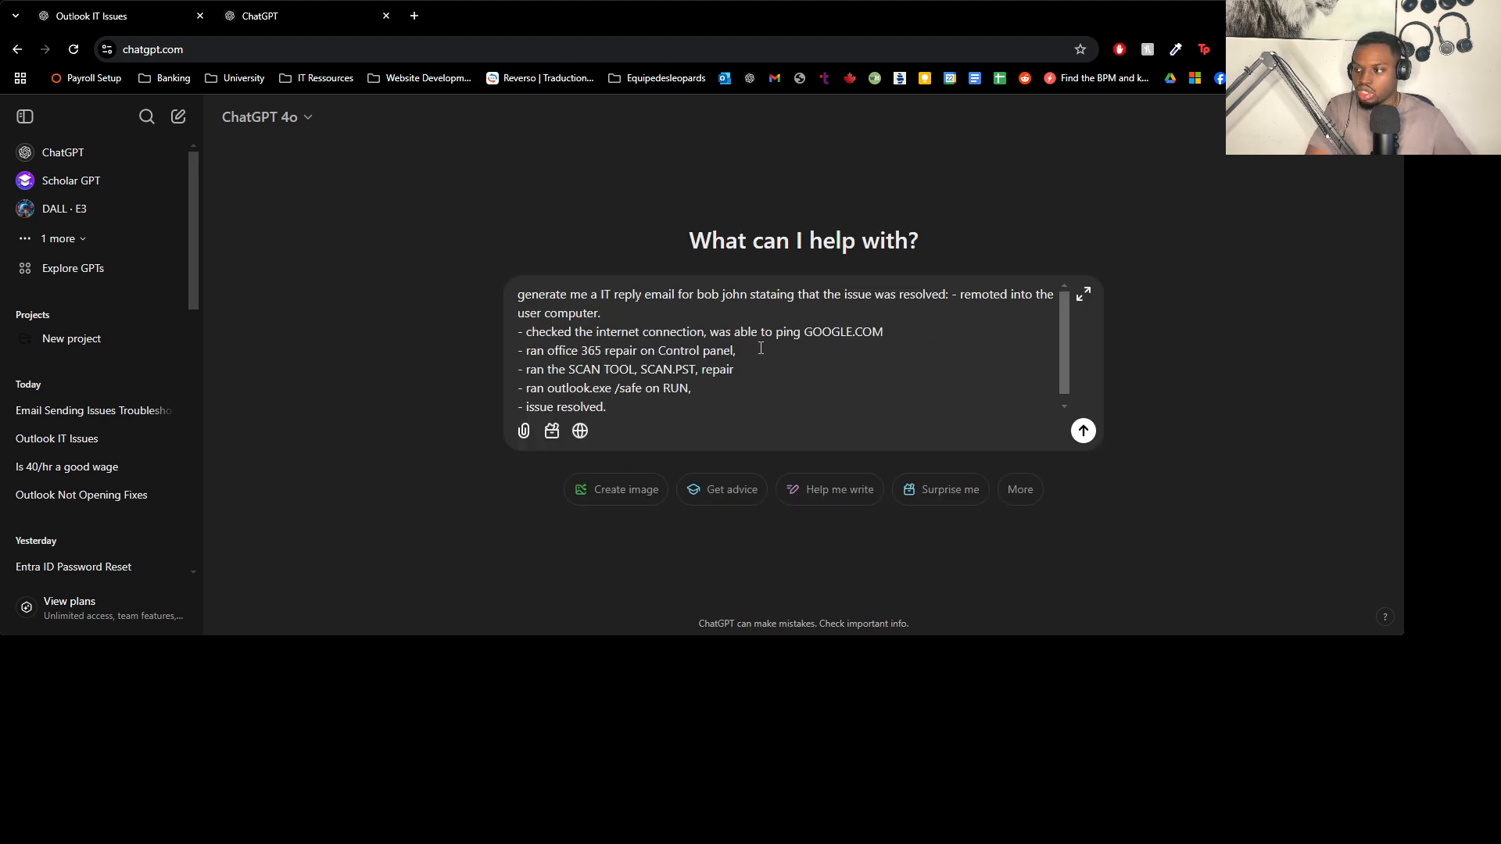
key(Return)
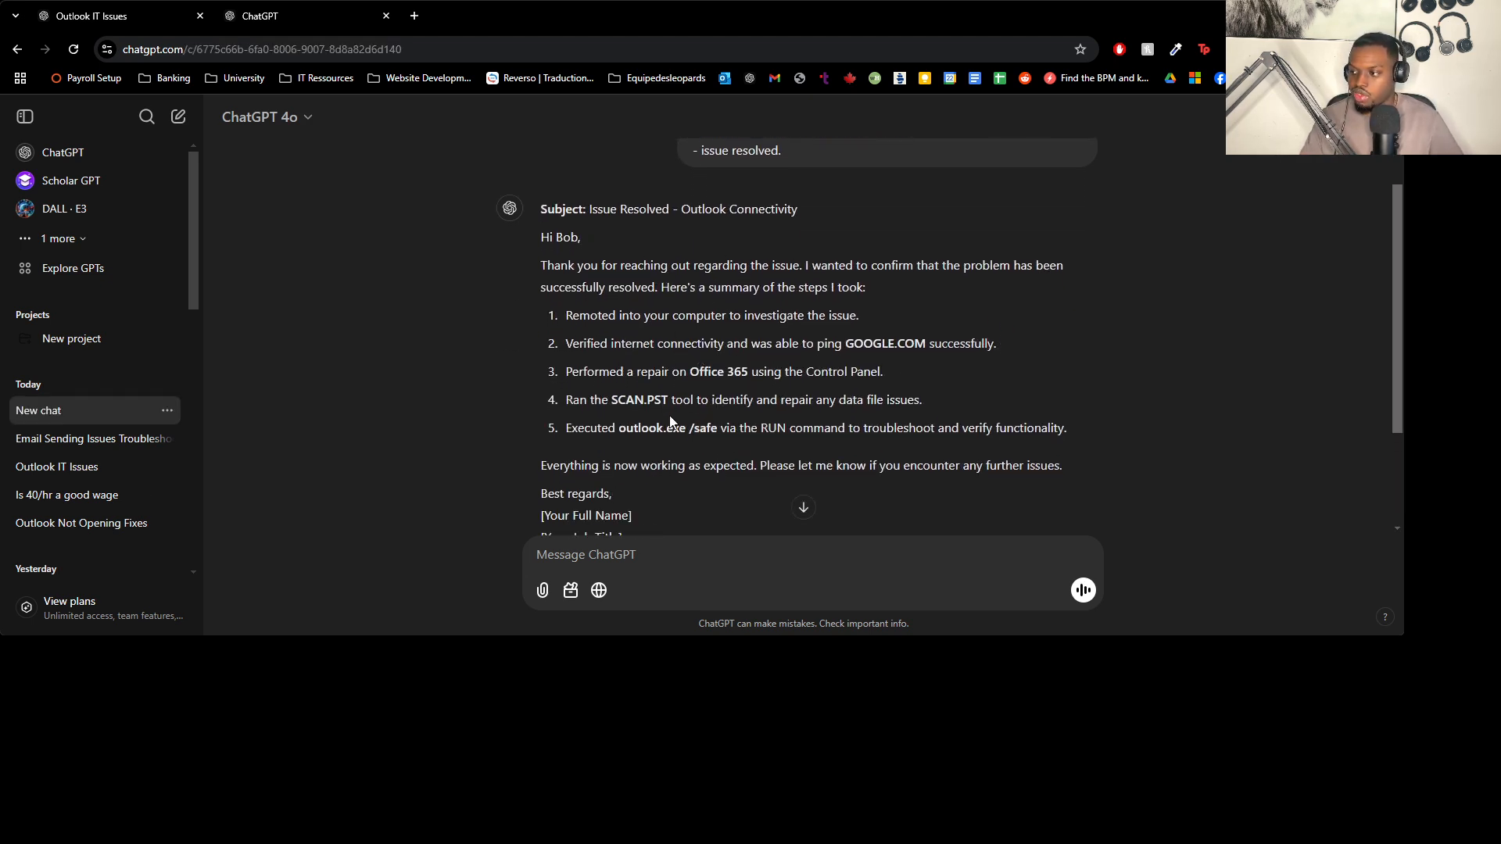
scroll(650, 499, up, 3)
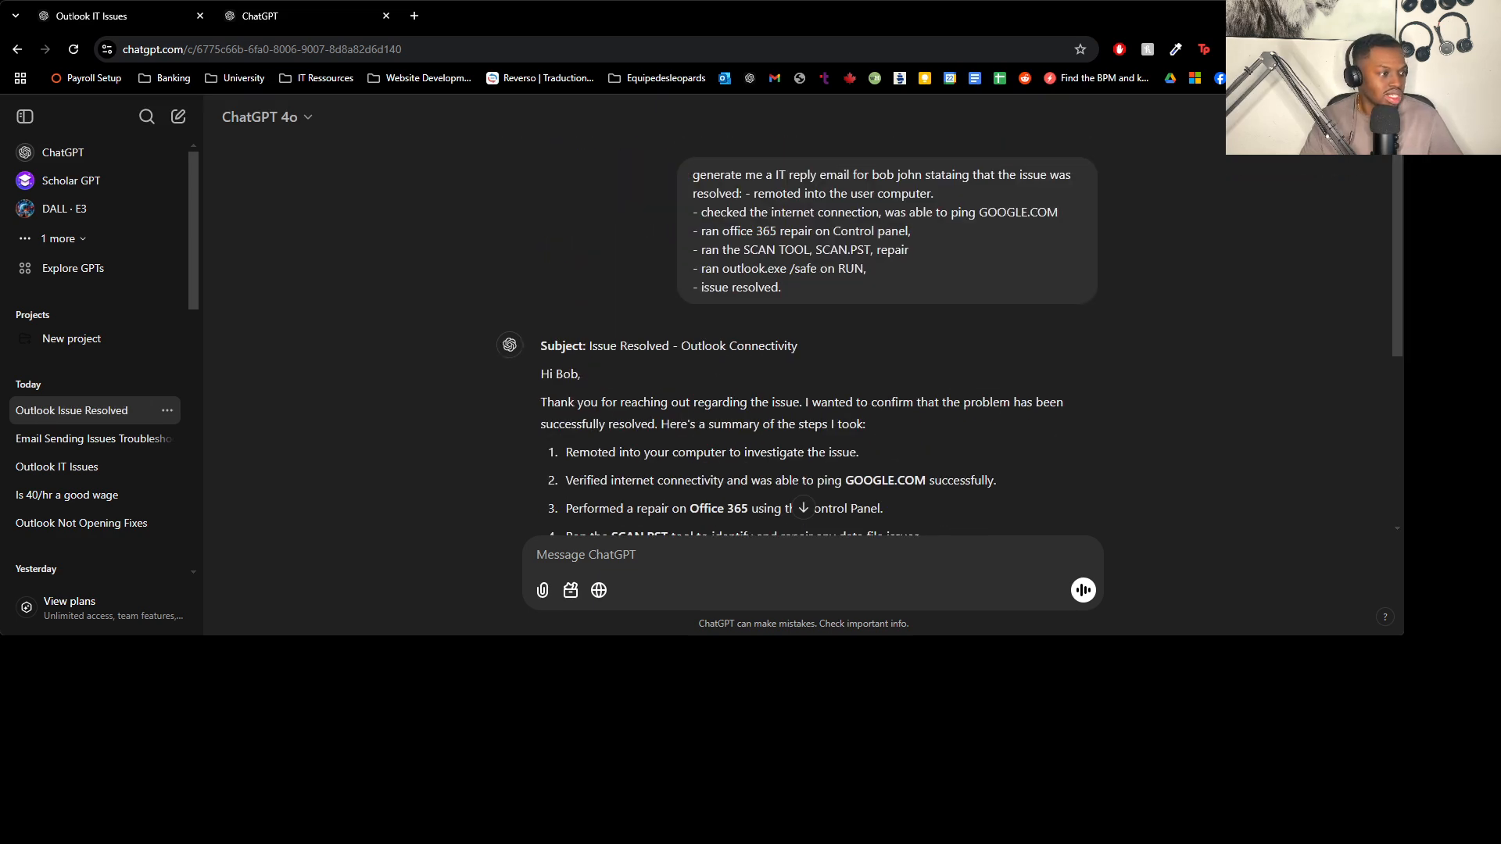
key(alt+Tab)
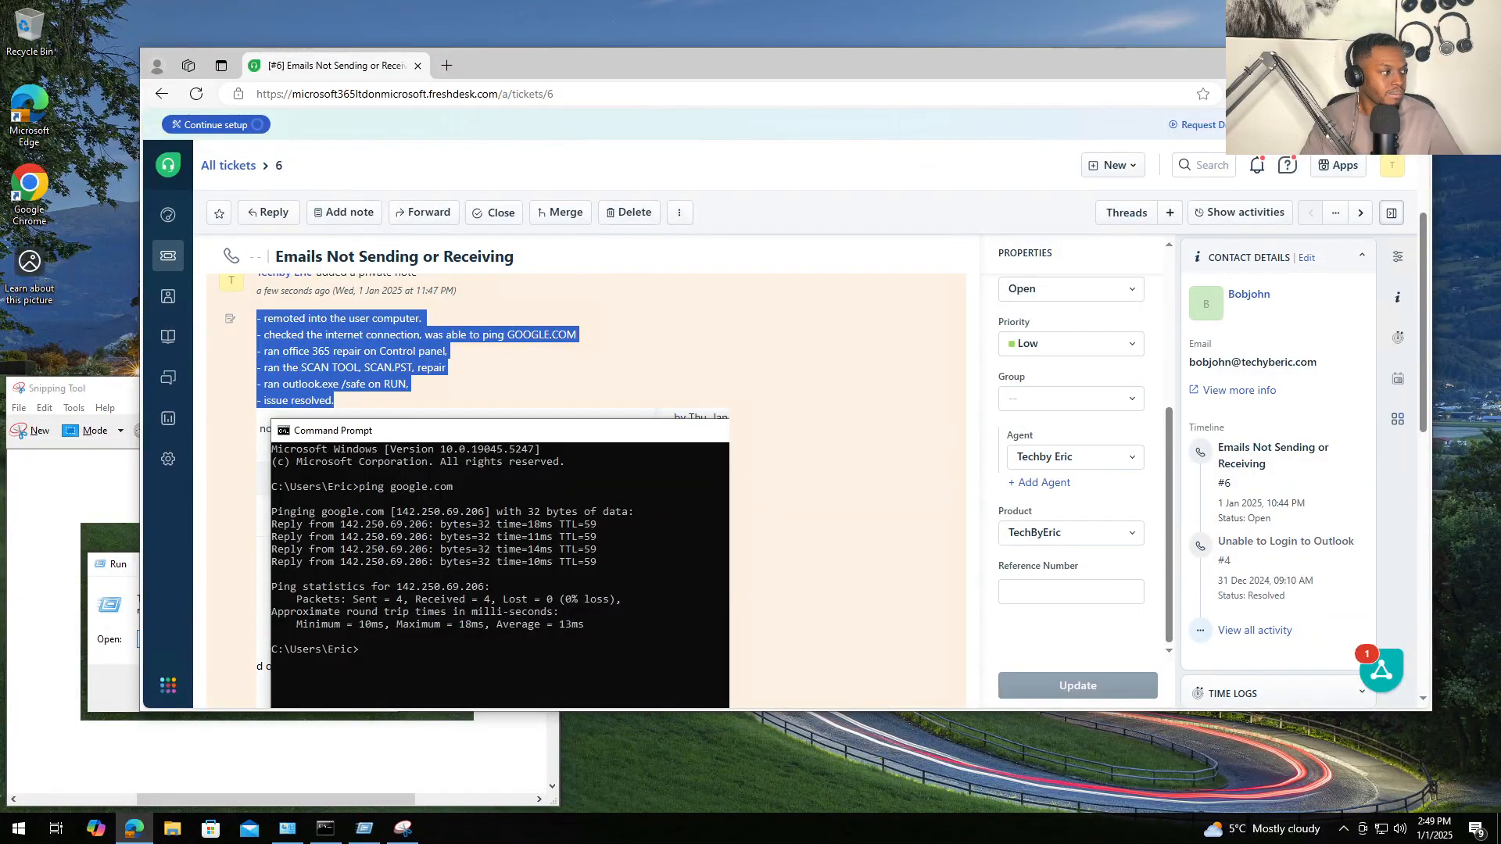
- Paste the ChatGPT-generated email into the Freshdesk reply editor
click(895, 418)
scroll(894, 417, down, 4)
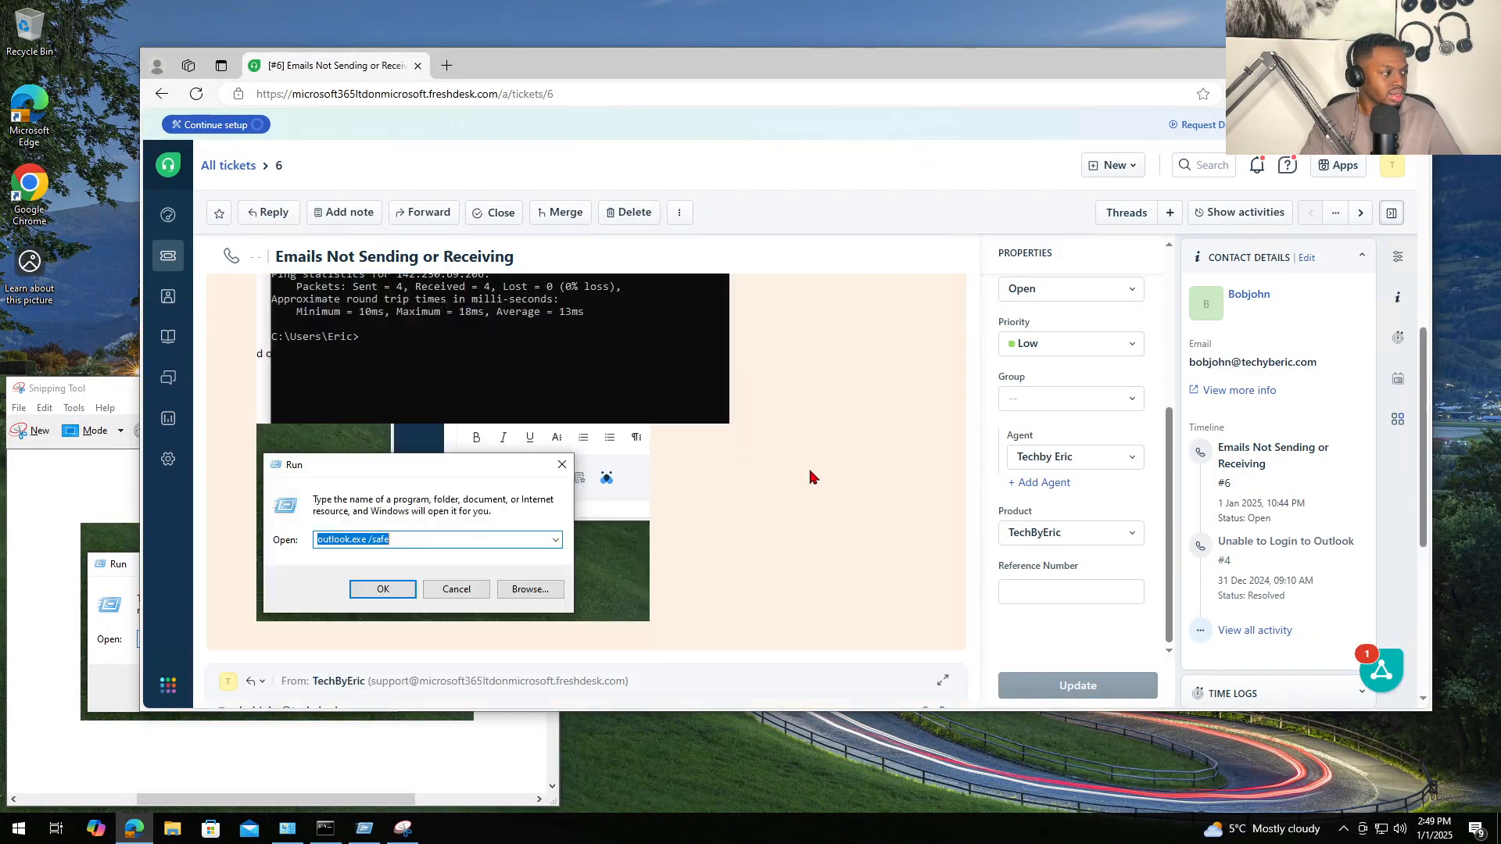
scroll(613, 472, down, 5)
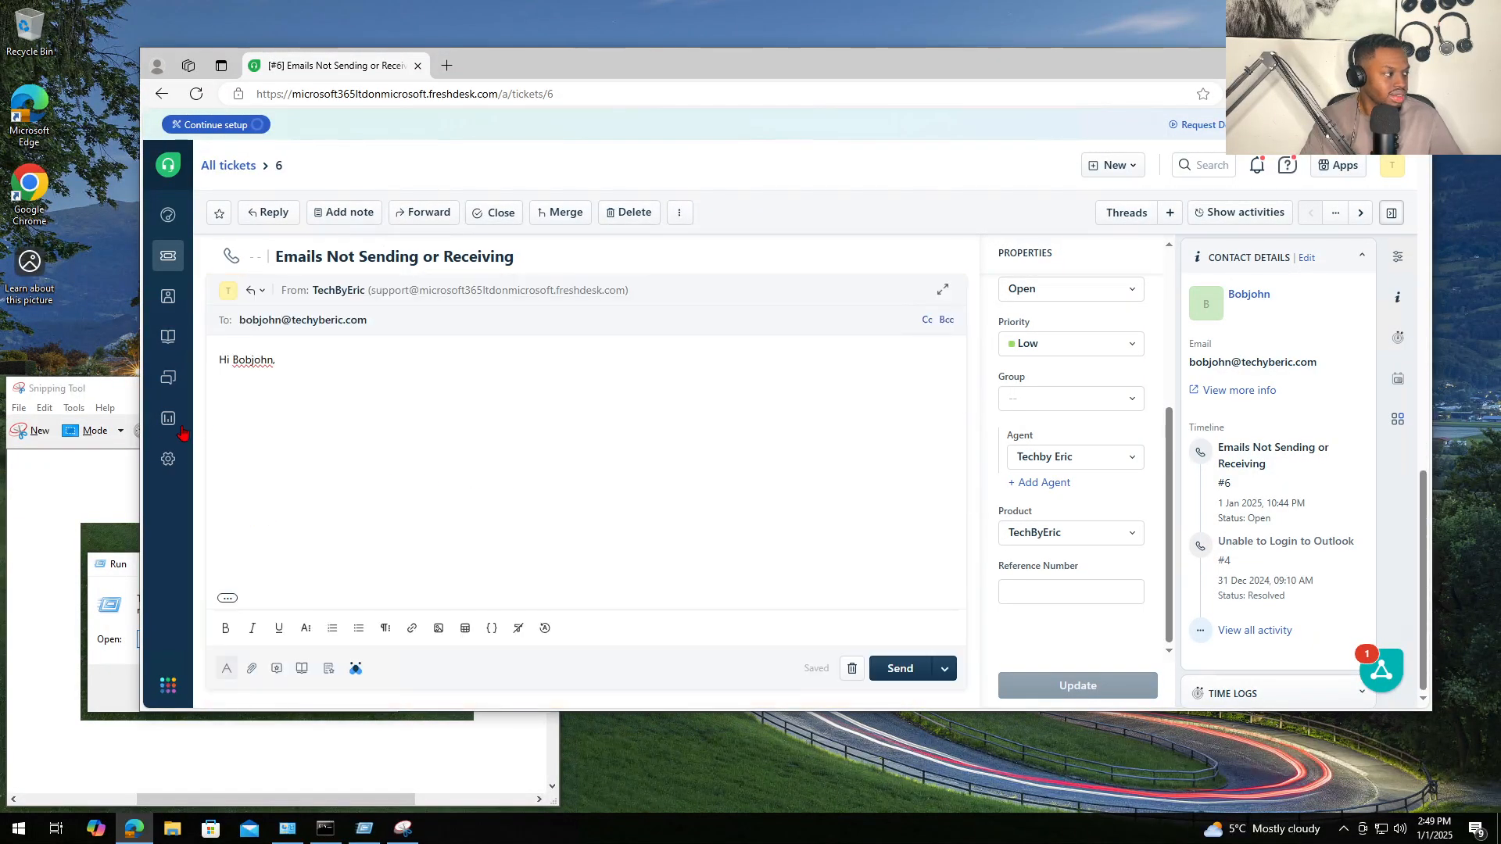
click(225, 402)
text(Subject: Issue Resolved - Outlook Connectivity Hi Bob, Thank you for reaching out regarding the issue. I wanted to confirm that the problem has been successfully resolved. Here's a summary of the steps I took: 1. Remoted into your computer to investigate the issue. 2. Verified internet connectivity and was able to ping GOOGLE.COM successfully. 3. Performed a repair on Office 365 using the Control Panel. 4. Ran the SCAN.PST tool to identify and repair any data file issues. 5. Executed outlook.exe /safe via the RUN command to troubleshoot and verify functionality. Everything is now working as expected. Please let me know if you encounter any further issues. Best regards, [Your Full Name] [Your Job Title] [Your Contact Information])
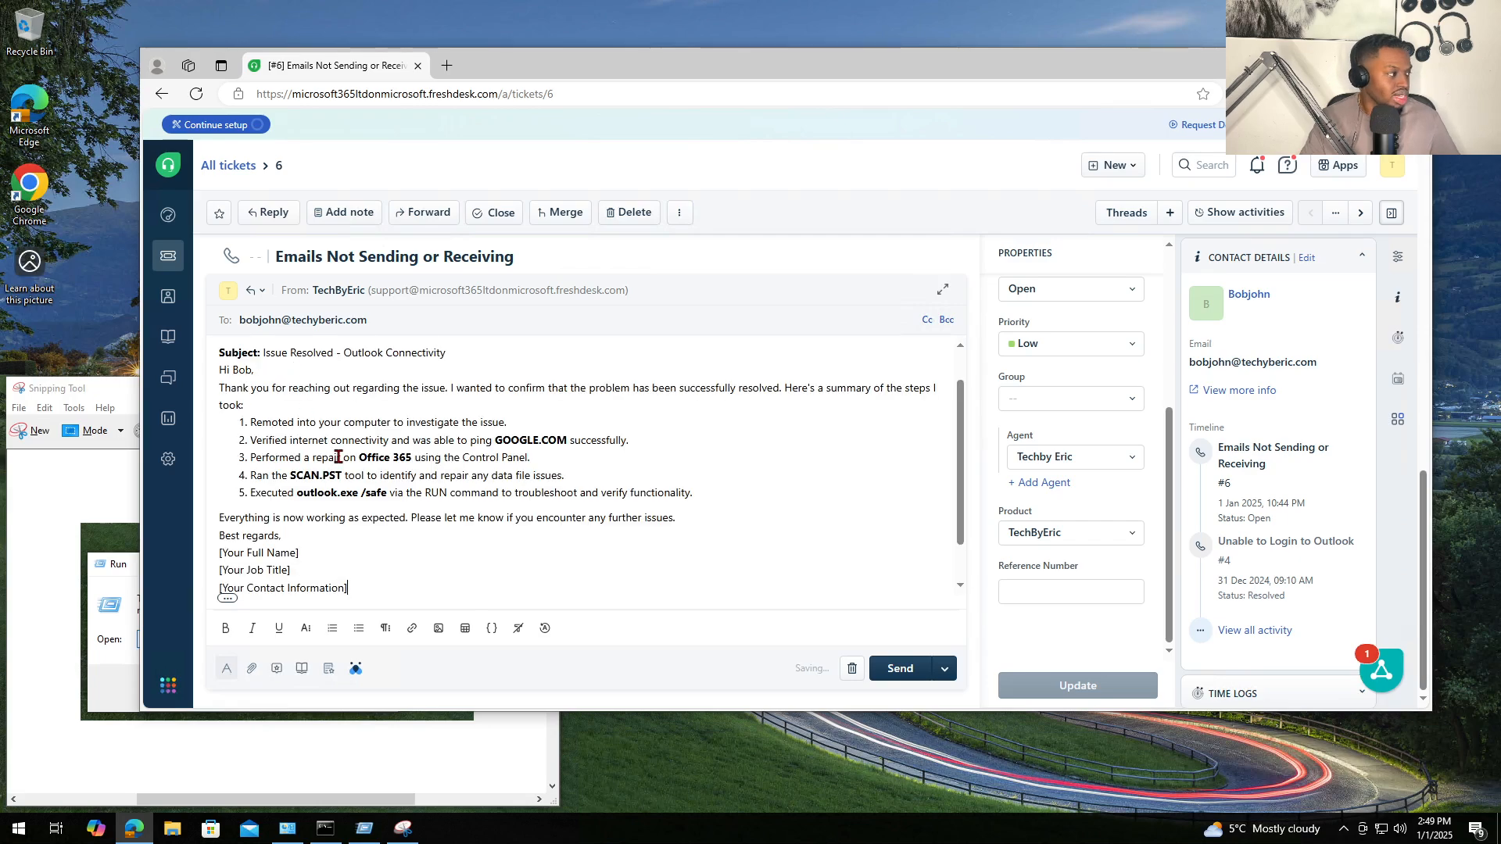
- Delete the pasted Subject line and the duplicate original greeting, keeping a blank line after the greeting
scroll(339, 456, up, 1)
scroll(329, 451, down, 1)
scroll(312, 415, up, 1)
click(473, 383)
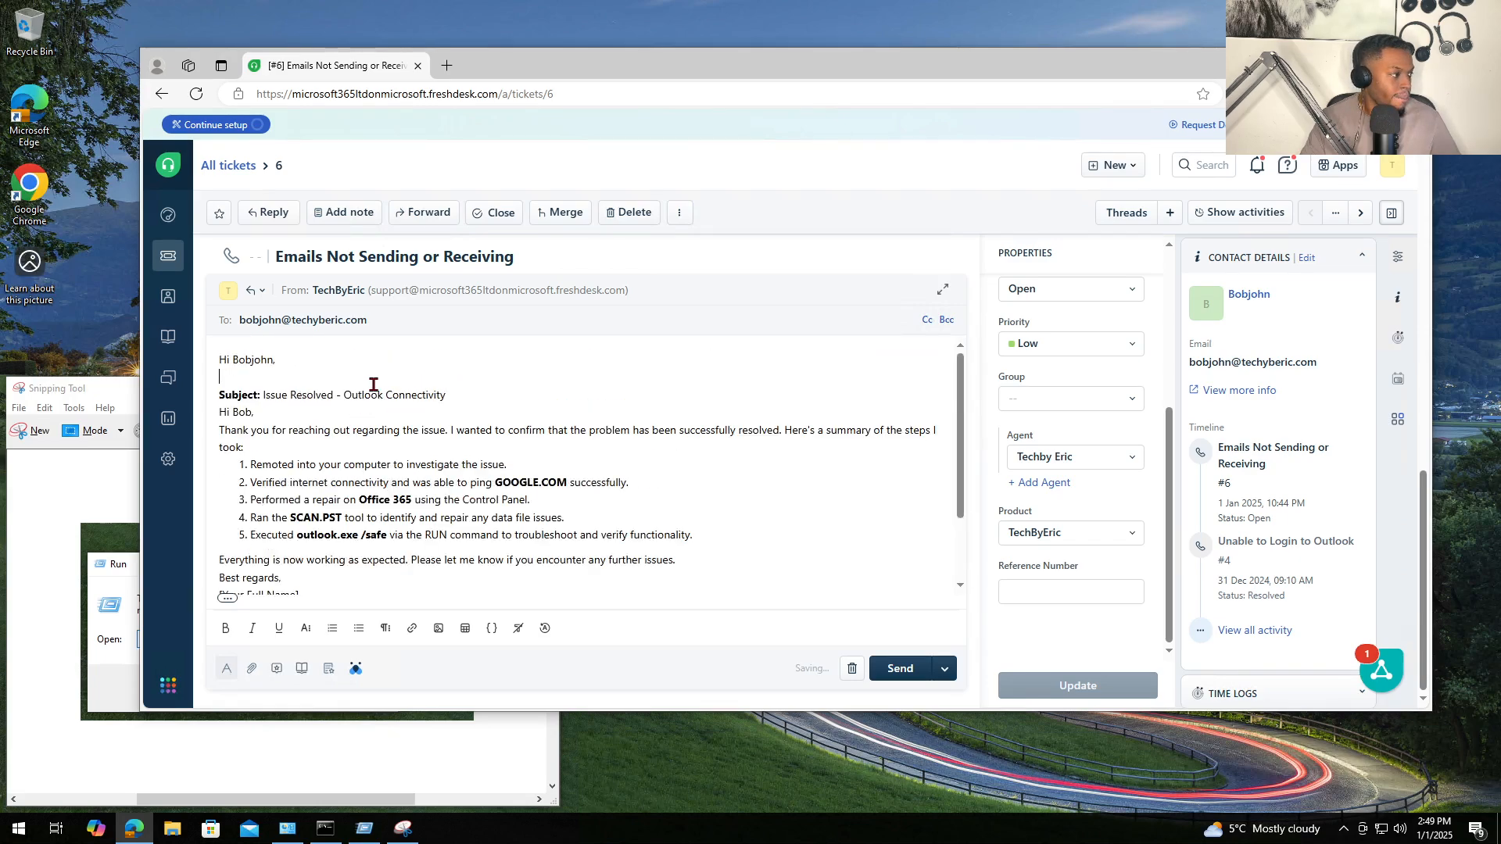
triple_click(282, 394)
key(BackSpace)
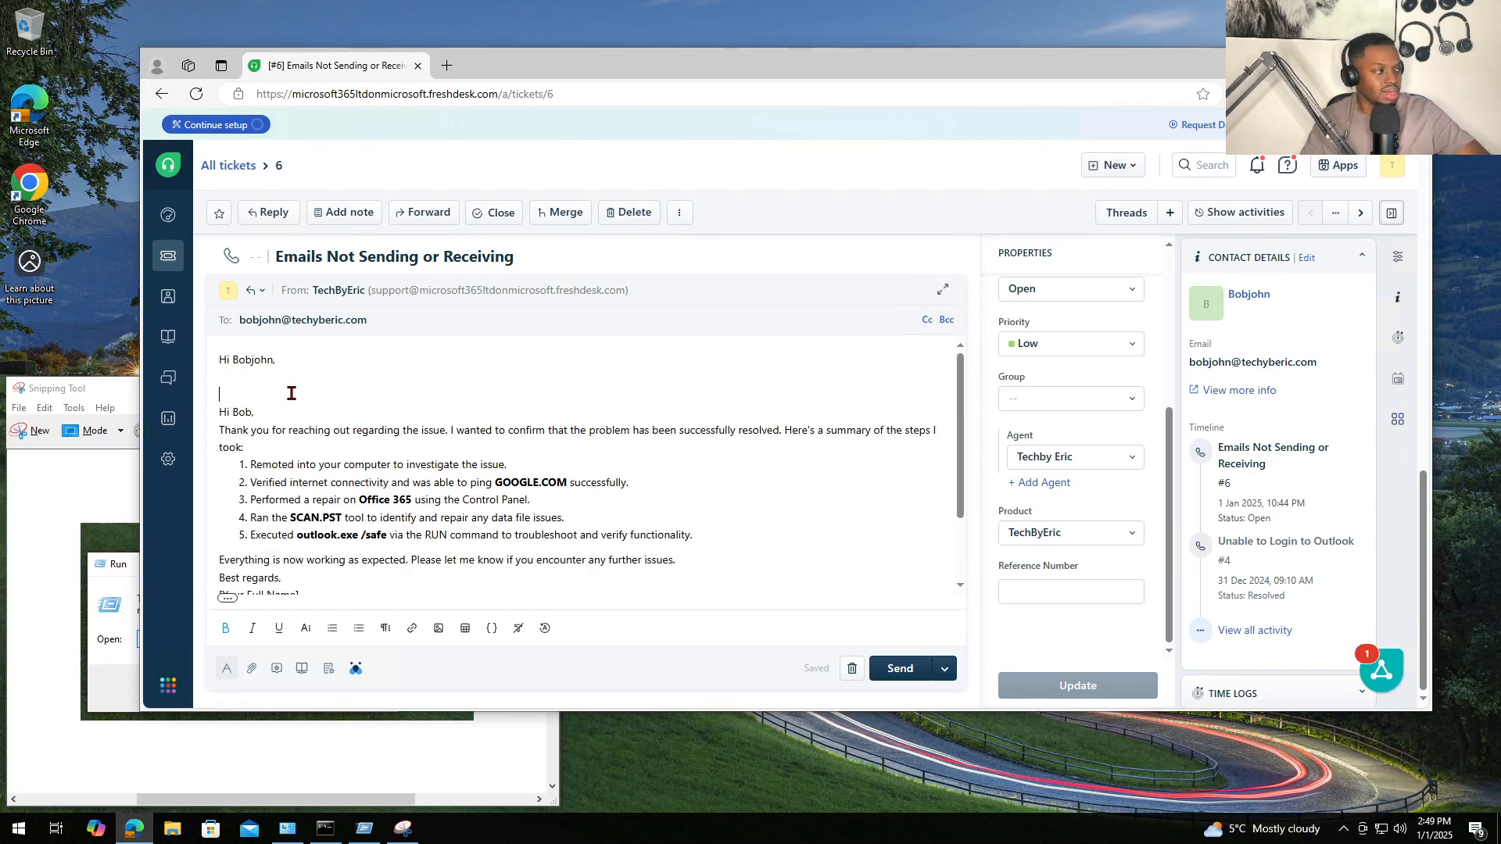
drag(234, 392, 207, 354)
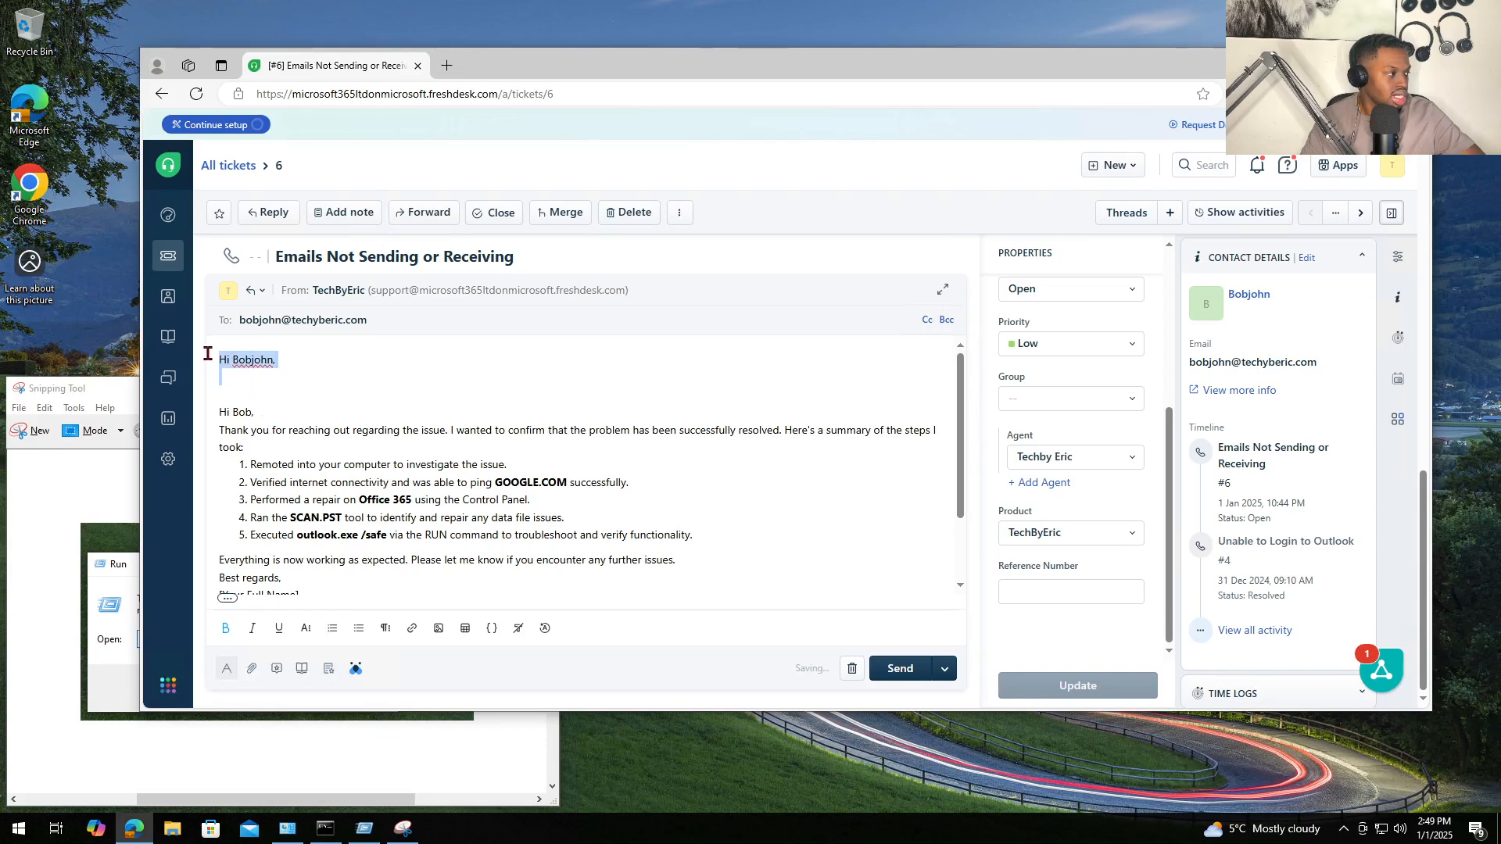
key(BackSpace)
key(BackSpace)
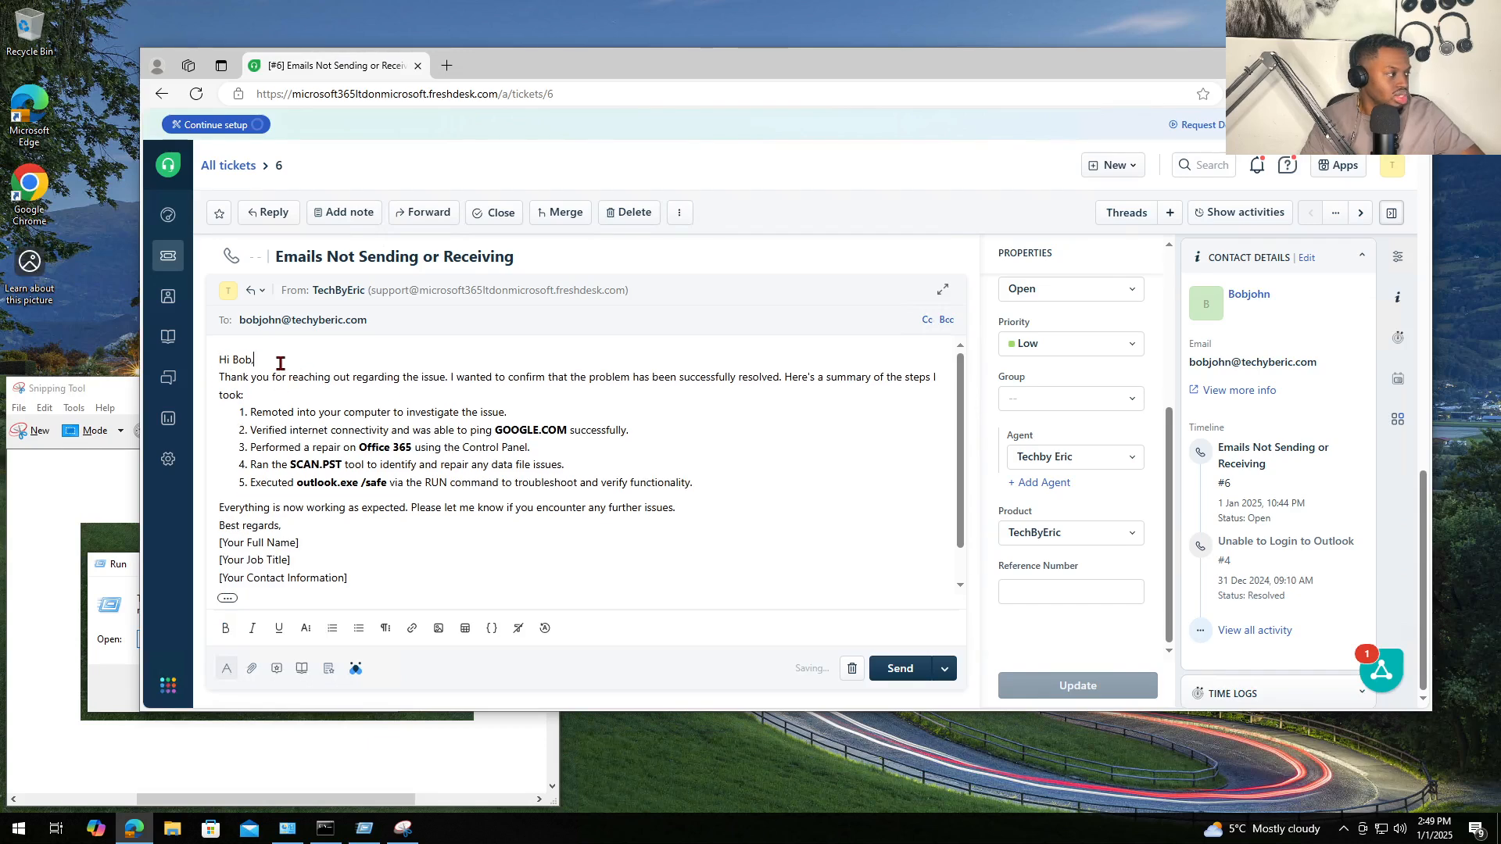
key(Return)
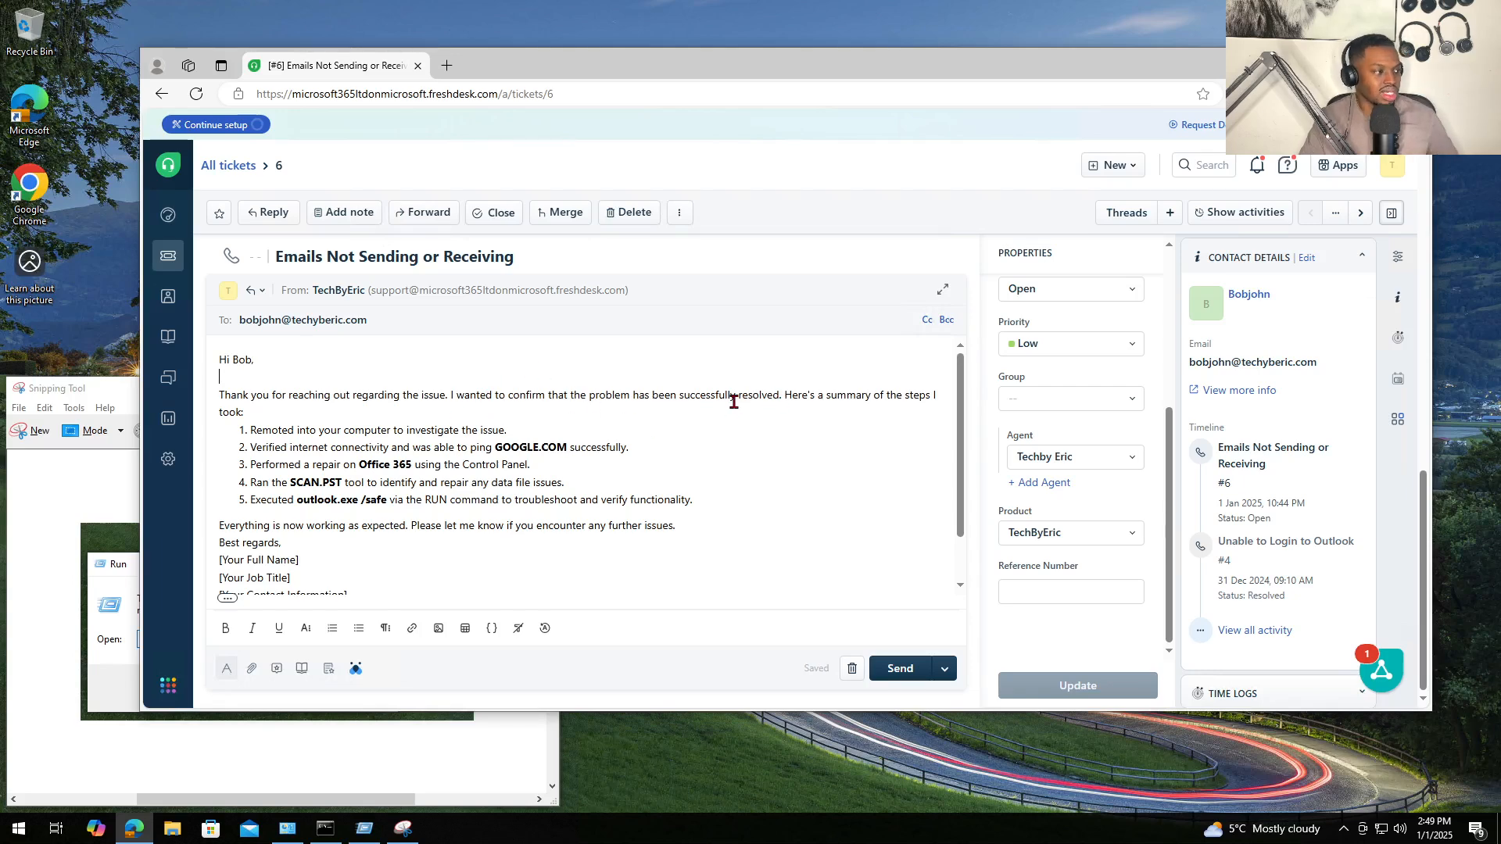
- Review the email body and add a blank line before 'Best regards,'
drag(785, 394, 560, 468)
click(306, 430)
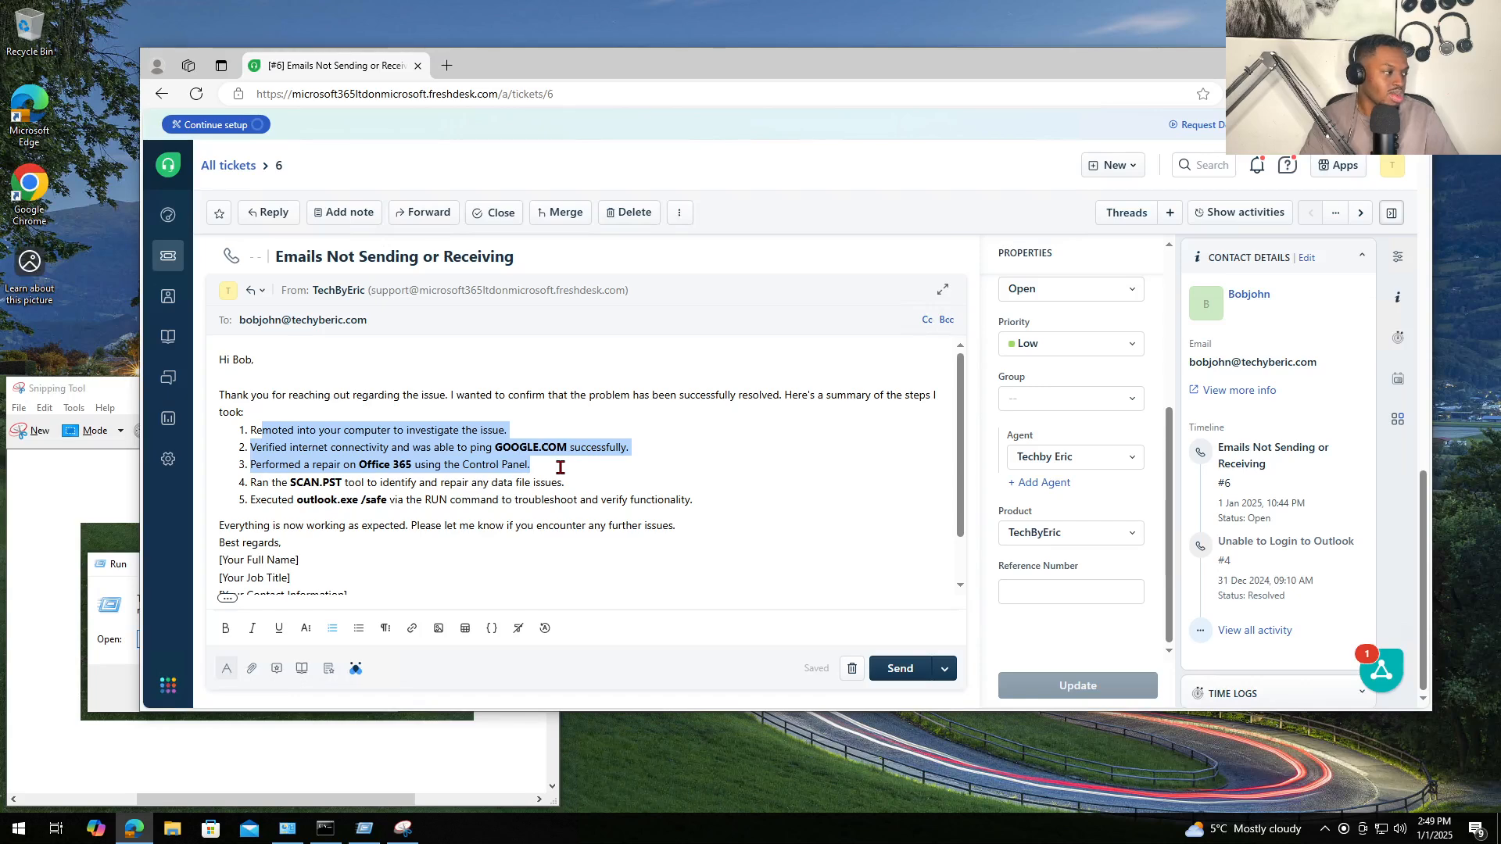
drag(557, 470, 774, 500)
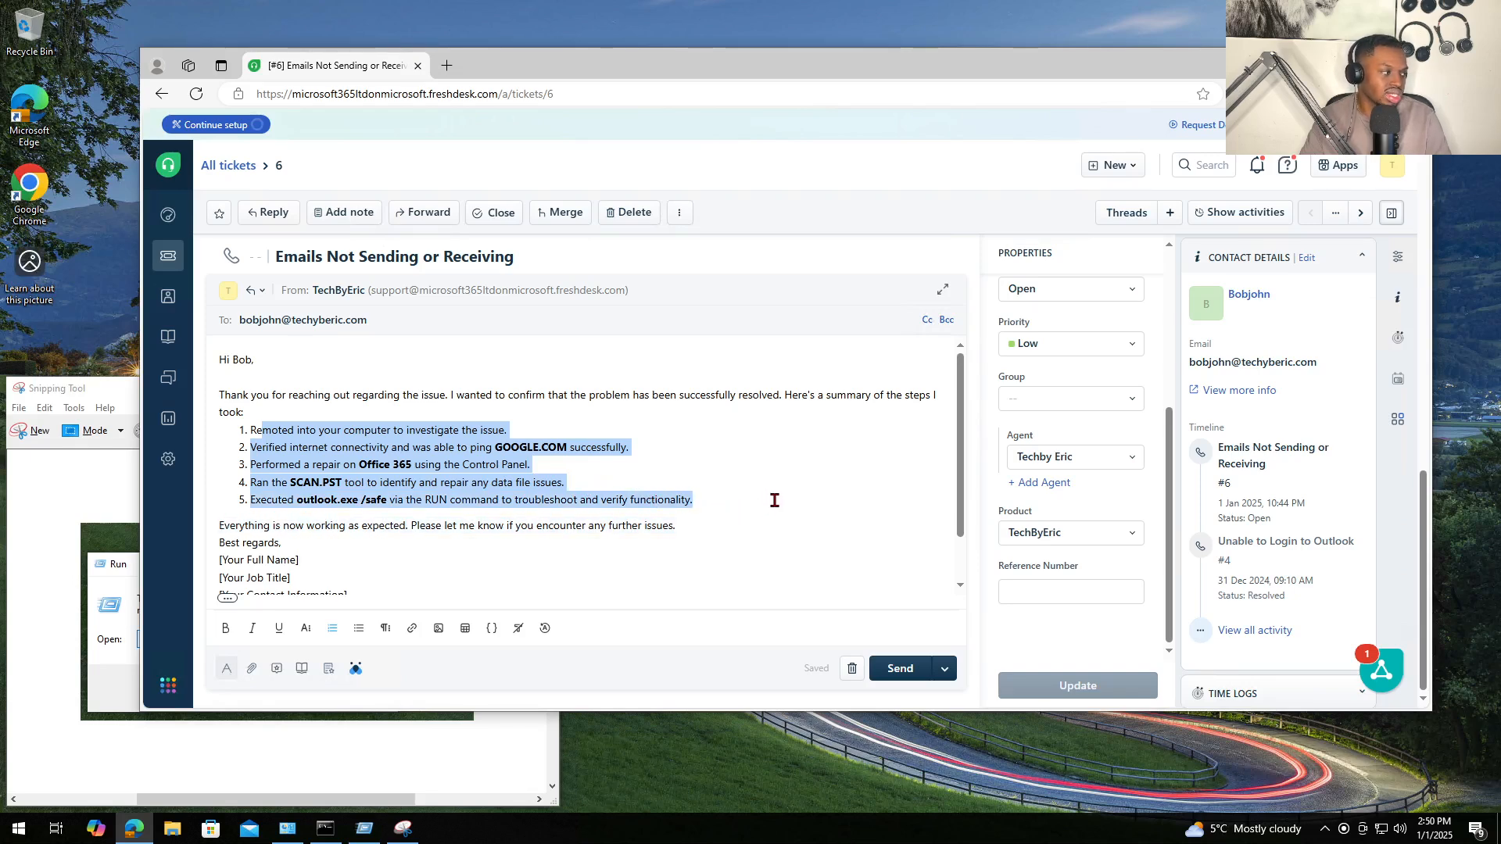
scroll(646, 517, down, 1)
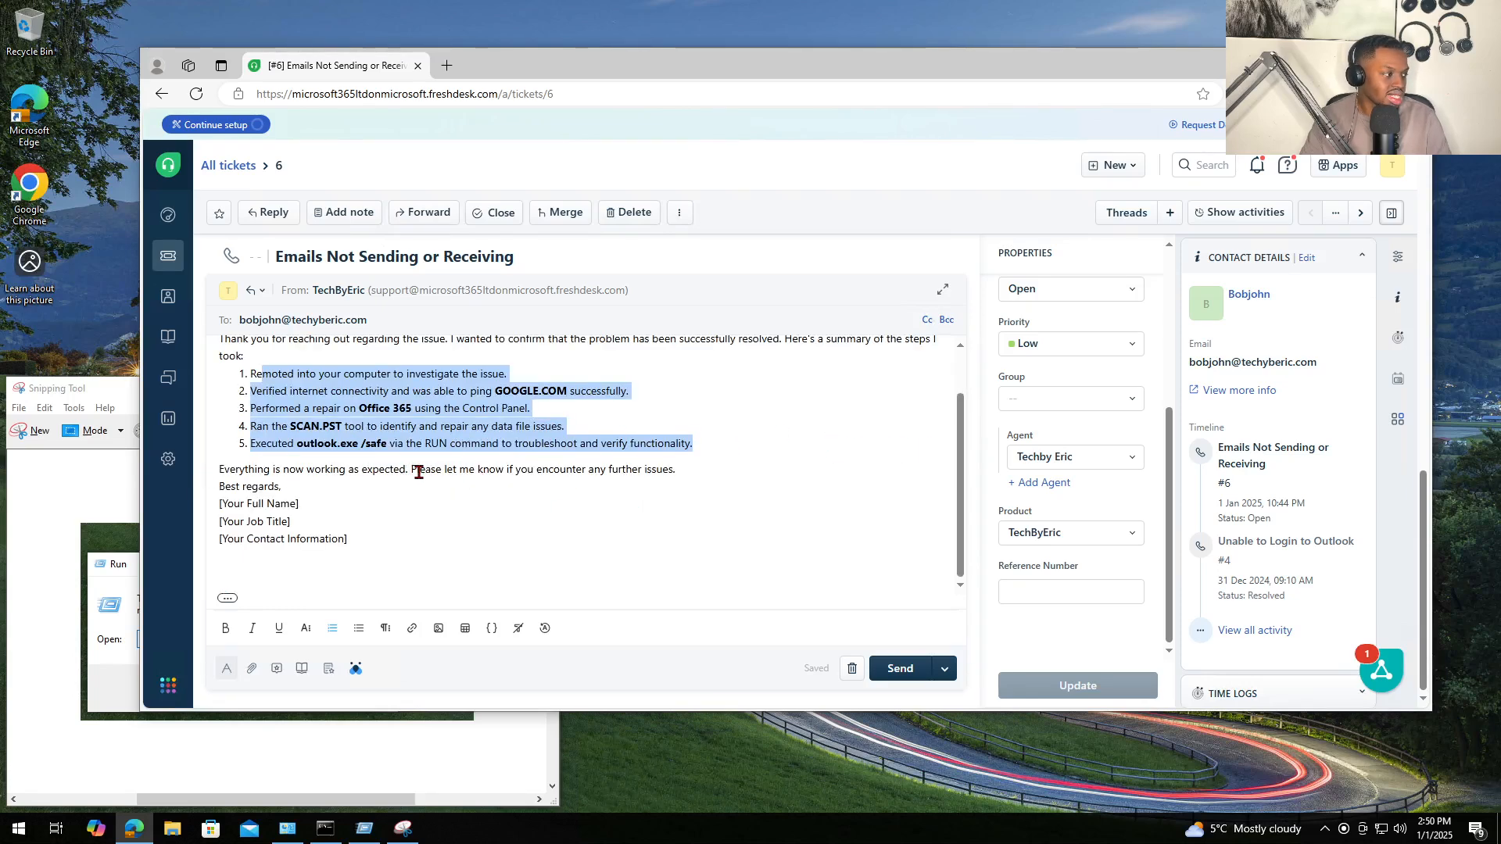
drag(412, 470, 864, 472)
click(452, 488)
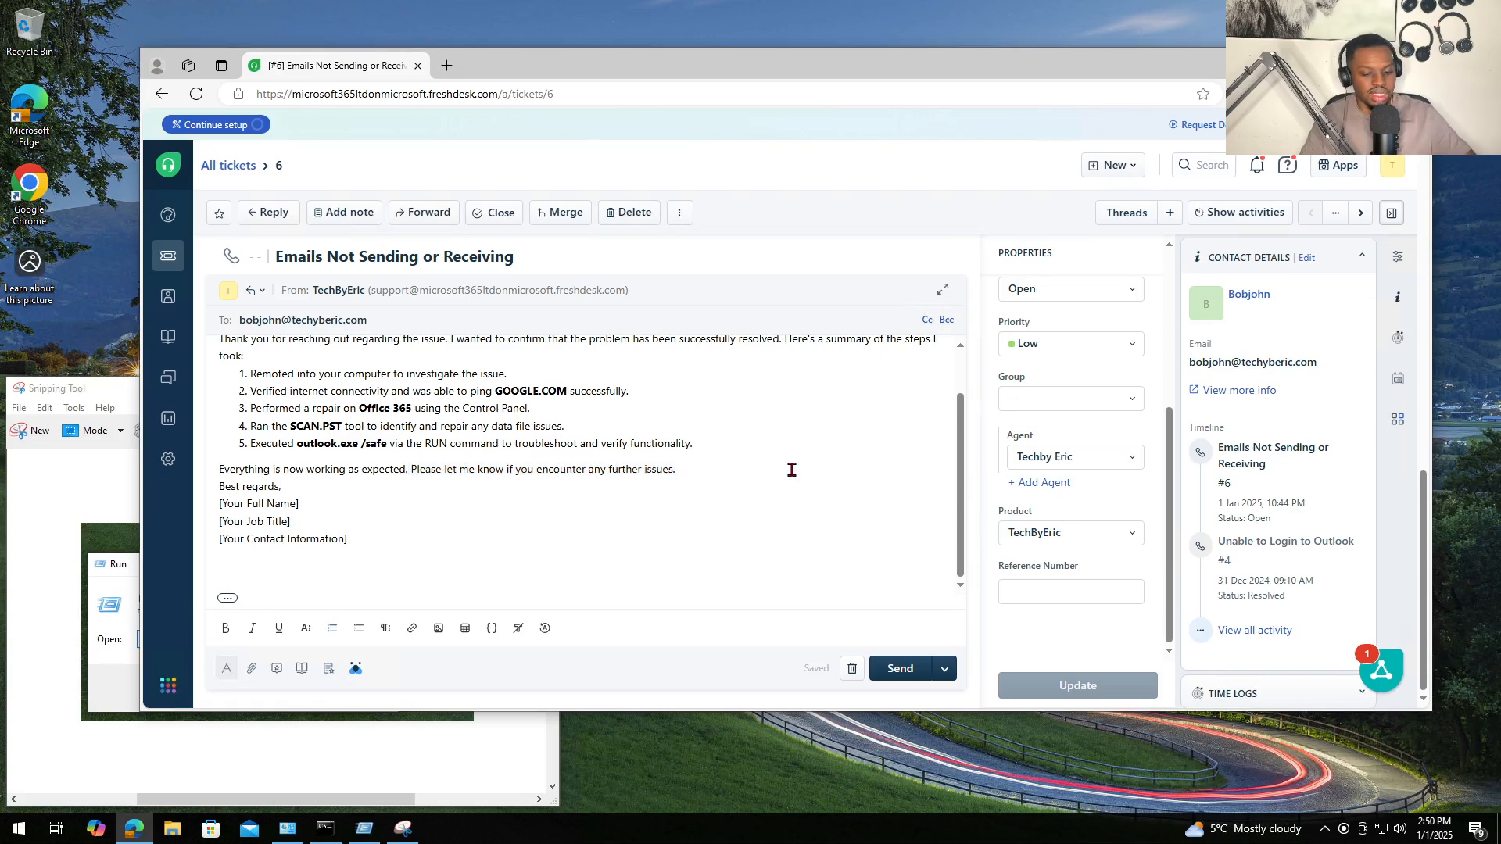
click(708, 468)
key(Return)
- Replace the three signature placeholders with the agent's name and the title 'IT Service Desk Analyst'
drag(322, 530, 218, 521)
drag(379, 547, 216, 520)
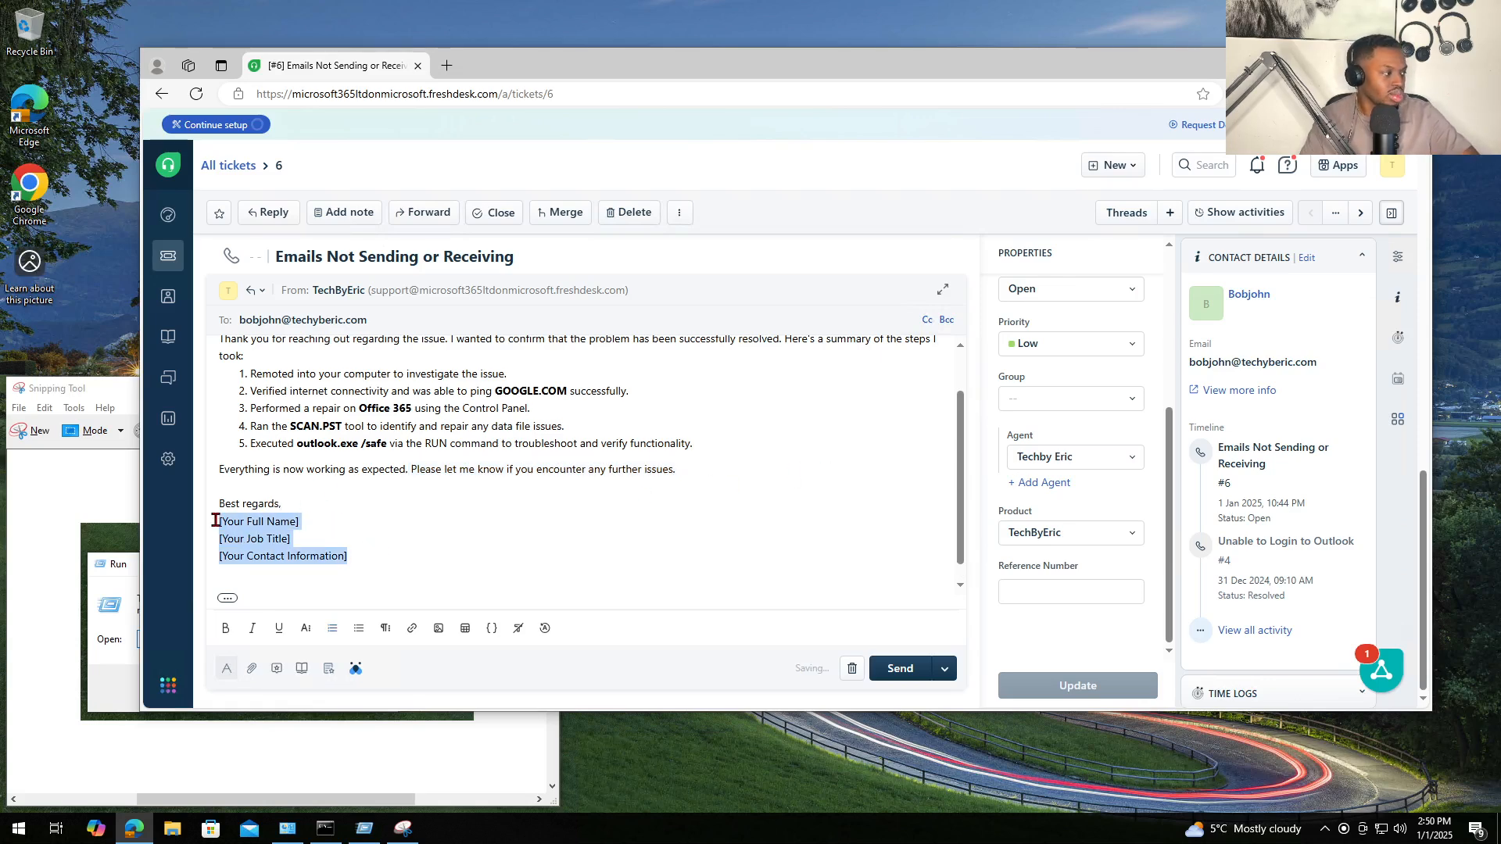
text(Eer)
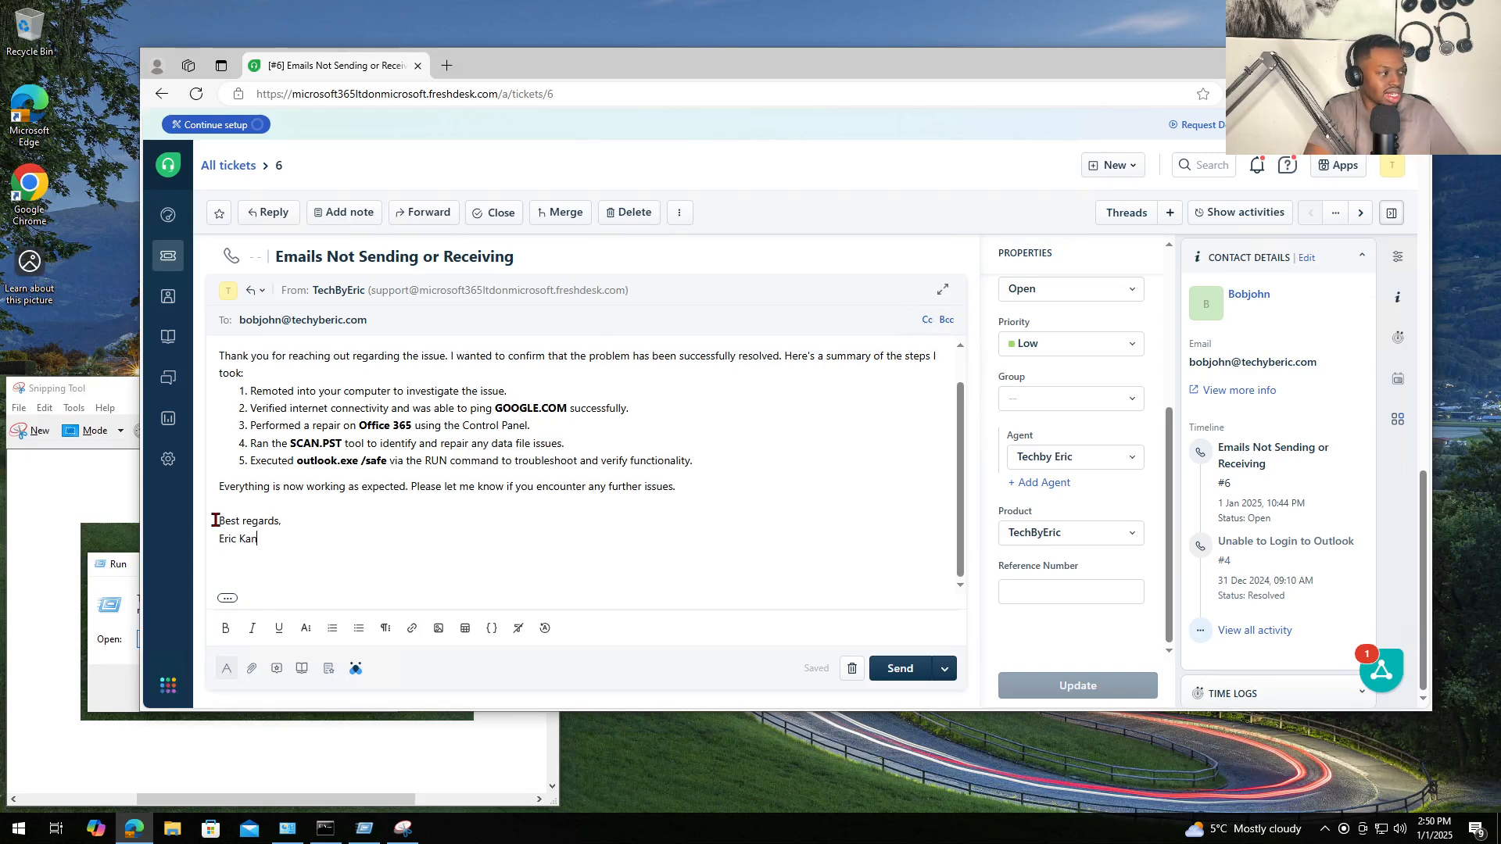
key(Return)
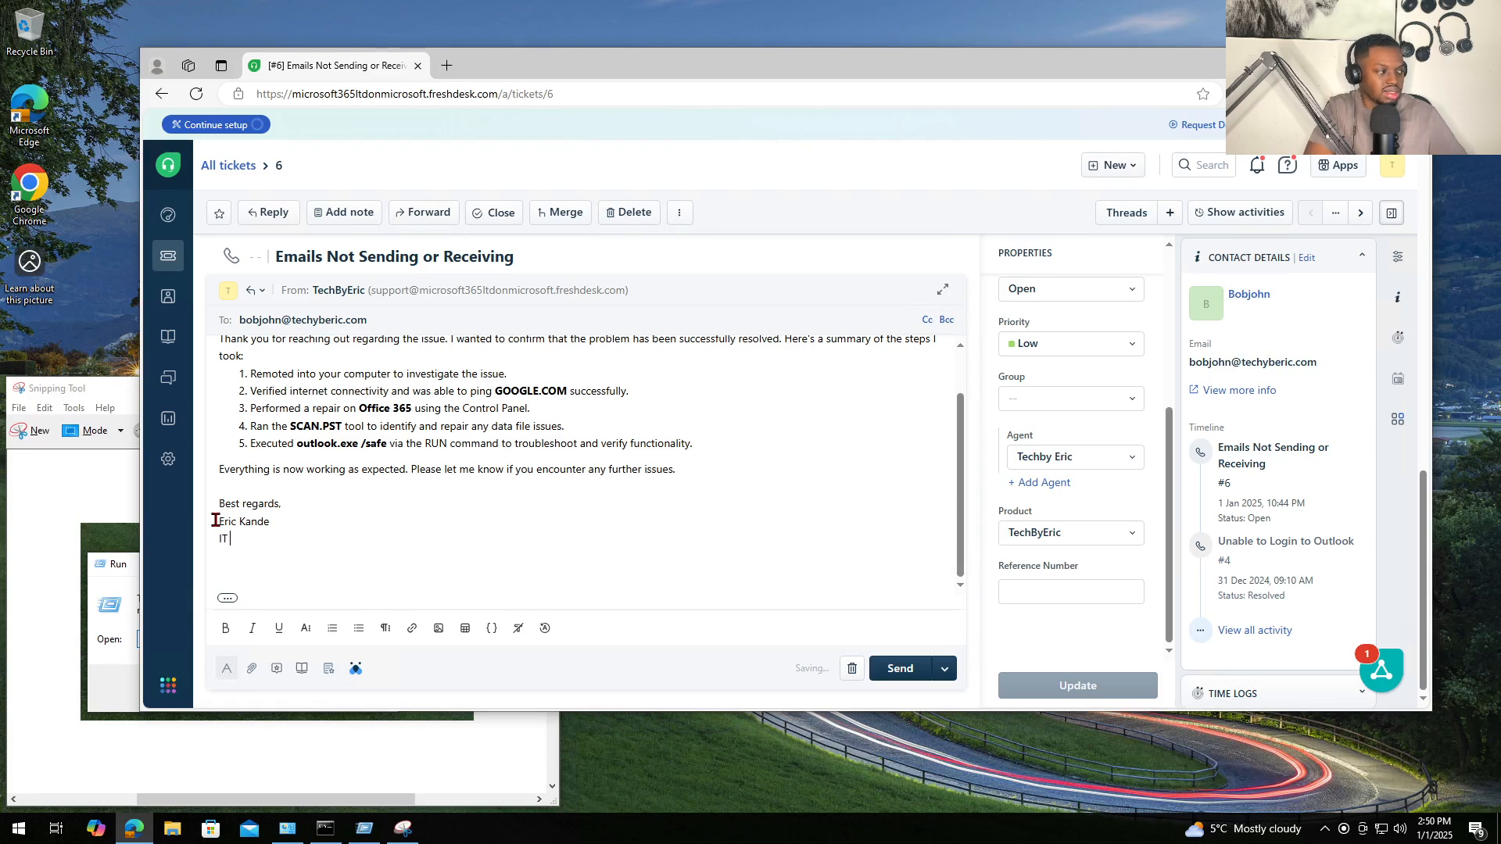
text(IT)
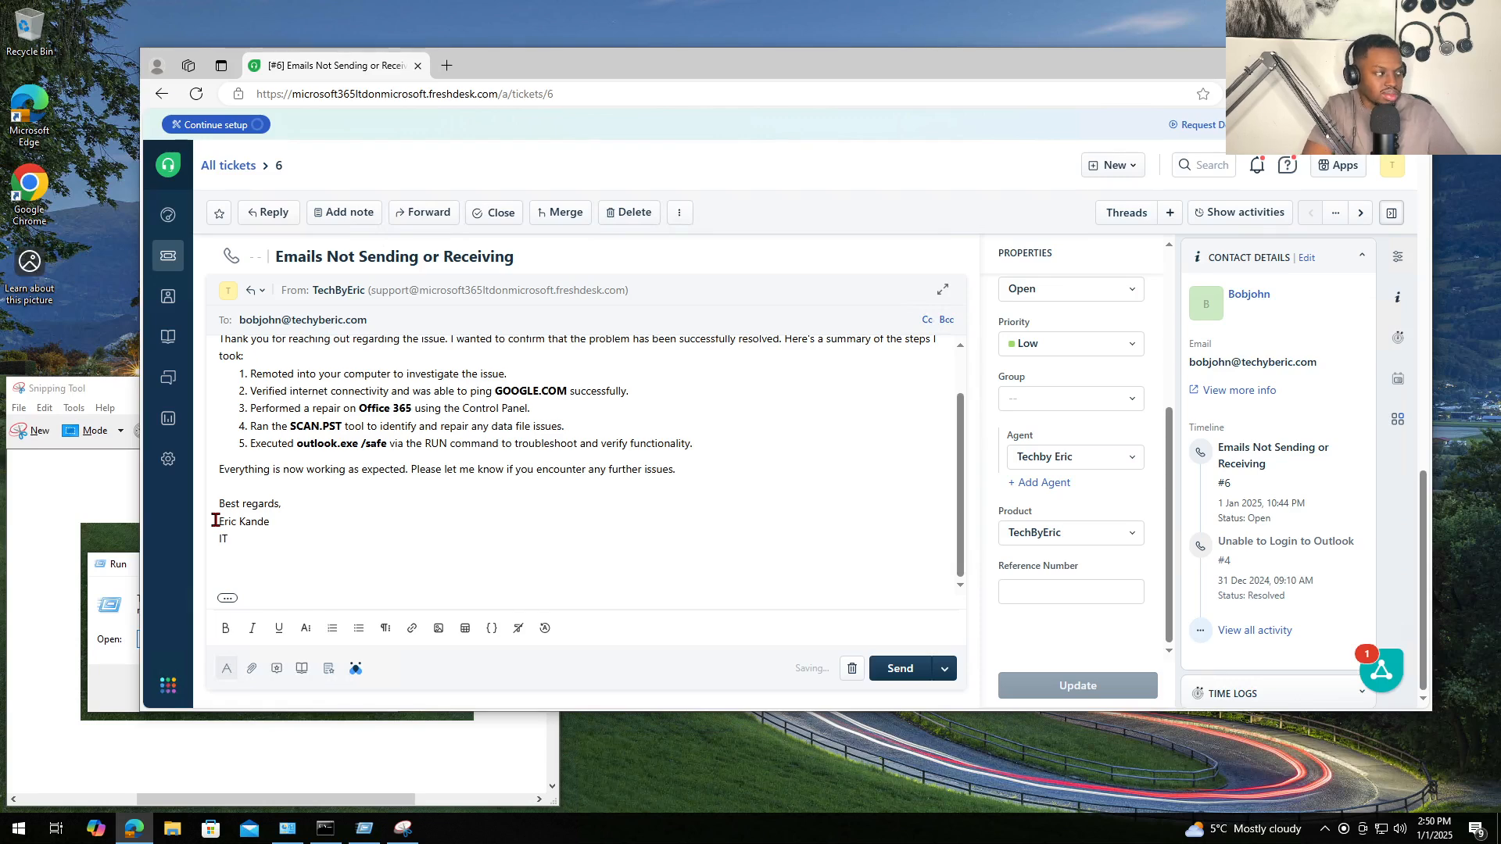
text( Servi)
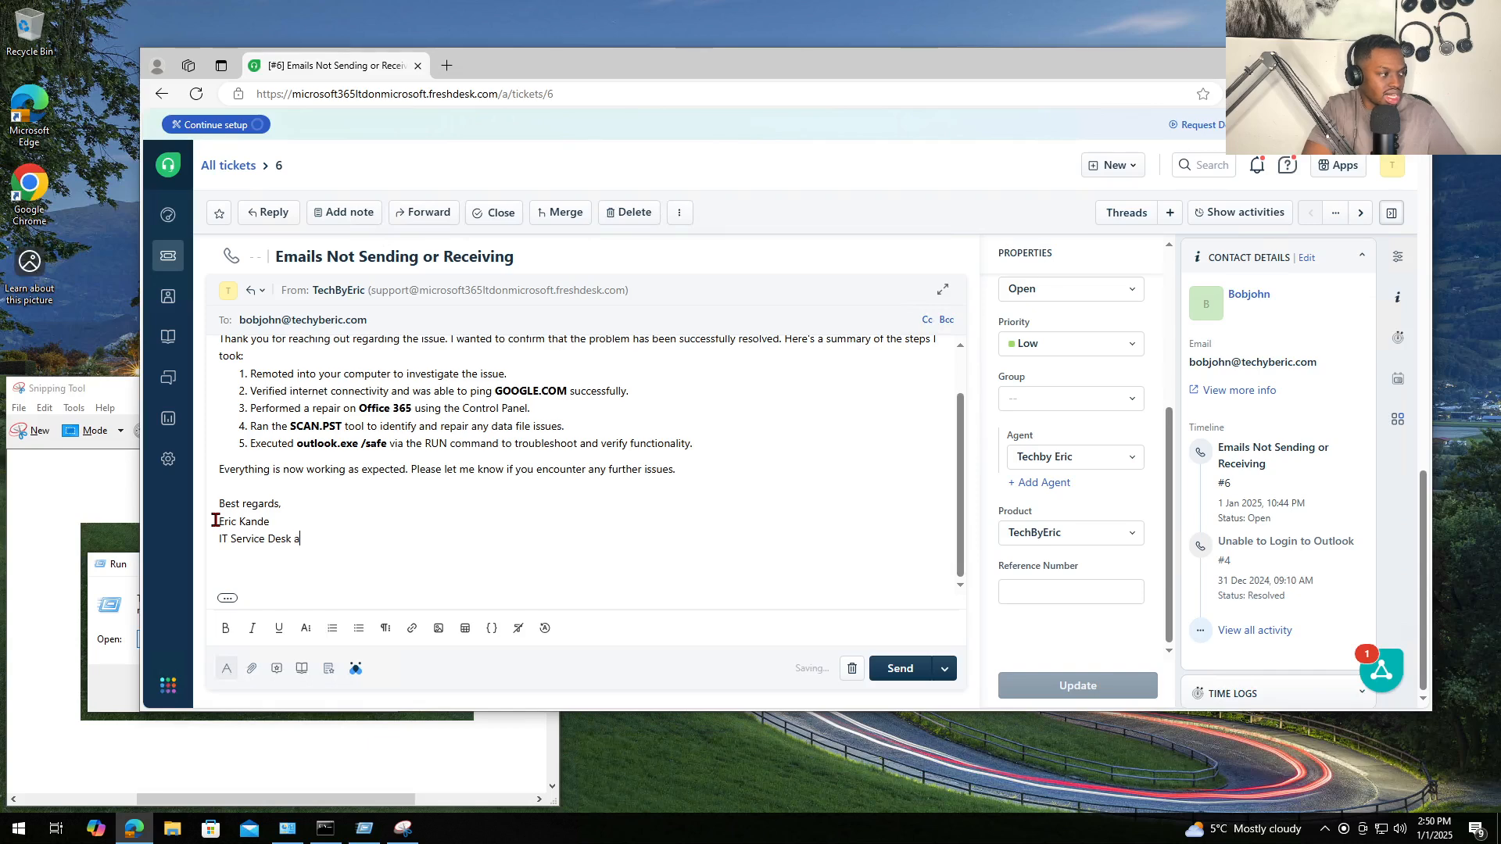
text(ce Desk Analys)
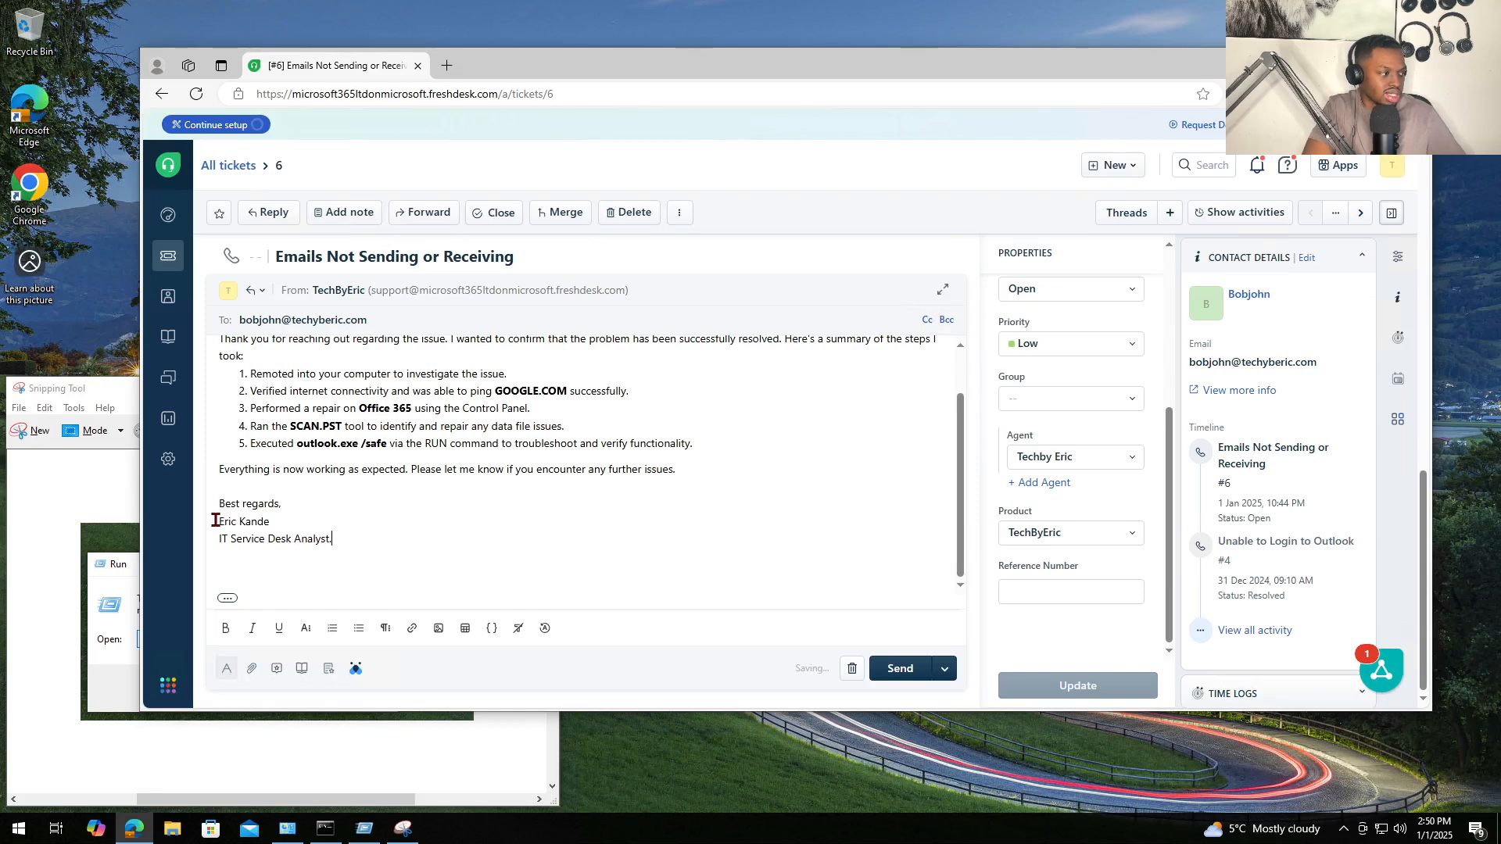
text(t.)
key(BackSpace)
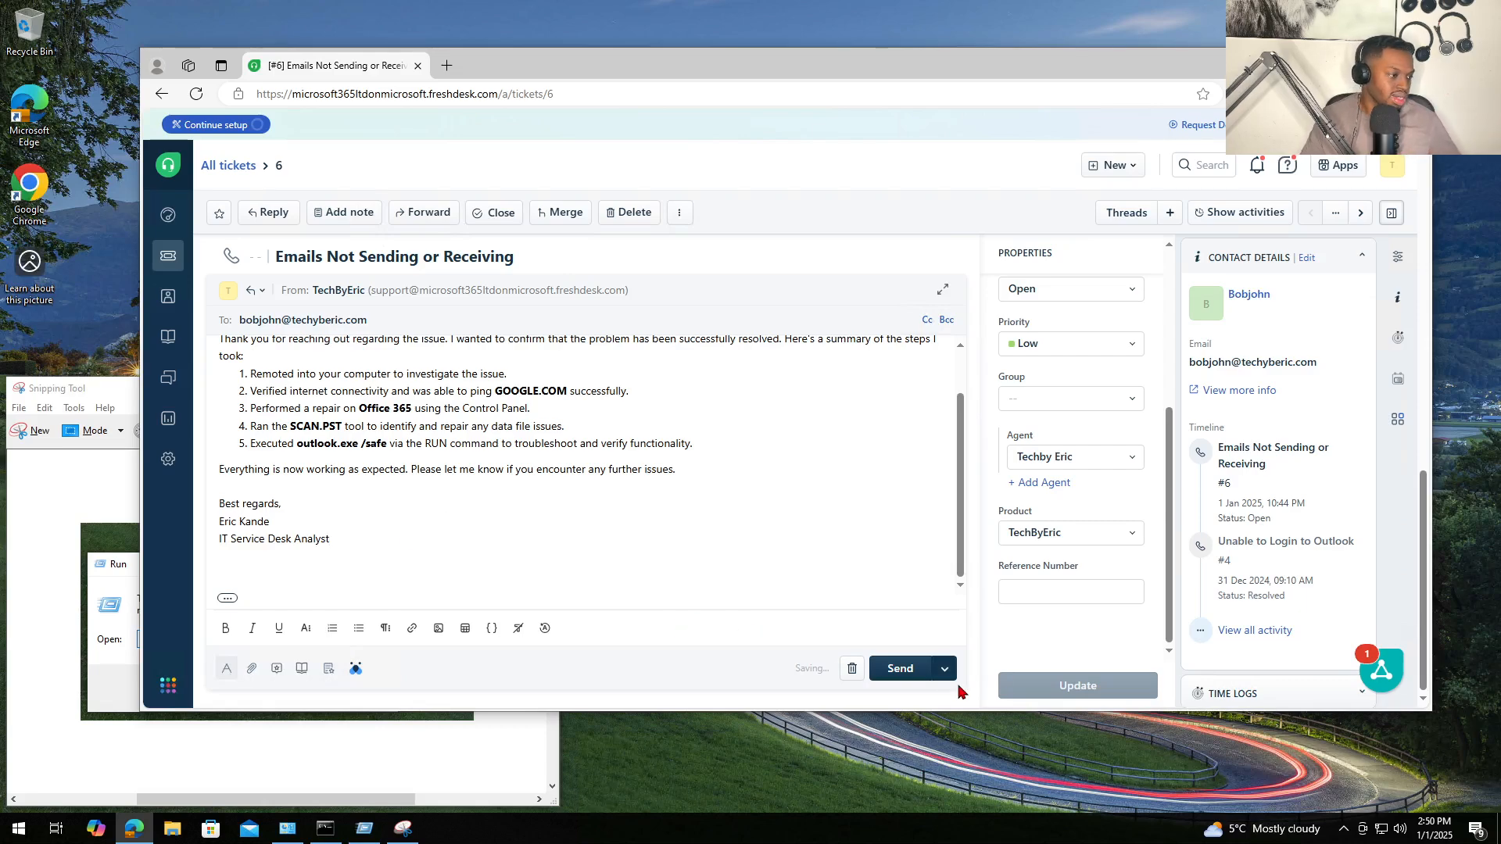
- Send the resolution reply and check it appears beneath the private note in the conversation
click(898, 669)
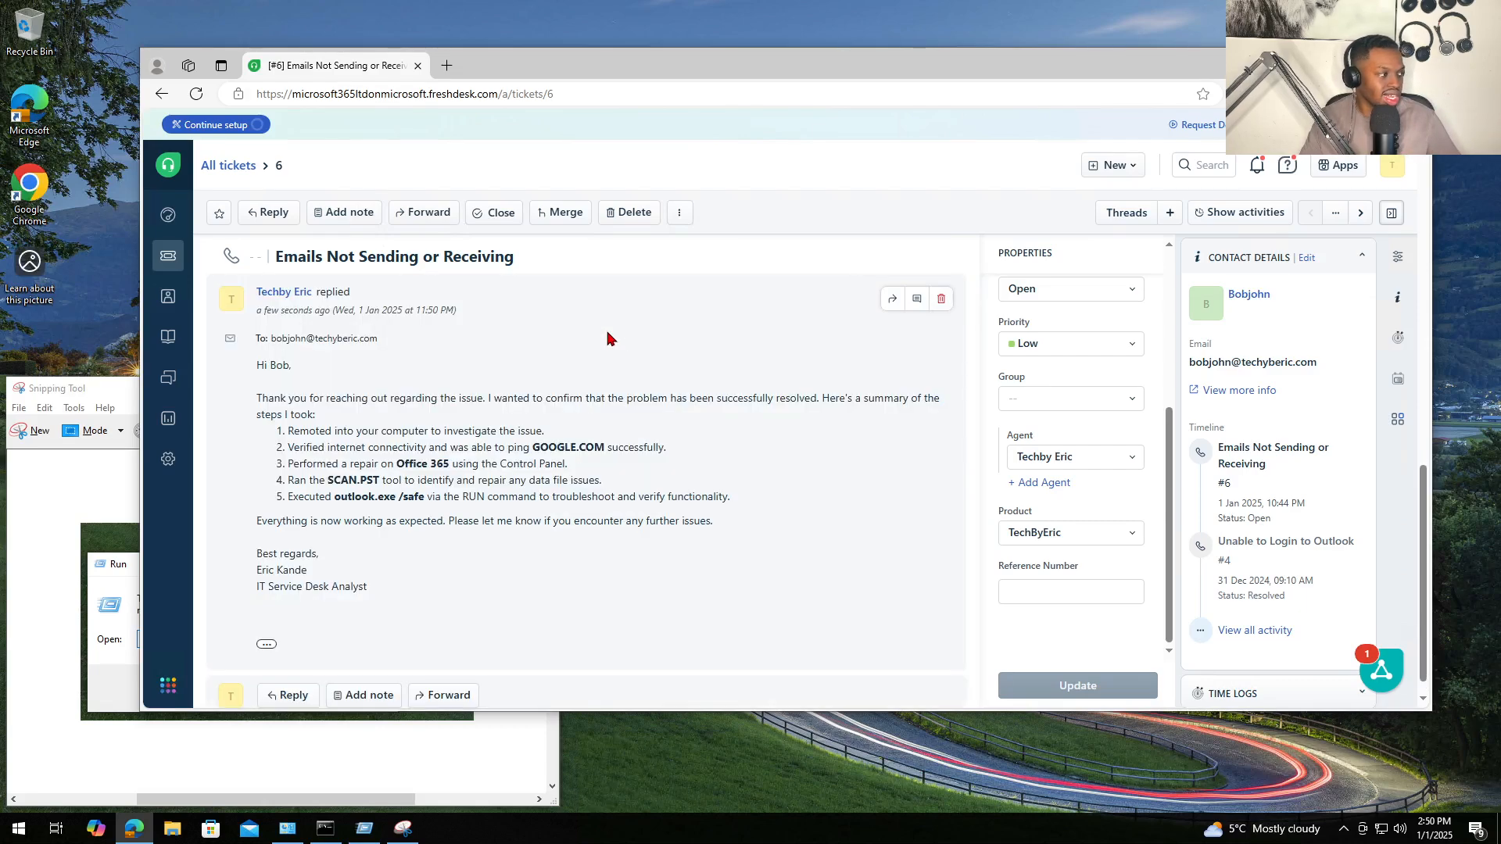
scroll(597, 472, up, 10)
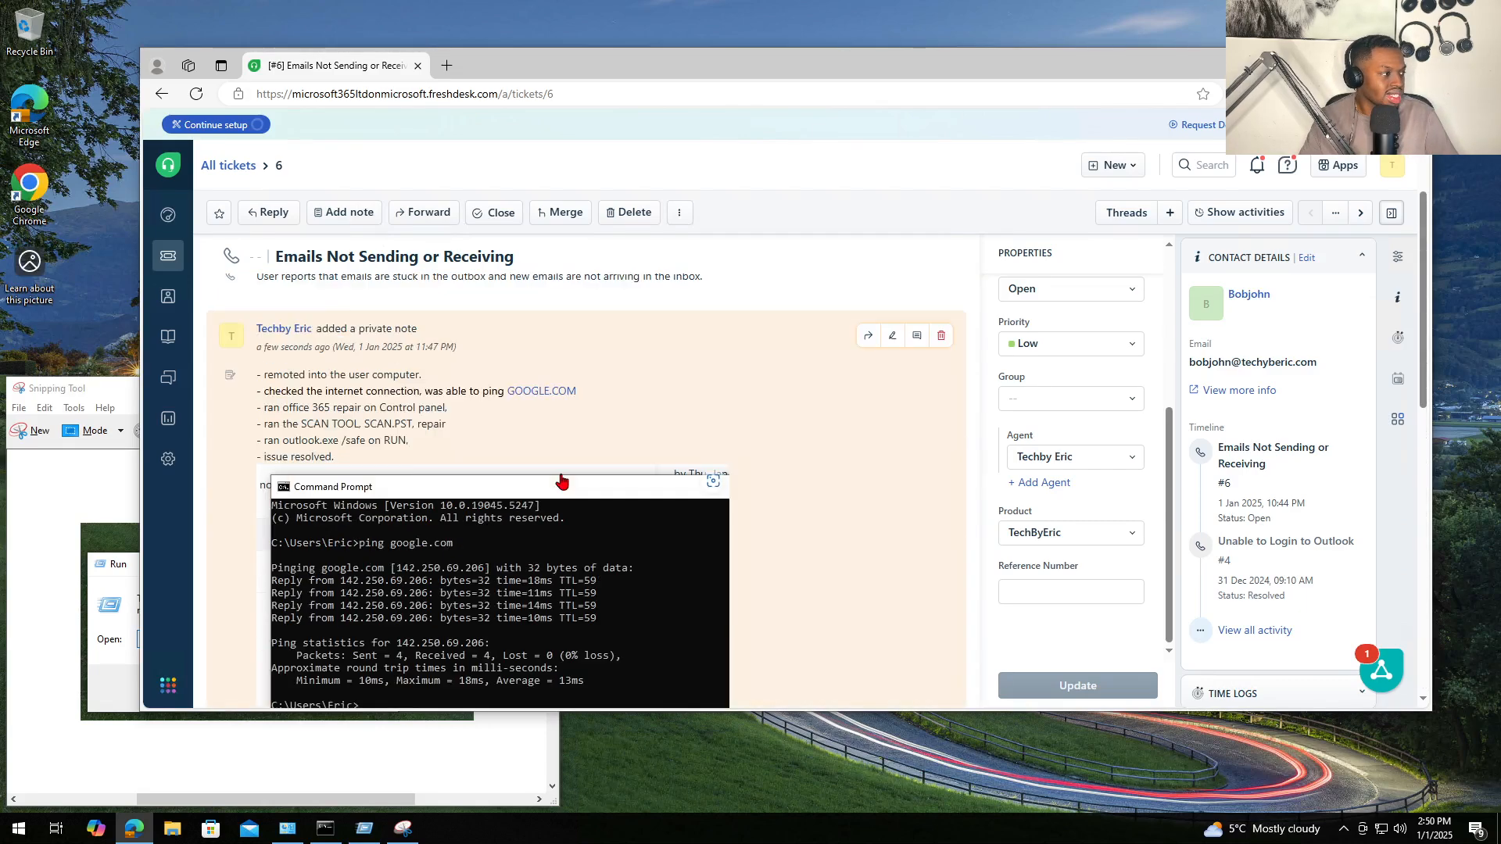
scroll(561, 481, up, 5)
scroll(590, 536, down, 15)
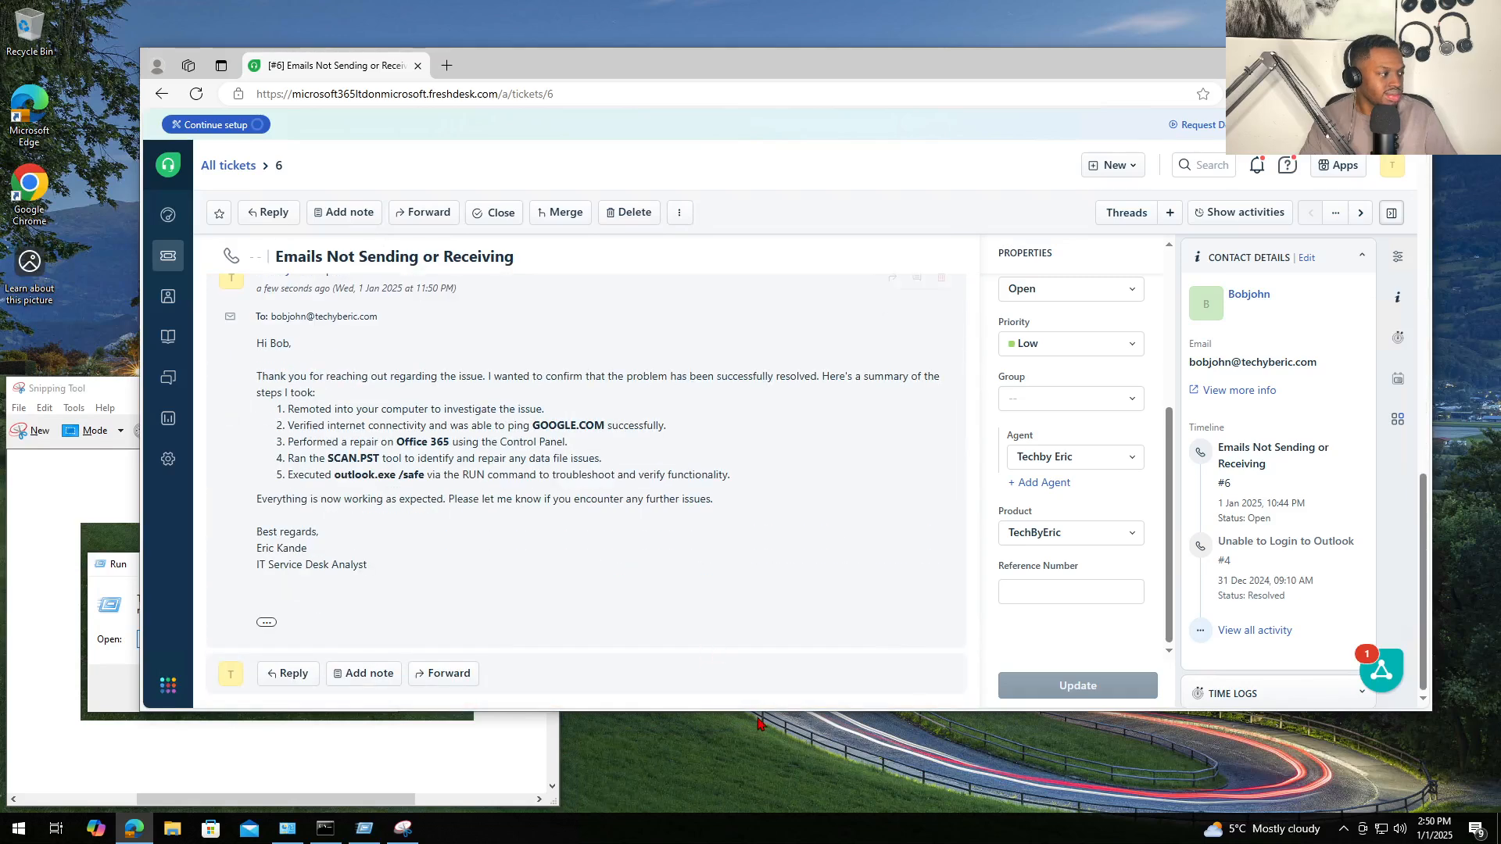
drag(764, 716, 768, 752)
scroll(735, 594, up, 4)
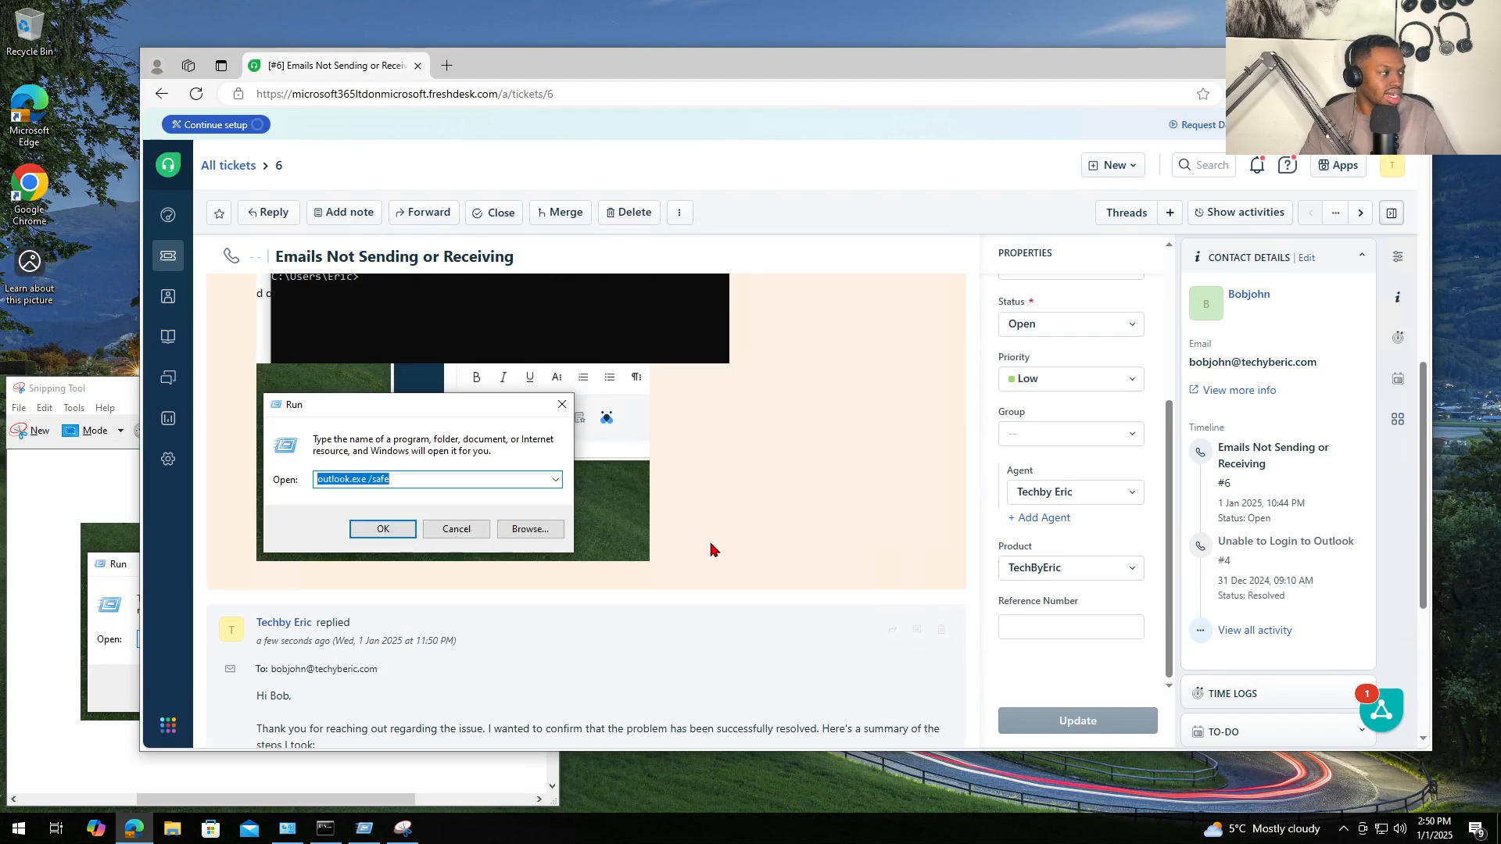
scroll(710, 547, down, 4)
scroll(710, 548, up, 1)
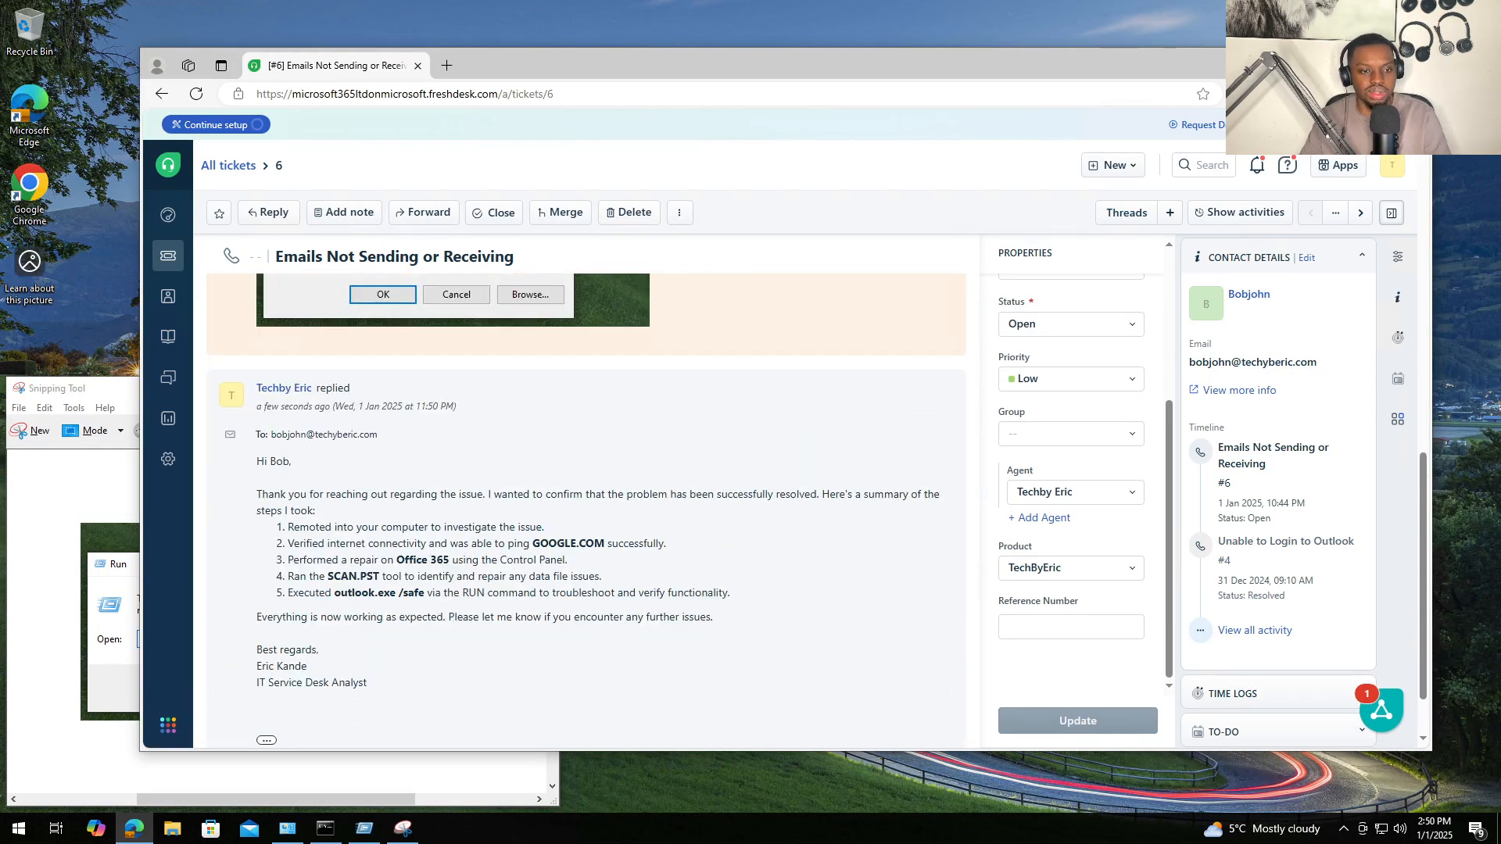